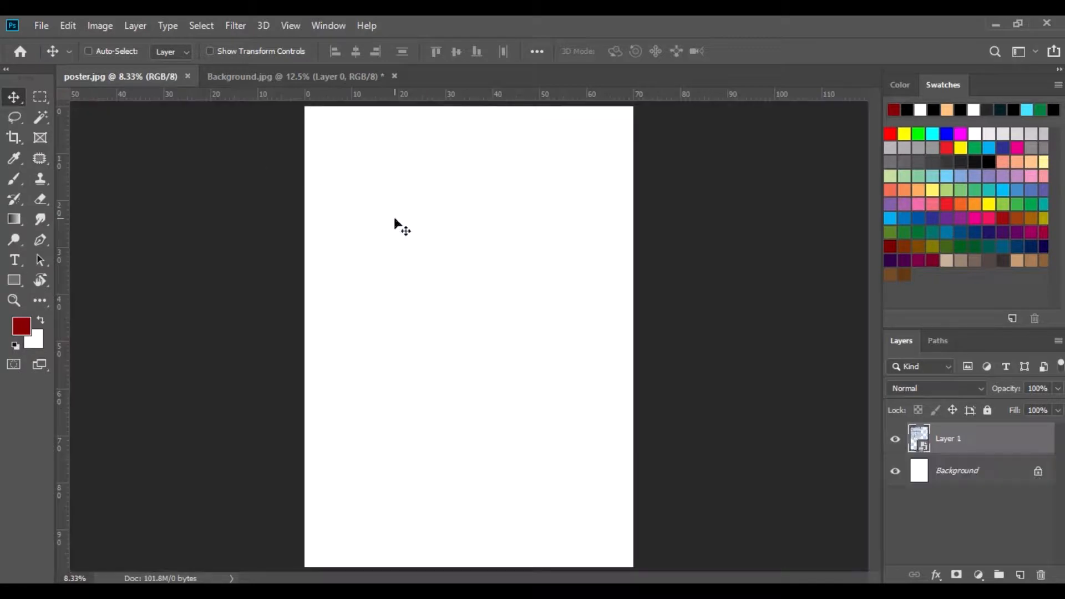
Free-transform the brick wall layer so that it fills the whole poster canvas.
{"action": "left_click", "coordinate": [68, 26]}
{"action": "left_click", "coordinate": [142, 363]}
{"action": "left_click_drag", "start_coordinate": [498, 350], "coordinate": [638, 574]}
{"action": "key", "text": "Return"}
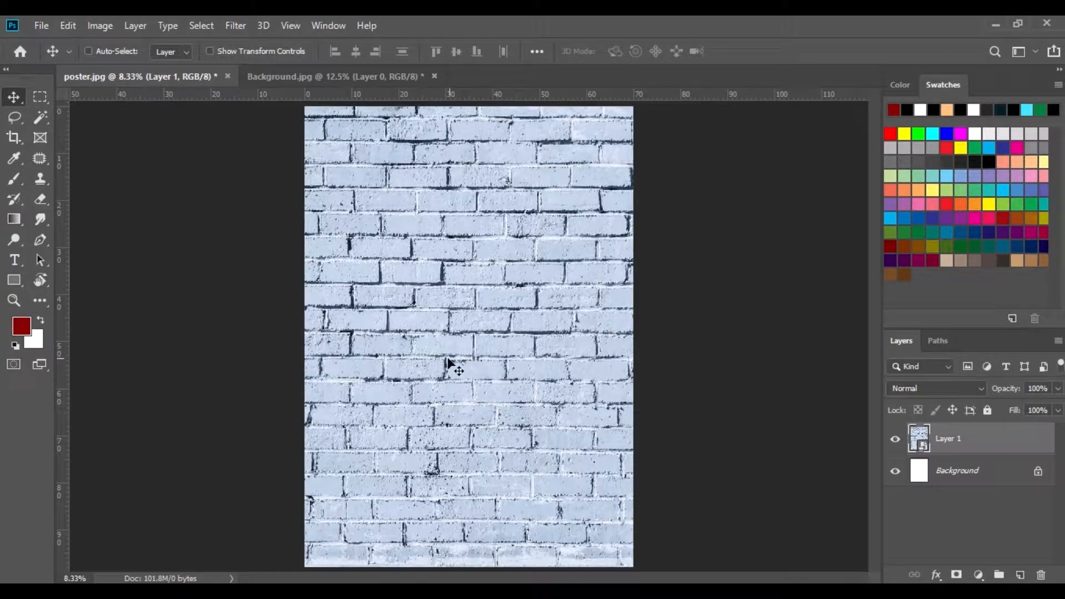
Close Background.jpg without saving its changes.
{"action": "left_click", "coordinate": [382, 77]}
{"action": "left_click", "coordinate": [434, 76]}
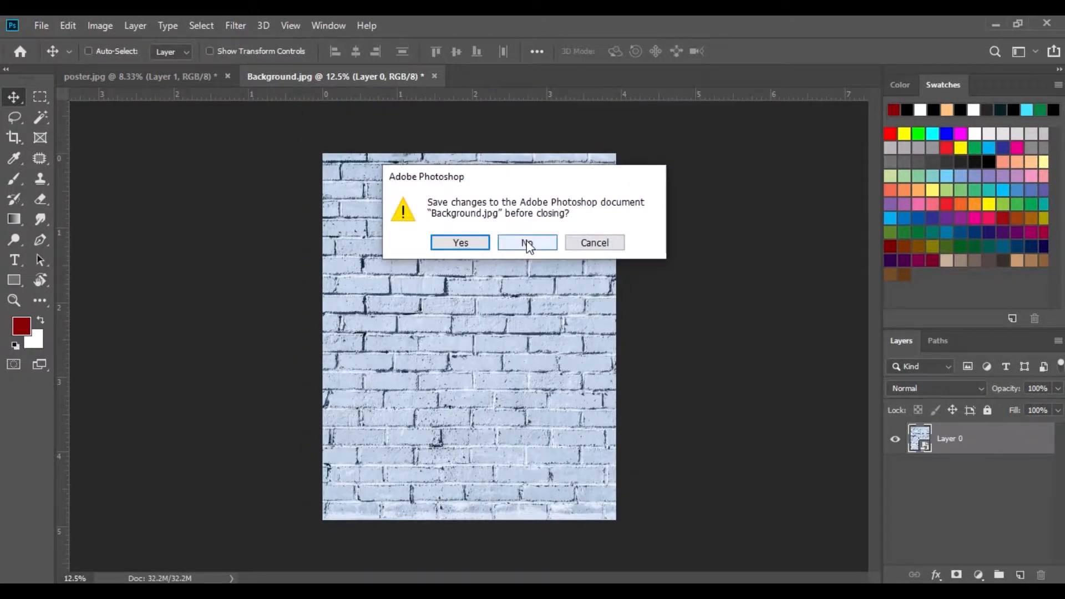
{"action": "left_click", "coordinate": [525, 239]}
Open the cloud texture 1.jpg as its own document and dismiss the pixel aspect ratio notice.
{"action": "key", "text": "alt+Tab"}
{"action": "left_click", "coordinate": [426, 470]}
{"action": "left_click_drag", "start_coordinate": [175, 210], "coordinate": [347, 65]}
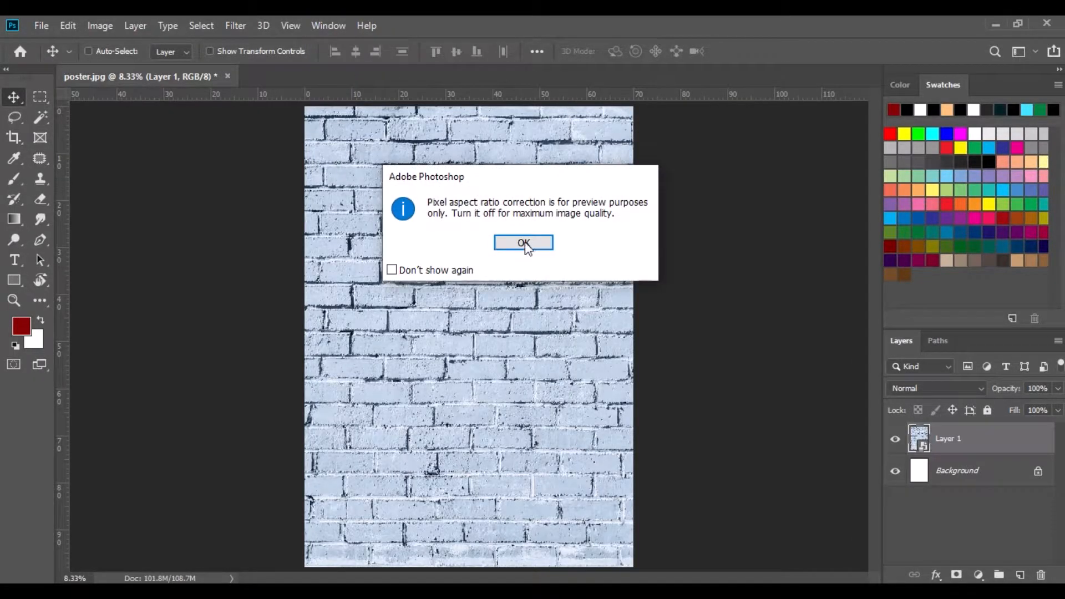
{"action": "left_click", "coordinate": [523, 242]}
Convert the cloud texture's background to a smart object and copy it into poster.jpg.
{"action": "right_click", "coordinate": [976, 438]}
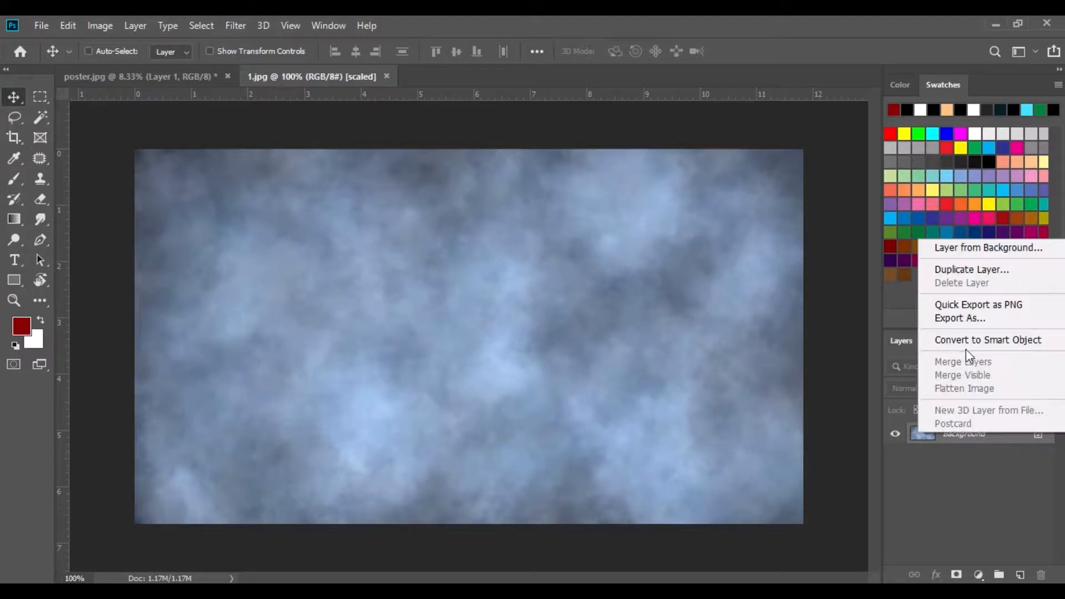
{"action": "left_click", "coordinate": [966, 341]}
{"action": "left_click_drag", "start_coordinate": [586, 363], "coordinate": [403, 304]}
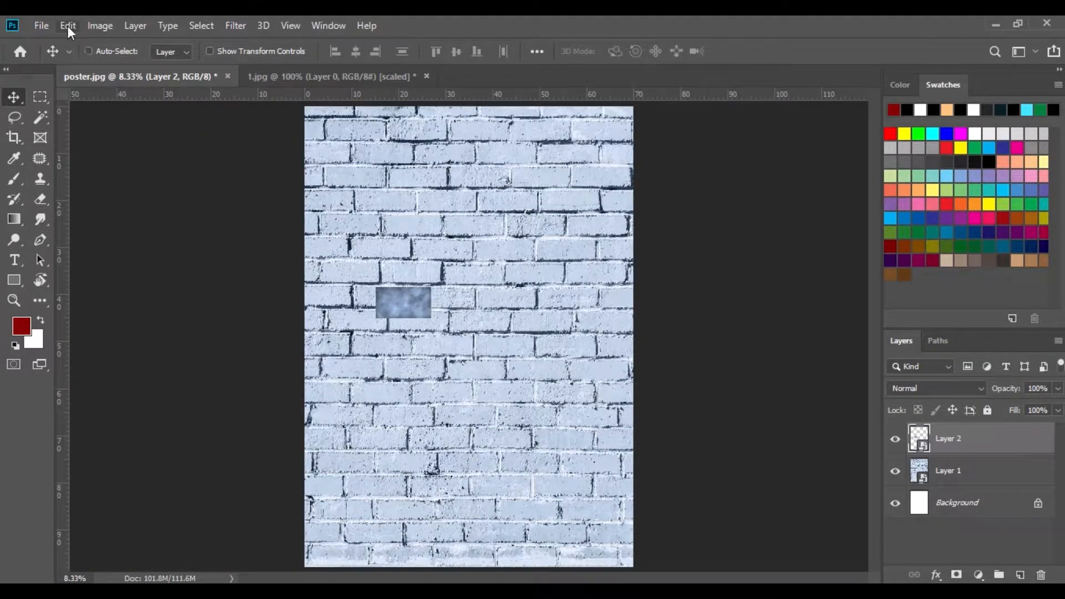
Rotate the cloud texture 90° clockwise and scale it to cover the entire poster canvas.
{"action": "left_click", "coordinate": [67, 25]}
{"action": "left_click", "coordinate": [178, 363]}
{"action": "right_click", "coordinate": [404, 303]}
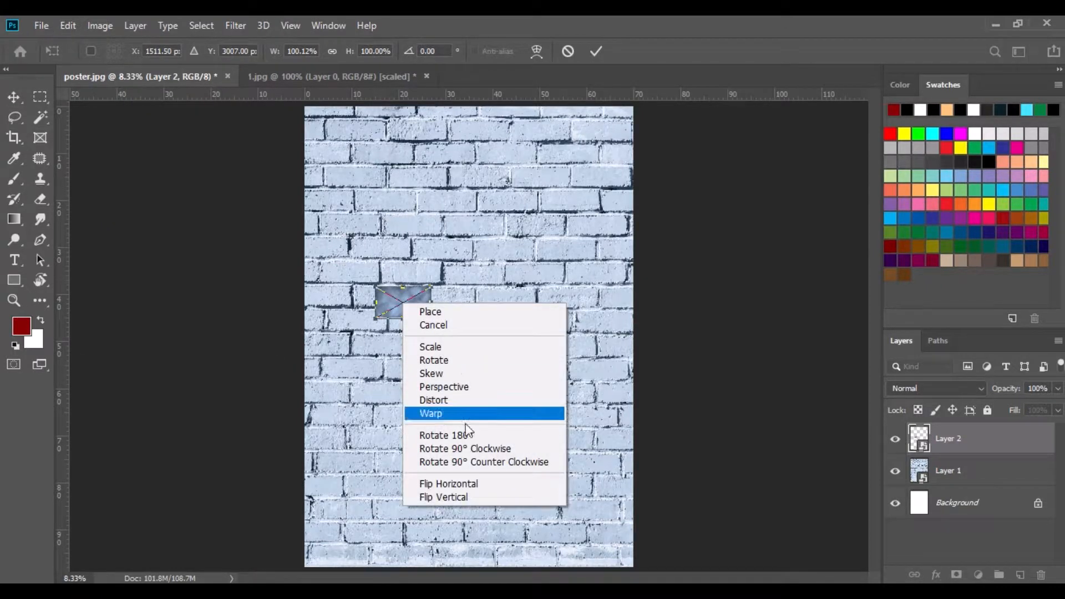
{"action": "left_click", "coordinate": [466, 448]}
{"action": "left_click_drag", "start_coordinate": [417, 331], "coordinate": [438, 315]}
{"action": "left_click_drag", "start_coordinate": [510, 473], "coordinate": [633, 567]}
{"action": "key", "text": "Return"}
Lower the cloud texture layer's opacity to 50% so it blends with the brick wall.
{"action": "left_click", "coordinate": [1057, 389]}
{"action": "left_click_drag", "start_coordinate": [1029, 407], "coordinate": [1028, 407]}
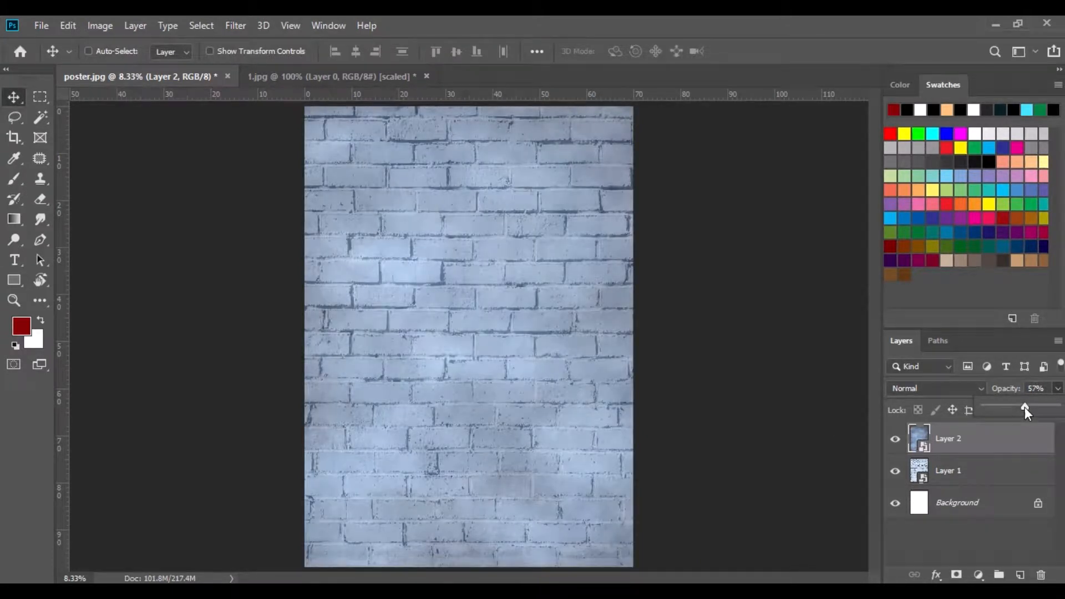
{"action": "left_click_drag", "start_coordinate": [1019, 407], "coordinate": [1020, 407]}
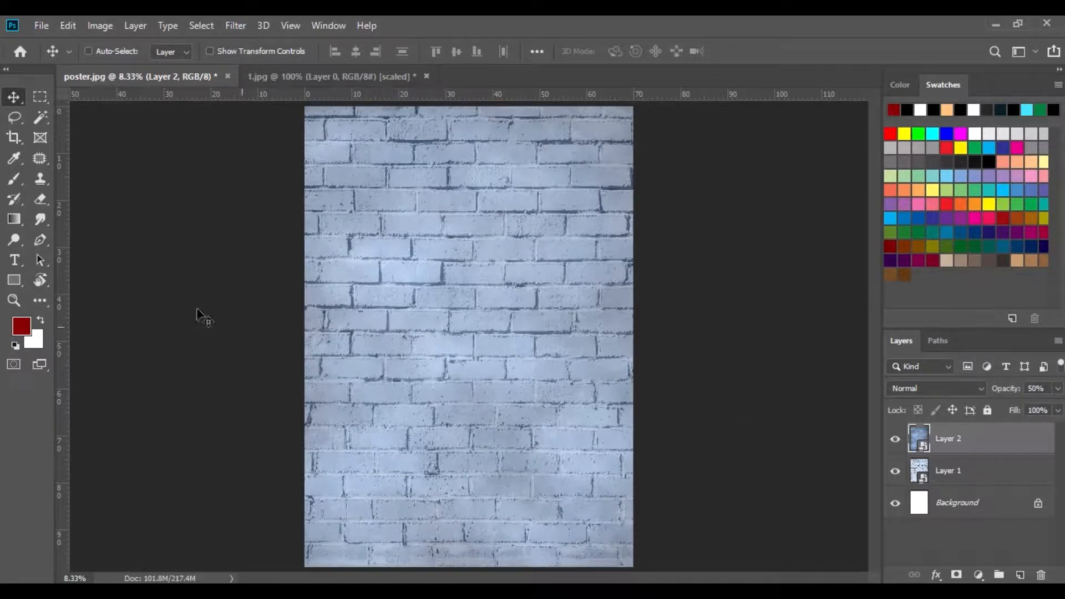
Close 1.jpg without saving its changes.
{"action": "left_click", "coordinate": [304, 77]}
{"action": "left_click", "coordinate": [426, 76]}
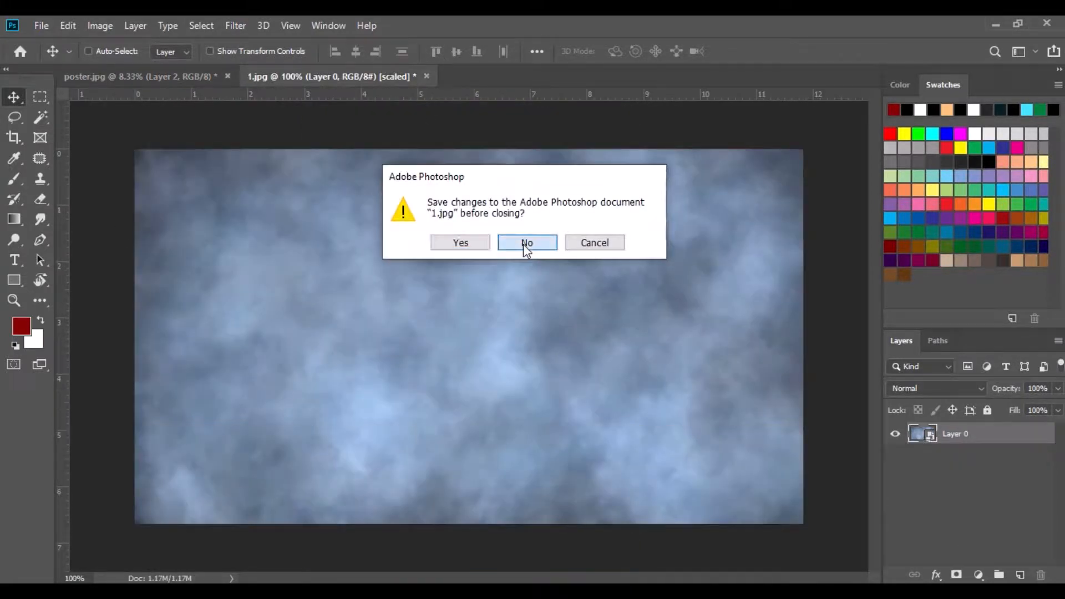
{"action": "left_click", "coordinate": [526, 244]}
{"action": "key", "text": "alt+Tab"}
{"action": "left_click", "coordinate": [424, 482]}
{"action": "left_click_drag", "start_coordinate": [506, 218], "coordinate": [314, 74]}
{"action": "left_click_drag", "start_coordinate": [387, 238], "coordinate": [447, 425]}
Scale the glass table to 342.19% width and 1425.61% height and position its top across the lower part of the poster.
{"action": "left_click", "coordinate": [67, 25]}
{"action": "left_click", "coordinate": [131, 364]}
{"action": "left_click_drag", "start_coordinate": [495, 444], "coordinate": [739, 563]}
{"action": "left_click_drag", "start_coordinate": [445, 274], "coordinate": [447, 198]}
{"action": "left_click_drag", "start_coordinate": [461, 319], "coordinate": [495, 503]}
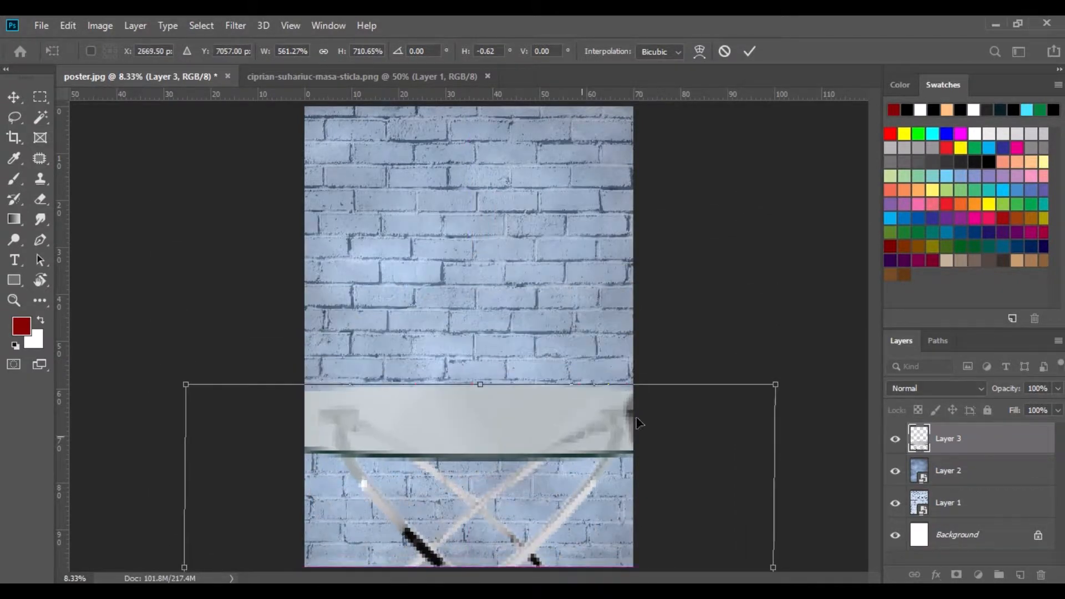
{"action": "left_click_drag", "start_coordinate": [779, 382], "coordinate": [660, 452]}
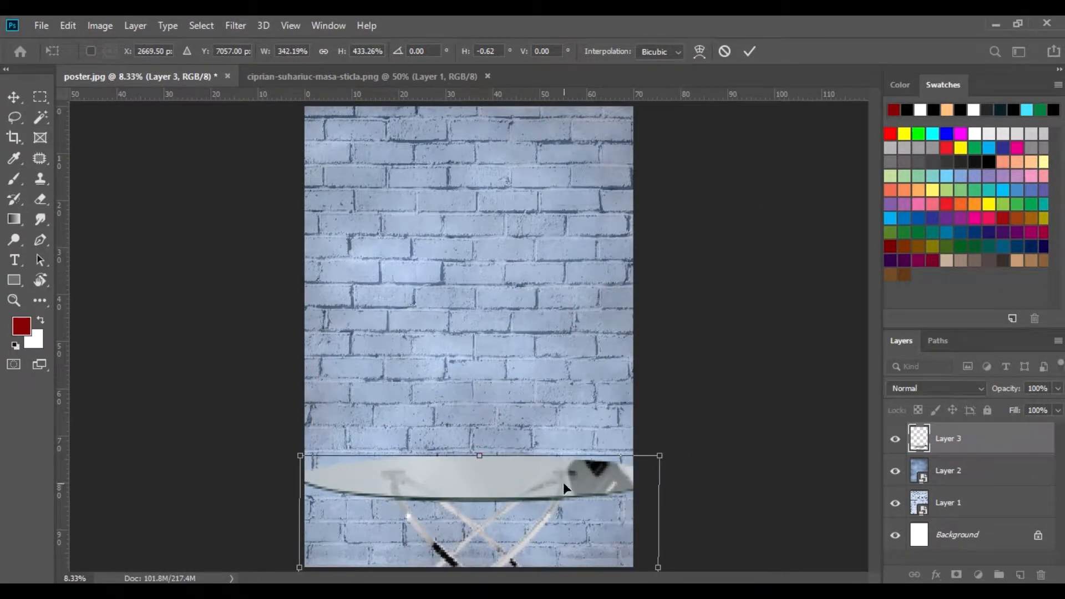
{"action": "left_click_drag", "start_coordinate": [453, 451], "coordinate": [453, 149]}
{"action": "left_click_drag", "start_coordinate": [464, 196], "coordinate": [464, 440]}
{"action": "left_click_drag", "start_coordinate": [472, 395], "coordinate": [476, 438]}
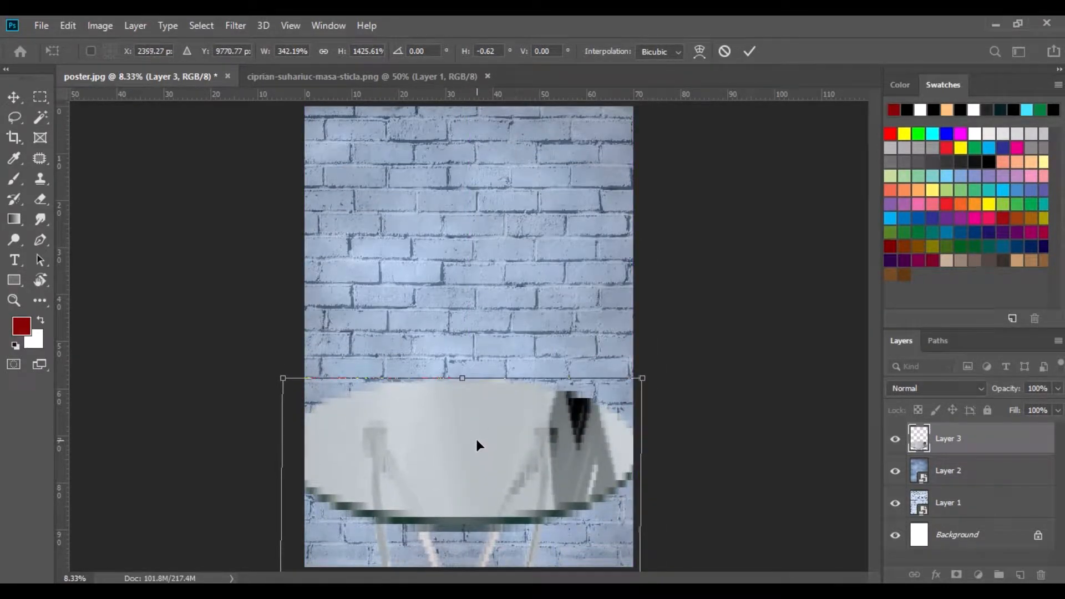
{"action": "key", "text": "Return"}
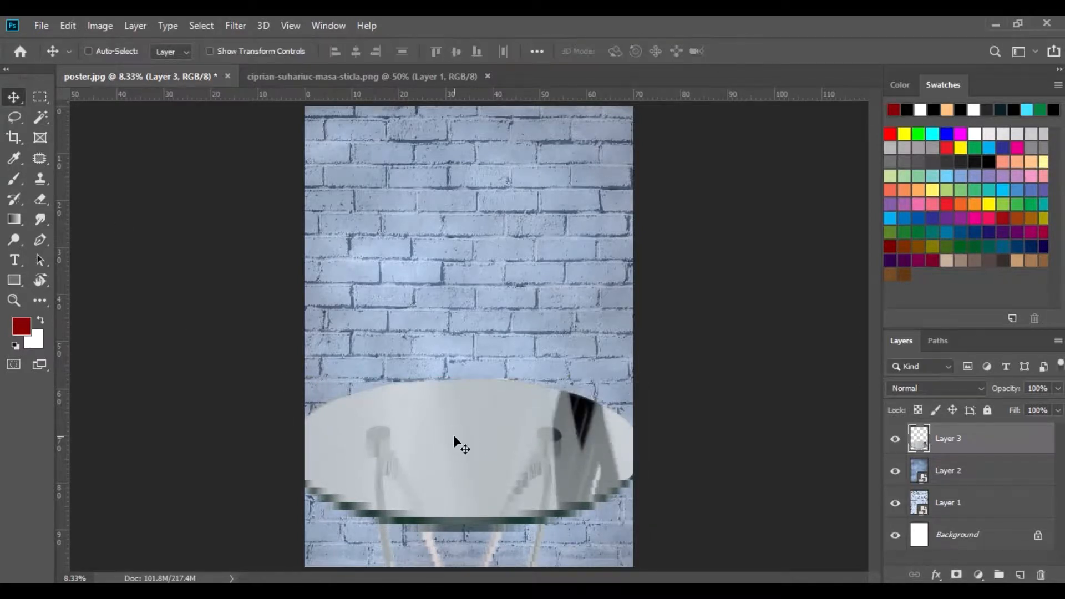
{"action": "left_click_drag", "start_coordinate": [454, 437], "coordinate": [458, 458]}
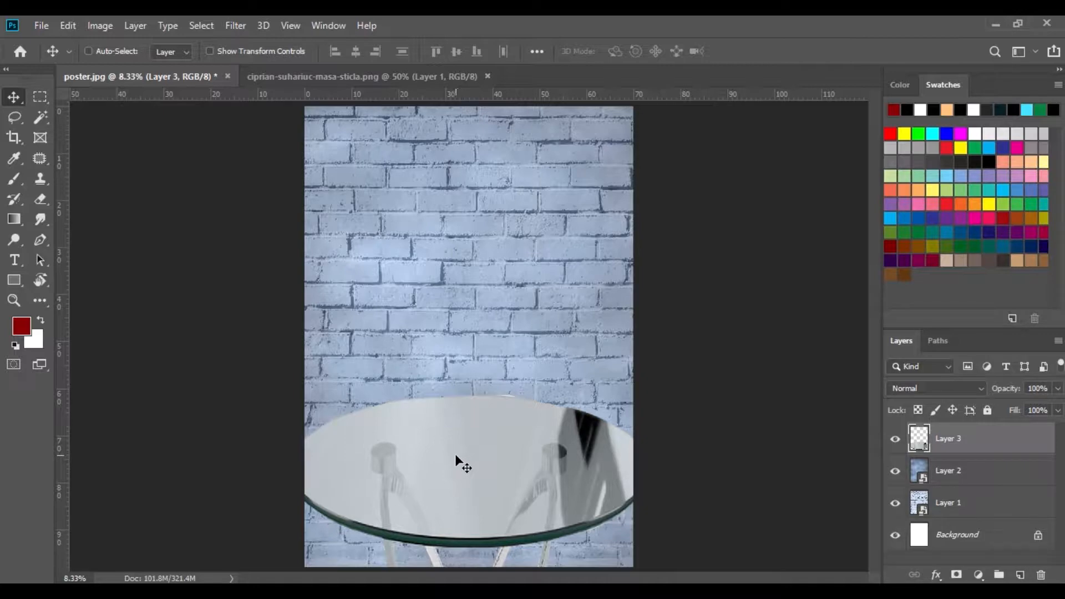
Close the glass table source image and convert the table layer in poster.jpg to a smart object.
{"action": "left_click", "coordinate": [355, 77]}
{"action": "left_click", "coordinate": [487, 76]}
{"action": "right_click", "coordinate": [949, 438]}
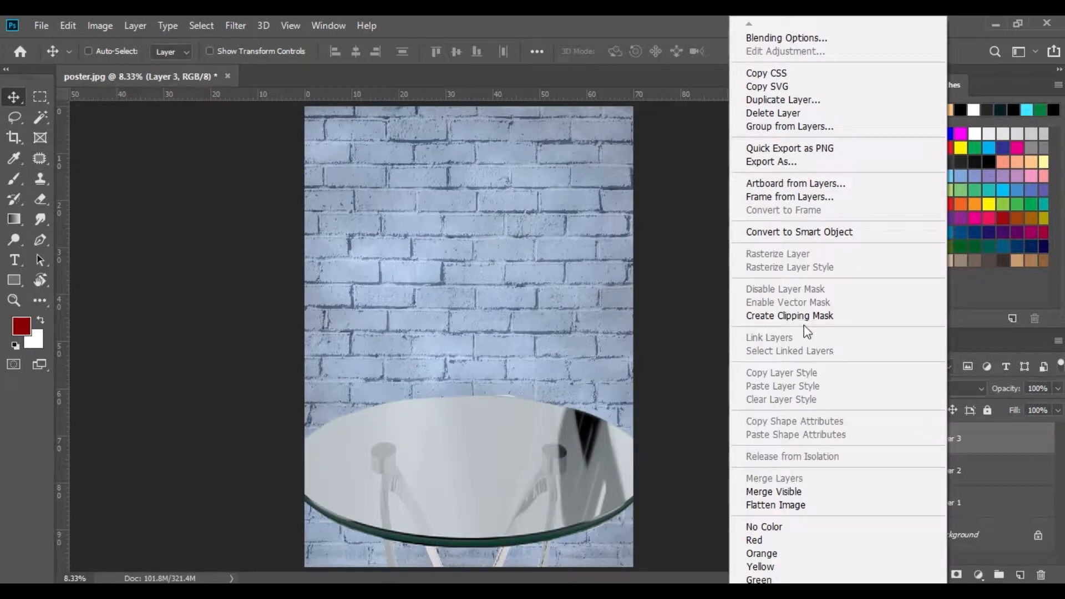
{"action": "left_click", "coordinate": [799, 231]}
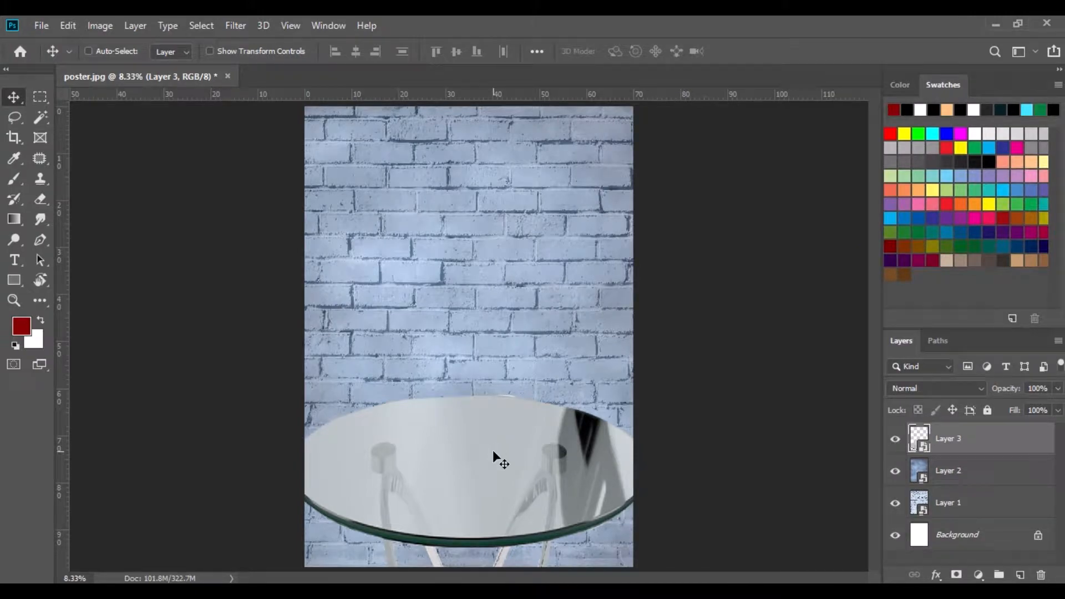
Open JOKER.png, the cutout of the man in the blue suit, as its own document.
{"action": "left_click", "coordinate": [417, 594]}
{"action": "left_click", "coordinate": [421, 476]}
{"action": "left_click_drag", "start_coordinate": [1018, 244], "coordinate": [401, 79]}
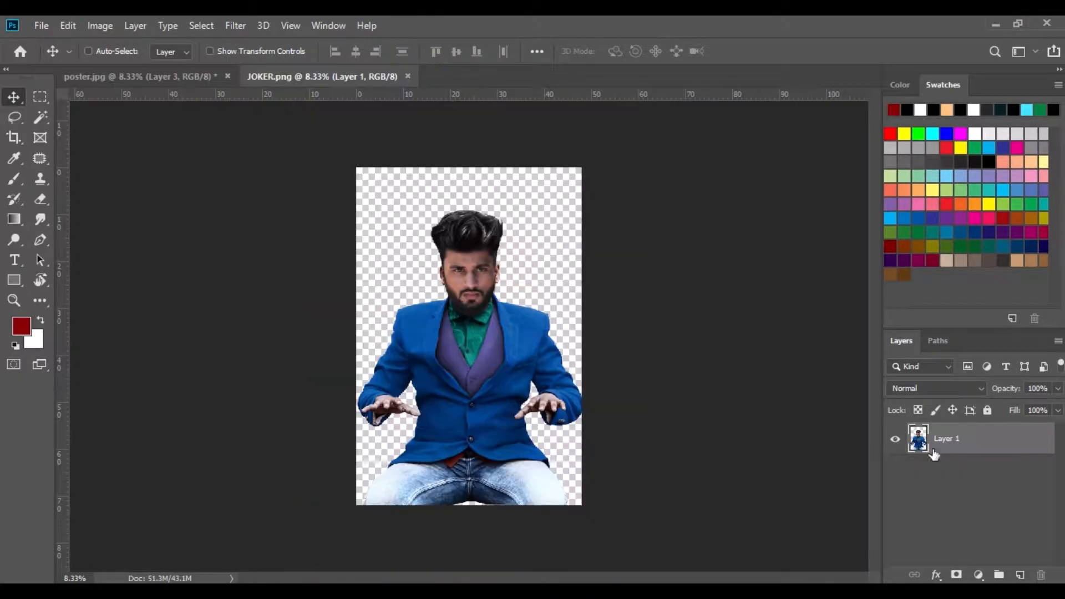
Convert the man's cutout layer to a smart object and copy it into poster.jpg, centered above the table.
{"action": "right_click", "coordinate": [955, 449]}
{"action": "left_click", "coordinate": [796, 232]}
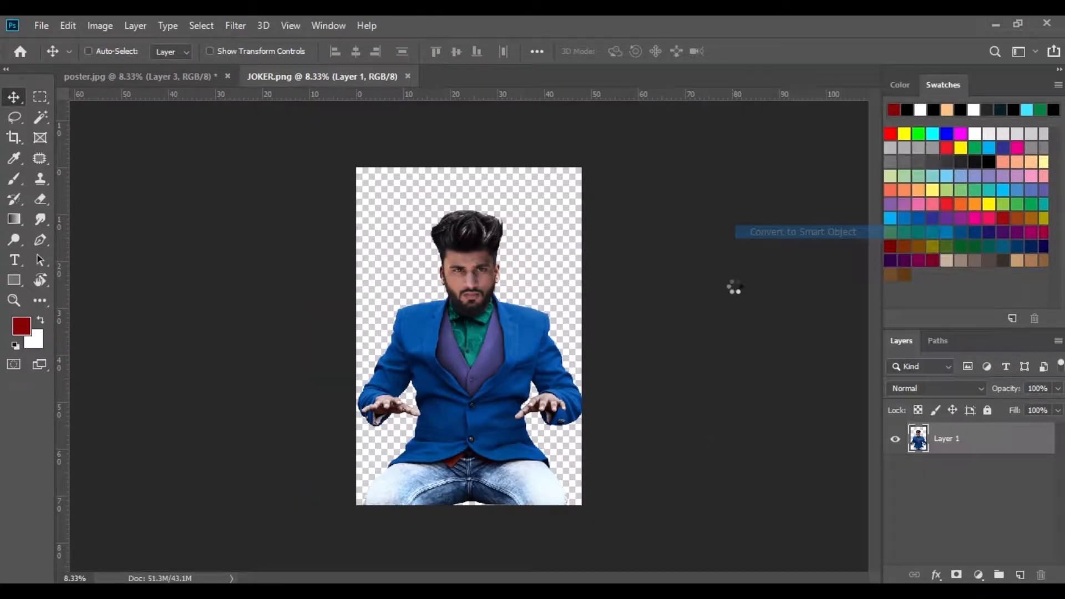
{"action": "left_click_drag", "start_coordinate": [450, 358], "coordinate": [469, 298]}
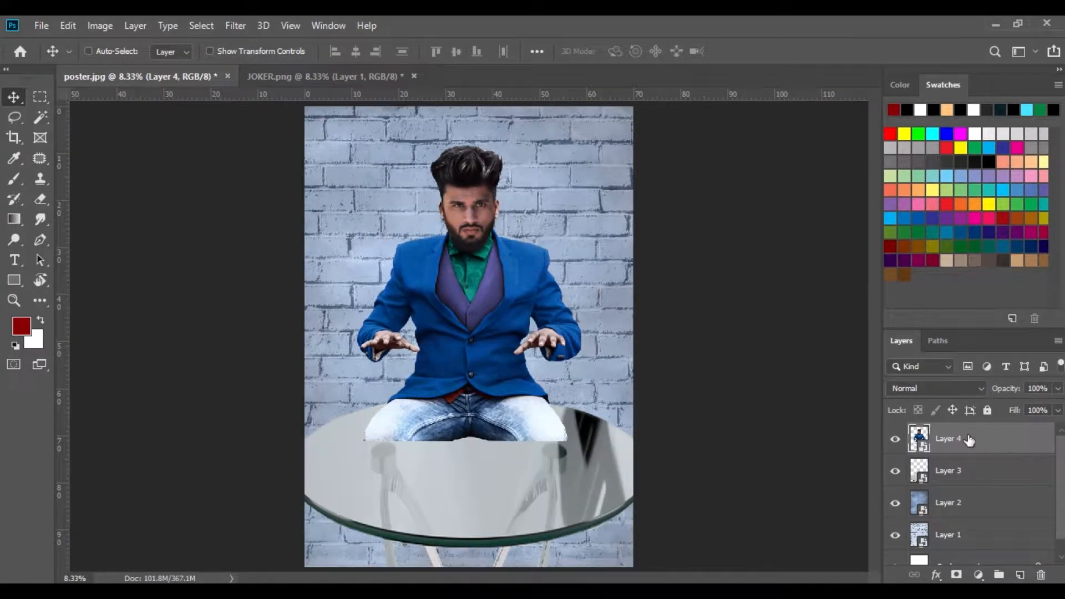
Place the man's layer beneath the table layer and shift him down behind the glass table.
{"action": "left_click_drag", "start_coordinate": [968, 440], "coordinate": [972, 482]}
{"action": "left_click_drag", "start_coordinate": [505, 342], "coordinate": [504, 375]}
Enlarge the man slightly, reposition him behind the table with his hands just above its edge, and duplicate his layer.
{"action": "left_click", "coordinate": [70, 25]}
{"action": "left_click", "coordinate": [106, 364]}
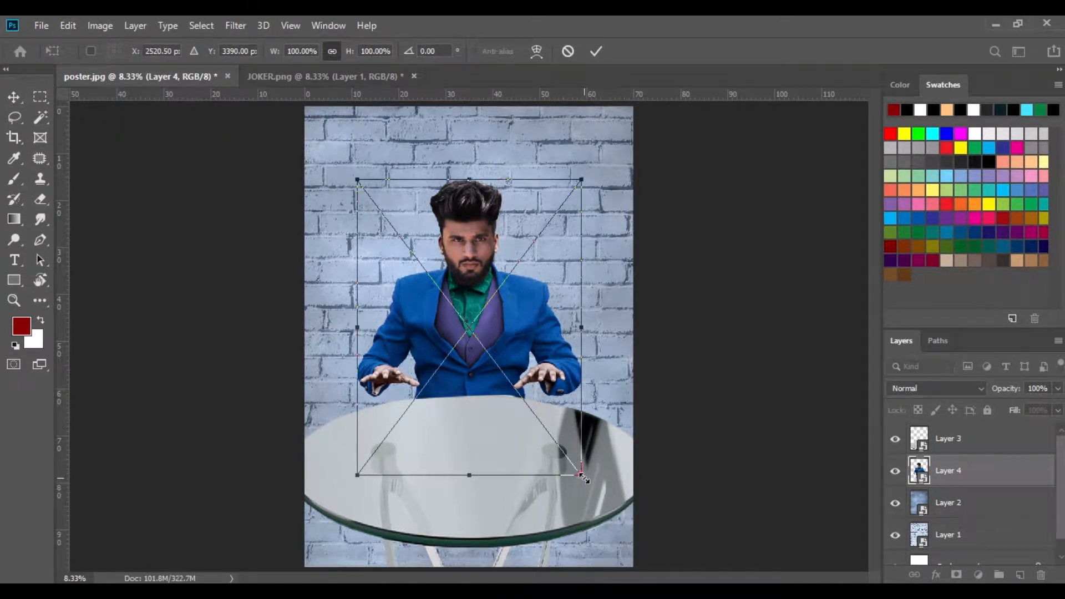
{"action": "left_click_drag", "start_coordinate": [581, 476], "coordinate": [599, 499]}
{"action": "left_click_drag", "start_coordinate": [495, 341], "coordinate": [501, 338]}
{"action": "key", "text": "Return"}
{"action": "left_click_drag", "start_coordinate": [480, 298], "coordinate": [482, 320]}
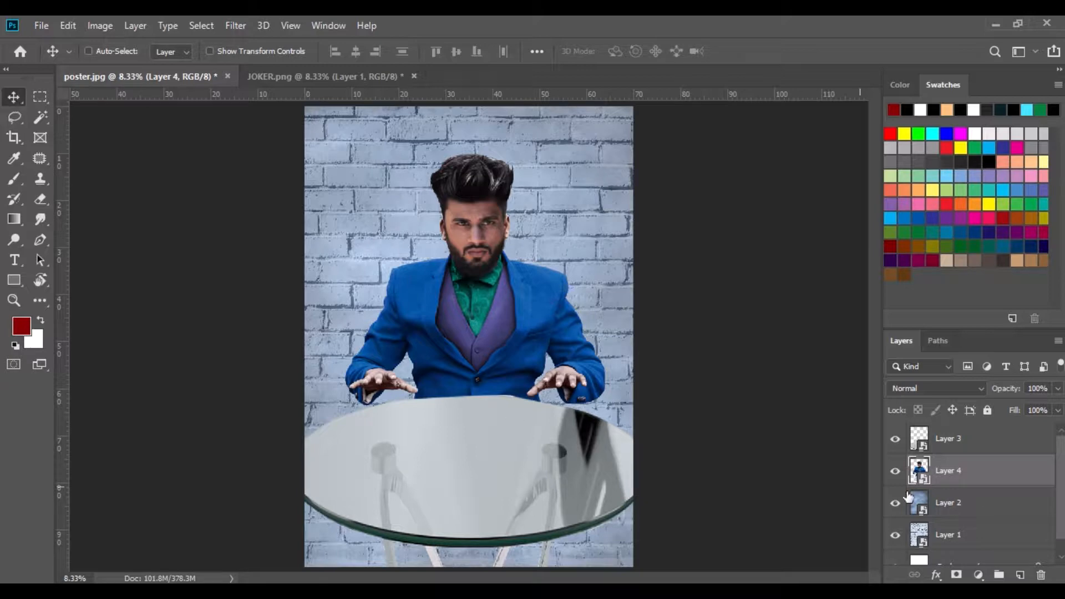
{"action": "left_click_drag", "start_coordinate": [972, 485], "coordinate": [1020, 575]}
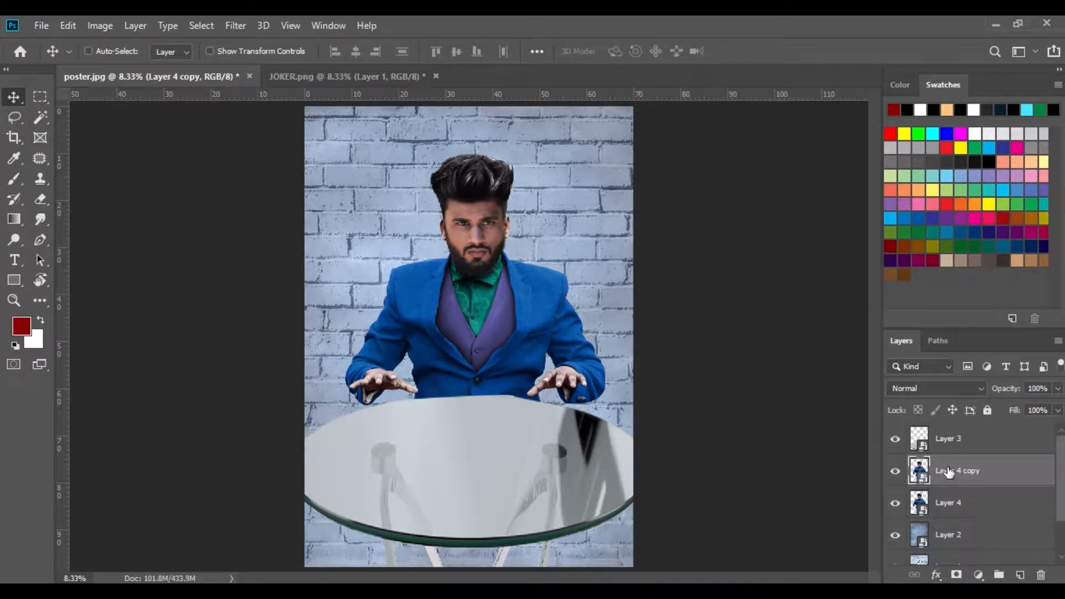
Open Joker Face1 (1).png, lasso the red mouth shape and copy it onto the man's mouth in poster.jpg.
{"action": "left_click", "coordinate": [410, 590]}
{"action": "left_click_drag", "start_coordinate": [849, 230], "coordinate": [498, 75]}
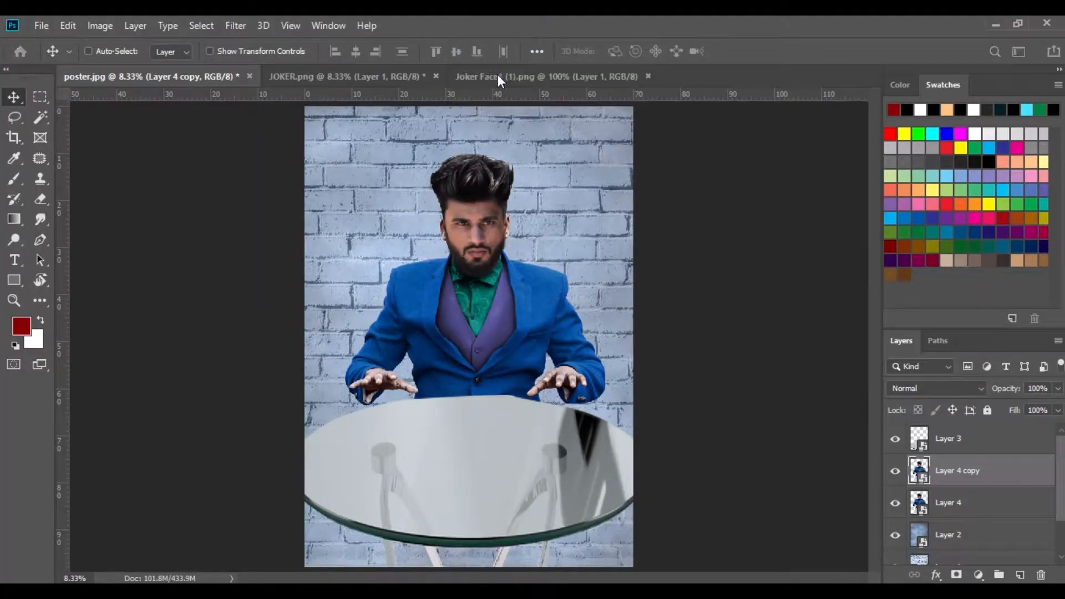
{"action": "left_click", "coordinate": [24, 119]}
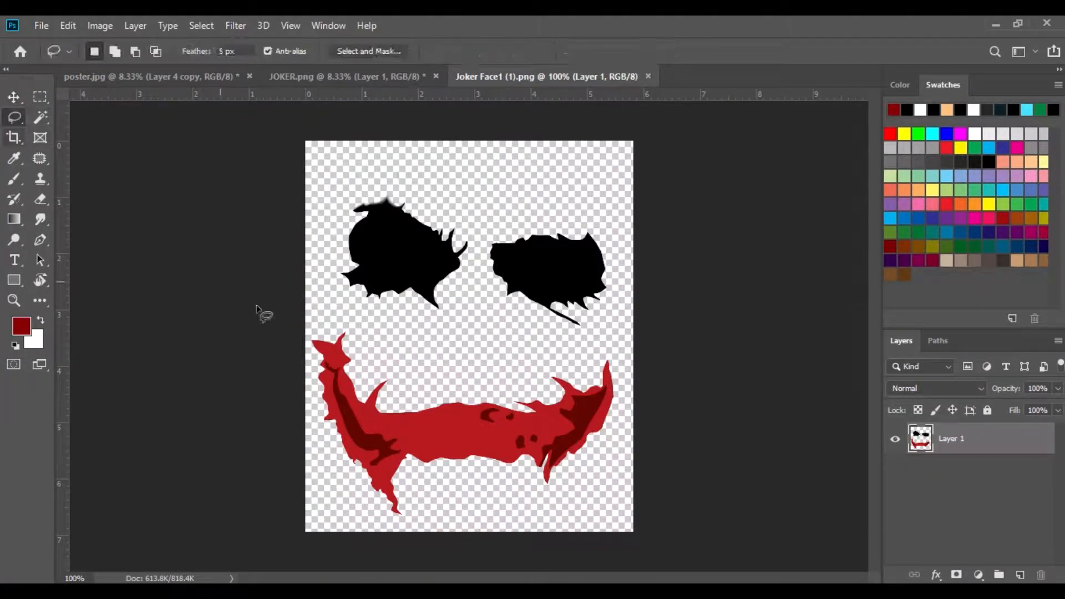
{"action": "left_click_drag", "start_coordinate": [626, 352], "coordinate": [521, 494]}
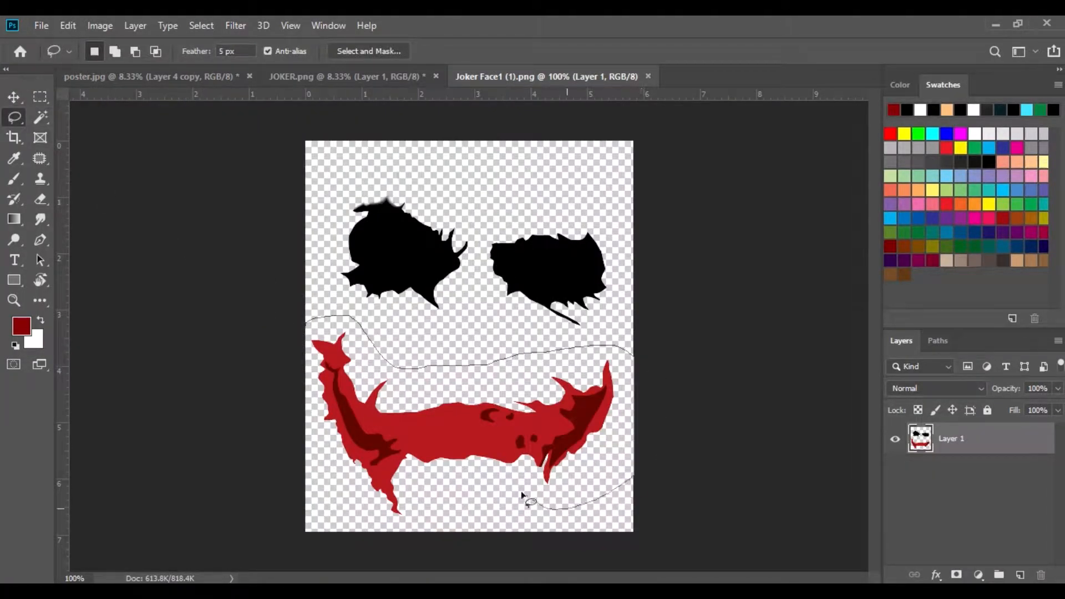
{"action": "left_click_drag", "start_coordinate": [327, 501], "coordinate": [306, 322]}
{"action": "left_click", "coordinate": [13, 97]}
{"action": "mouse_move", "coordinate": [413, 433]}
{"action": "left_mouse_down"}
{"action": "mouse_move", "coordinate": [199, 81]}
{"action": "mouse_move", "coordinate": [478, 256]}
{"action": "left_mouse_up"}
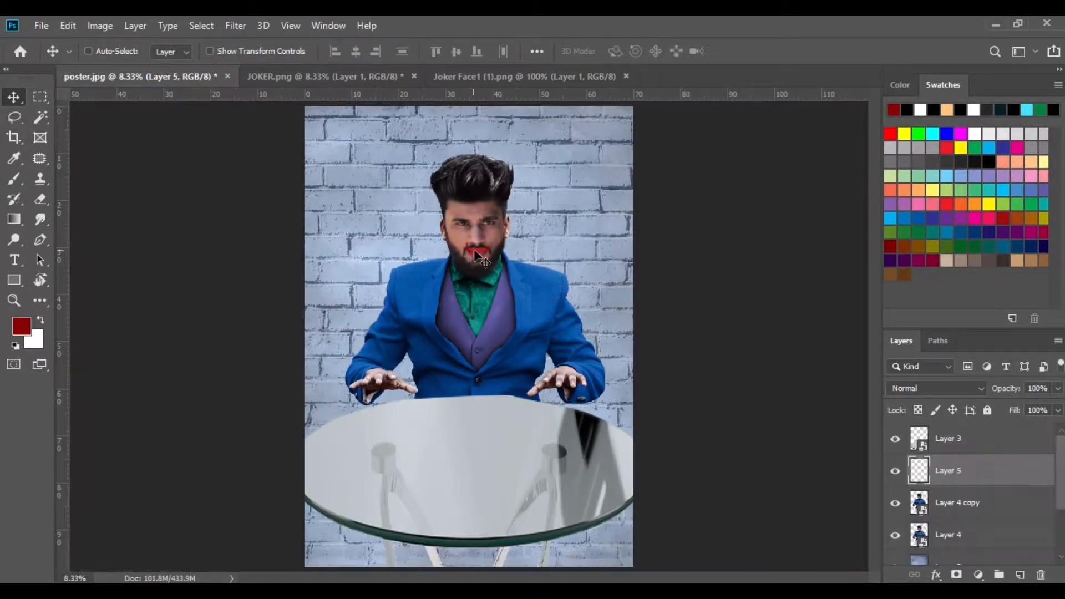
Enlarge the red mouth shape so it spans the man's lower face.
{"action": "key", "text": "ctrl+plus"}
{"action": "key", "text": "ctrl+plus"}
{"action": "key", "text": "ctrl+plus"}
{"action": "key", "text": "ctrl+plus"}
{"action": "key", "text": "ctrl+plus"}
{"action": "left_click_drag", "start_coordinate": [546, 164], "coordinate": [550, 507]}
{"action": "left_click_drag", "start_coordinate": [548, 309], "coordinate": [547, 494]}
{"action": "left_click", "coordinate": [71, 27]}
{"action": "left_click", "coordinate": [147, 364]}
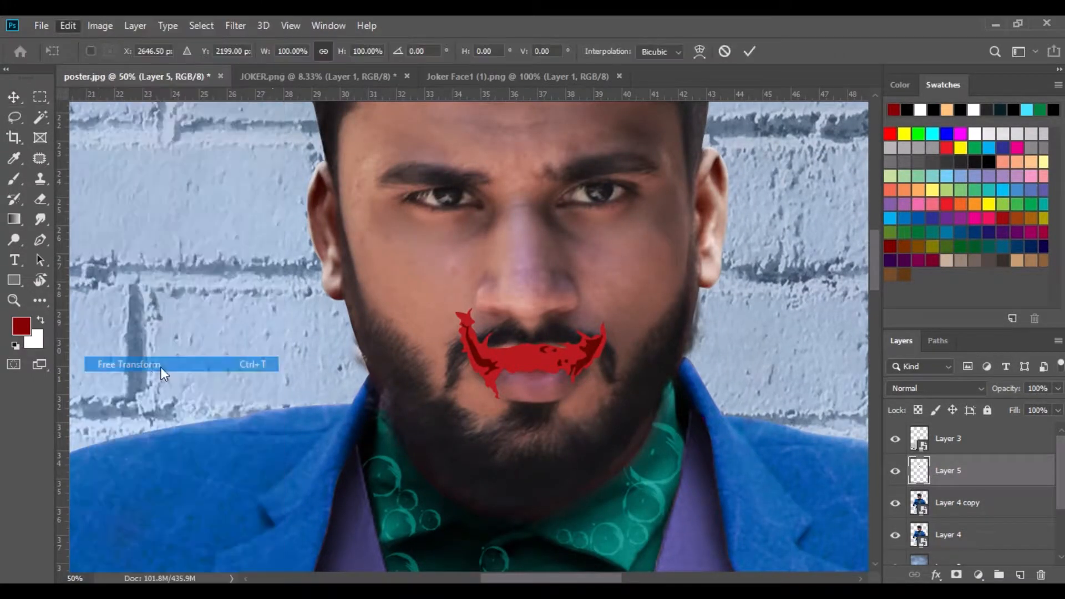
{"action": "left_click_drag", "start_coordinate": [604, 401], "coordinate": [634, 409]}
Warp the red mouth shape to follow the man's lips, cheeks and jaw, and apply the transformation.
{"action": "right_click", "coordinate": [554, 357]}
{"action": "left_click", "coordinate": [591, 453]}
{"action": "left_click_drag", "start_coordinate": [578, 463], "coordinate": [578, 490]}
{"action": "left_click_drag", "start_coordinate": [460, 462], "coordinate": [473, 523]}
{"action": "left_click_drag", "start_coordinate": [460, 249], "coordinate": [458, 221]}
{"action": "left_click_drag", "start_coordinate": [581, 246], "coordinate": [584, 215]}
{"action": "left_click_drag", "start_coordinate": [344, 461], "coordinate": [369, 438]}
{"action": "left_click_drag", "start_coordinate": [348, 251], "coordinate": [350, 239]}
{"action": "left_click_drag", "start_coordinate": [458, 220], "coordinate": [414, 301]}
{"action": "left_click_drag", "start_coordinate": [353, 253], "coordinate": [361, 252]}
{"action": "left_click_drag", "start_coordinate": [694, 320], "coordinate": [680, 312]}
{"action": "left_click_drag", "start_coordinate": [693, 392], "coordinate": [679, 384]}
{"action": "left_click_drag", "start_coordinate": [693, 249], "coordinate": [700, 247]}
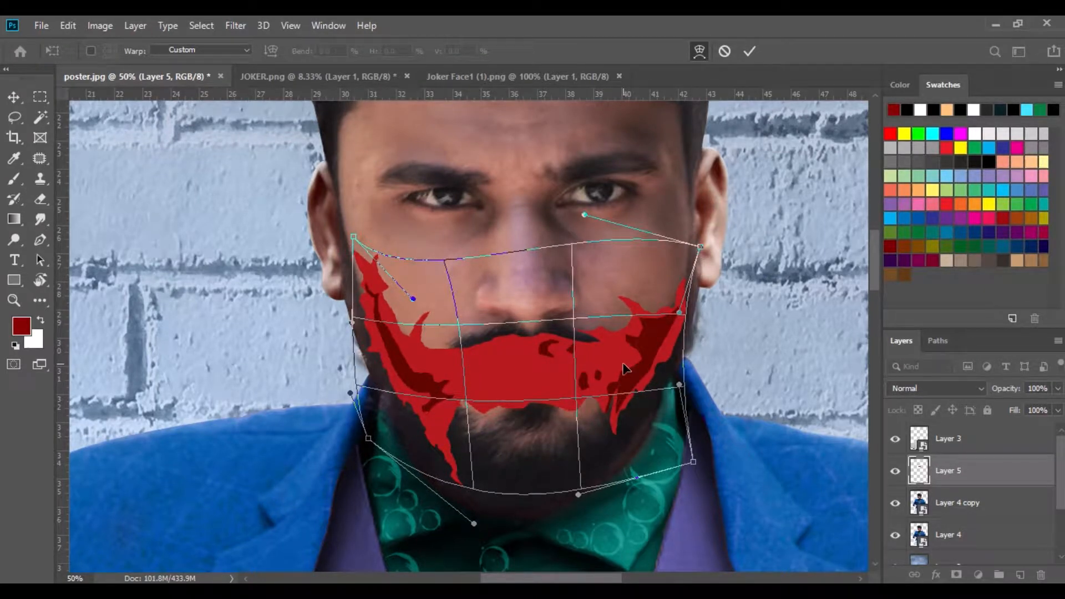
{"action": "left_click", "coordinate": [15, 98]}
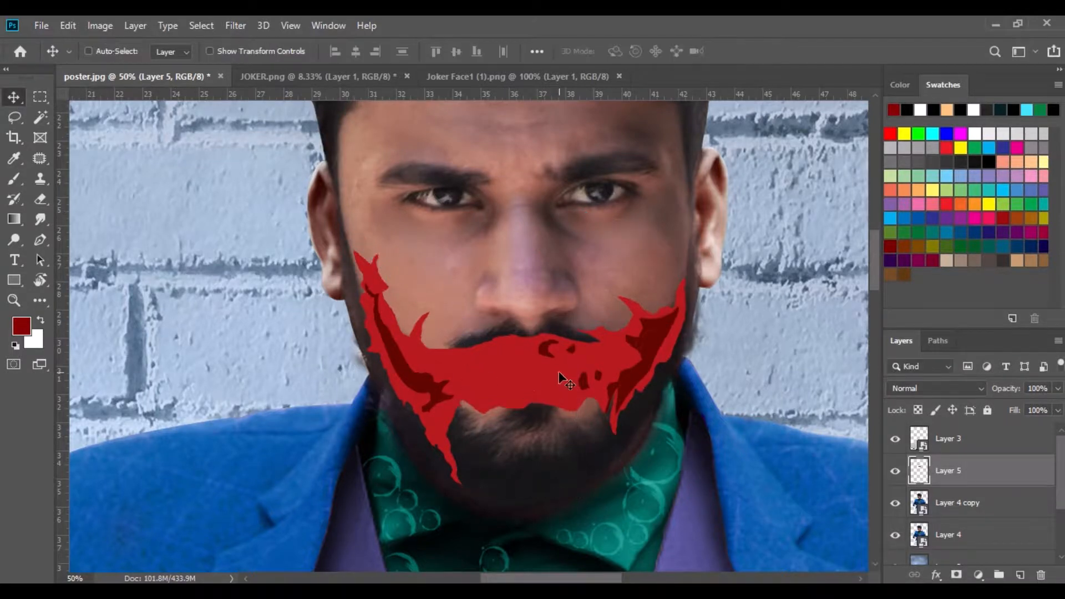
Set the red mouth layer's blend mode to Multiply.
{"action": "left_click", "coordinate": [909, 390]}
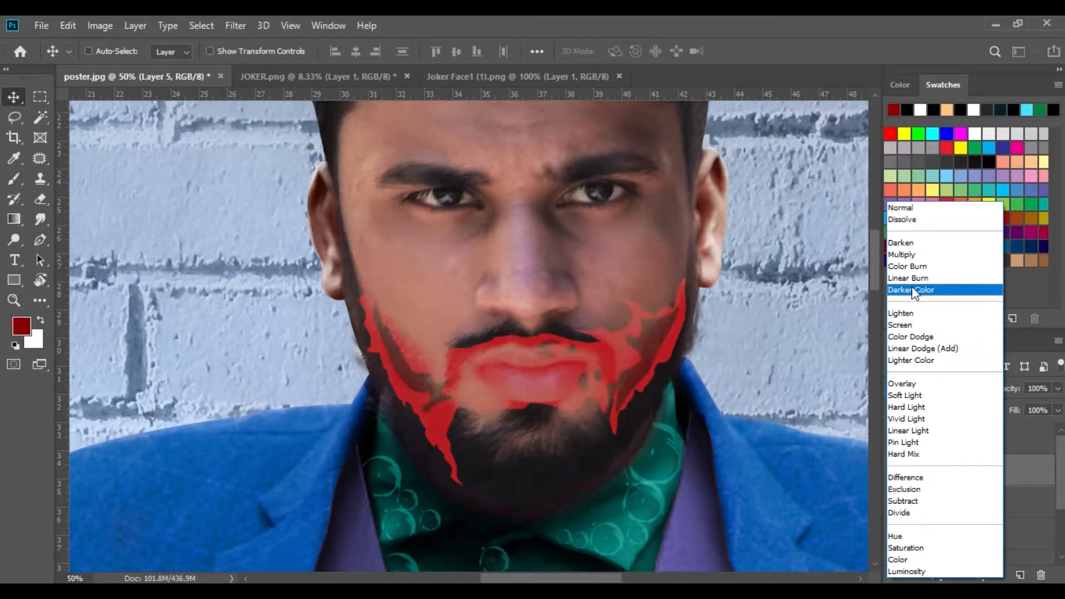
{"action": "left_click", "coordinate": [914, 256]}
{"action": "left_click_drag", "start_coordinate": [618, 366], "coordinate": [543, 363]}
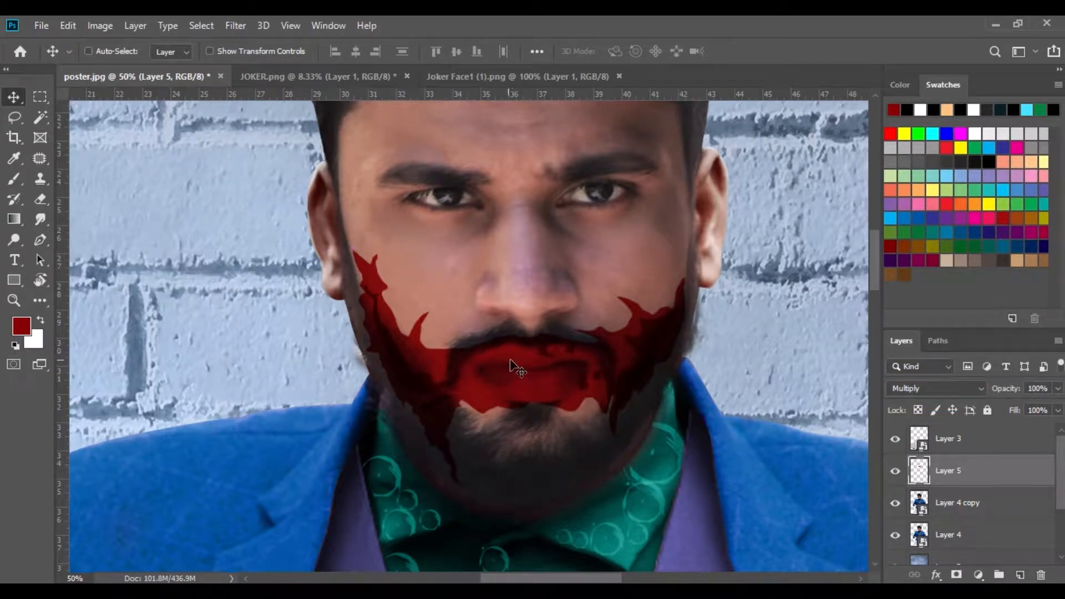
Lasso the left black eye patch in Joker Face1 (1).png and copy it over the man's left-hand eye in poster.jpg.
{"action": "left_click", "coordinate": [447, 76]}
{"action": "left_click", "coordinate": [14, 117]}
{"action": "left_click", "coordinate": [356, 181]}
{"action": "left_click_drag", "start_coordinate": [458, 173], "coordinate": [460, 177]}
{"action": "key", "text": "v"}
{"action": "mouse_move", "coordinate": [392, 245]}
{"action": "left_mouse_down"}
{"action": "mouse_move", "coordinate": [238, 94]}
{"action": "mouse_move", "coordinate": [189, 74]}
{"action": "mouse_move", "coordinate": [450, 198]}
{"action": "mouse_move", "coordinate": [448, 189]}
{"action": "left_mouse_up"}
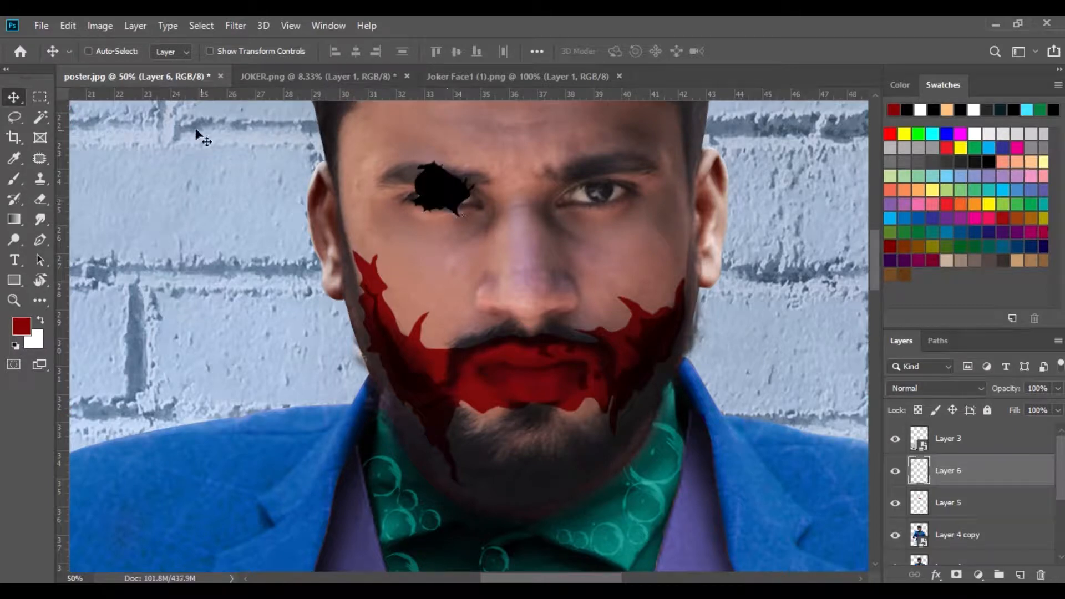
Scale the black eye patch to 249.57% and position it over the man's left-hand eye and eyebrow.
{"action": "left_click", "coordinate": [67, 25]}
{"action": "left_click", "coordinate": [156, 359]}
{"action": "left_click_drag", "start_coordinate": [474, 217], "coordinate": [467, 194]}
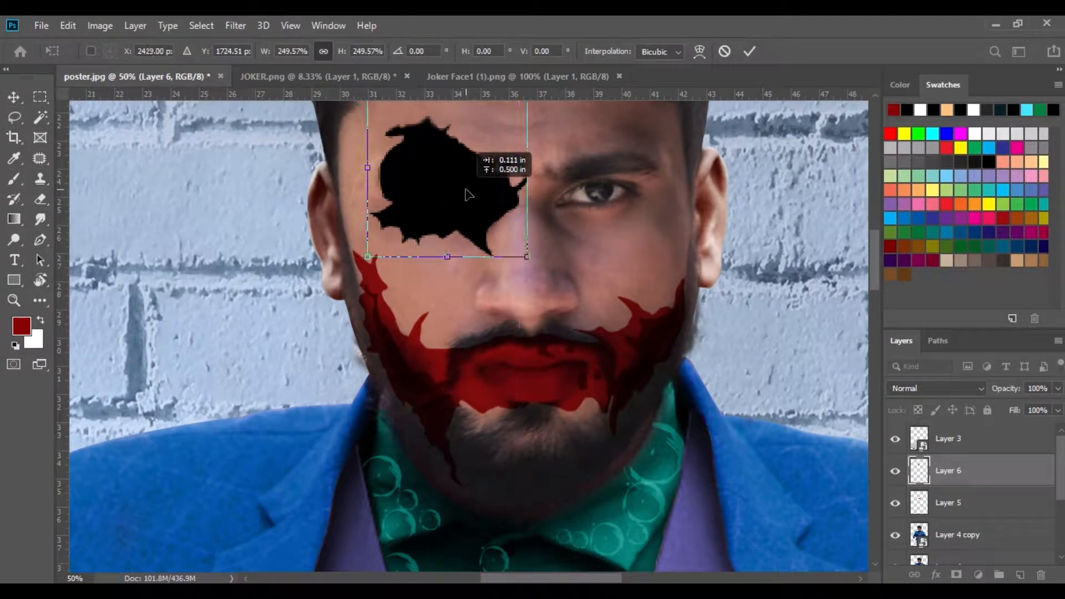
{"action": "key", "text": "Return"}
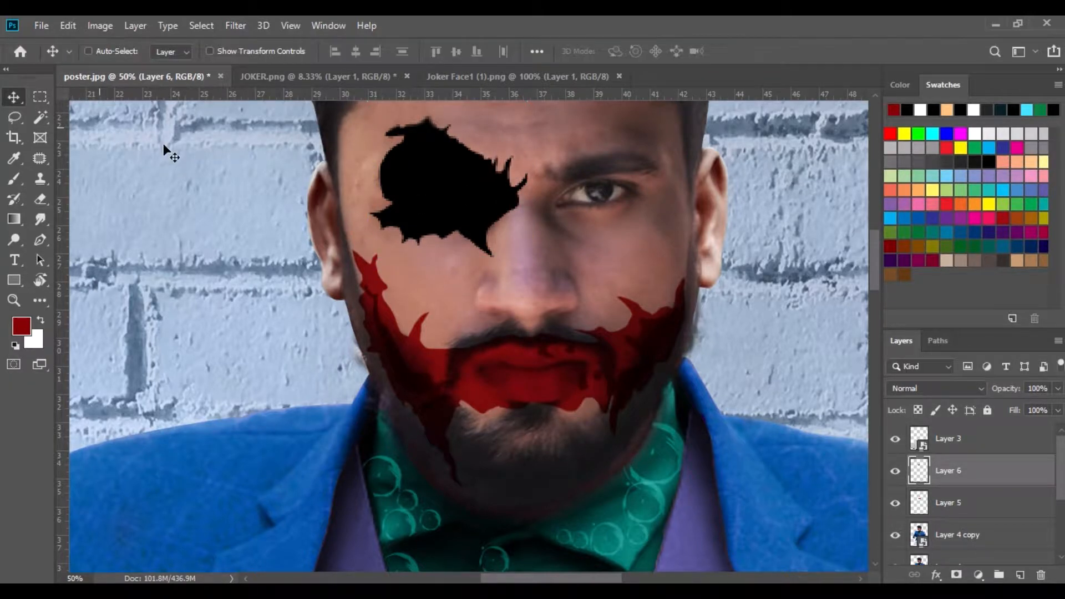
Set the black eye patch layer's opacity to 60% and nudge the patch into line with the man's left-hand eye.
{"action": "left_click", "coordinate": [1034, 389]}
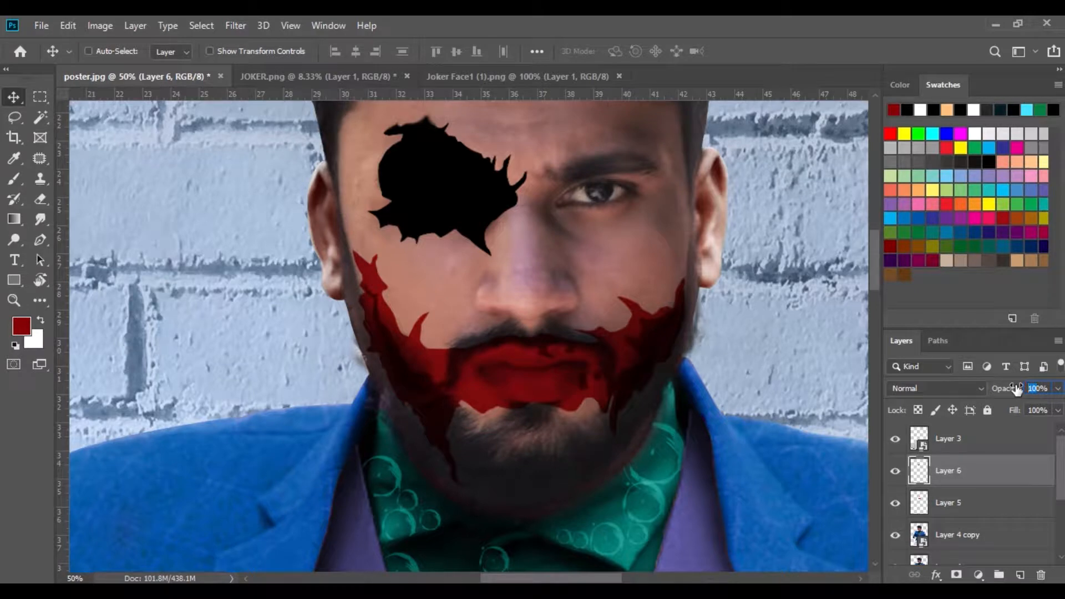
{"action": "type", "text": "60"}
{"action": "left_click_drag", "start_coordinate": [442, 190], "coordinate": [437, 191]}
Duplicate the eye patch layer, flip the copy horizontally and place it over the man's right-hand eye.
{"action": "left_click_drag", "start_coordinate": [984, 473], "coordinate": [995, 533]}
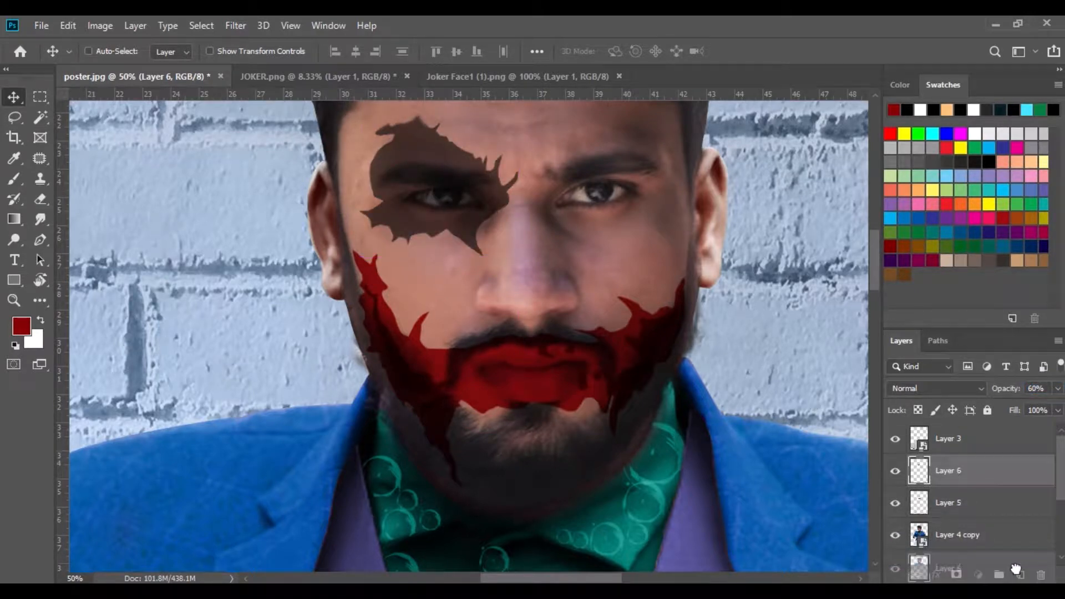
{"action": "key", "text": "ctrl+j"}
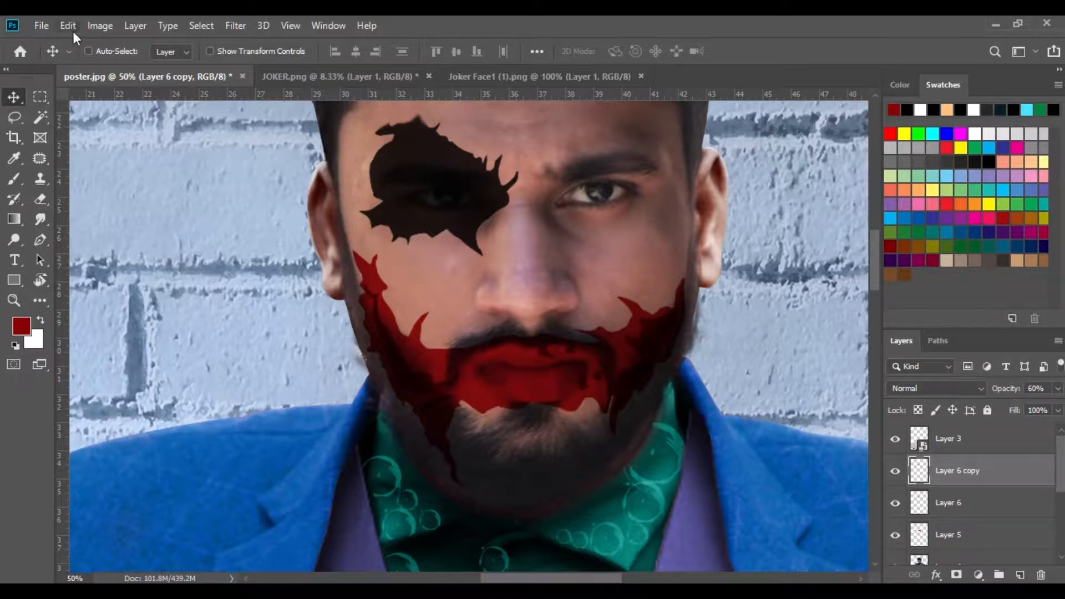
{"action": "left_click", "coordinate": [68, 26]}
{"action": "left_click", "coordinate": [148, 364]}
{"action": "right_click", "coordinate": [452, 183]}
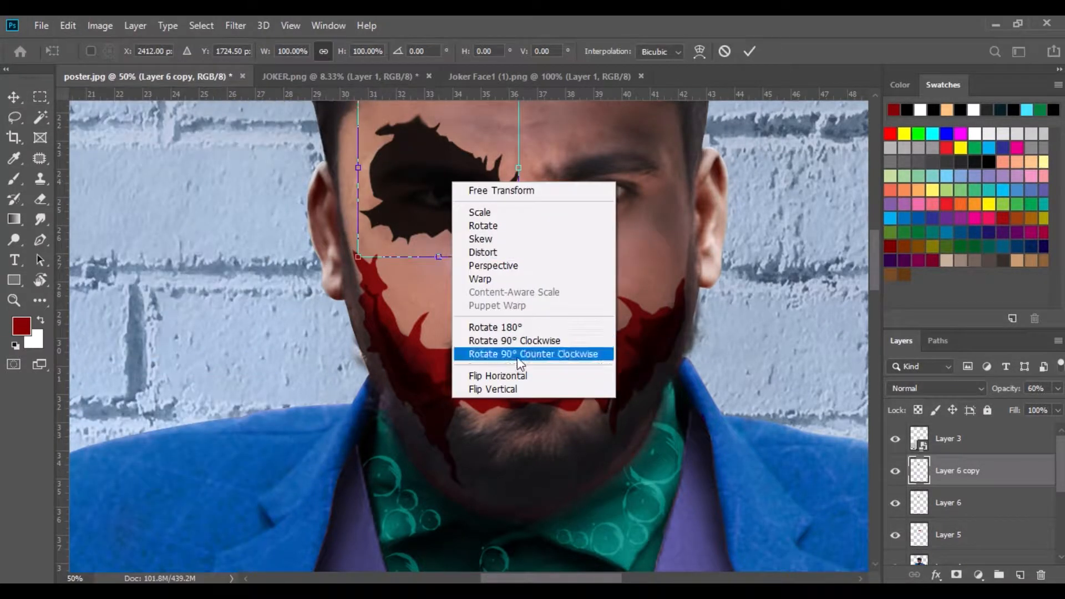
{"action": "left_click", "coordinate": [497, 376]}
{"action": "left_click_drag", "start_coordinate": [439, 209], "coordinate": [614, 209]}
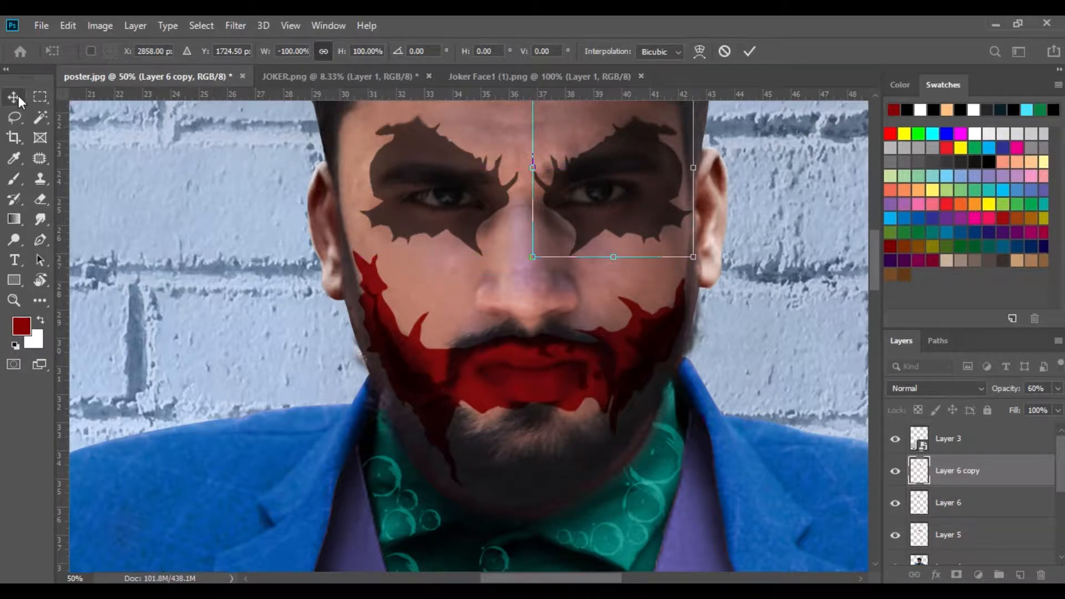
{"action": "key", "text": "Return"}
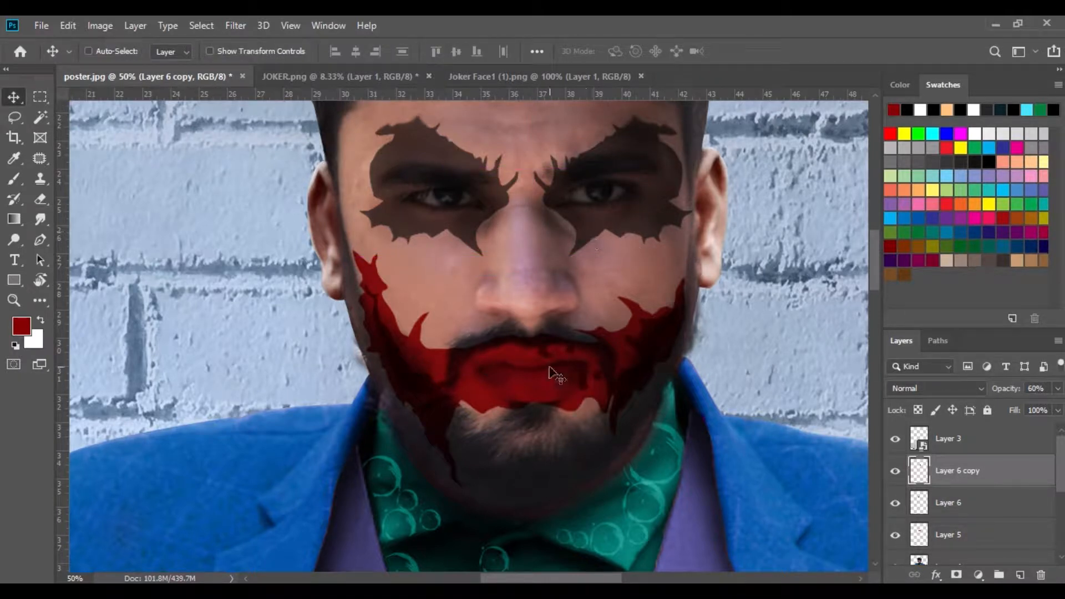
{"action": "left_click", "coordinate": [961, 502]}
{"action": "left_click", "coordinate": [960, 534]}
{"action": "mouse_move", "coordinate": [1058, 390]}
{"action": "left_mouse_down"}
{"action": "mouse_move", "coordinate": [1044, 409]}
{"action": "mouse_move", "coordinate": [1060, 407]}
{"action": "left_mouse_up"}
{"action": "left_click", "coordinate": [14, 98]}
Hide the glass table, Layer 4, cloud, wall and background layers, and merge the visible man and makeup layers into one.
{"action": "key", "text": "ctrl+minus"}
{"action": "key", "text": "ctrl+minus"}
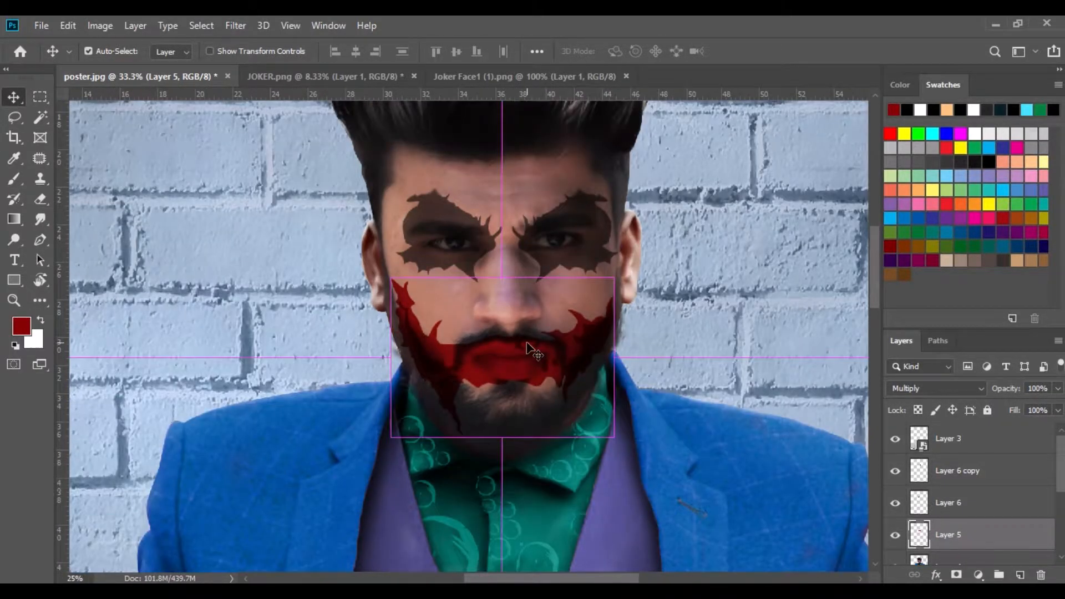
{"action": "key", "text": "ctrl+minus"}
{"action": "key", "text": "ctrl+minus"}
{"action": "key", "text": "ctrl+minus"}
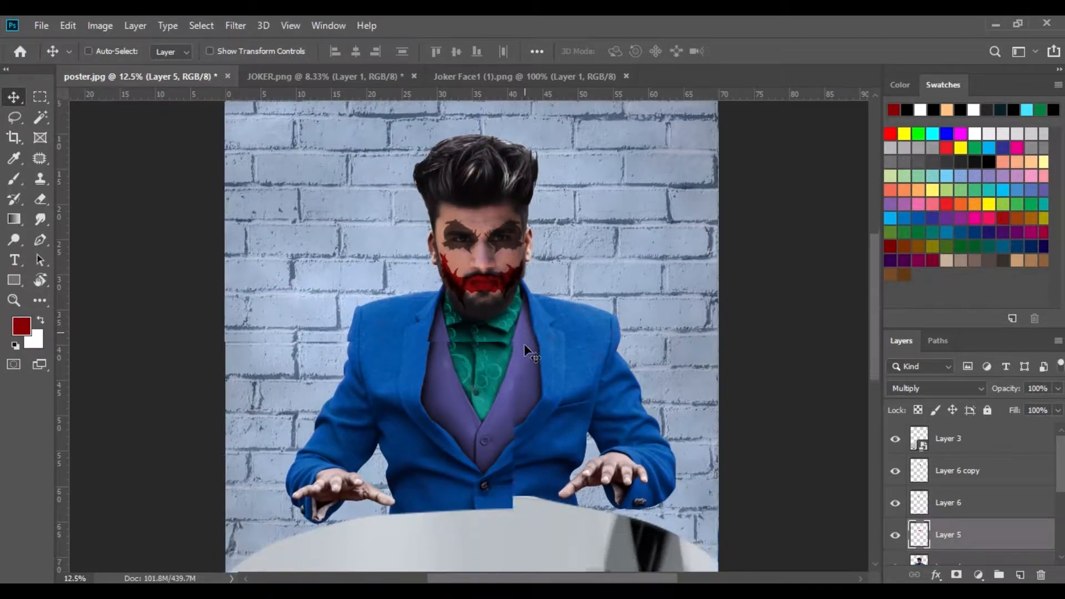
{"action": "scroll", "coordinate": [924, 493], "scroll_direction": "down", "scroll_amount": 2}
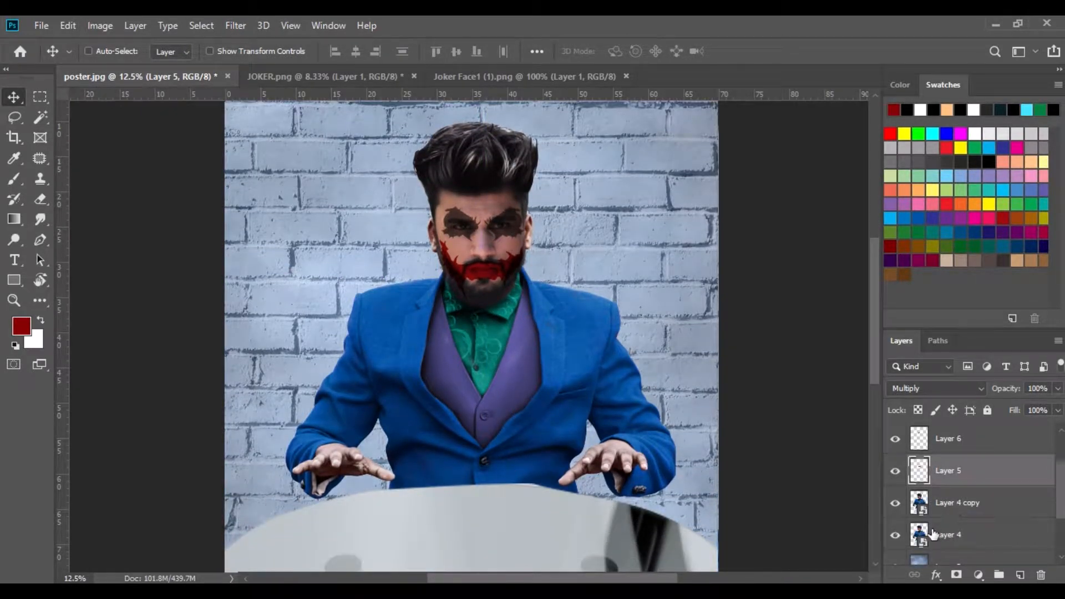
{"action": "scroll", "coordinate": [933, 534], "scroll_direction": "down", "scroll_amount": 2}
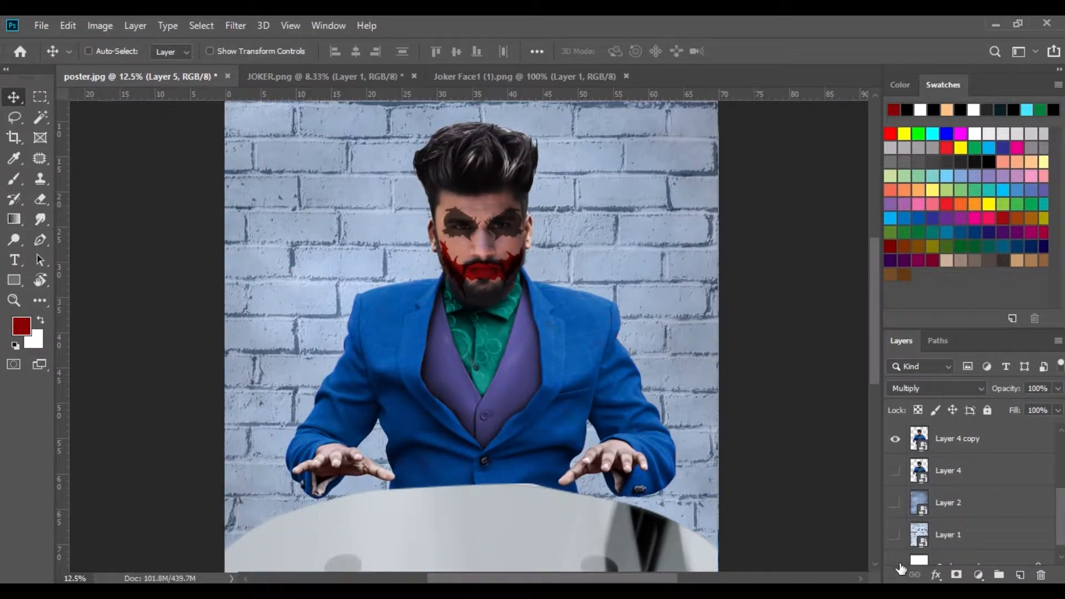
{"action": "left_click", "coordinate": [898, 563]}
{"action": "scroll", "coordinate": [899, 474], "scroll_direction": "up", "scroll_amount": 5}
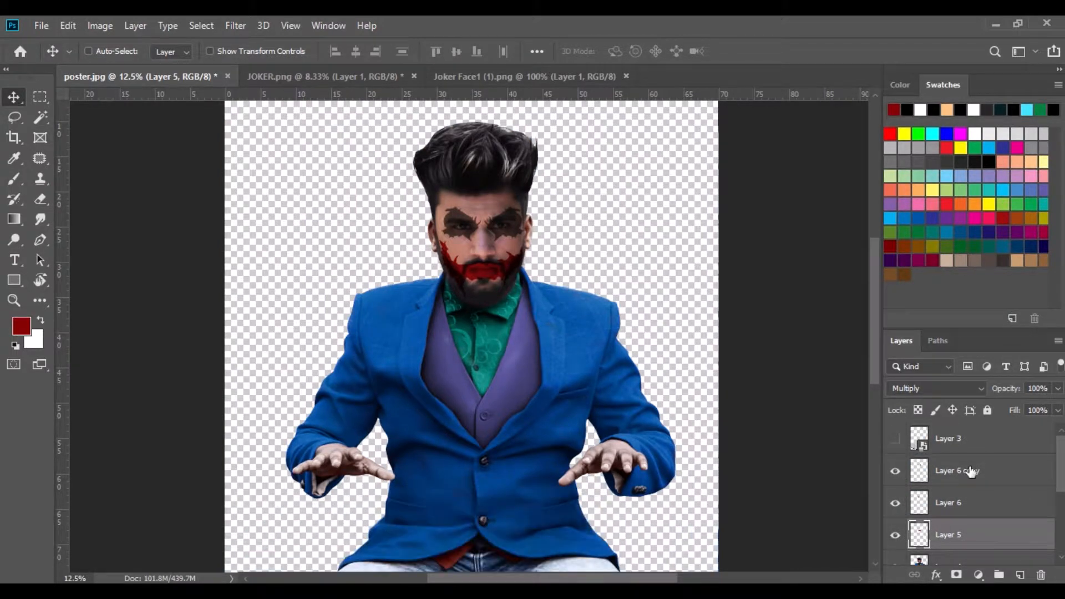
{"action": "right_click", "coordinate": [965, 472]}
{"action": "left_click", "coordinate": [799, 490]}
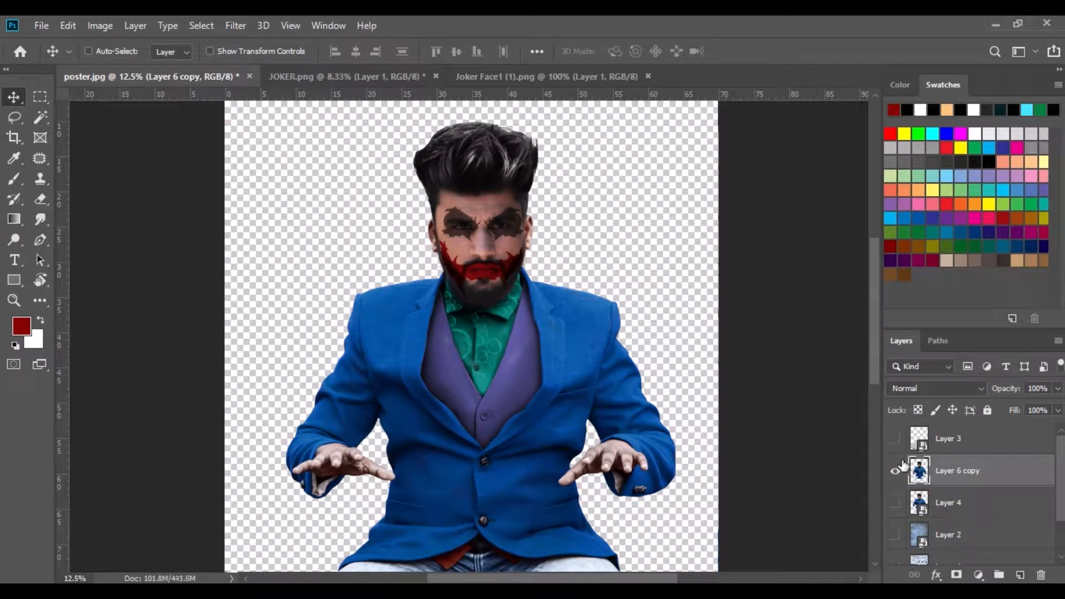
Show the glass table, Layer 4, cloud texture, brick wall and background layers again.
{"action": "left_click", "coordinate": [896, 440]}
{"action": "left_click", "coordinate": [895, 502]}
{"action": "left_click", "coordinate": [894, 534]}
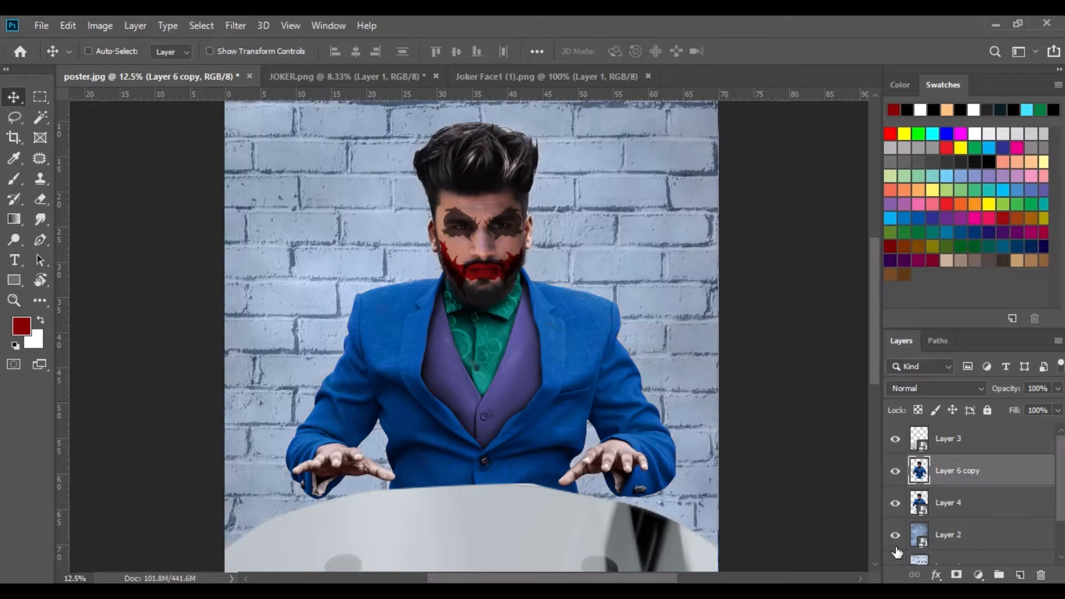
{"action": "scroll", "coordinate": [898, 549], "scroll_direction": "down", "scroll_amount": 2}
{"action": "key", "text": "ctrl+minus"}
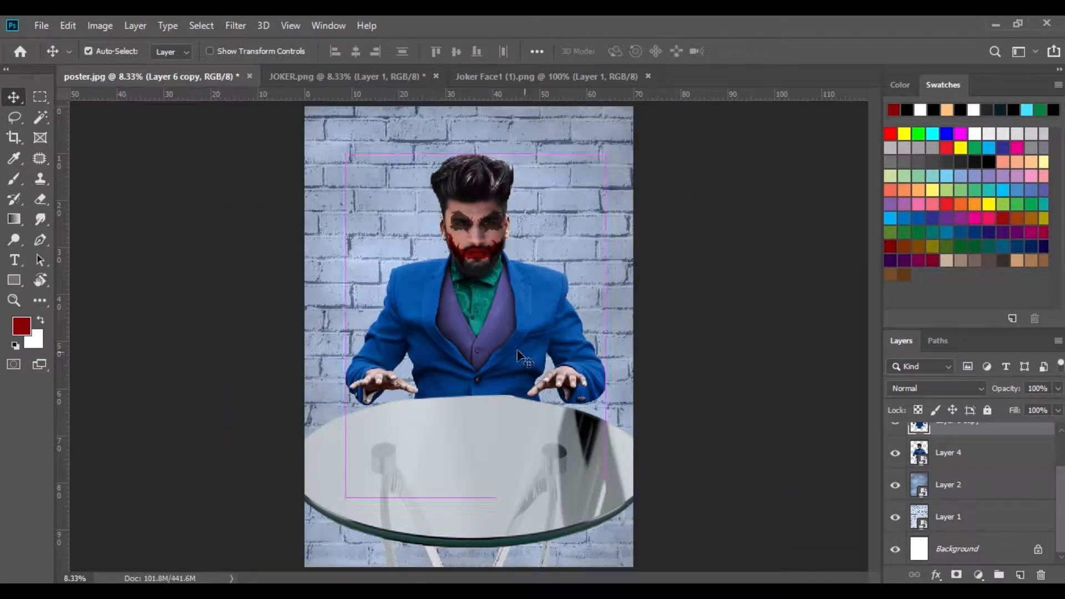
{"action": "scroll", "coordinate": [943, 454], "scroll_direction": "up", "scroll_amount": 1}
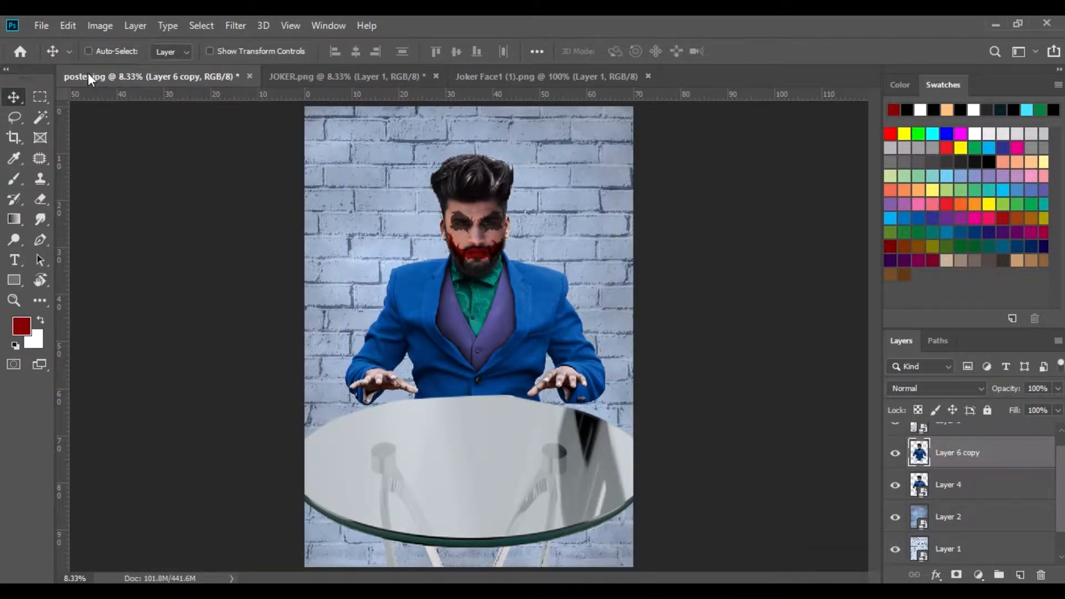
Flip the merged man layer vertically towards the bottom of the poster and stack it above the glass table layer.
{"action": "key", "text": "alt+e"}
{"action": "left_click", "coordinate": [129, 365]}
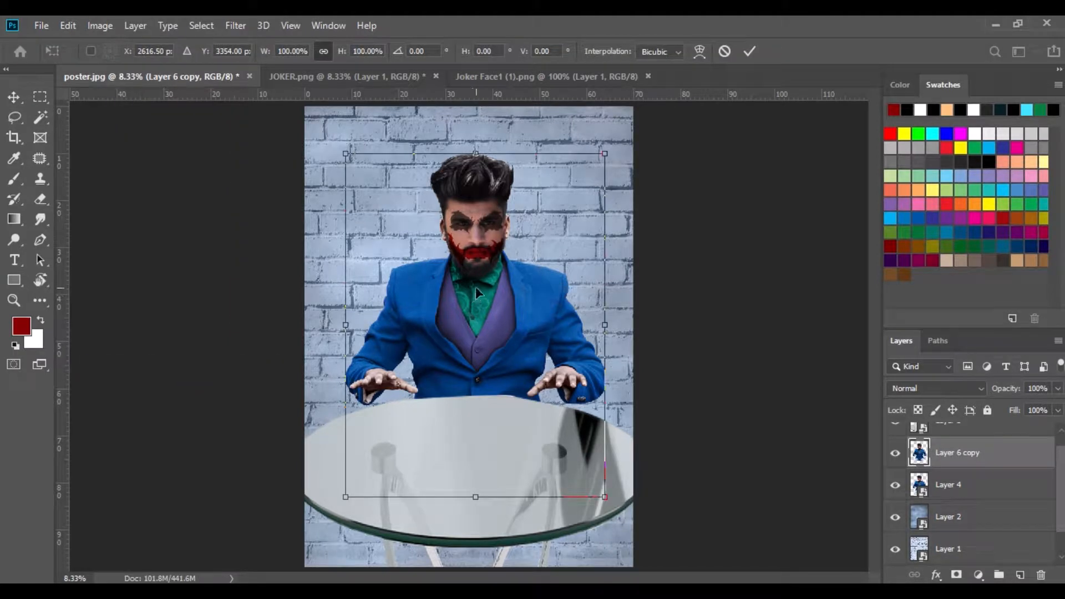
{"action": "left_click_drag", "start_coordinate": [482, 320], "coordinate": [475, 548]}
{"action": "scroll", "coordinate": [1023, 501], "scroll_direction": "up", "scroll_amount": 1}
{"action": "left_click_drag", "start_coordinate": [968, 482], "coordinate": [969, 436]}
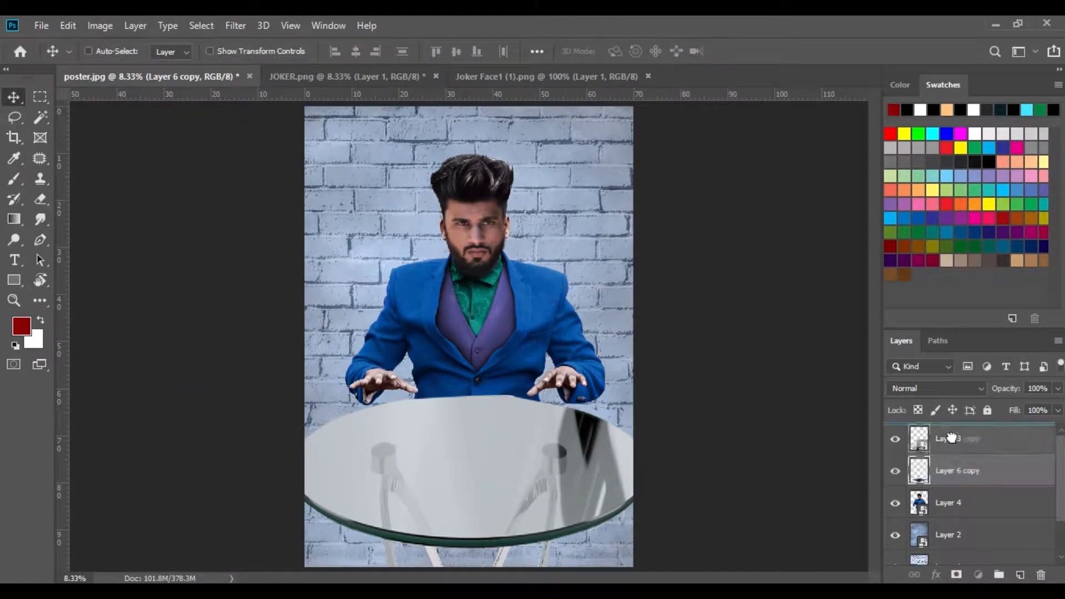
Move the flipped man up onto the tabletop and stretch his height to 334.83% as a reflection.
{"action": "left_click_drag", "start_coordinate": [501, 496], "coordinate": [496, 408]}
{"action": "left_click", "coordinate": [67, 26]}
{"action": "left_click", "coordinate": [183, 365]}
{"action": "left_click_drag", "start_coordinate": [476, 447], "coordinate": [475, 534]}
{"action": "left_click_drag", "start_coordinate": [470, 396], "coordinate": [480, 361]}
{"action": "left_click_drag", "start_coordinate": [475, 531], "coordinate": [475, 534]}
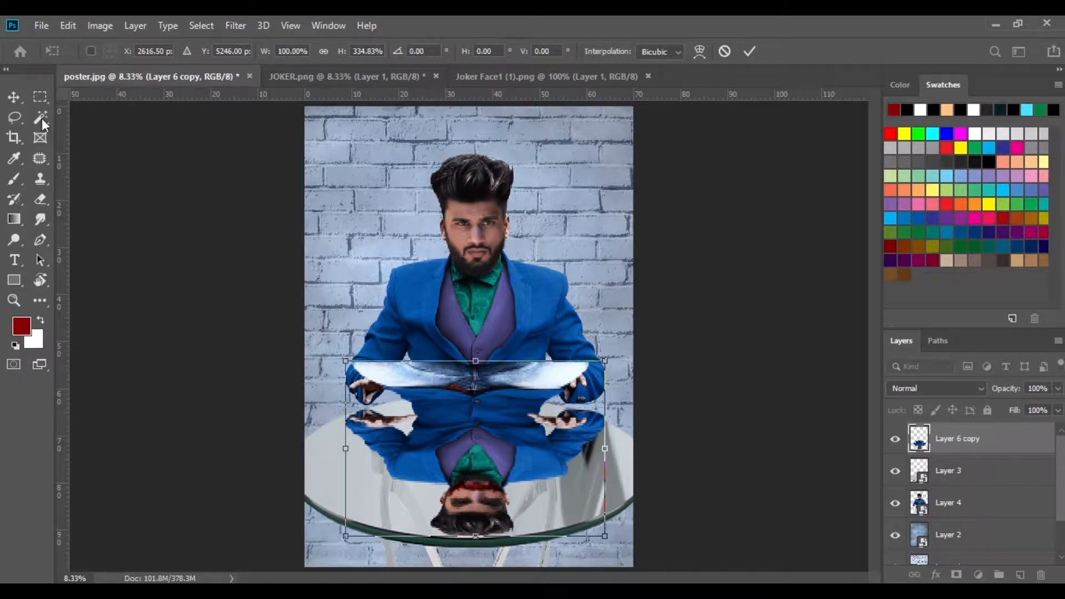
{"action": "key", "text": "Return"}
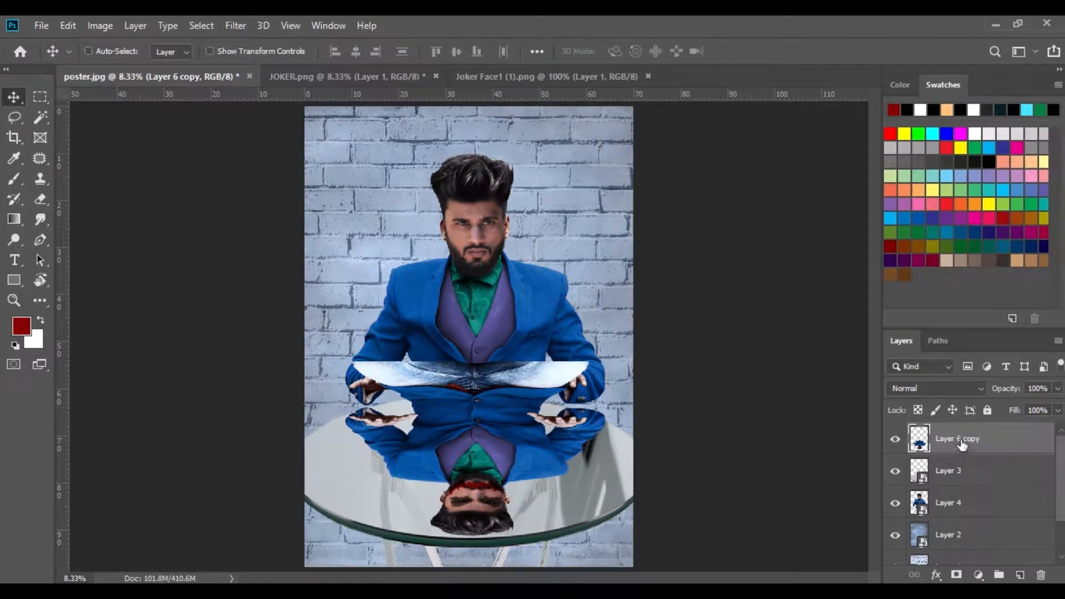
Lower the reflection layer's opacity to 48% and add a layer mask to it.
{"action": "left_click", "coordinate": [1057, 389]}
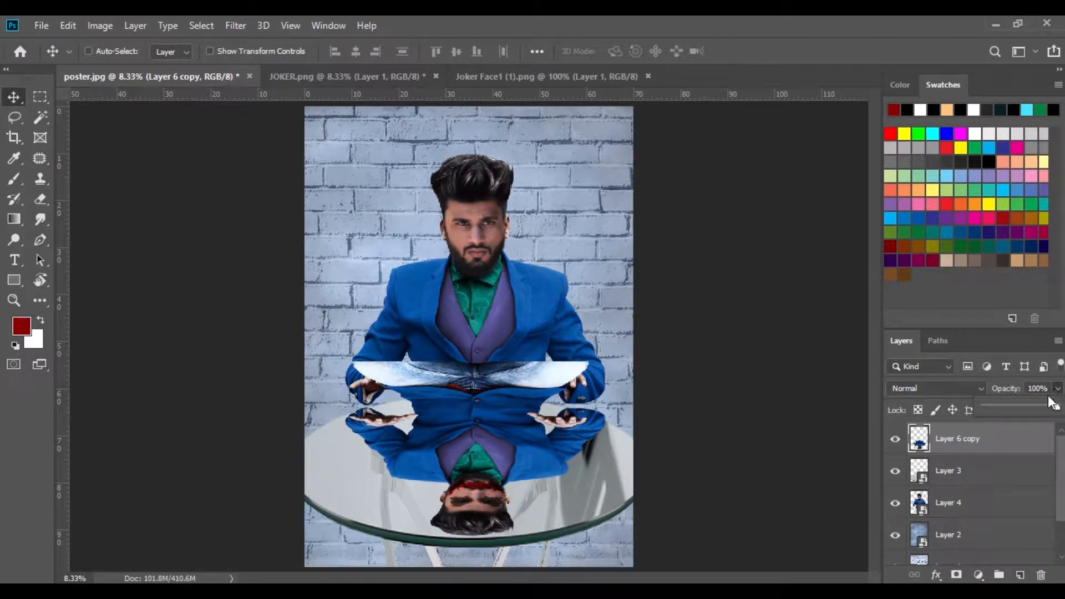
{"action": "left_click_drag", "start_coordinate": [1030, 402], "coordinate": [1025, 403]}
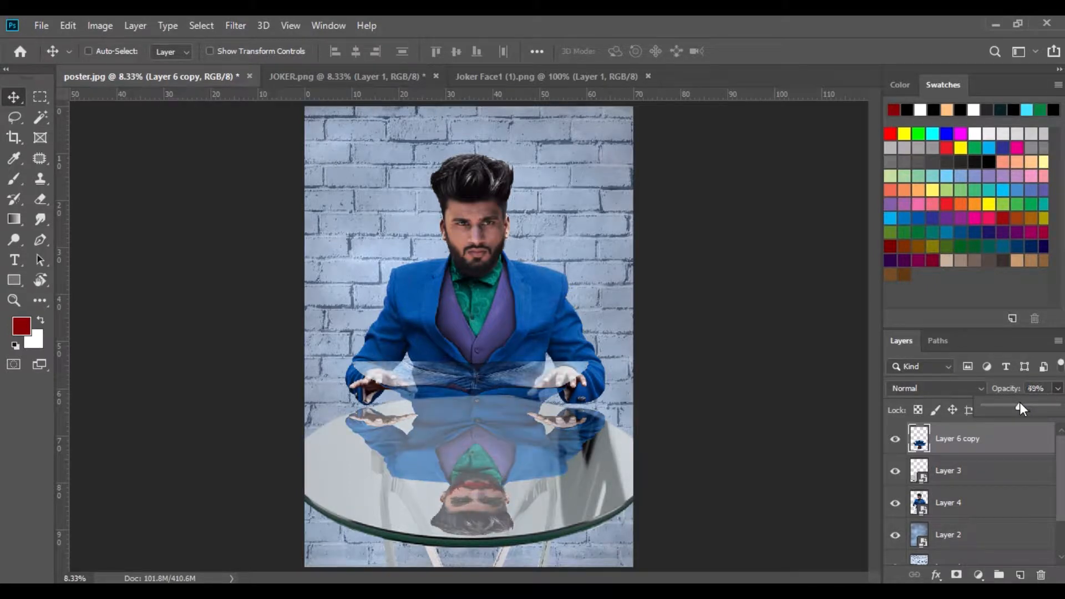
{"action": "key", "text": "ctrl+plus"}
{"action": "key", "text": "ctrl+plus"}
{"action": "key", "text": "ctrl+plus"}
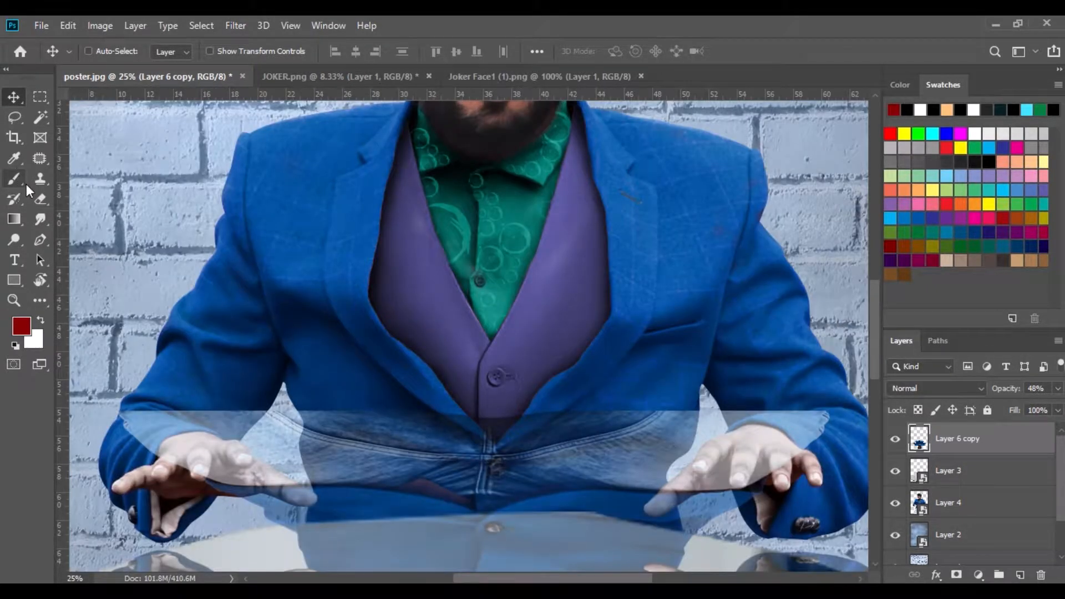
{"action": "left_click", "coordinate": [24, 184]}
{"action": "left_click", "coordinate": [958, 574]}
Paint black on the mask with a 200 px brush to hide the reflection above the table's back edge.
{"action": "left_click_drag", "start_coordinate": [484, 427], "coordinate": [476, 294]}
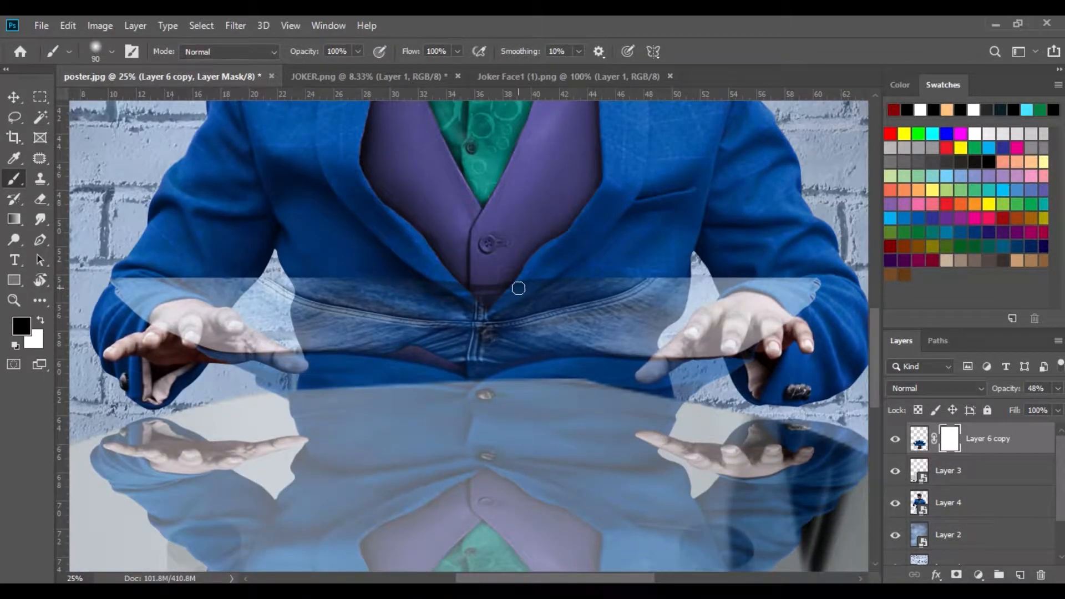
{"action": "key", "text": "bracketright"}
{"action": "right_click", "coordinate": [721, 294]}
{"action": "left_click", "coordinate": [850, 354]}
{"action": "mouse_move", "coordinate": [559, 313]}
{"action": "left_mouse_down"}
{"action": "mouse_move", "coordinate": [659, 313]}
{"action": "mouse_move", "coordinate": [737, 375]}
{"action": "mouse_move", "coordinate": [645, 314]}
{"action": "mouse_move", "coordinate": [183, 328]}
{"action": "mouse_move", "coordinate": [244, 303]}
{"action": "mouse_move", "coordinate": [350, 325]}
{"action": "mouse_move", "coordinate": [591, 339]}
{"action": "left_mouse_up"}
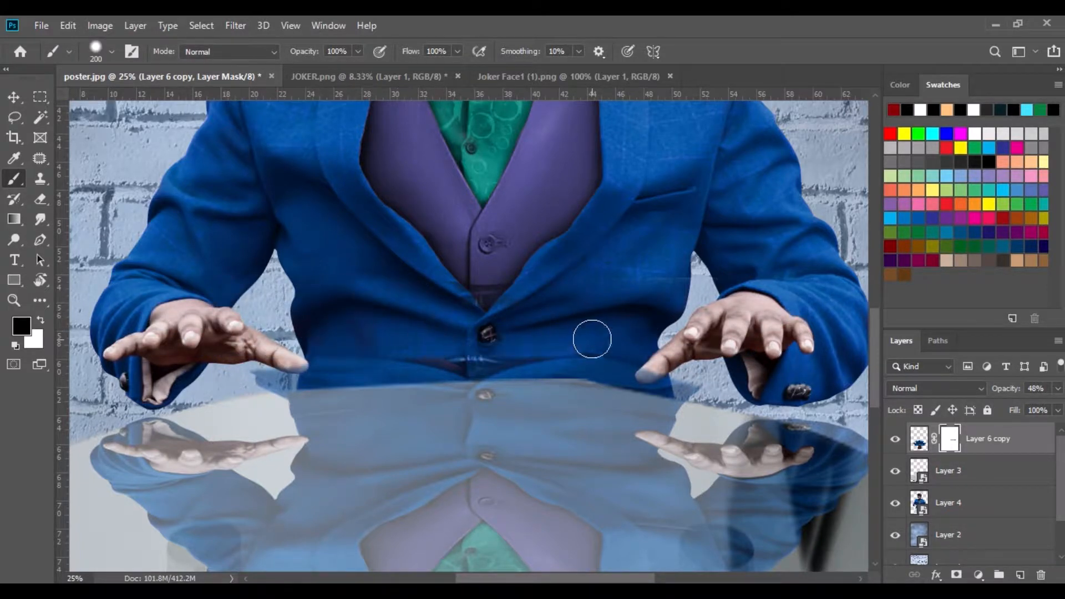
{"action": "right_click", "coordinate": [591, 339]}
{"action": "left_click", "coordinate": [588, 286]}
{"action": "key", "text": "ctrl+plus"}
{"action": "mouse_move", "coordinate": [657, 345]}
{"action": "left_mouse_down"}
{"action": "mouse_move", "coordinate": [575, 243]}
{"action": "mouse_move", "coordinate": [682, 302]}
{"action": "mouse_move", "coordinate": [790, 309]}
{"action": "left_mouse_up"}
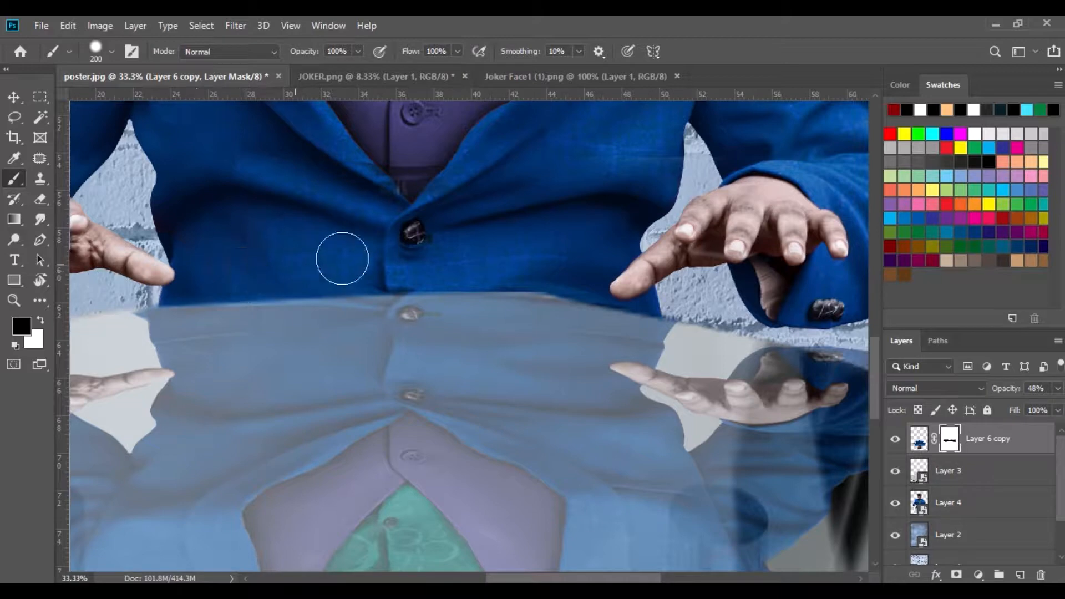
{"action": "scroll", "coordinate": [413, 292], "scroll_direction": "left", "scroll_amount": 5}
Raise the reflection layer's opacity to 55%.
{"action": "left_click", "coordinate": [14, 97]}
{"action": "scroll", "coordinate": [795, 400], "scroll_direction": "down", "scroll_amount": 4}
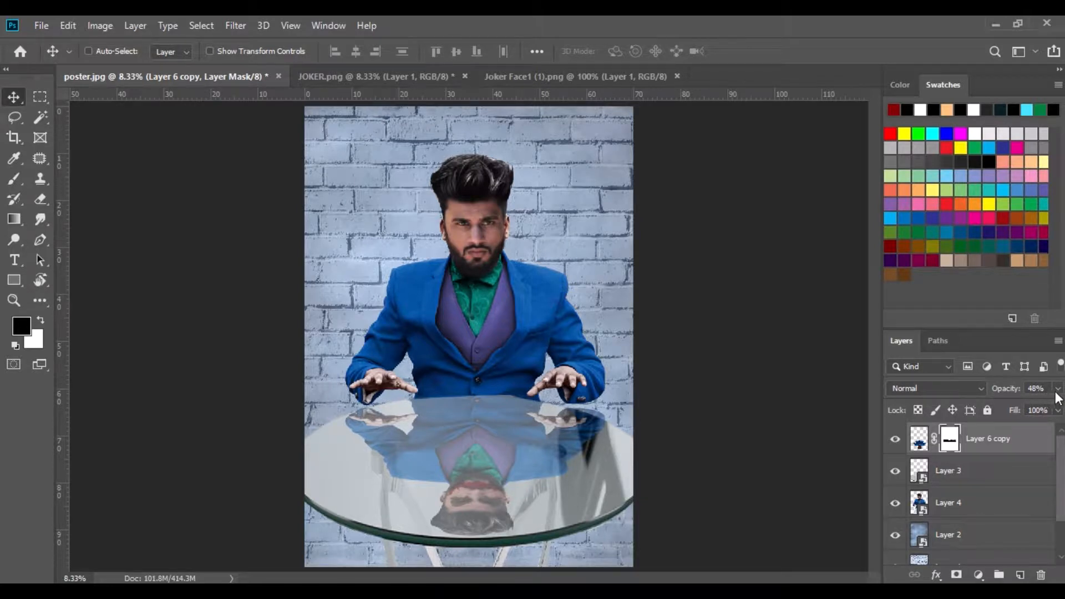
{"action": "mouse_move", "coordinate": [1021, 406]}
{"action": "left_mouse_down"}
{"action": "mouse_move", "coordinate": [1043, 404]}
{"action": "mouse_move", "coordinate": [1024, 404]}
{"action": "left_mouse_up"}
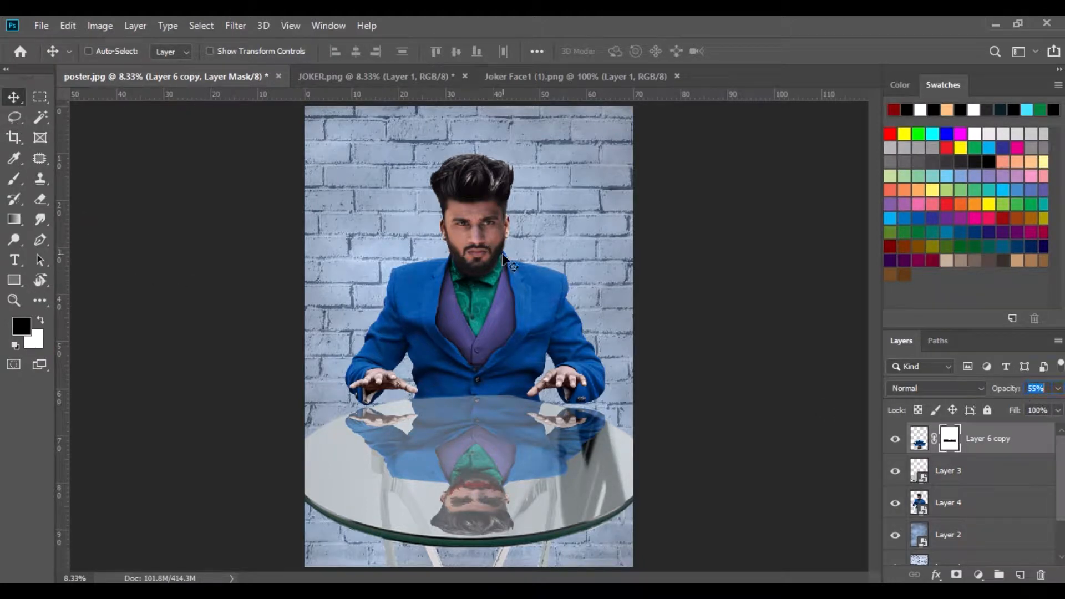
Close JOKER.png without saving, and close Joker Face1 (1).png.
{"action": "left_click", "coordinate": [411, 78]}
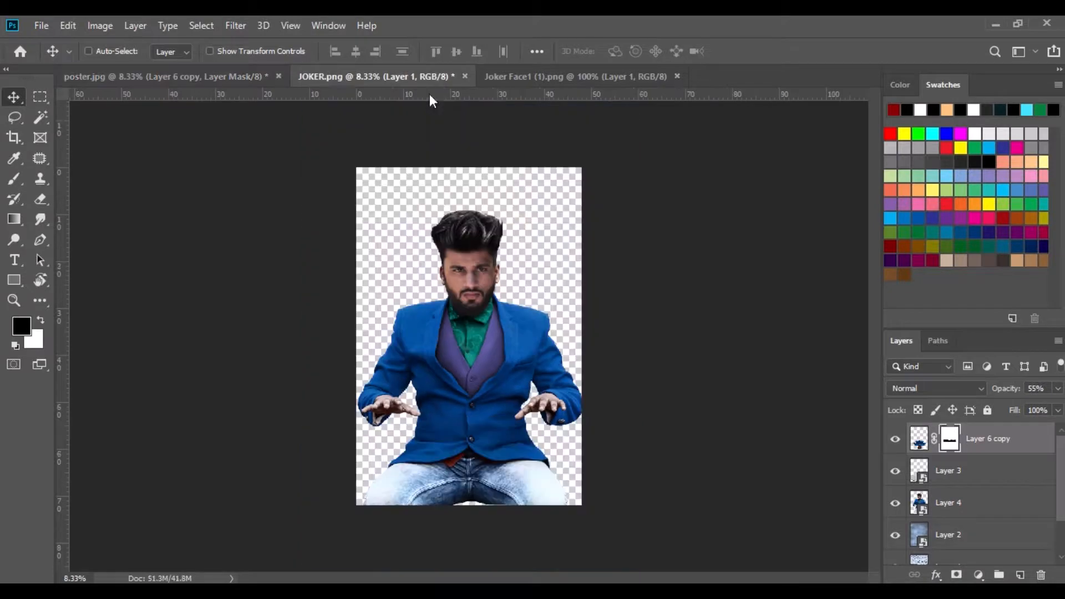
{"action": "left_click", "coordinate": [466, 76]}
{"action": "left_click", "coordinate": [549, 246]}
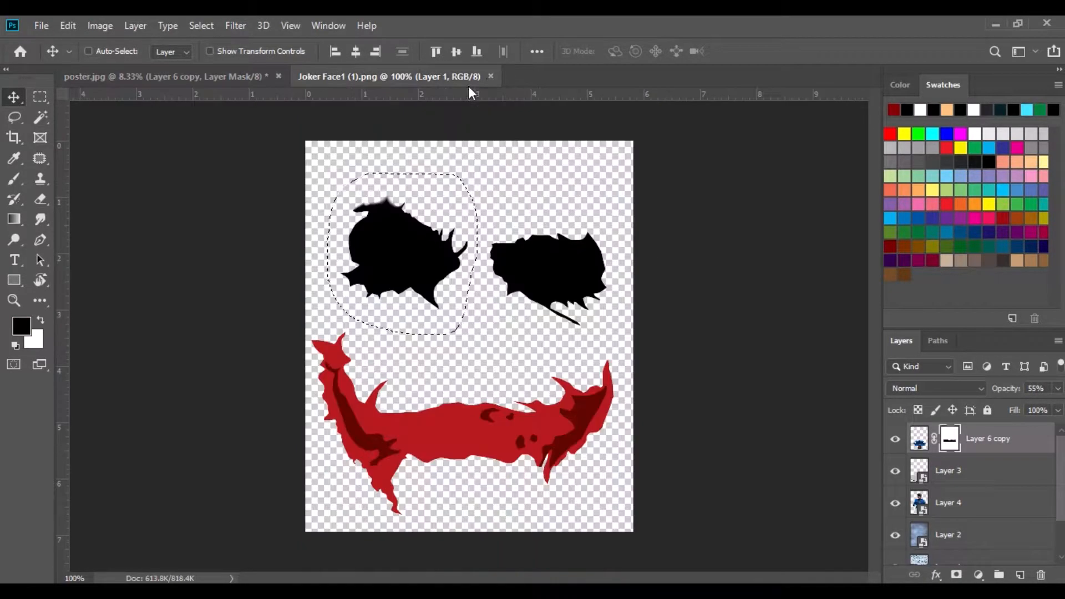
{"action": "left_click", "coordinate": [488, 76]}
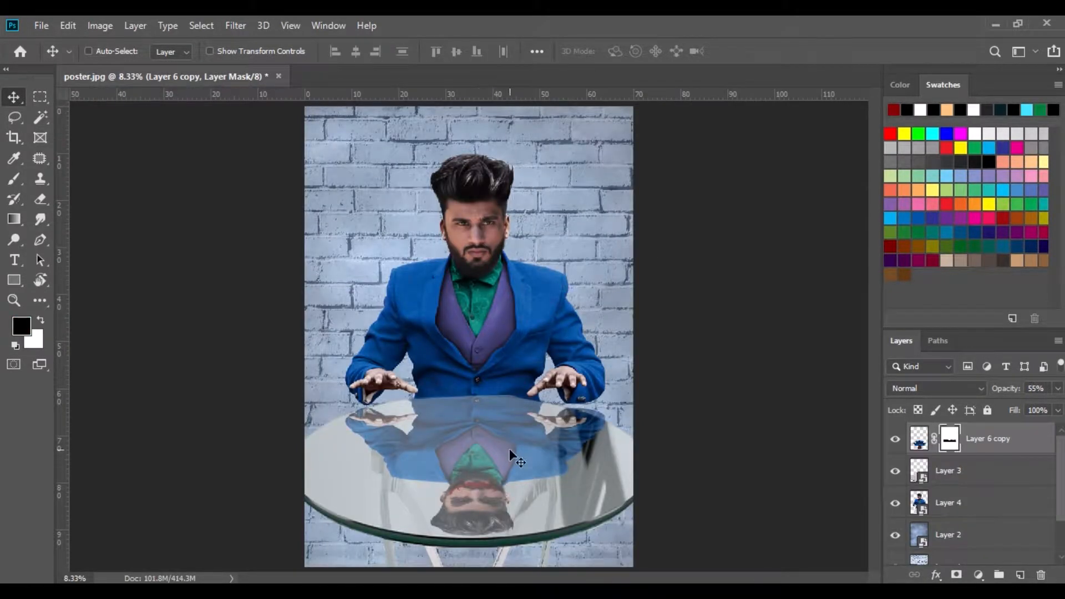
Open the black face mask PNG from the Joker folder, copy it into poster.jpg and stack it below Layer 3.
{"action": "key", "text": "alt+Tab"}
{"action": "left_click", "coordinate": [447, 474]}
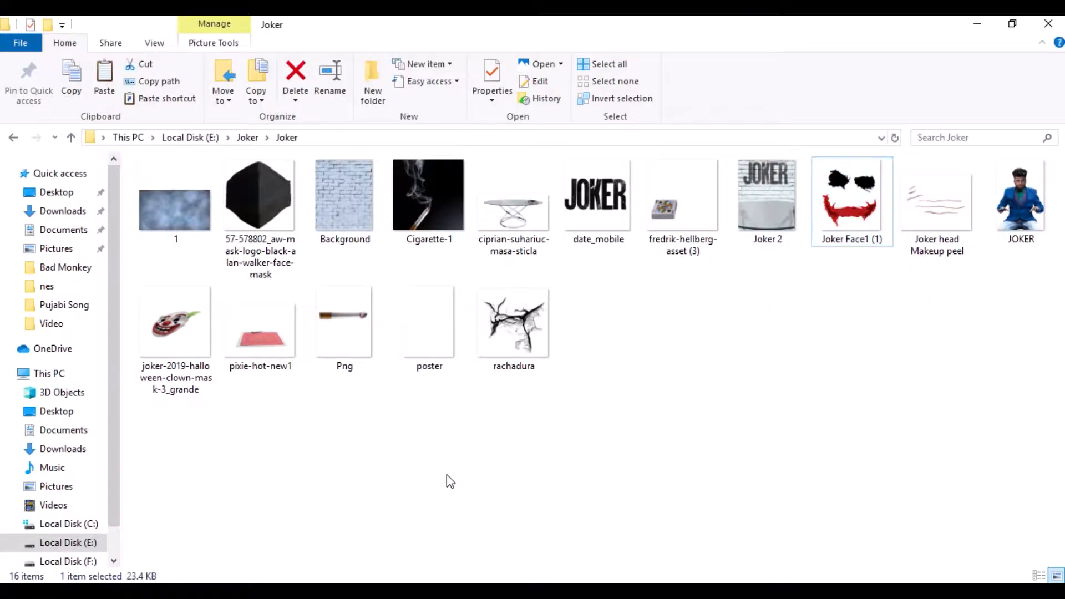
{"action": "left_click_drag", "start_coordinate": [251, 242], "coordinate": [438, 78]}
{"action": "left_click_drag", "start_coordinate": [483, 304], "coordinate": [496, 239]}
{"action": "left_click_drag", "start_coordinate": [967, 434], "coordinate": [968, 521]}
Move the black face mask over the man's nose, mouth and chin.
{"action": "key", "text": "ctrl+plus"}
{"action": "key", "text": "ctrl+plus"}
{"action": "key", "text": "ctrl+plus"}
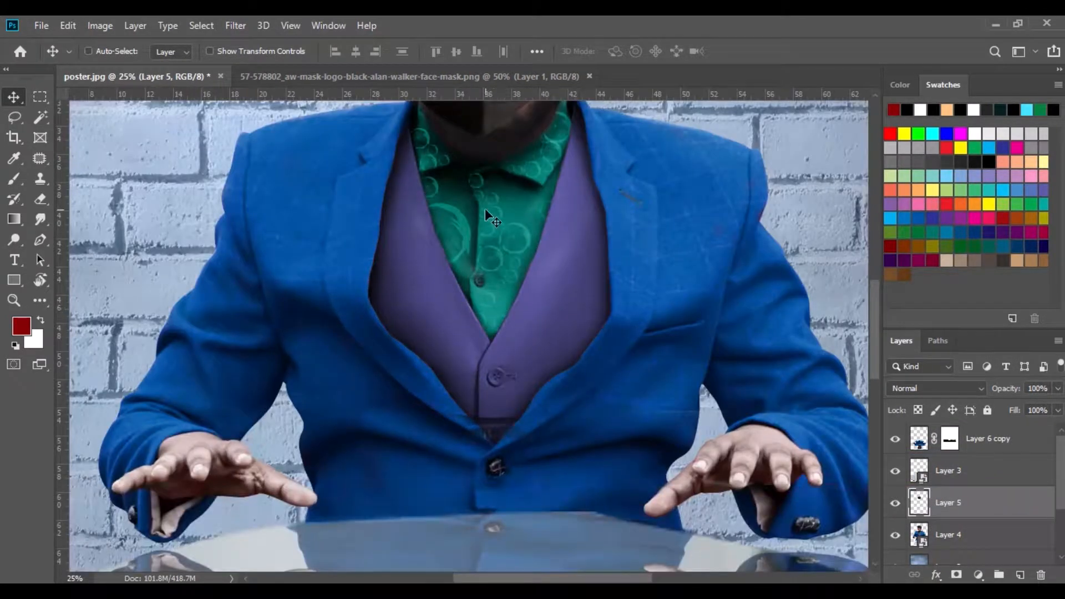
{"action": "left_click_drag", "start_coordinate": [550, 271], "coordinate": [556, 407]}
{"action": "left_click_drag", "start_coordinate": [536, 282], "coordinate": [549, 314]}
Resize and reposition the face mask with Free Transform so it spans the man's lower face from cheek to cheek.
{"action": "left_click", "coordinate": [68, 25]}
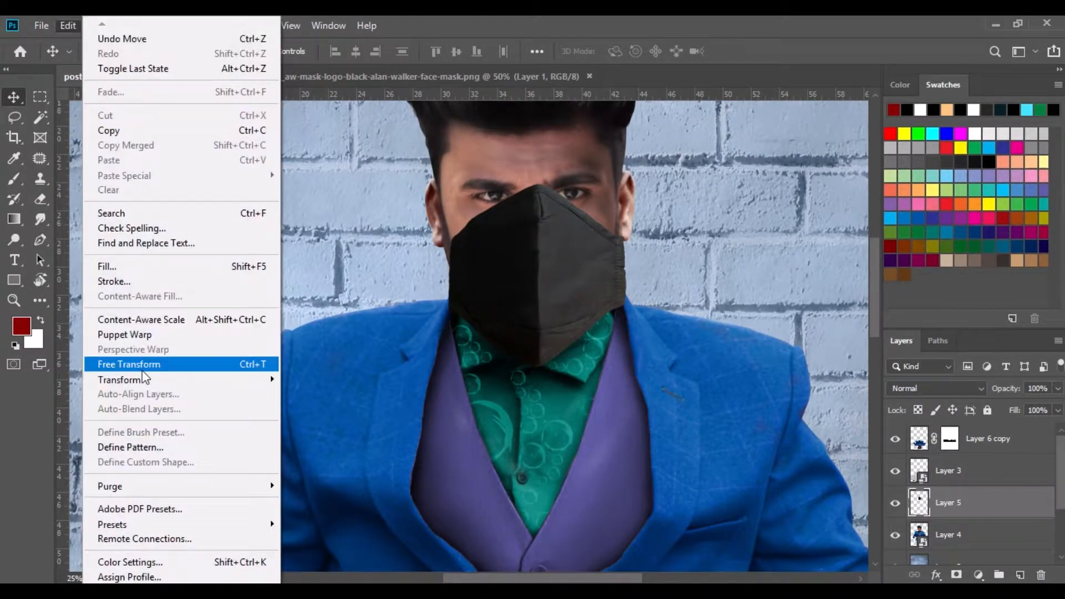
{"action": "left_click", "coordinate": [142, 361]}
{"action": "left_click_drag", "start_coordinate": [560, 161], "coordinate": [557, 162]}
{"action": "left_click_drag", "start_coordinate": [620, 183], "coordinate": [603, 203]}
{"action": "left_click_drag", "start_coordinate": [564, 260], "coordinate": [615, 283]}
{"action": "left_click_drag", "start_coordinate": [461, 290], "coordinate": [449, 291]}
{"action": "left_click_drag", "start_coordinate": [530, 228], "coordinate": [531, 222]}
{"action": "left_click_drag", "start_coordinate": [593, 187], "coordinate": [597, 190]}
{"action": "left_click_drag", "start_coordinate": [540, 255], "coordinate": [540, 248]}
{"action": "left_click_drag", "start_coordinate": [532, 346], "coordinate": [532, 363]}
Warp the face mask so its side edges and centre seam follow the contours of the man's face.
{"action": "right_click", "coordinate": [572, 293]}
{"action": "left_click", "coordinate": [596, 402]}
{"action": "left_click_drag", "start_coordinate": [614, 284], "coordinate": [614, 257]}
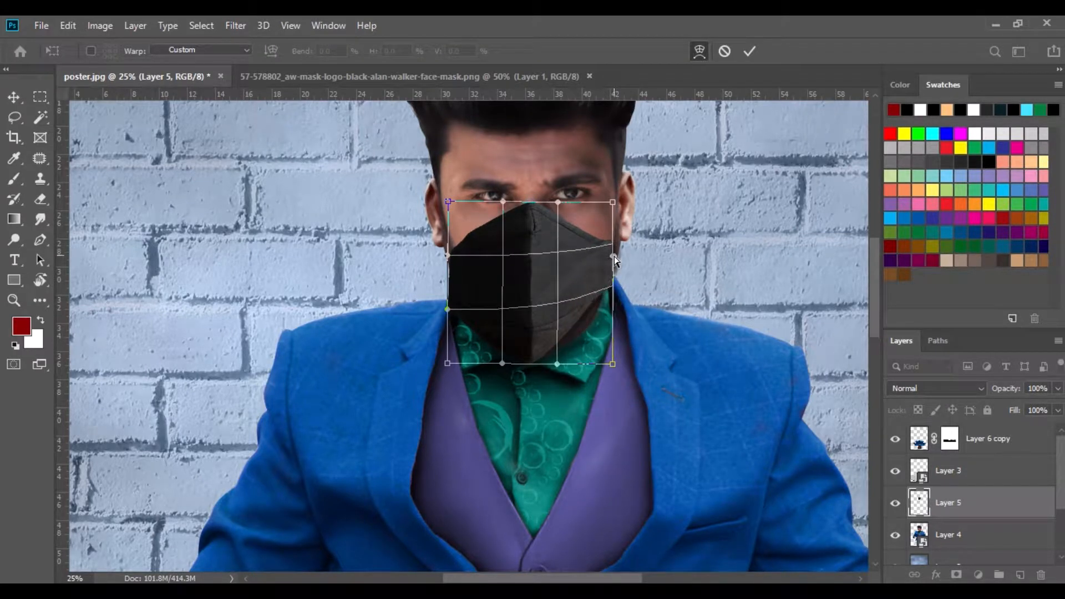
{"action": "left_click_drag", "start_coordinate": [447, 310], "coordinate": [450, 272]}
{"action": "left_click_drag", "start_coordinate": [527, 361], "coordinate": [536, 360]}
{"action": "left_click_drag", "start_coordinate": [537, 282], "coordinate": [531, 277]}
{"action": "left_click_drag", "start_coordinate": [533, 215], "coordinate": [538, 215]}
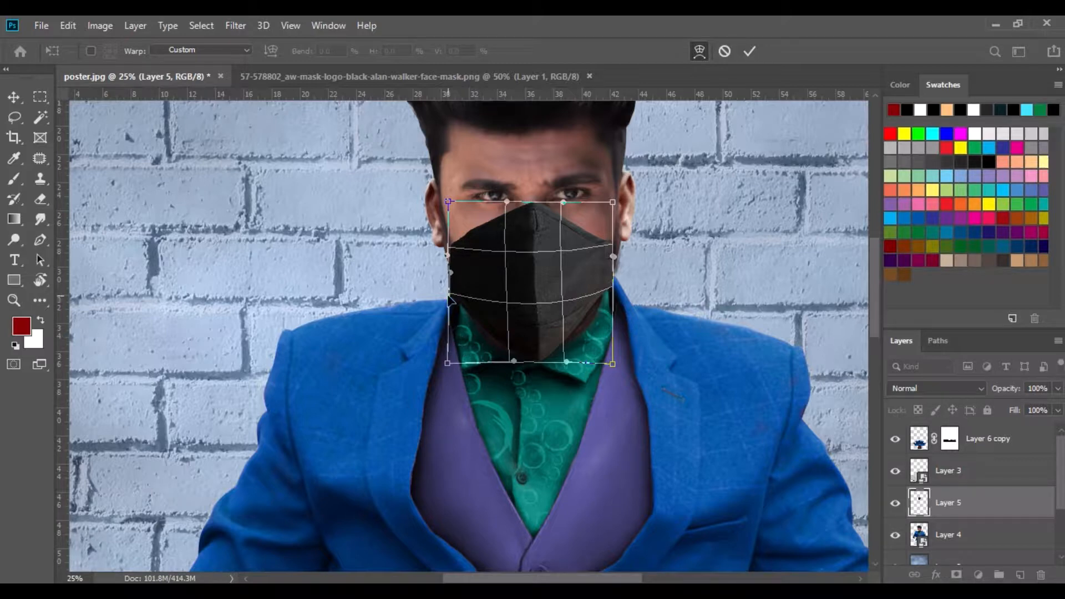
Warp the mask's upper corners outward toward the ears and its lower corners inward toward the neck, and apply the warp.
{"action": "left_click_drag", "start_coordinate": [451, 272], "coordinate": [456, 272]}
{"action": "left_click_drag", "start_coordinate": [448, 202], "coordinate": [434, 202]}
{"action": "left_click_drag", "start_coordinate": [447, 364], "coordinate": [461, 367]}
{"action": "left_click_drag", "start_coordinate": [616, 368], "coordinate": [608, 362]}
{"action": "left_click_drag", "start_coordinate": [613, 204], "coordinate": [628, 210]}
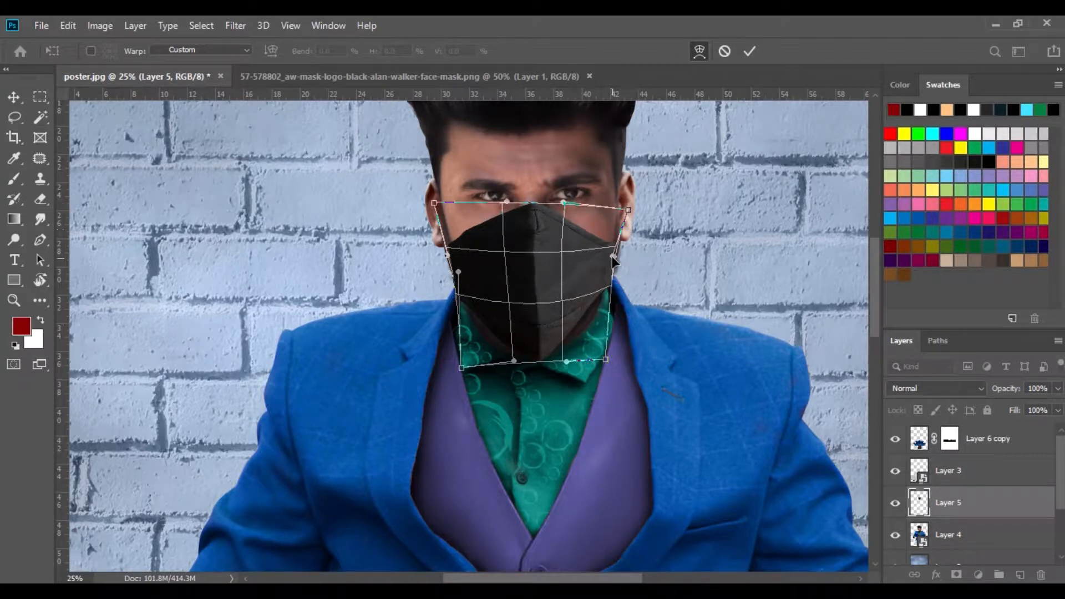
{"action": "left_click", "coordinate": [24, 97]}
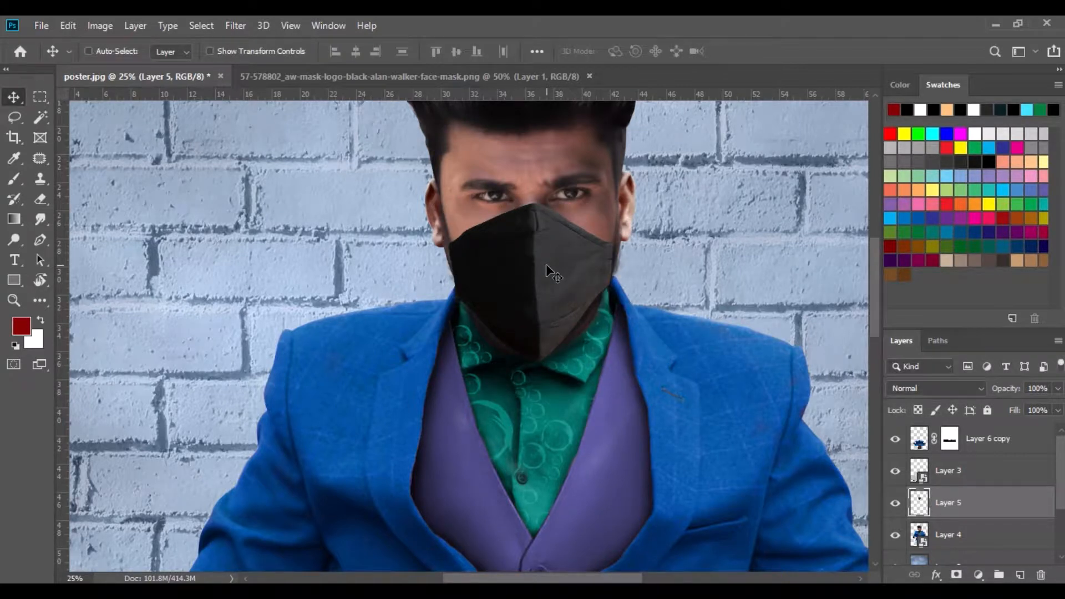
Scale the face mask to about 105% and rotate it about 1 degree with Free Transform.
{"action": "left_click", "coordinate": [68, 26]}
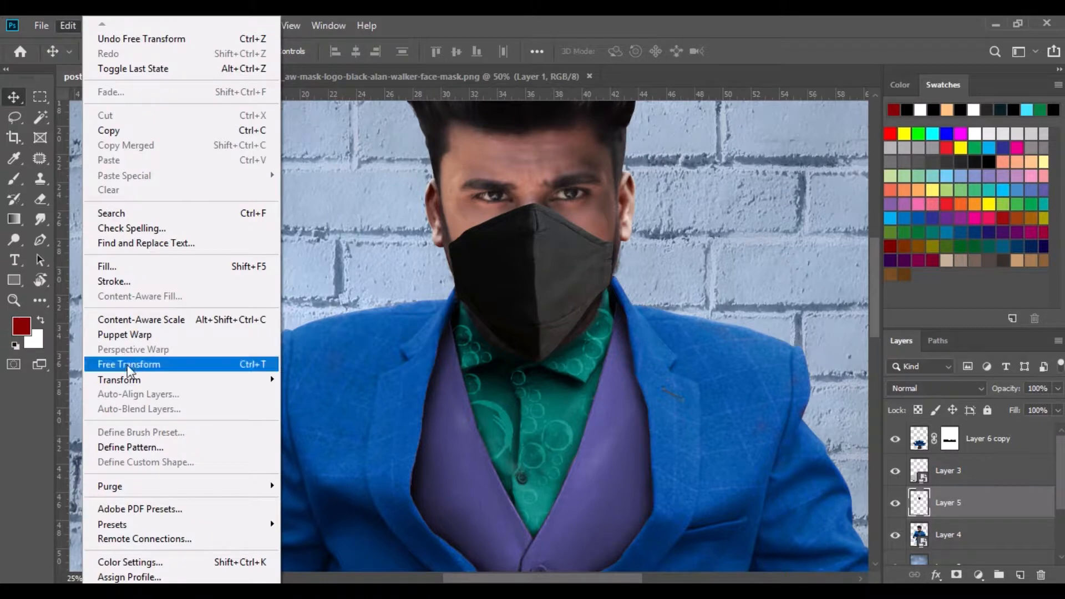
{"action": "left_click", "coordinate": [128, 365]}
{"action": "left_click_drag", "start_coordinate": [612, 362], "coordinate": [614, 363]}
{"action": "left_click_drag", "start_coordinate": [639, 200], "coordinate": [641, 202]}
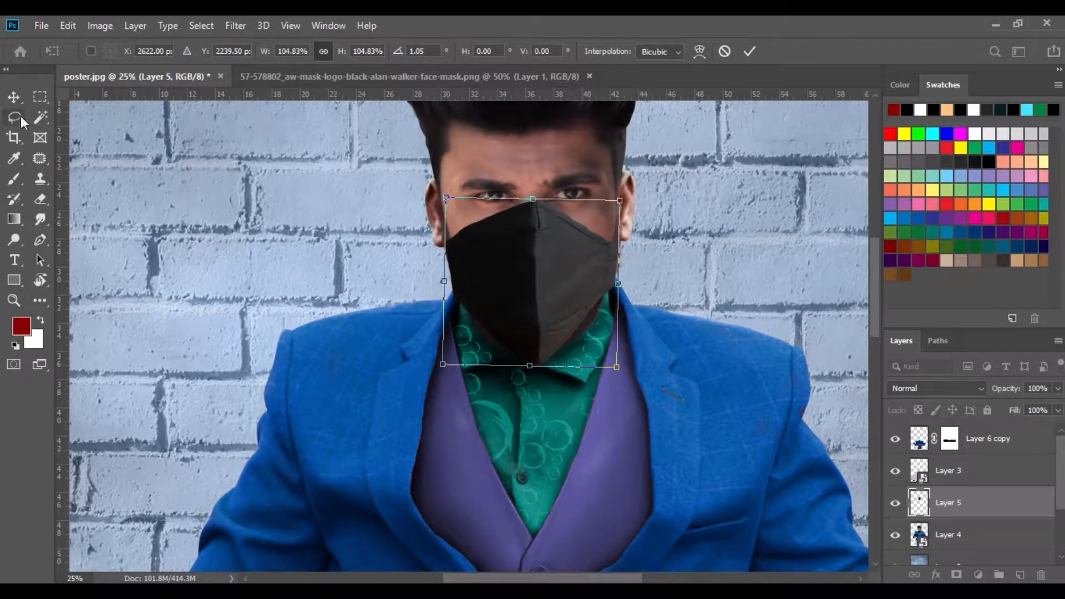
{"action": "key", "text": "Return"}
Add a Hue/Saturation adjustment above Layer 4, clip it to that layer and set Saturation to -62.
{"action": "left_click", "coordinate": [954, 534]}
{"action": "left_click", "coordinate": [978, 574]}
{"action": "left_click", "coordinate": [979, 422]}
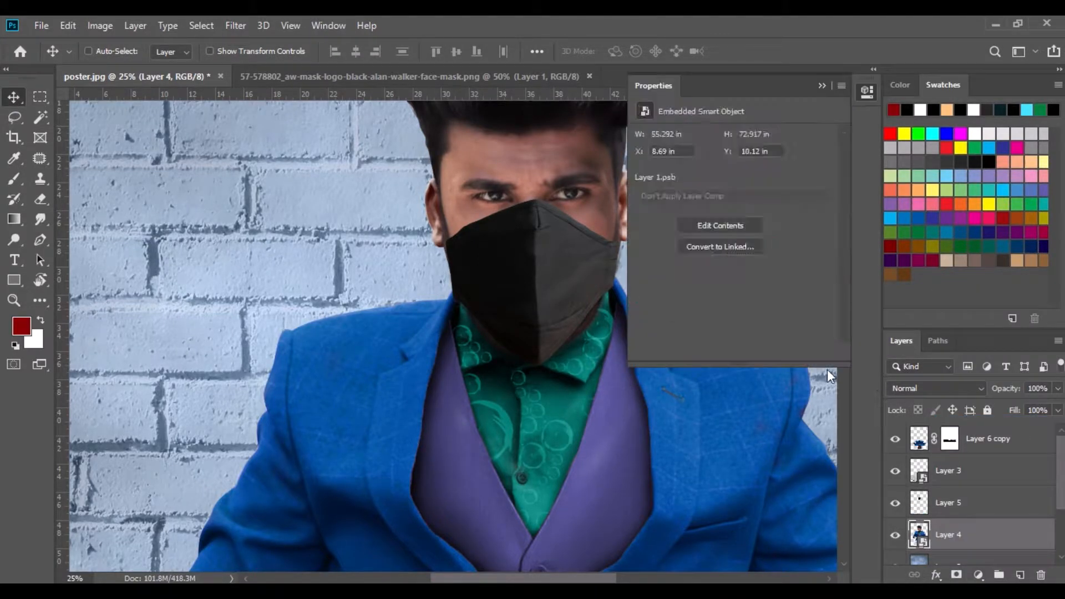
{"action": "left_click", "coordinate": [732, 355]}
{"action": "left_click_drag", "start_coordinate": [732, 227], "coordinate": [697, 232]}
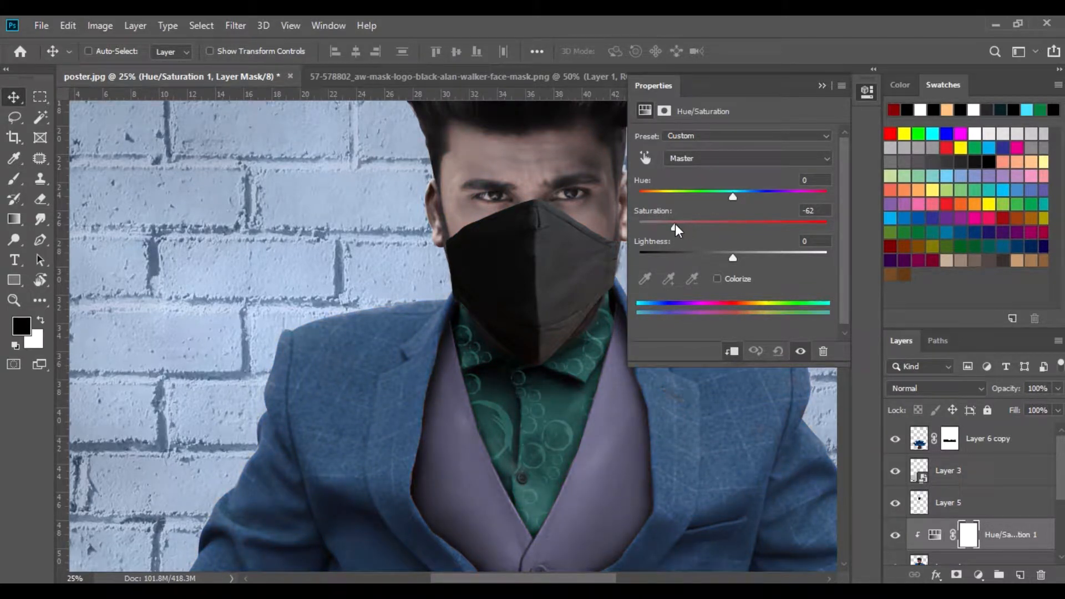
{"action": "left_click", "coordinate": [842, 86]}
{"action": "left_click", "coordinate": [893, 202]}
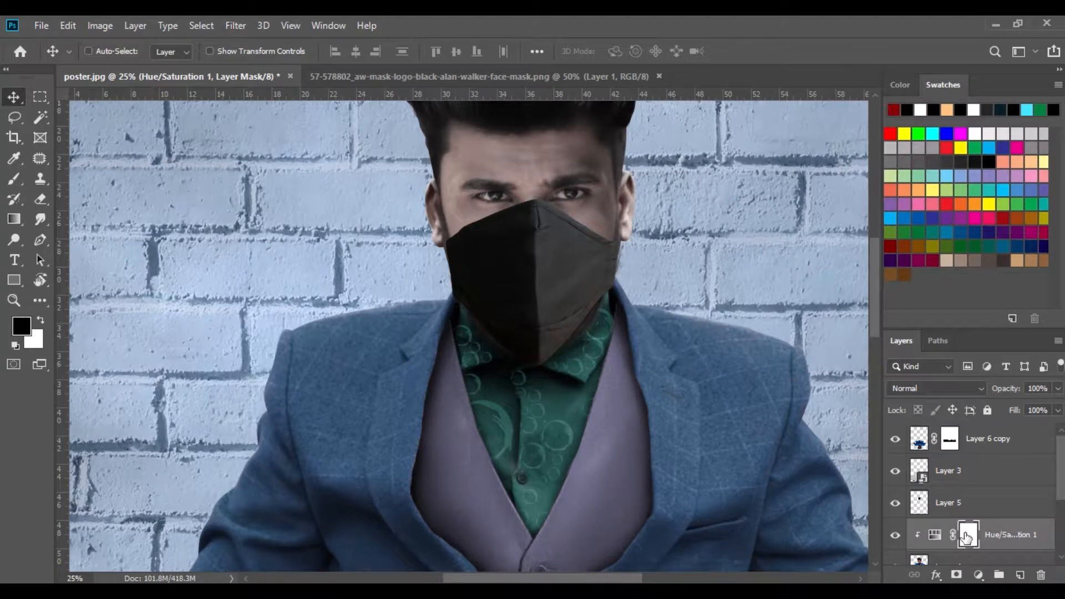
Fill the Hue/Saturation layer mask with Black at 100% opacity in Normal mode.
{"action": "left_click", "coordinate": [68, 25]}
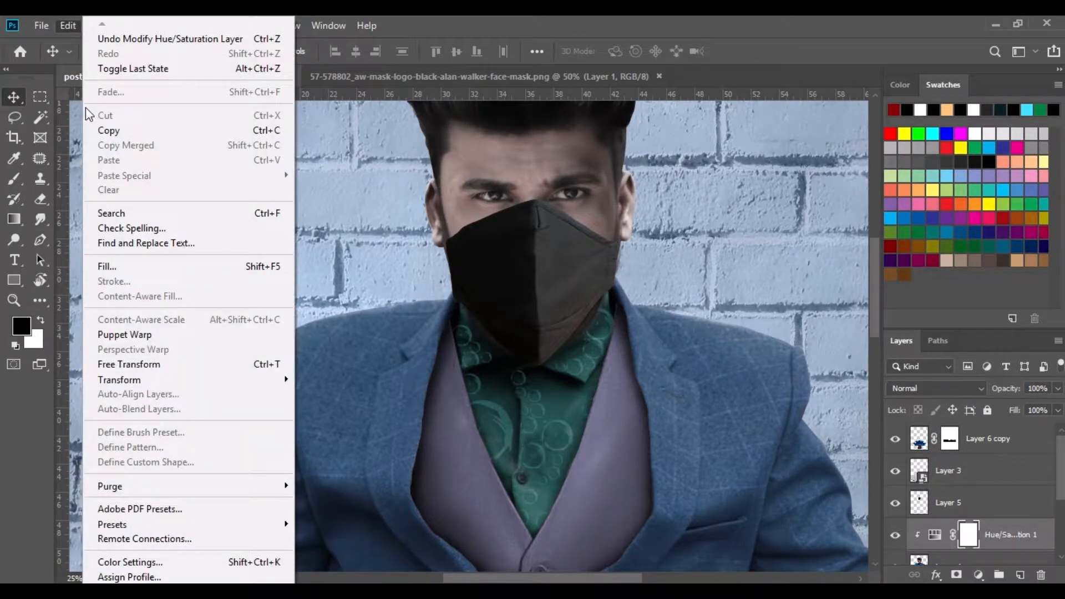
{"action": "left_click", "coordinate": [119, 265]}
{"action": "left_click", "coordinate": [517, 155]}
{"action": "left_click", "coordinate": [513, 274]}
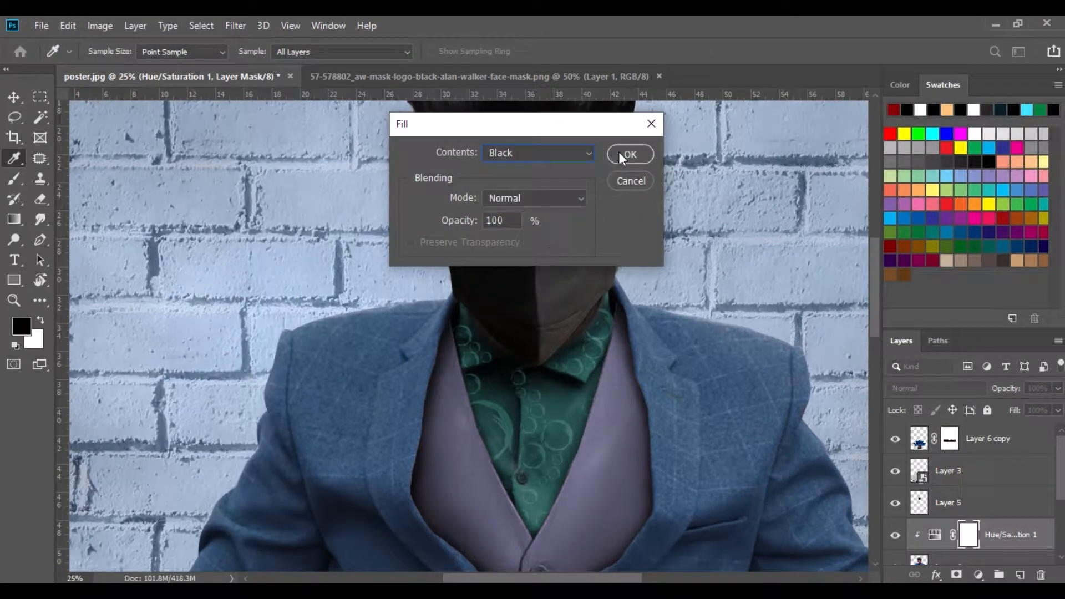
{"action": "left_click", "coordinate": [624, 155]}
{"action": "key", "text": "v"}
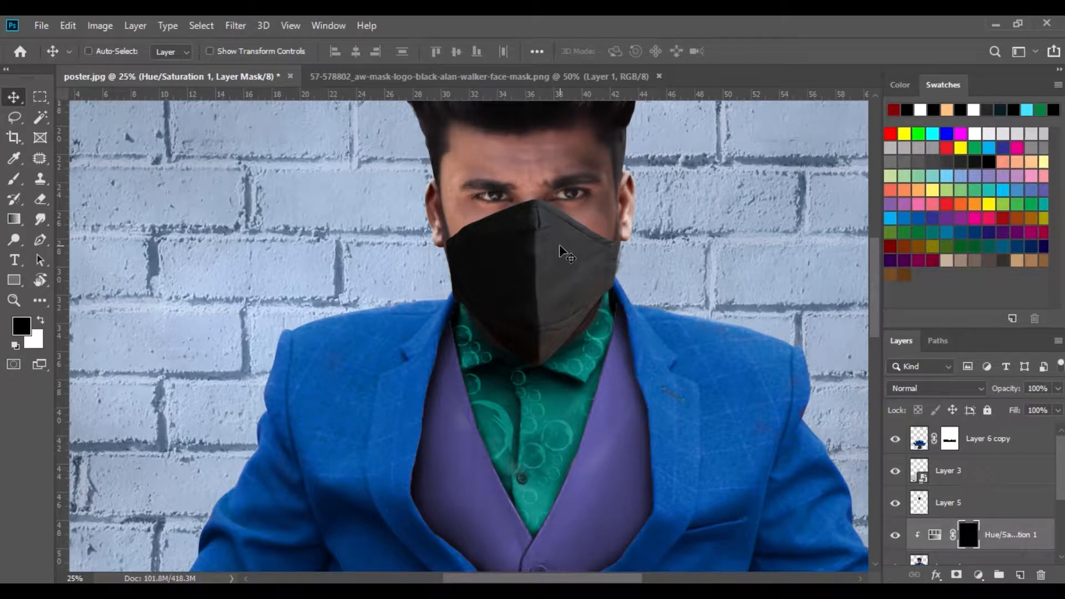
Paint white on the Hue/Saturation mask over the man's face and neck, and set the adjustment layer's opacity to 60%.
{"action": "left_click", "coordinate": [17, 181]}
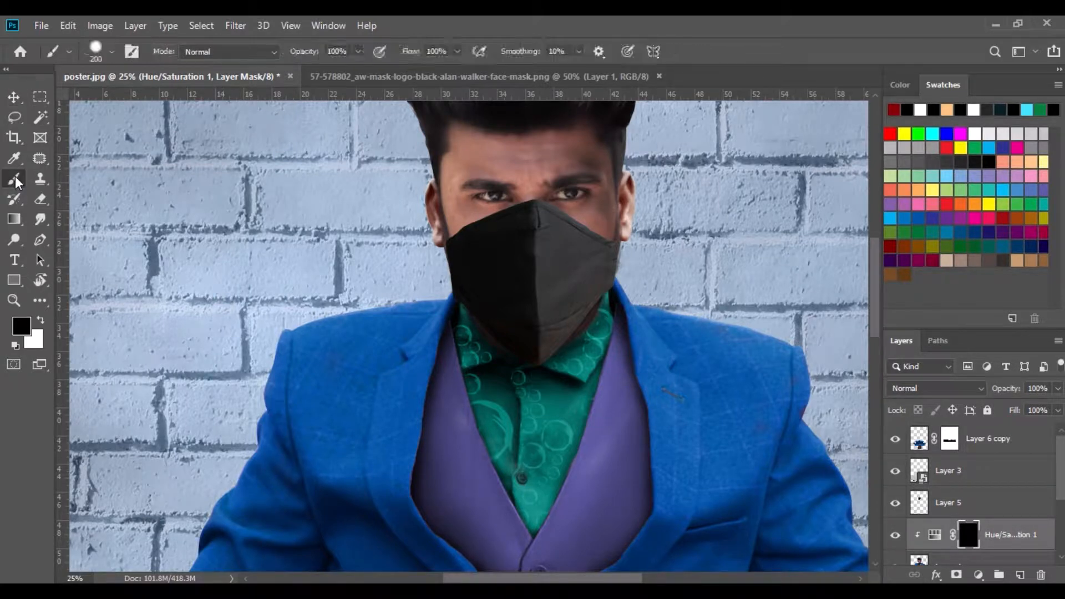
{"action": "left_click", "coordinate": [42, 321]}
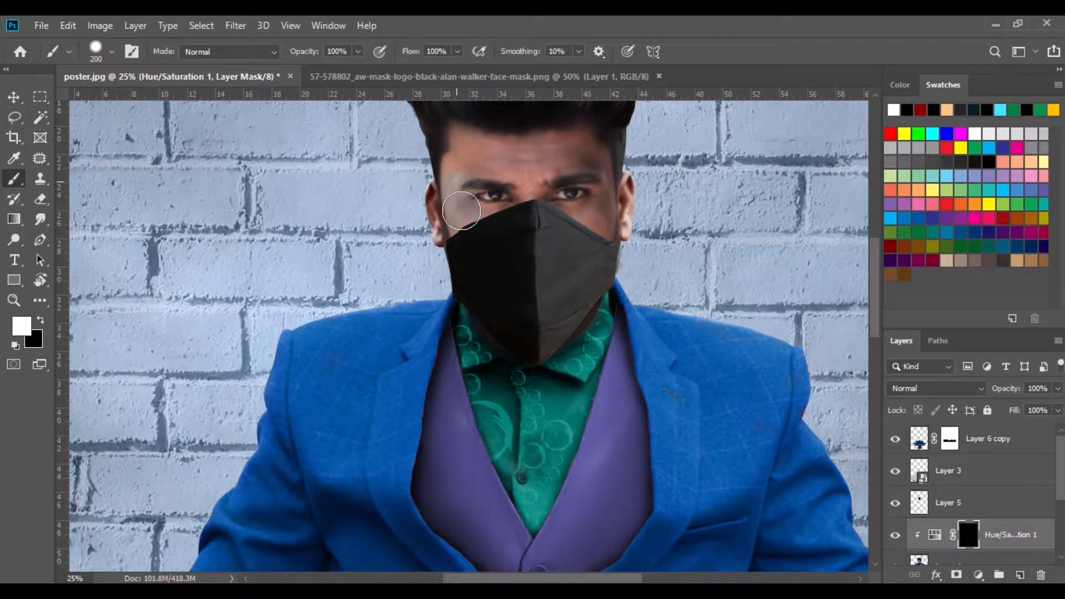
{"action": "mouse_move", "coordinate": [522, 130]}
{"action": "left_mouse_down"}
{"action": "mouse_move", "coordinate": [559, 136]}
{"action": "mouse_move", "coordinate": [580, 203]}
{"action": "left_mouse_up"}
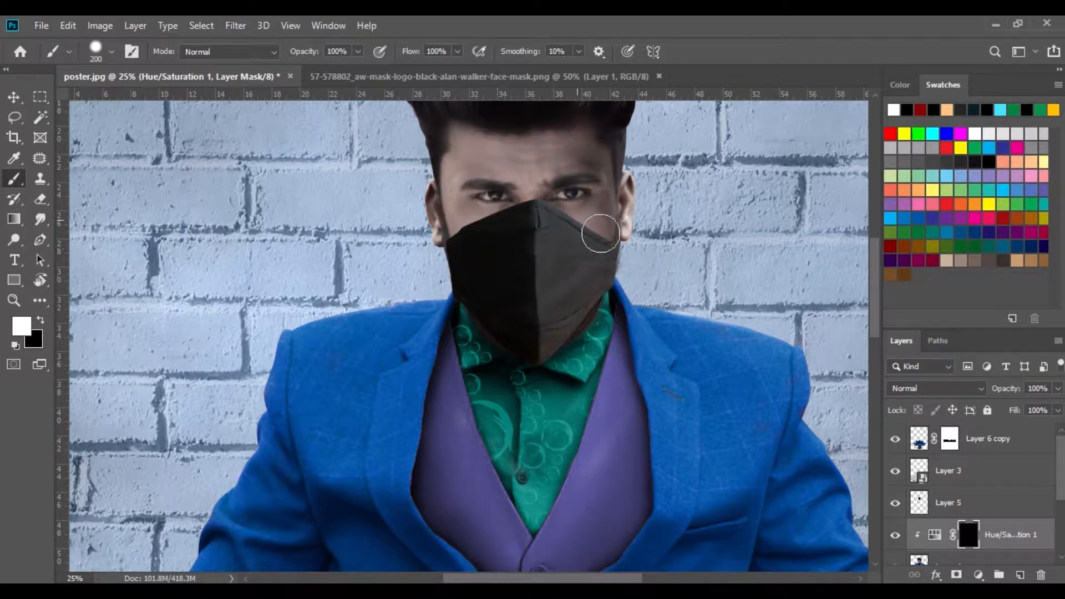
{"action": "mouse_move", "coordinate": [562, 329]}
{"action": "left_mouse_down"}
{"action": "mouse_move", "coordinate": [504, 317]}
{"action": "mouse_move", "coordinate": [505, 328]}
{"action": "mouse_move", "coordinate": [555, 298]}
{"action": "left_mouse_up"}
{"action": "left_click", "coordinate": [14, 97]}
Create a new empty layer between the face mask on Layer 5 and the Hue/Saturation adjustment.
{"action": "key", "text": "ctrl+plus"}
{"action": "key", "text": "ctrl+plus"}
{"action": "key", "text": "ctrl+plus"}
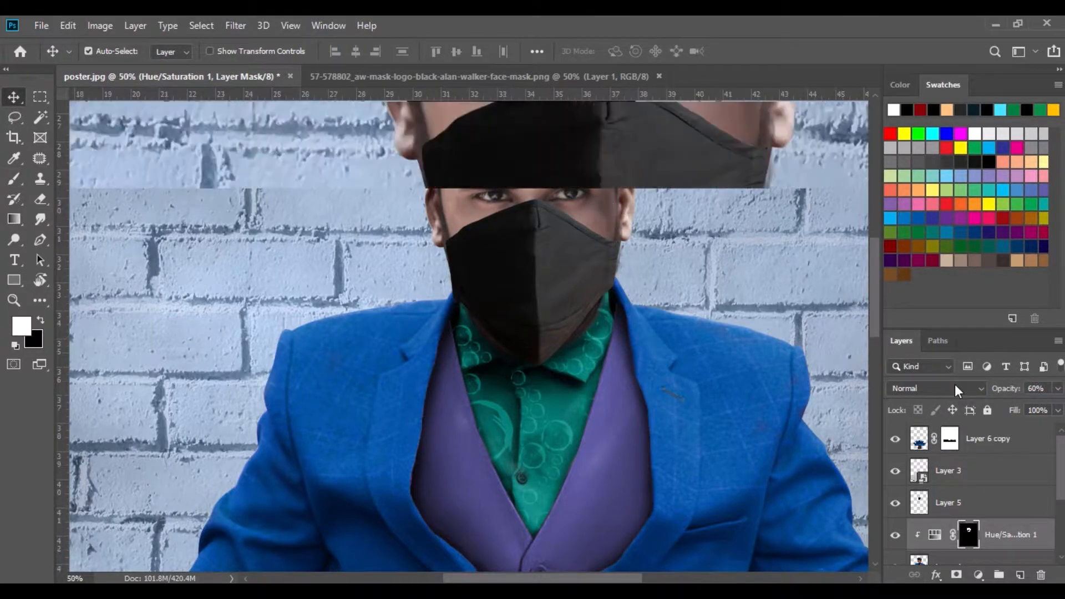
{"action": "left_click", "coordinate": [944, 502]}
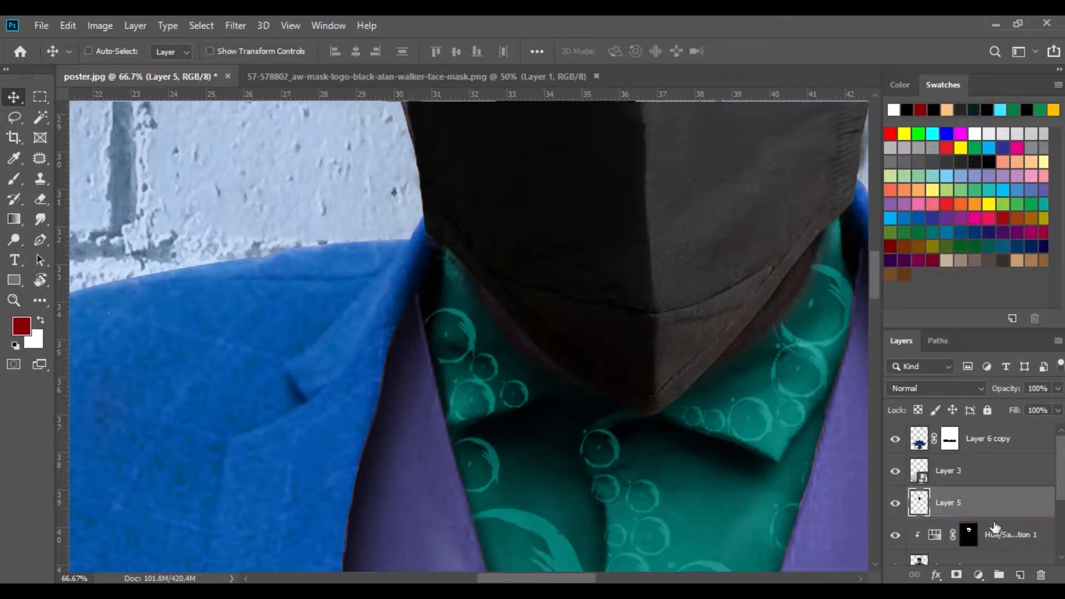
{"action": "left_click", "coordinate": [1020, 575]}
Set up a Soft Round brush with colour 000000, 24% opacity, 200 px size and 0% hardness.
{"action": "scroll", "coordinate": [591, 284], "scroll_direction": "up", "scroll_amount": 3}
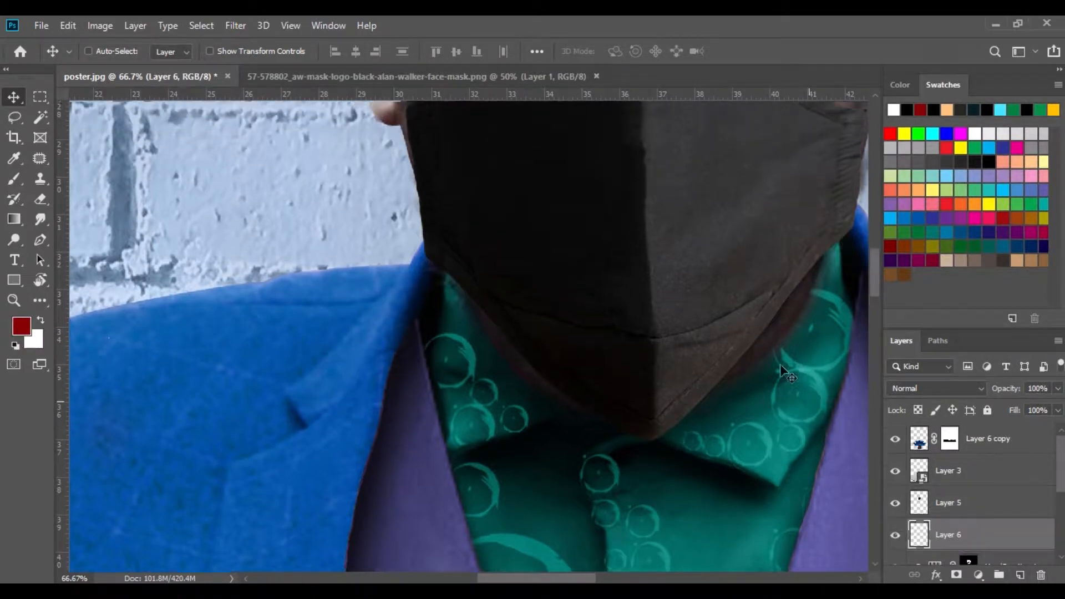
{"action": "scroll", "coordinate": [588, 280], "scroll_direction": "up", "scroll_amount": 3}
{"action": "left_click_drag", "start_coordinate": [606, 142], "coordinate": [561, 296]}
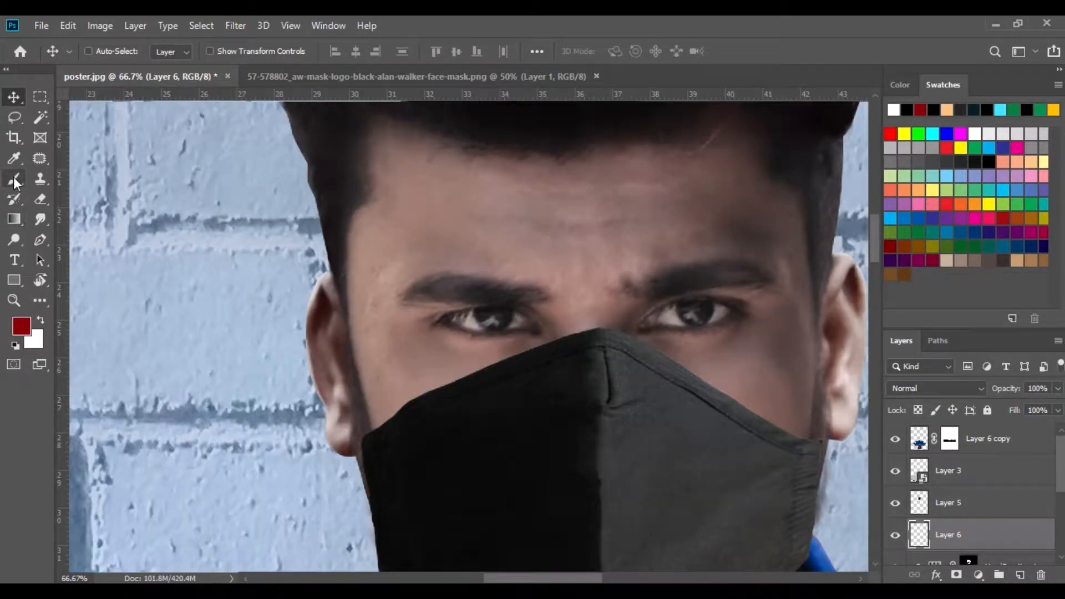
{"action": "left_click", "coordinate": [15, 181]}
{"action": "left_click", "coordinate": [21, 326]}
{"action": "type", "text": "000000"}
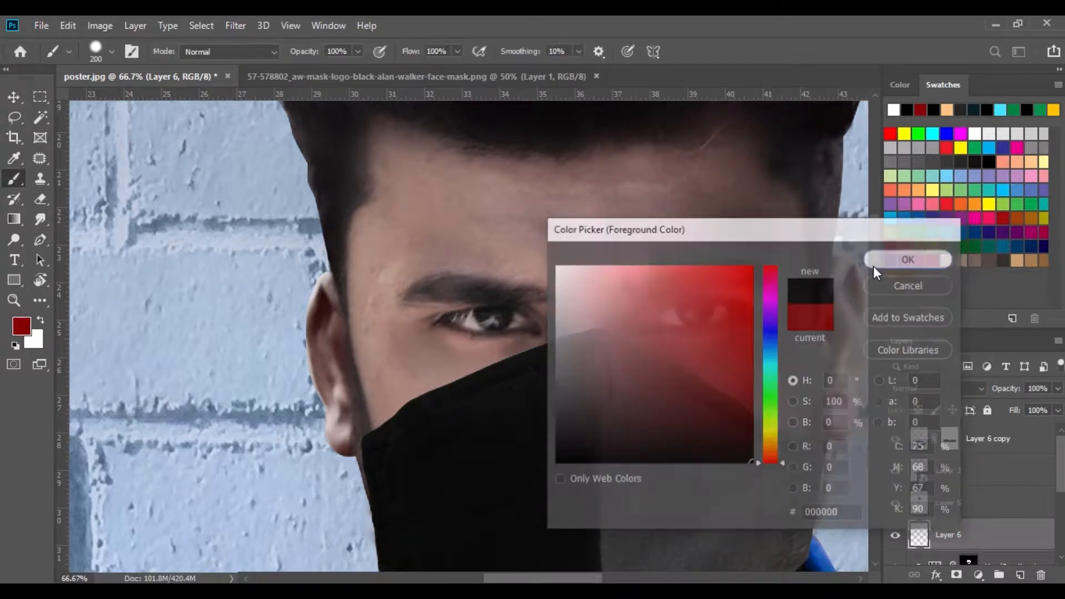
{"action": "left_click", "coordinate": [904, 260]}
{"action": "left_click_drag", "start_coordinate": [306, 71], "coordinate": [302, 71]}
{"action": "right_click", "coordinate": [521, 380]}
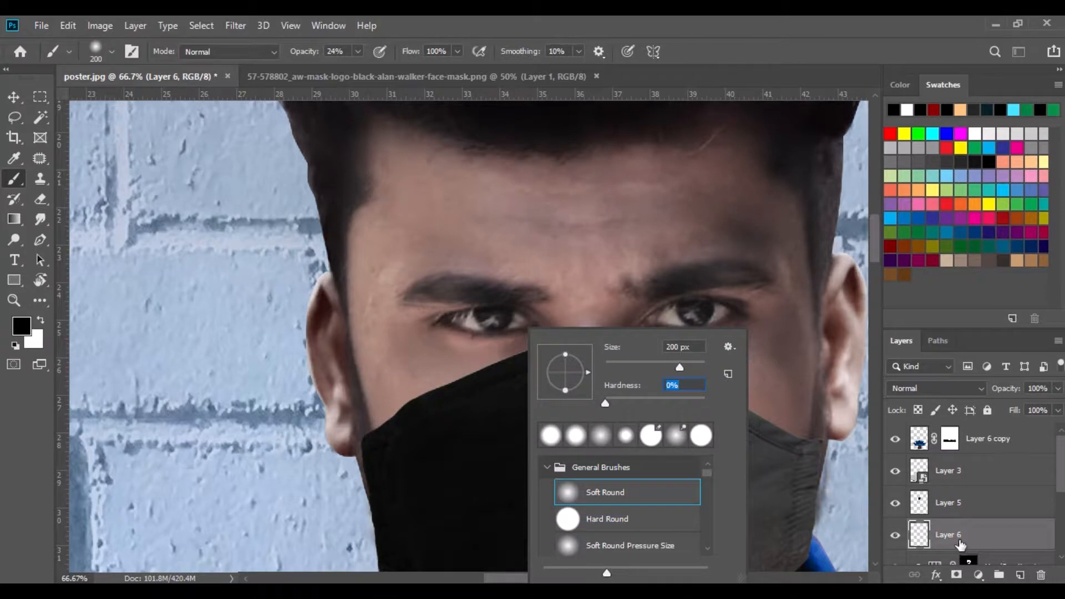
Load the man's outline as a selection, paint soft black shadows around the face mask's edges on Layer 6, and deselect.
{"action": "scroll", "coordinate": [960, 544], "scroll_direction": "down", "scroll_amount": 2}
{"action": "left_click", "coordinate": [919, 534], "text": "ctrl"}
{"action": "mouse_move", "coordinate": [411, 437]}
{"action": "left_mouse_down"}
{"action": "mouse_move", "coordinate": [589, 361]}
{"action": "mouse_move", "coordinate": [392, 447]}
{"action": "mouse_move", "coordinate": [563, 373]}
{"action": "mouse_move", "coordinate": [798, 467]}
{"action": "mouse_move", "coordinate": [673, 387]}
{"action": "mouse_move", "coordinate": [584, 361]}
{"action": "mouse_move", "coordinate": [597, 361]}
{"action": "mouse_move", "coordinate": [402, 478]}
{"action": "left_mouse_up"}
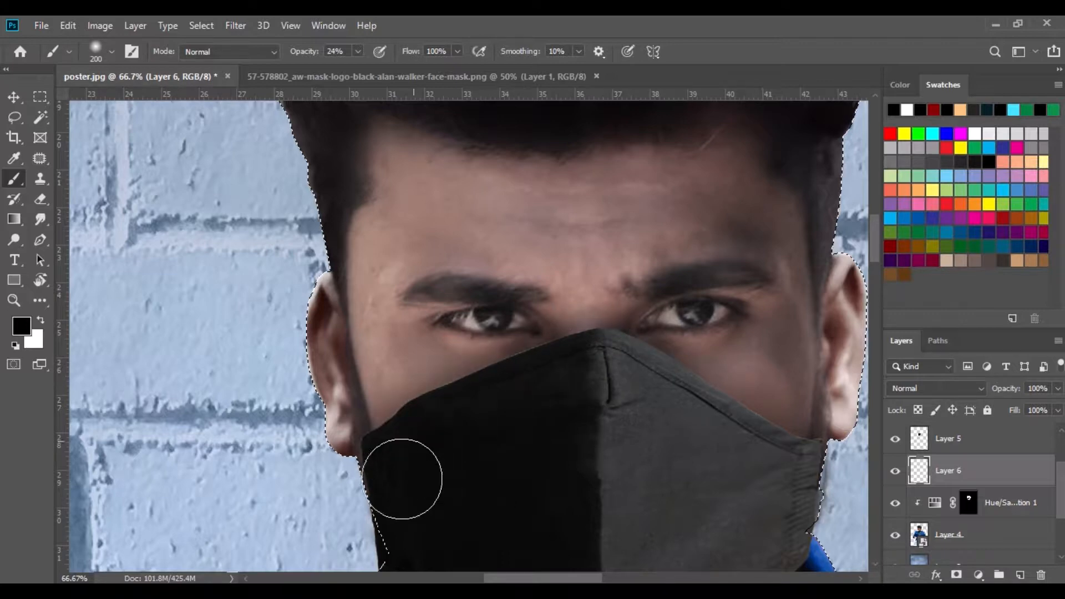
{"action": "scroll", "coordinate": [687, 485], "scroll_direction": "down", "scroll_amount": 5}
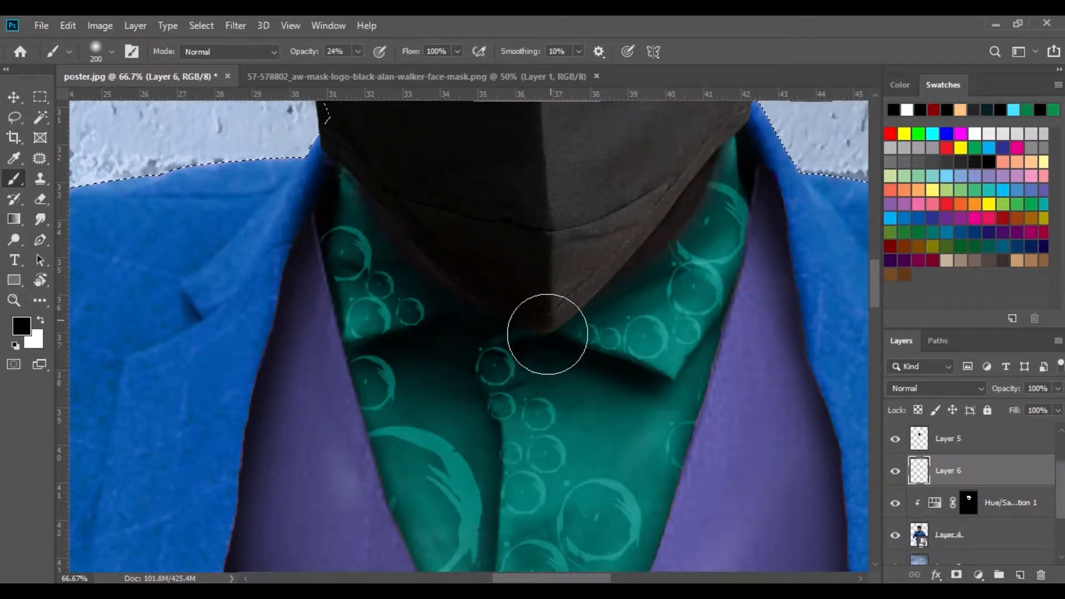
{"action": "key", "text": "v"}
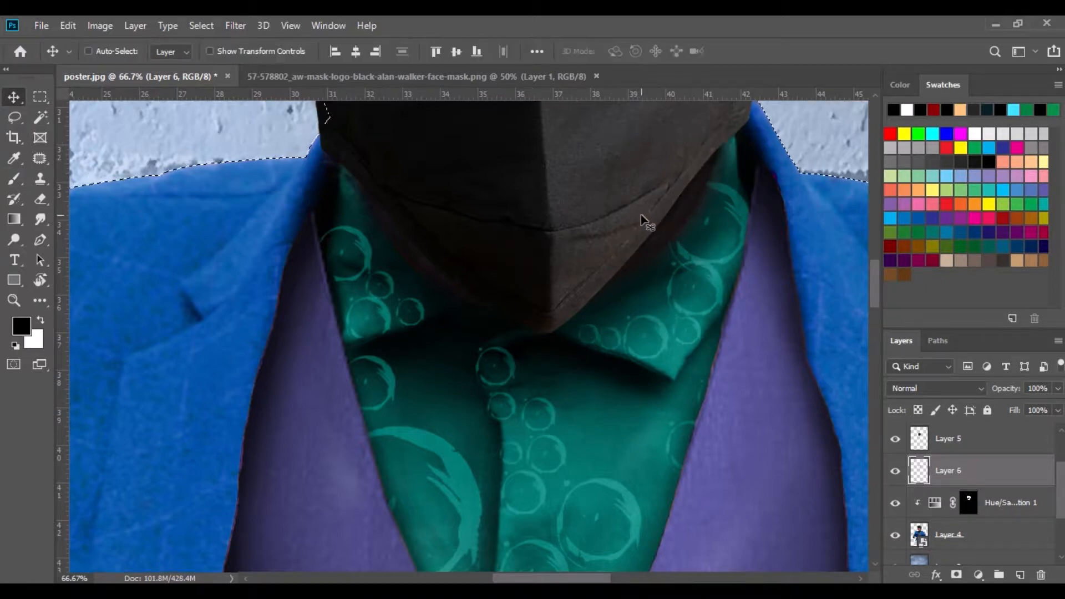
{"action": "scroll", "coordinate": [641, 214], "scroll_direction": "up", "scroll_amount": 2}
{"action": "scroll", "coordinate": [643, 221], "scroll_direction": "down", "scroll_amount": 2}
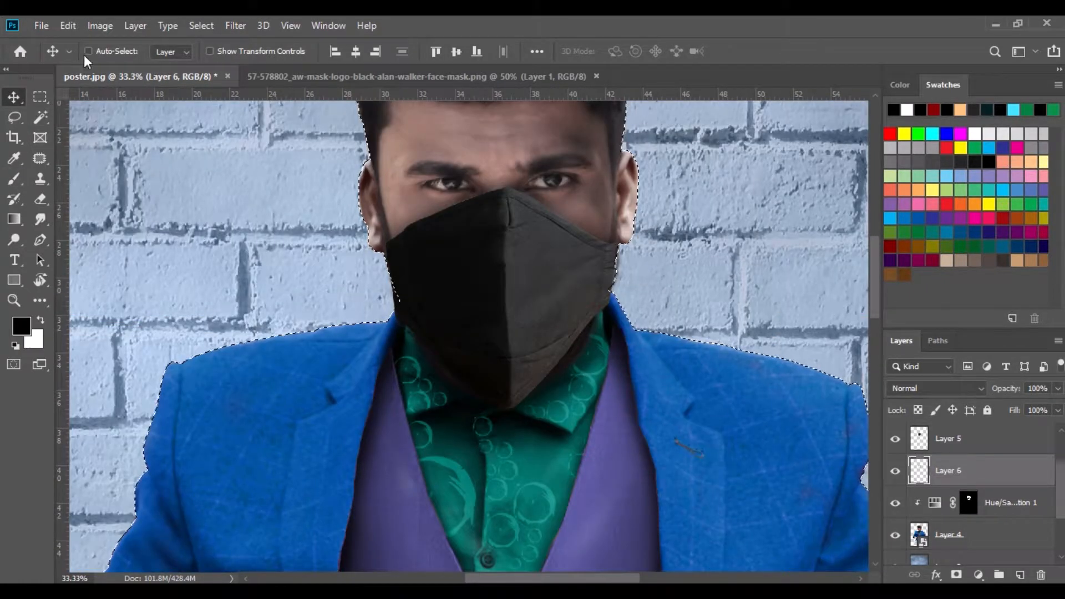
{"action": "left_click", "coordinate": [201, 26]}
{"action": "left_click", "coordinate": [232, 59]}
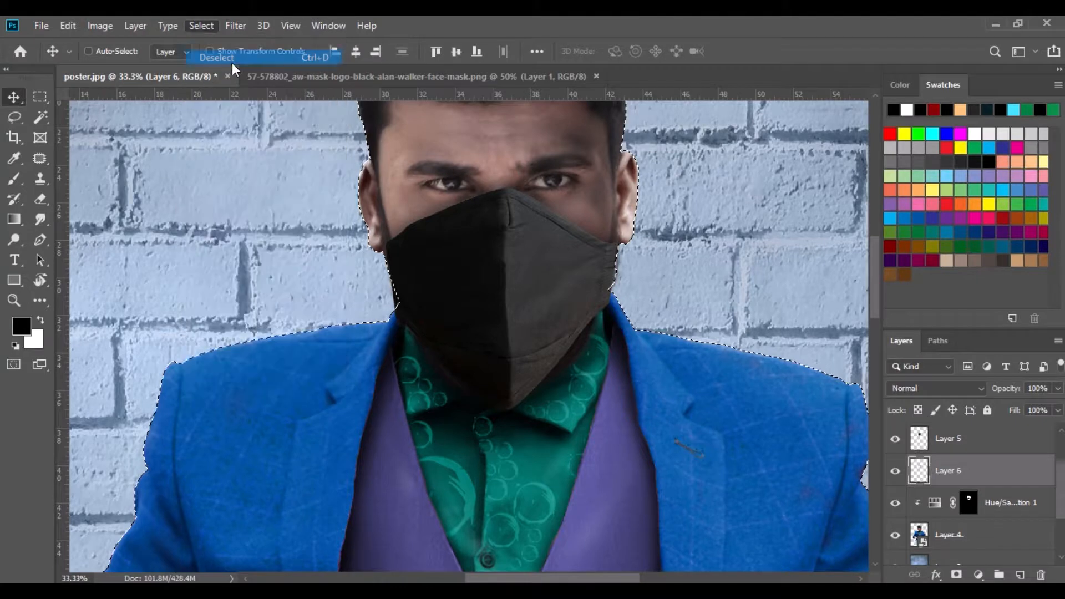
Close the black face mask PNG, keeping poster.jpg open.
{"action": "key", "text": "ctrl+minus"}
{"action": "key", "text": "ctrl+minus"}
{"action": "key", "text": "ctrl+minus"}
{"action": "key", "text": "ctrl+minus"}
{"action": "key", "text": "ctrl+minus"}
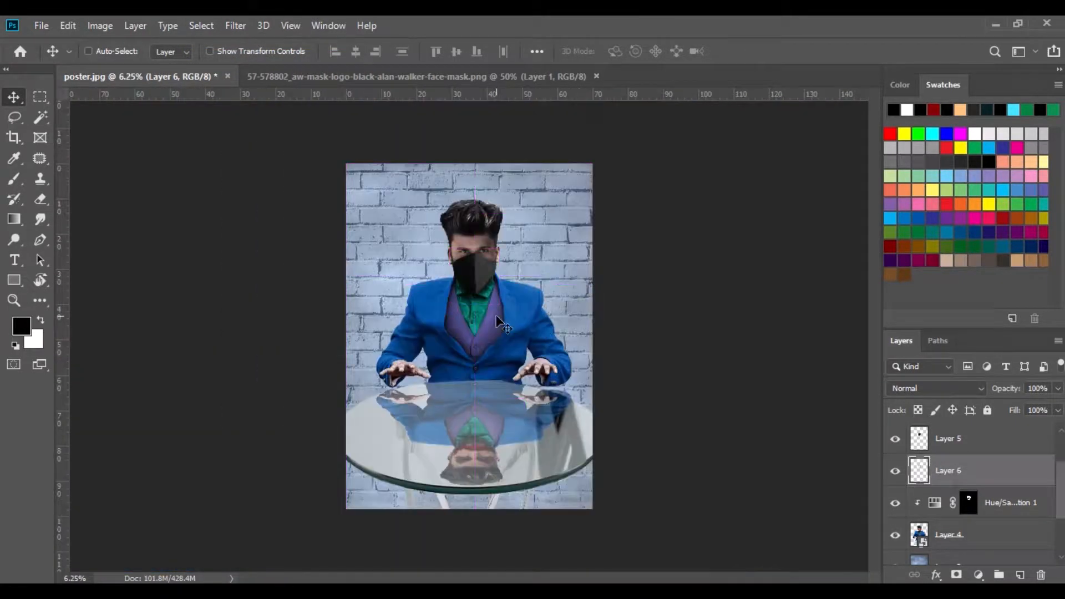
{"action": "left_click", "coordinate": [456, 76]}
{"action": "left_click", "coordinate": [596, 76]}
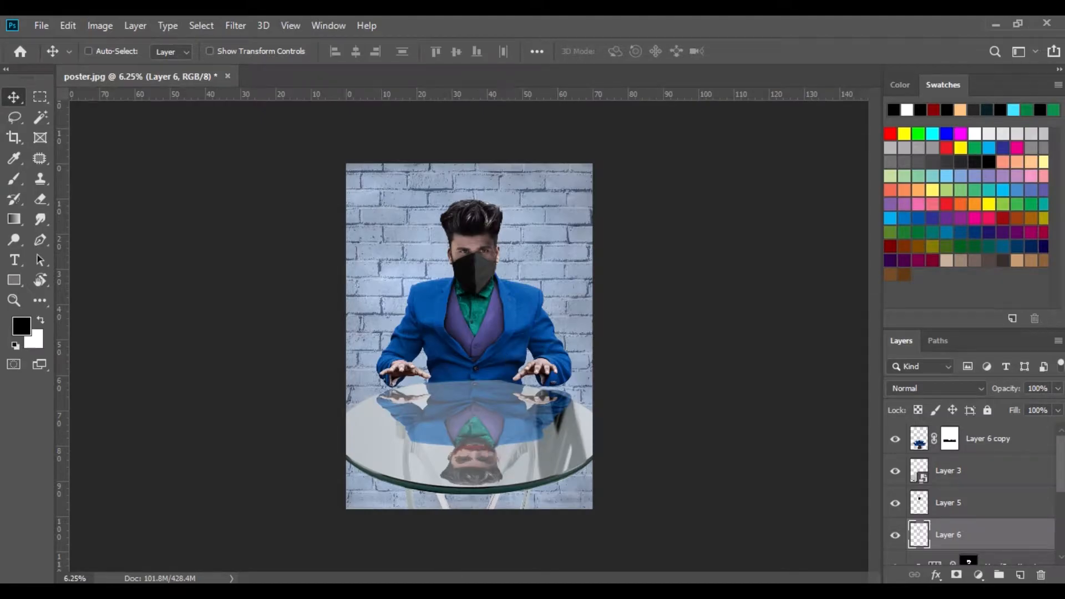
Open fredrik-hellberg-asset (3).png, copy its card deck onto the poster's glass table and stack it directly above Layer 3.
{"action": "left_click", "coordinate": [411, 590]}
{"action": "left_click", "coordinate": [425, 463]}
{"action": "left_click_drag", "start_coordinate": [666, 210], "coordinate": [368, 78]}
{"action": "mouse_move", "coordinate": [357, 427]}
{"action": "left_mouse_down"}
{"action": "mouse_move", "coordinate": [214, 178]}
{"action": "mouse_move", "coordinate": [181, 77]}
{"action": "mouse_move", "coordinate": [386, 404]}
{"action": "mouse_move", "coordinate": [373, 416]}
{"action": "left_mouse_up"}
{"action": "left_click_drag", "start_coordinate": [919, 535], "coordinate": [916, 469]}
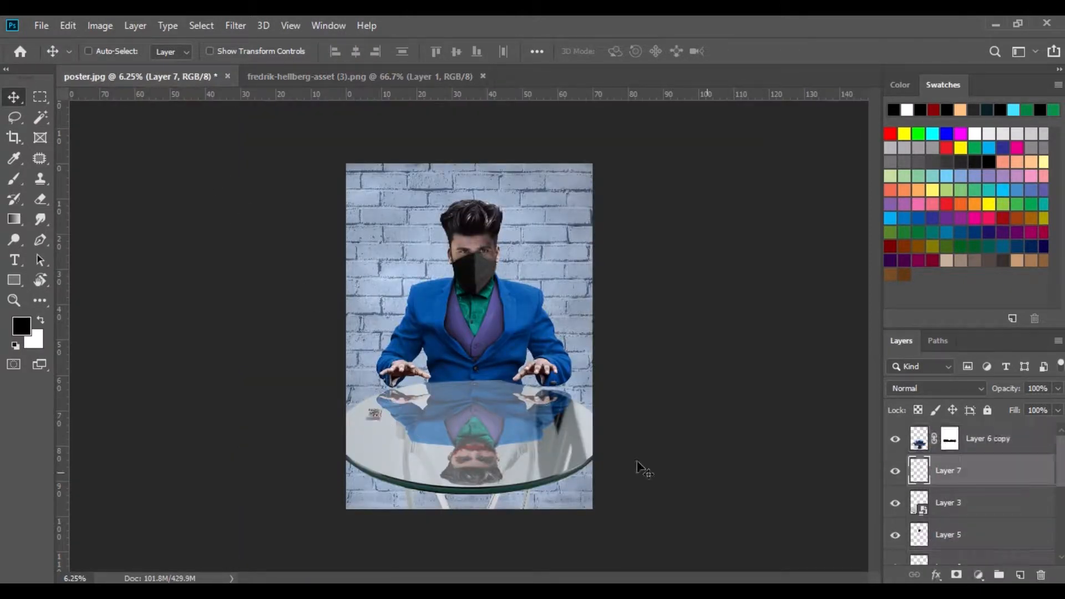
Enlarge the card deck to 166.5% with Free Transform and shift it toward the glass table's left edge.
{"action": "key", "text": "ctrl+plus"}
{"action": "key", "text": "ctrl+plus"}
{"action": "key", "text": "ctrl+plus"}
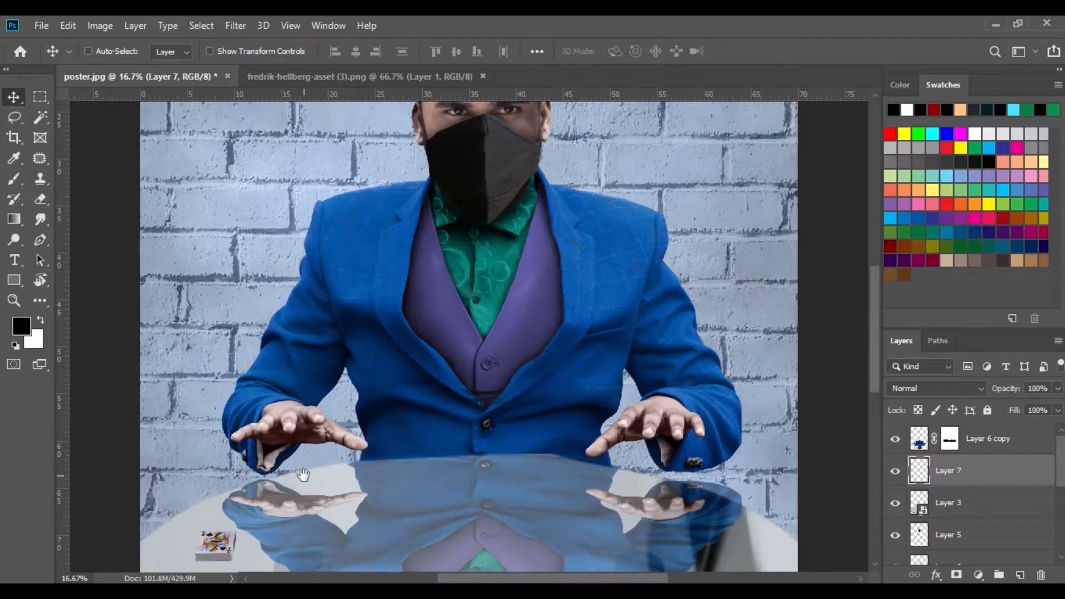
{"action": "left_click_drag", "start_coordinate": [302, 475], "coordinate": [385, 271]}
{"action": "left_click", "coordinate": [67, 26]}
{"action": "left_click", "coordinate": [129, 363]}
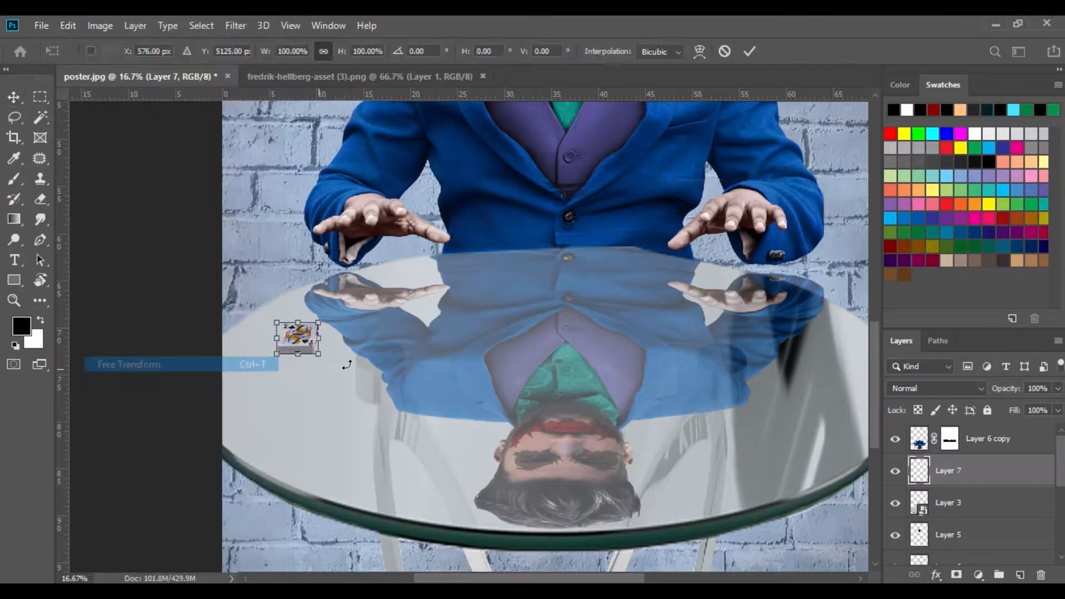
{"action": "left_click_drag", "start_coordinate": [317, 352], "coordinate": [283, 343]}
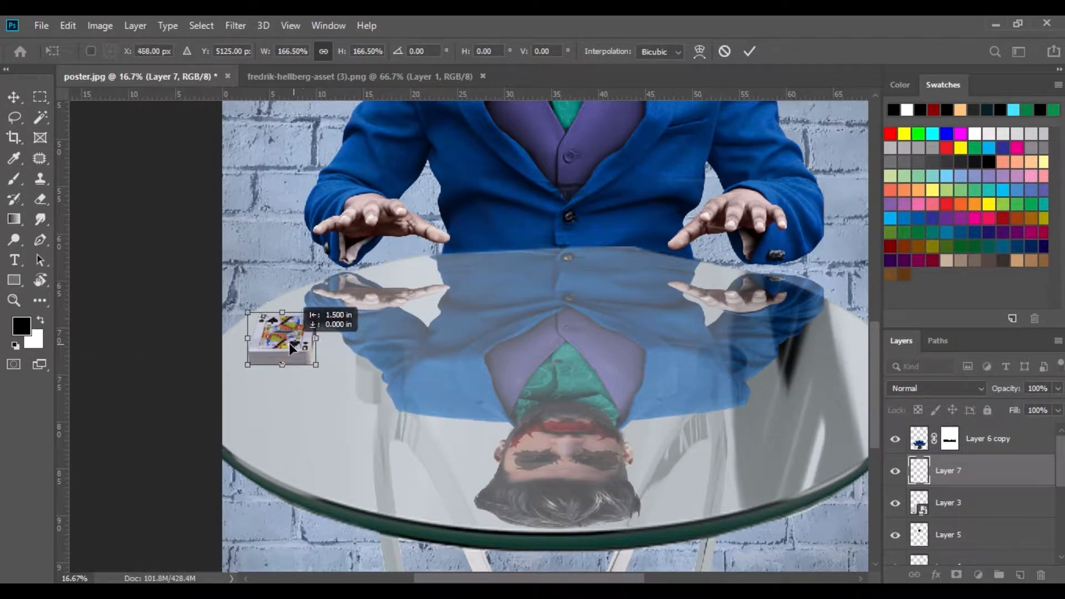
{"action": "key", "text": "Return"}
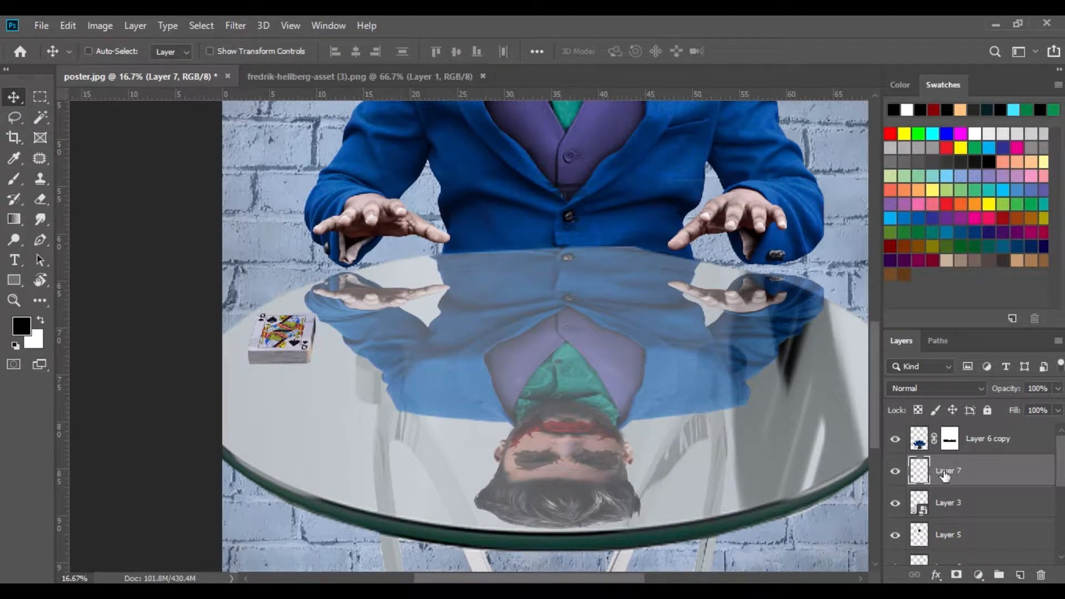
Duplicate the card deck layer and skew the lower Layer 7 with Free Transform about -36° horizontally at 92.51% height.
{"action": "left_click_drag", "start_coordinate": [945, 475], "coordinate": [1020, 575]}
{"action": "left_click", "coordinate": [949, 505]}
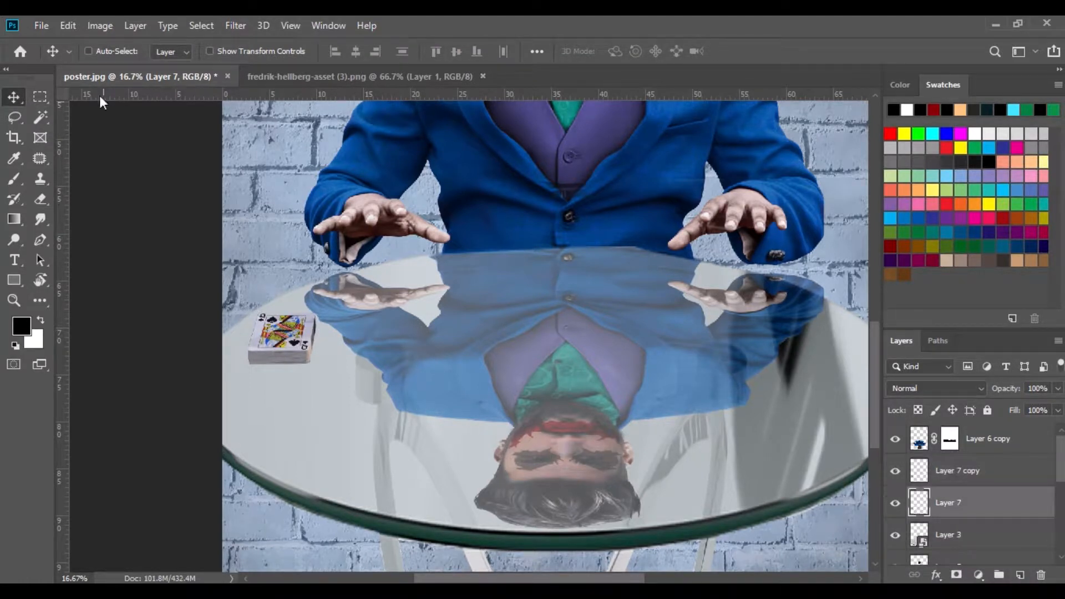
{"action": "left_click", "coordinate": [74, 31]}
{"action": "left_click", "coordinate": [129, 364]}
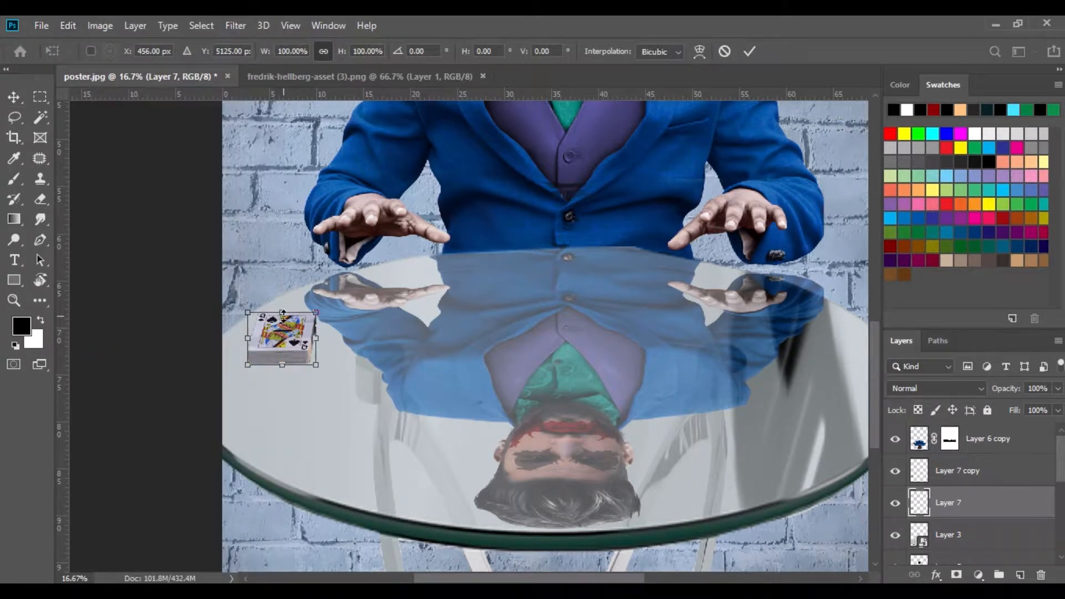
{"action": "left_click_drag", "start_coordinate": [283, 319], "coordinate": [320, 325]}
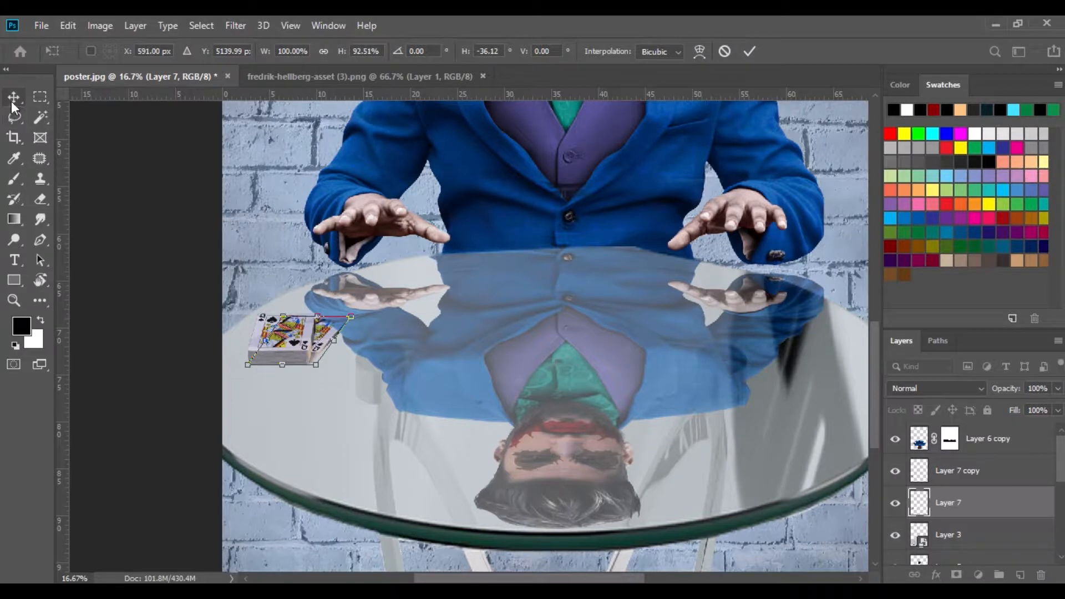
{"action": "key", "text": "Return"}
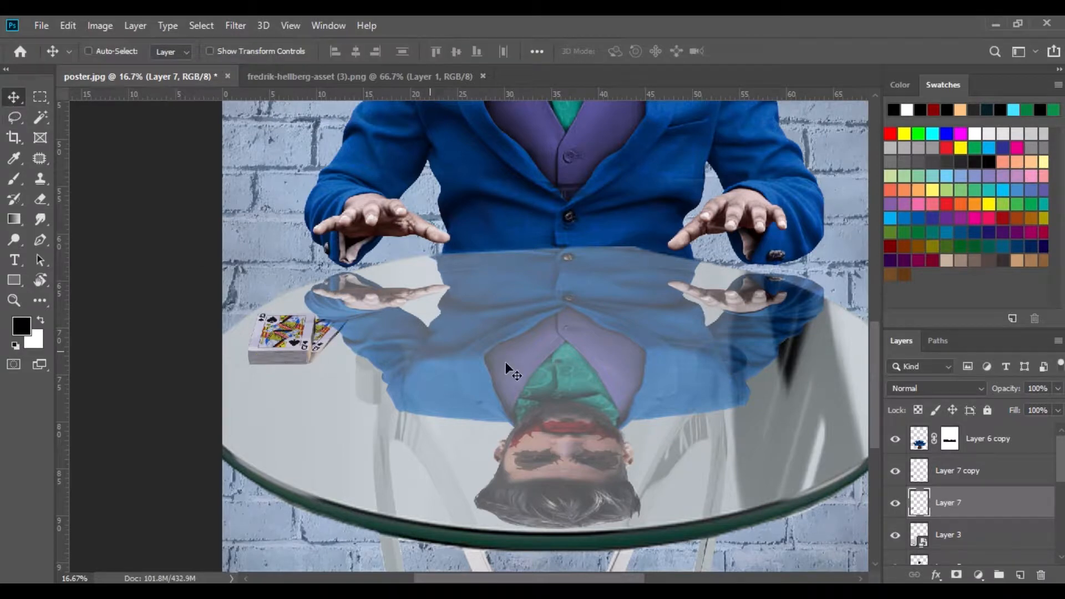
Move Layer 6 copy directly below Layer 7 and set Layer 7's opacity to 51%.
{"action": "left_click", "coordinate": [965, 475], "text": "ctrl"}
{"action": "left_click_drag", "start_coordinate": [965, 475], "coordinate": [979, 516]}
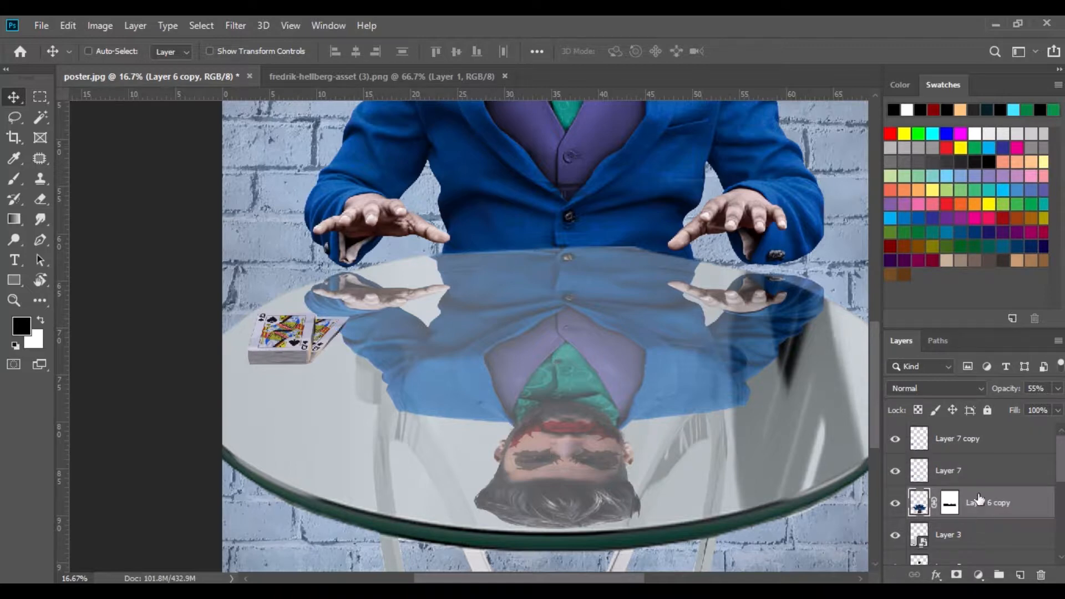
{"action": "left_click", "coordinate": [979, 471]}
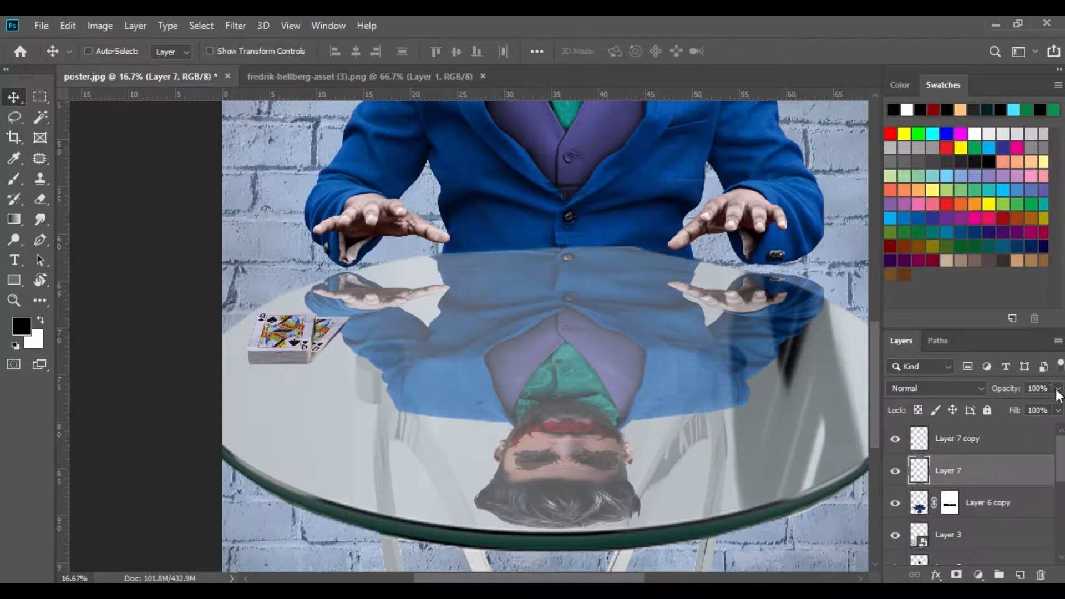
{"action": "left_click", "coordinate": [1018, 408]}
{"action": "left_click_drag", "start_coordinate": [1026, 406], "coordinate": [1021, 407]}
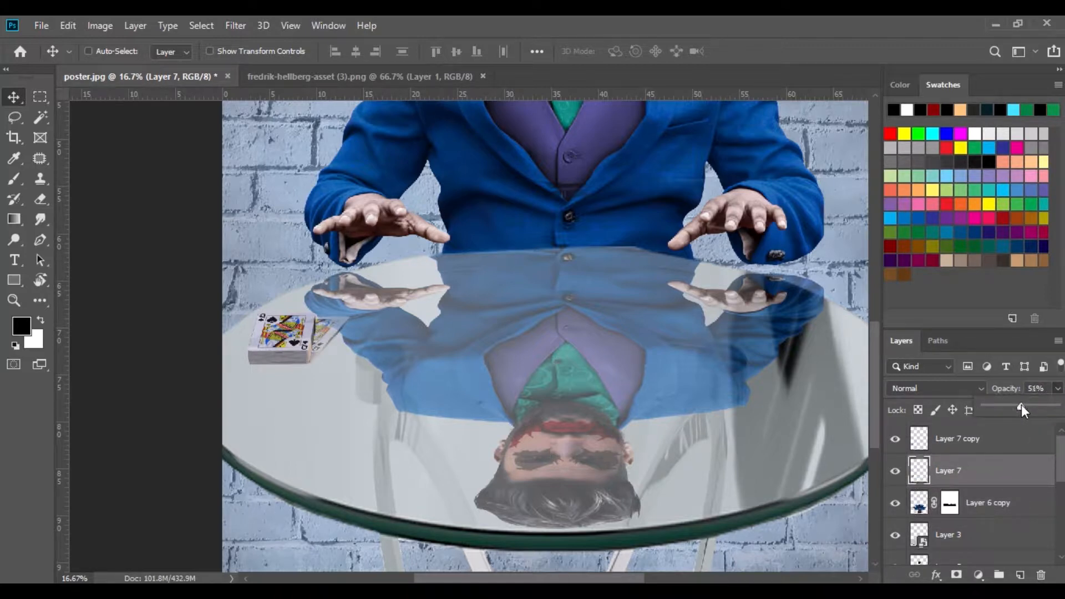
{"action": "left_click", "coordinate": [15, 100]}
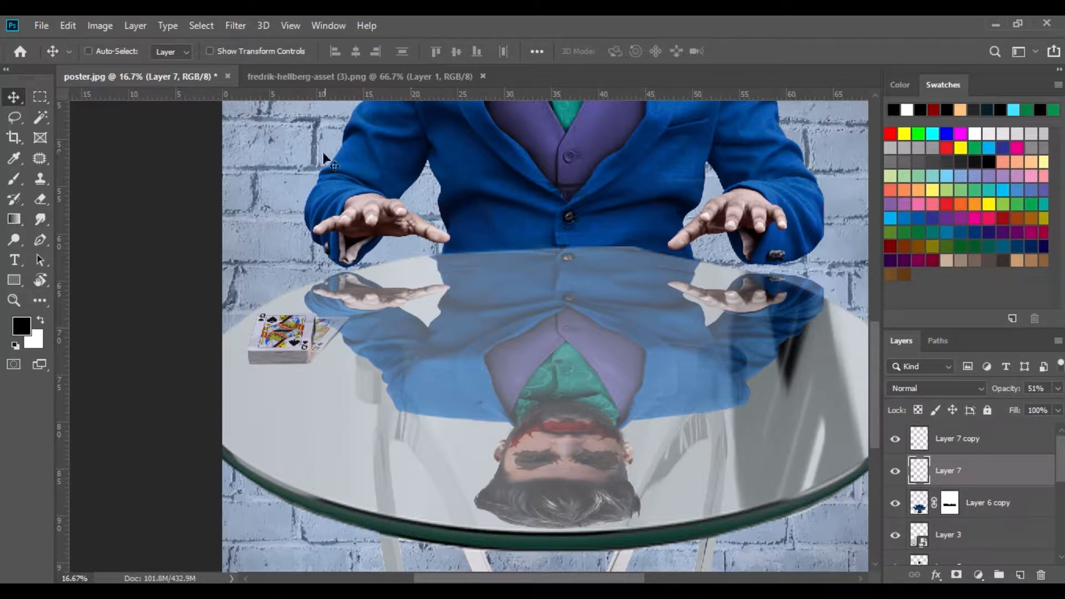
Close the card deck PNG and copy the clown mask from joker-2019-halloween-clown-mask-3_grande.png onto the right side of the glass table.
{"action": "left_click", "coordinate": [316, 77]}
{"action": "left_click", "coordinate": [482, 76]}
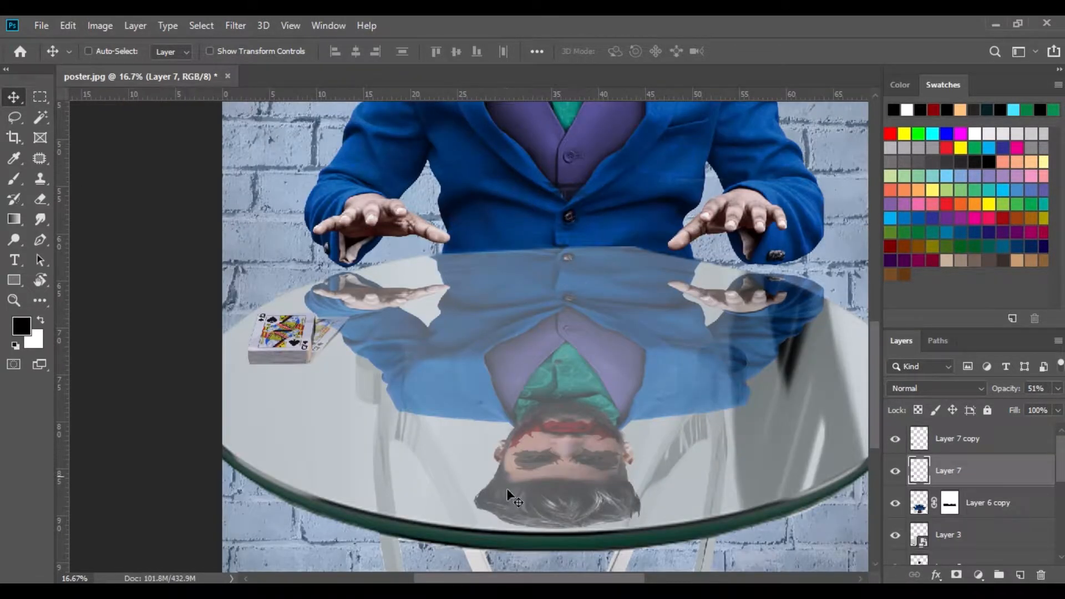
{"action": "key", "text": "alt+Tab"}
{"action": "left_click", "coordinate": [663, 427]}
{"action": "left_click_drag", "start_coordinate": [175, 324], "coordinate": [441, 77]}
{"action": "left_click_drag", "start_coordinate": [441, 348], "coordinate": [600, 310]}
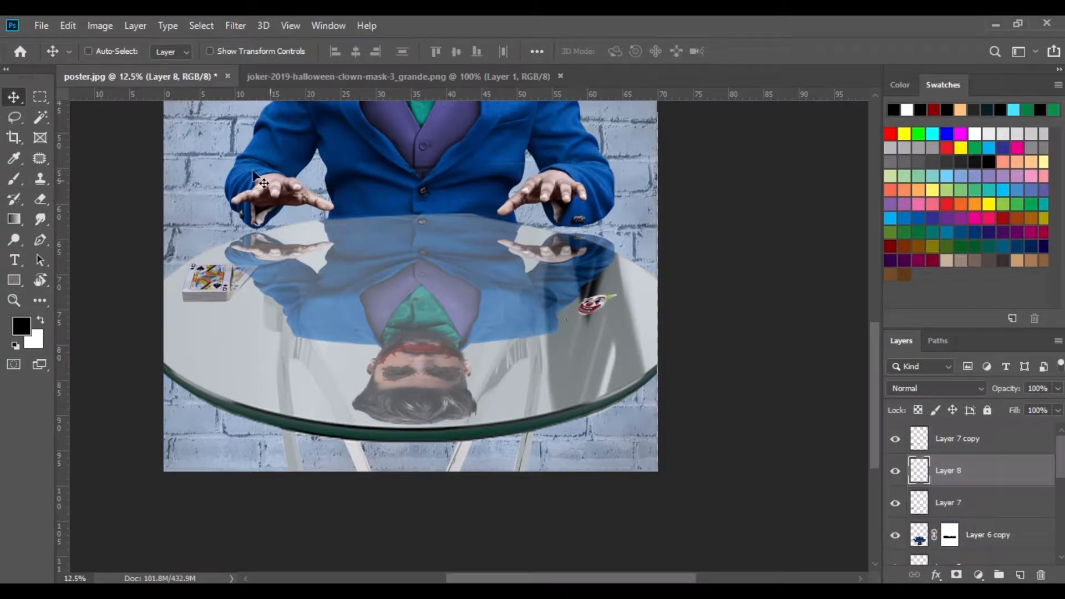
Enlarge the clown mask to 287.43% with Free Transform and shift it slightly toward the table's centre.
{"action": "left_click", "coordinate": [74, 28]}
{"action": "left_click", "coordinate": [166, 366]}
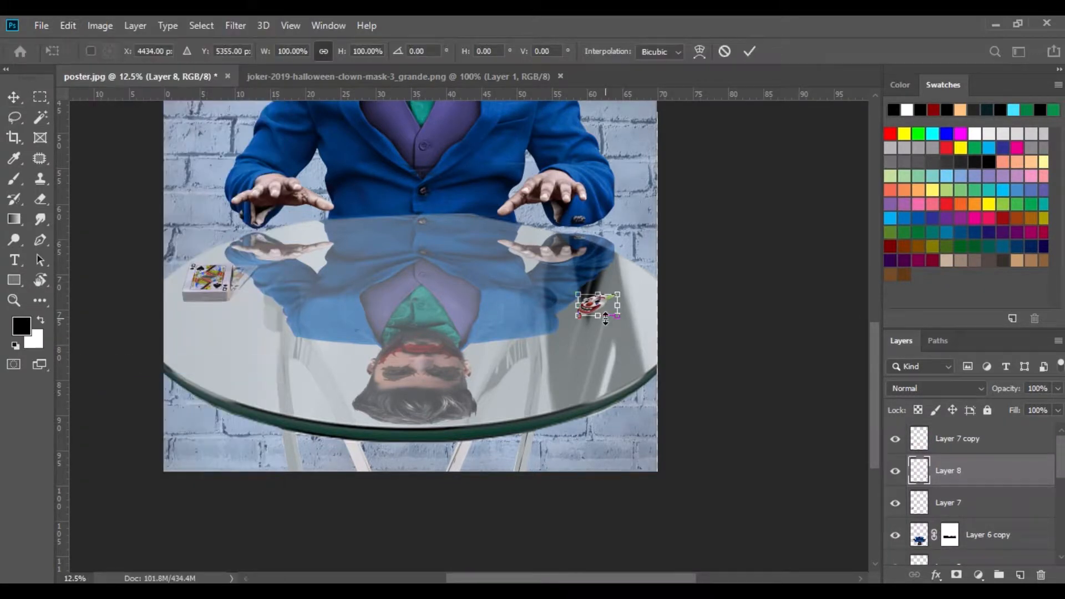
{"action": "left_click_drag", "start_coordinate": [615, 315], "coordinate": [693, 352]}
{"action": "mouse_move", "coordinate": [660, 270]}
{"action": "left_mouse_down"}
{"action": "mouse_move", "coordinate": [656, 236]}
{"action": "mouse_move", "coordinate": [660, 264]}
{"action": "left_mouse_up"}
{"action": "key", "text": "ctrl+z"}
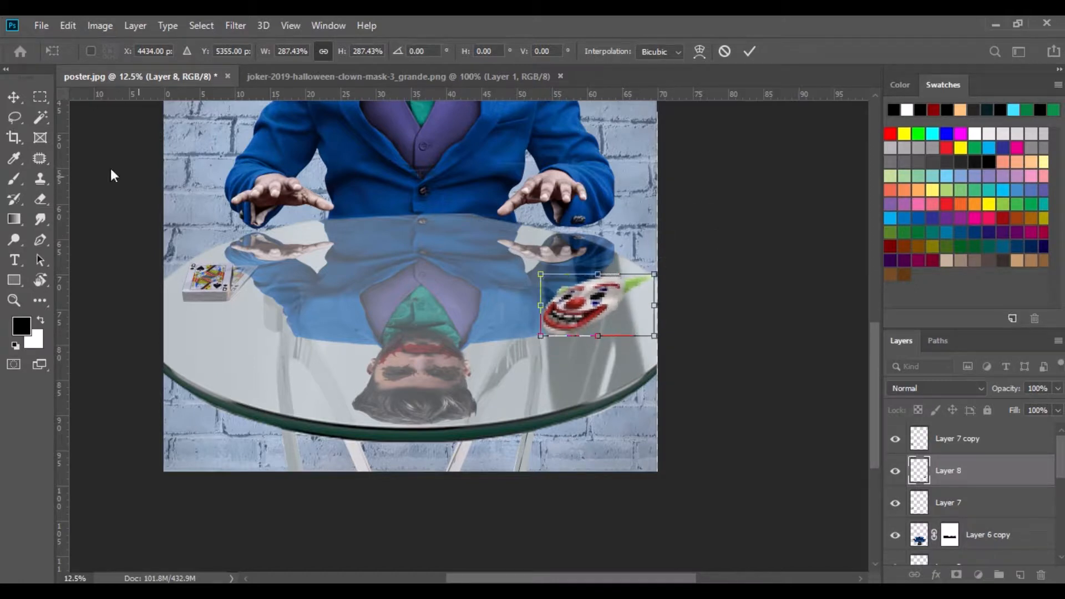
{"action": "left_click", "coordinate": [15, 98]}
{"action": "left_click_drag", "start_coordinate": [602, 297], "coordinate": [592, 293]}
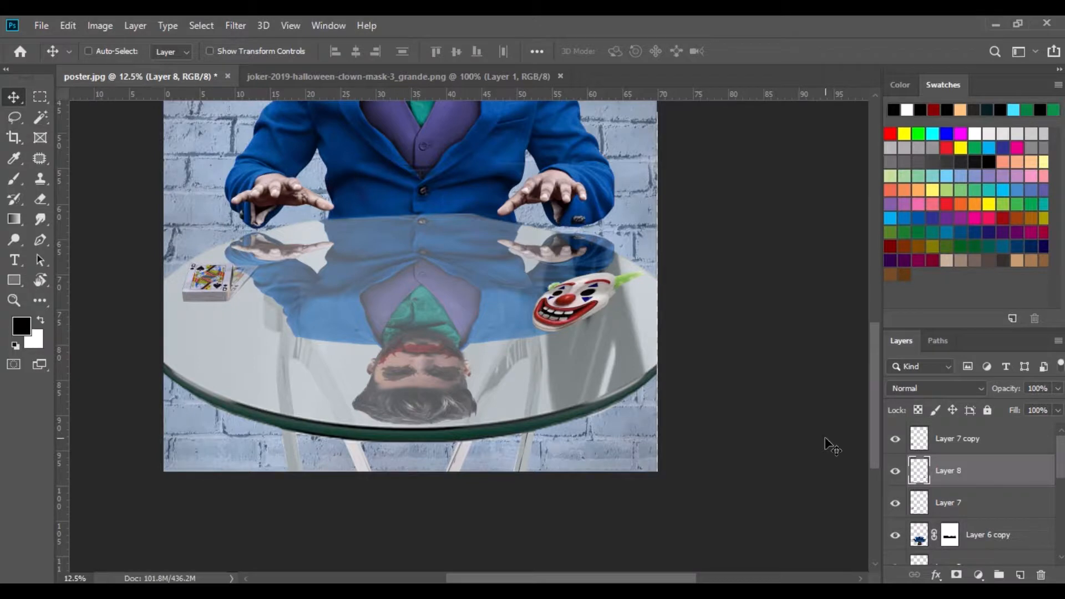
Enlarge the clown mask to 110.99% and nudge it toward the table's centre, and close the clown mask PNG.
{"action": "left_click", "coordinate": [68, 25]}
{"action": "left_click", "coordinate": [208, 361]}
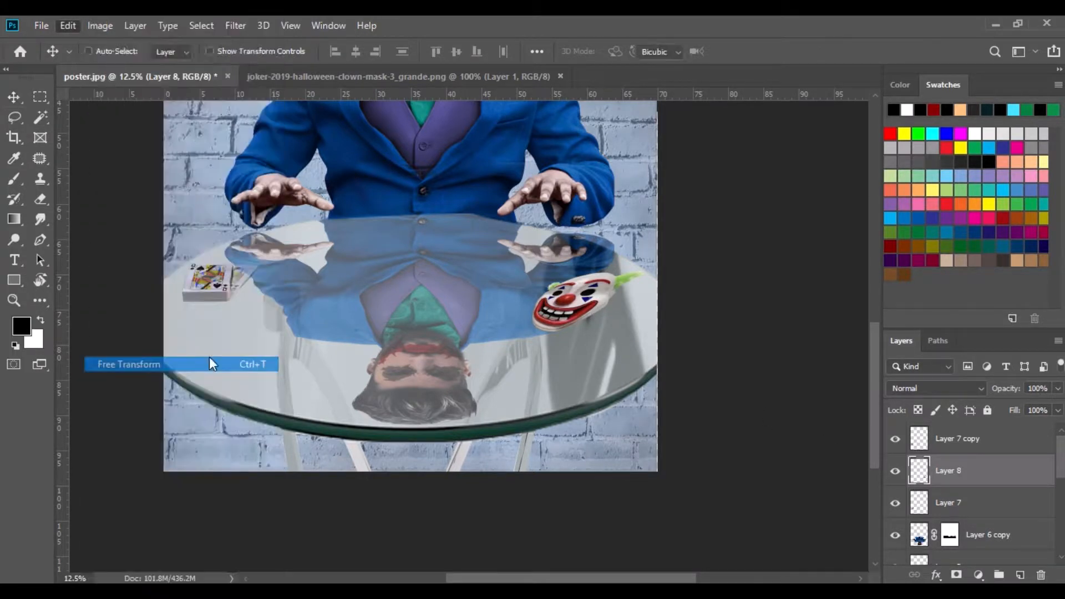
{"action": "left_click_drag", "start_coordinate": [642, 333], "coordinate": [645, 339]}
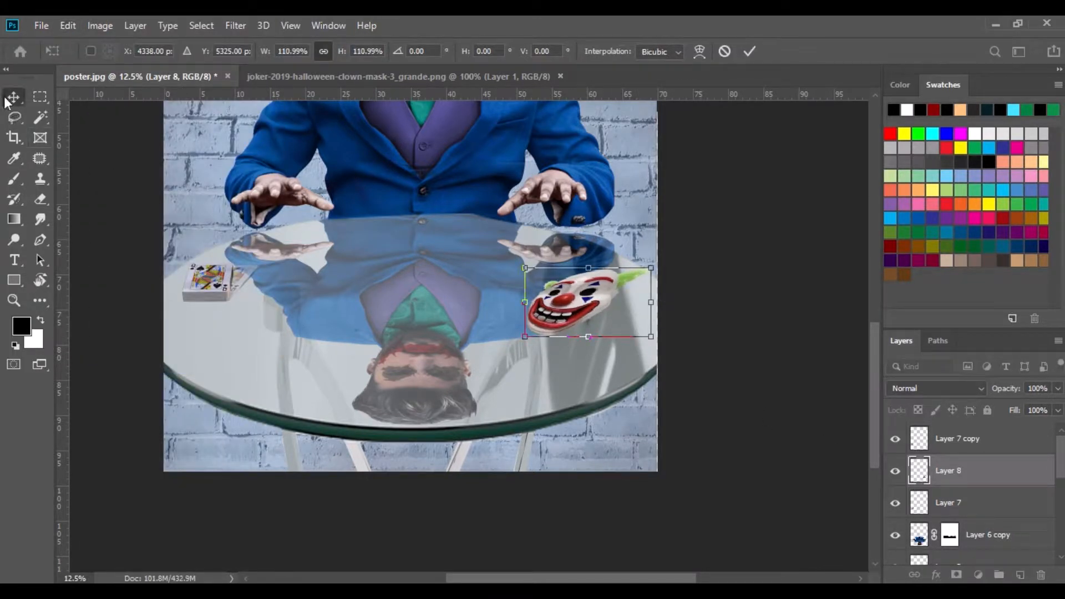
{"action": "key", "text": "Return"}
{"action": "left_click_drag", "start_coordinate": [583, 302], "coordinate": [575, 302]}
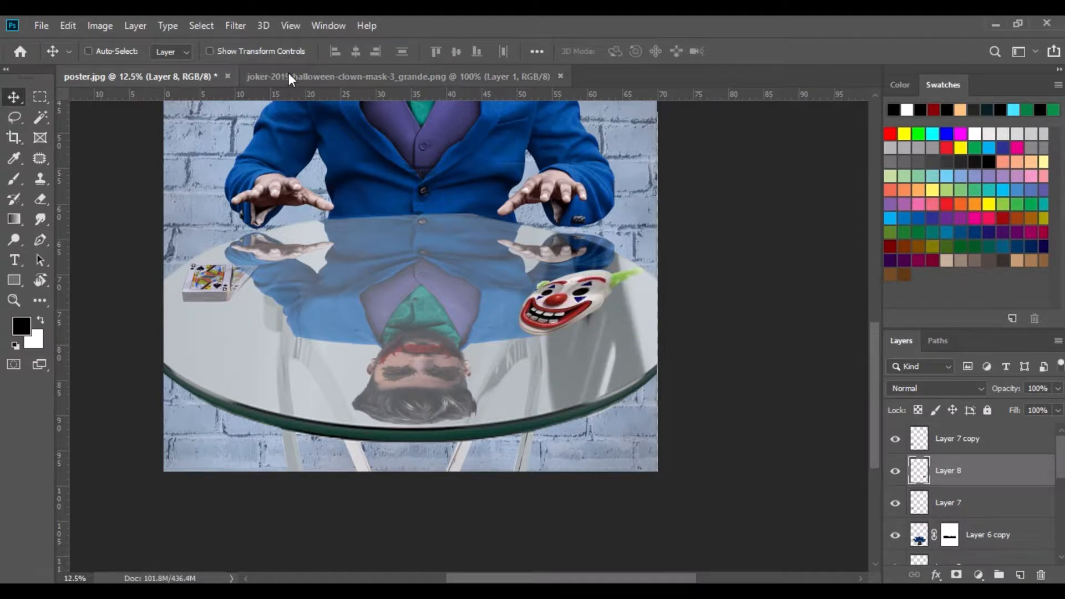
{"action": "left_click", "coordinate": [518, 80]}
{"action": "left_click", "coordinate": [560, 76]}
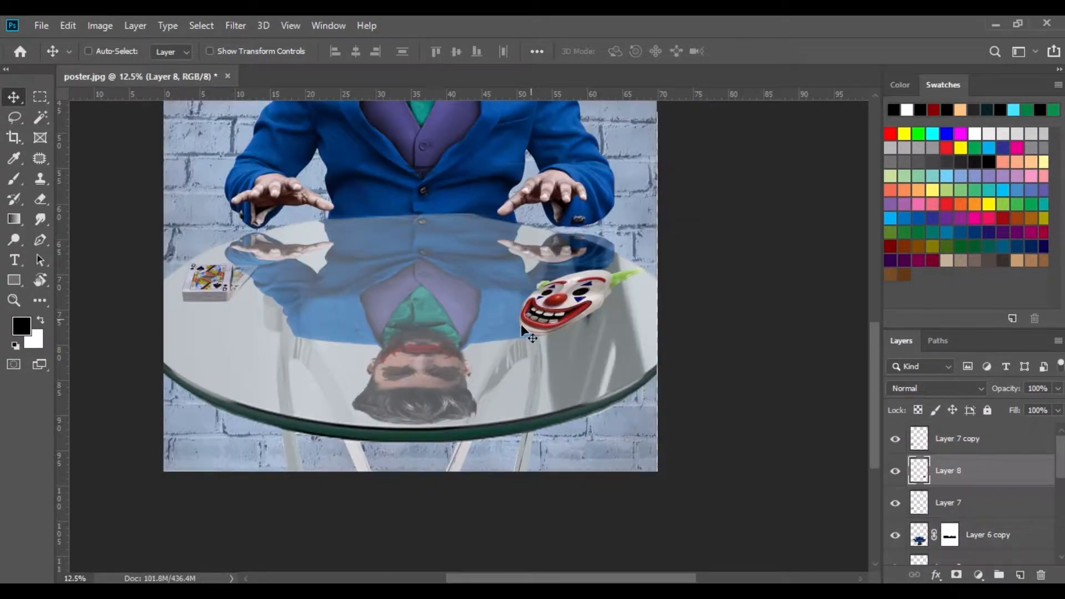
Copy the red card from pixie-hot-new1.png onto the glass table at the card deck and start a Free Transform on it.
{"action": "left_click", "coordinate": [413, 589]}
{"action": "left_click_drag", "start_coordinate": [277, 349], "coordinate": [351, 81]}
{"action": "left_click_drag", "start_coordinate": [441, 395], "coordinate": [261, 300]}
{"action": "left_click", "coordinate": [68, 25]}
{"action": "left_click", "coordinate": [147, 364]}
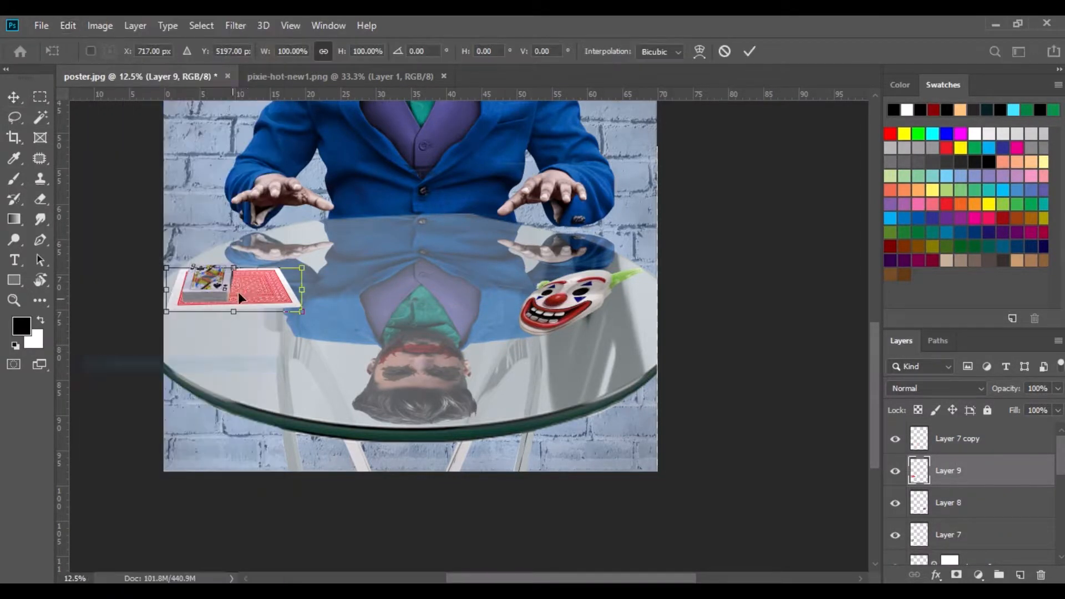
{"action": "right_click", "coordinate": [248, 290]}
{"action": "left_click", "coordinate": [299, 448]}
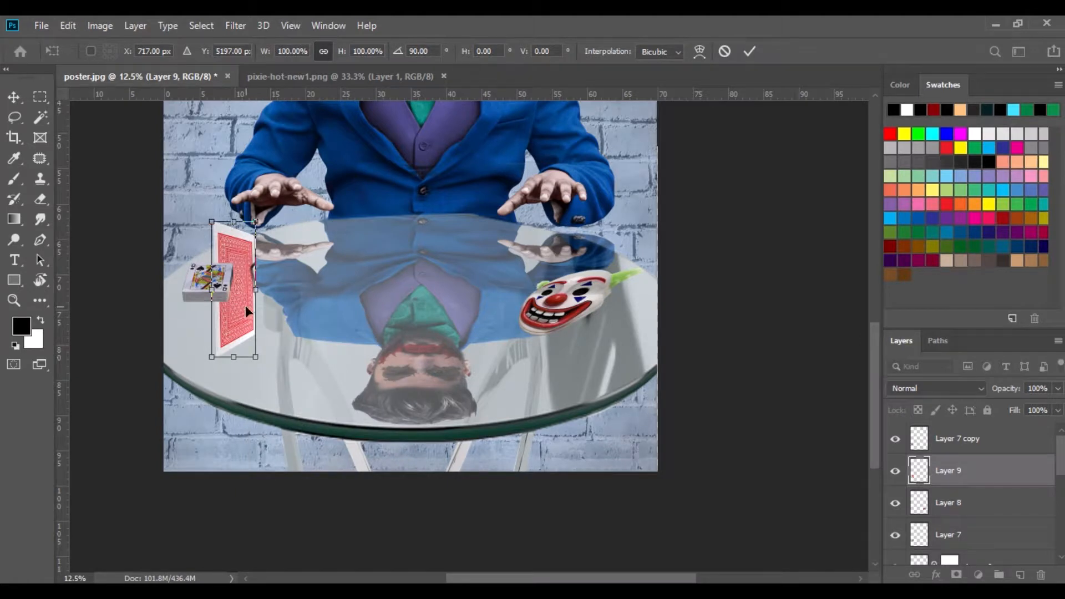
{"action": "key", "text": "ctrl+z"}
Resize the red card to 54.41% width and 109.67% height and slant its corners so it lies beneath the card deck.
{"action": "left_click_drag", "start_coordinate": [302, 289], "coordinate": [255, 254]}
{"action": "left_click_drag", "start_coordinate": [208, 312], "coordinate": [208, 318]}
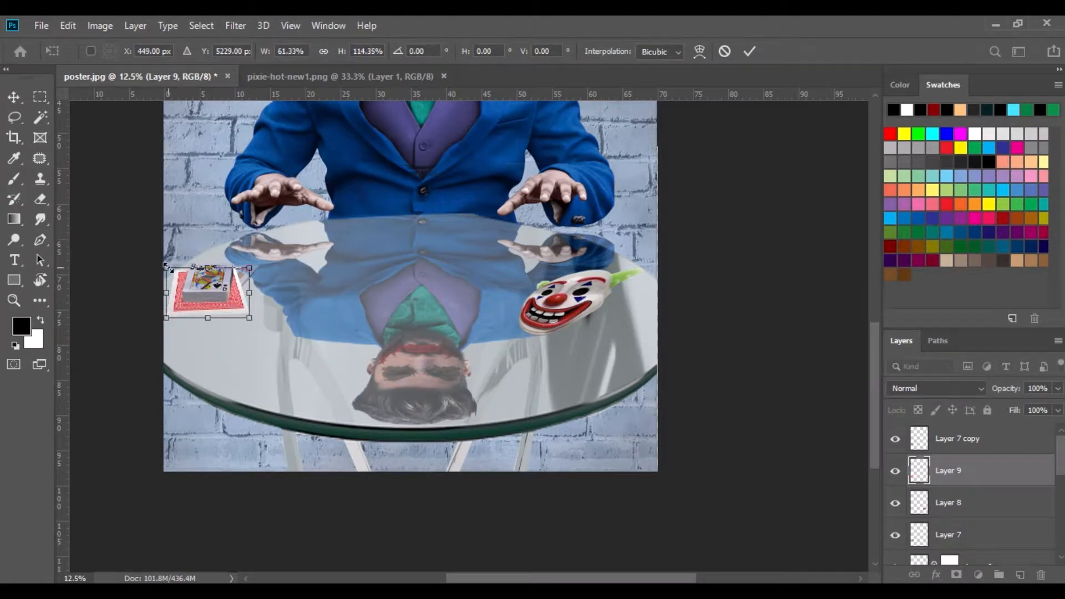
{"action": "left_click_drag", "start_coordinate": [168, 269], "coordinate": [185, 262]}
{"action": "left_click_drag", "start_coordinate": [249, 269], "coordinate": [184, 267]}
{"action": "left_click_drag", "start_coordinate": [249, 319], "coordinate": [243, 316]}
{"action": "left_click_drag", "start_coordinate": [166, 318], "coordinate": [169, 315]}
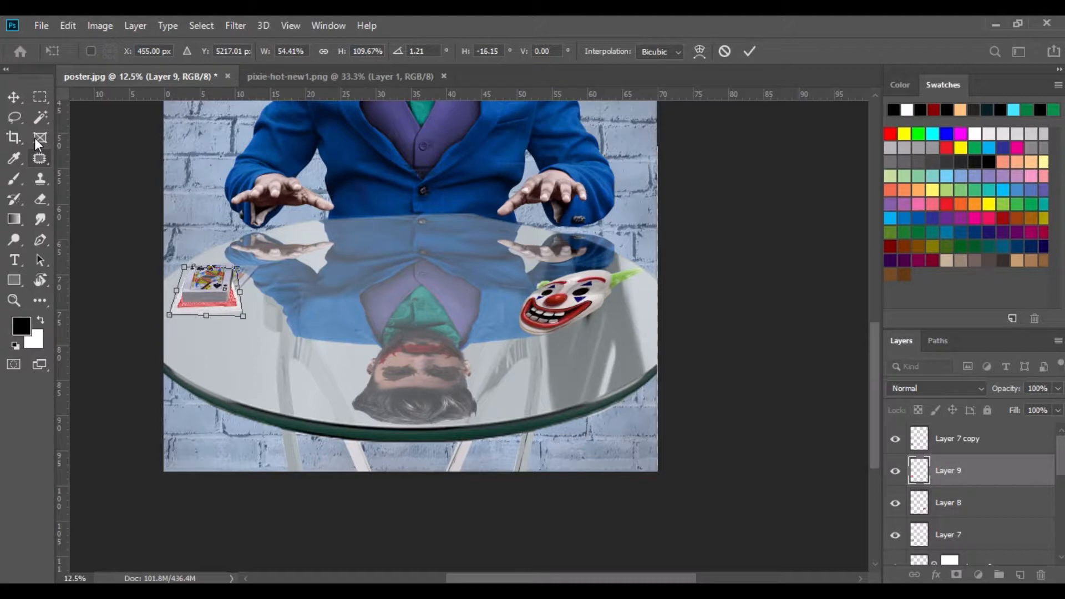
{"action": "left_click", "coordinate": [14, 96]}
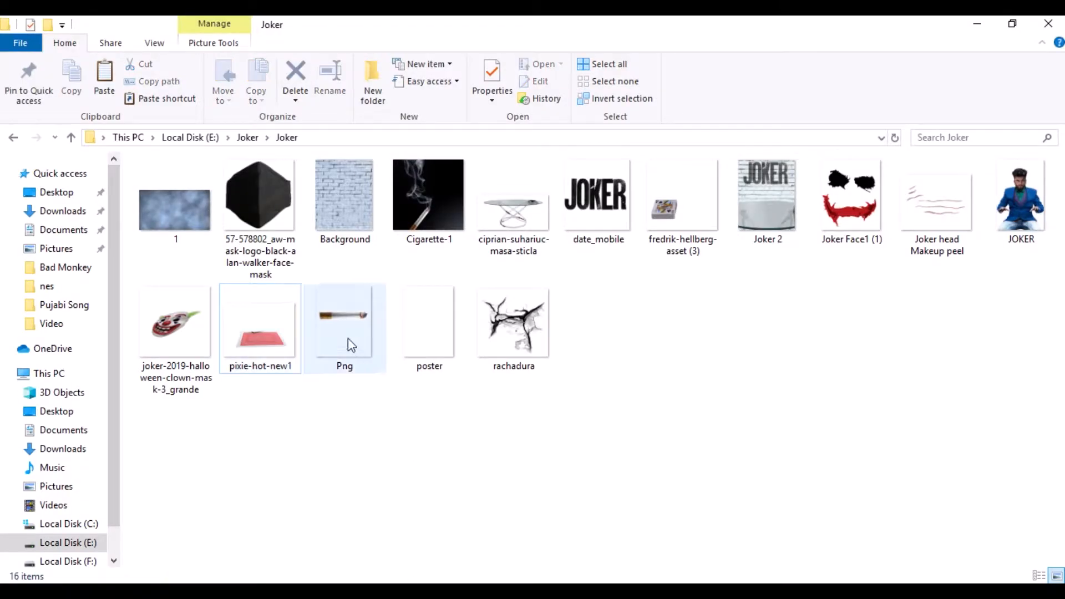
Open Png.png, copy its cigarette onto the poster's table and stack the layer above Layer 7 copy.
{"action": "left_click_drag", "start_coordinate": [350, 341], "coordinate": [491, 78]}
{"action": "left_click_drag", "start_coordinate": [480, 304], "coordinate": [278, 261]}
{"action": "left_click_drag", "start_coordinate": [959, 474], "coordinate": [950, 439]}
Scale the cigarette to 14% with Free Transform and place it across the upper right edge of the card deck.
{"action": "left_click", "coordinate": [68, 25]}
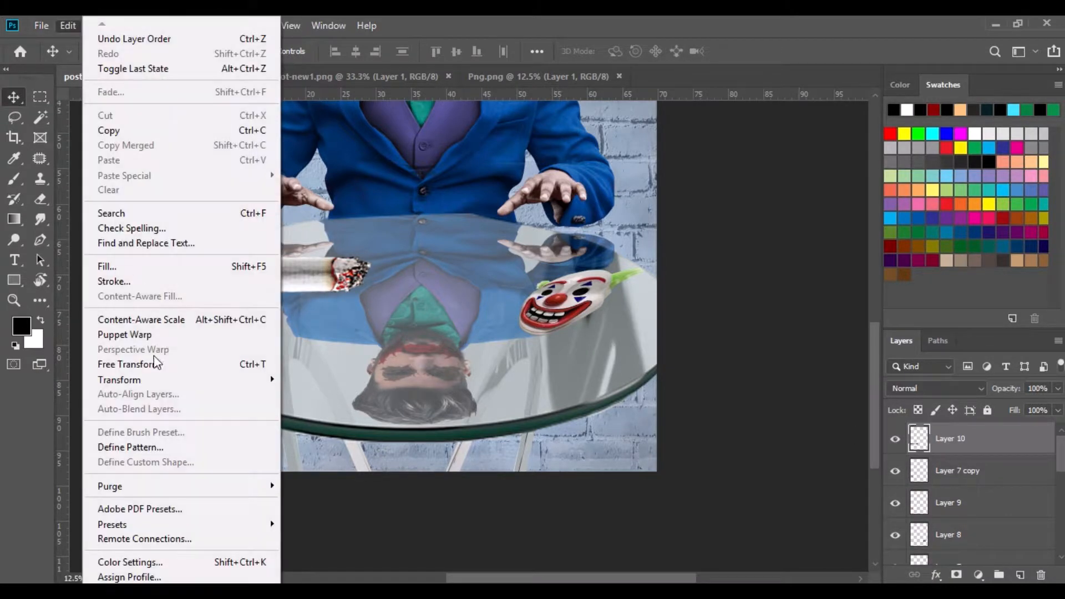
{"action": "left_click", "coordinate": [167, 365]}
{"action": "left_click_drag", "start_coordinate": [376, 252], "coordinate": [266, 287]}
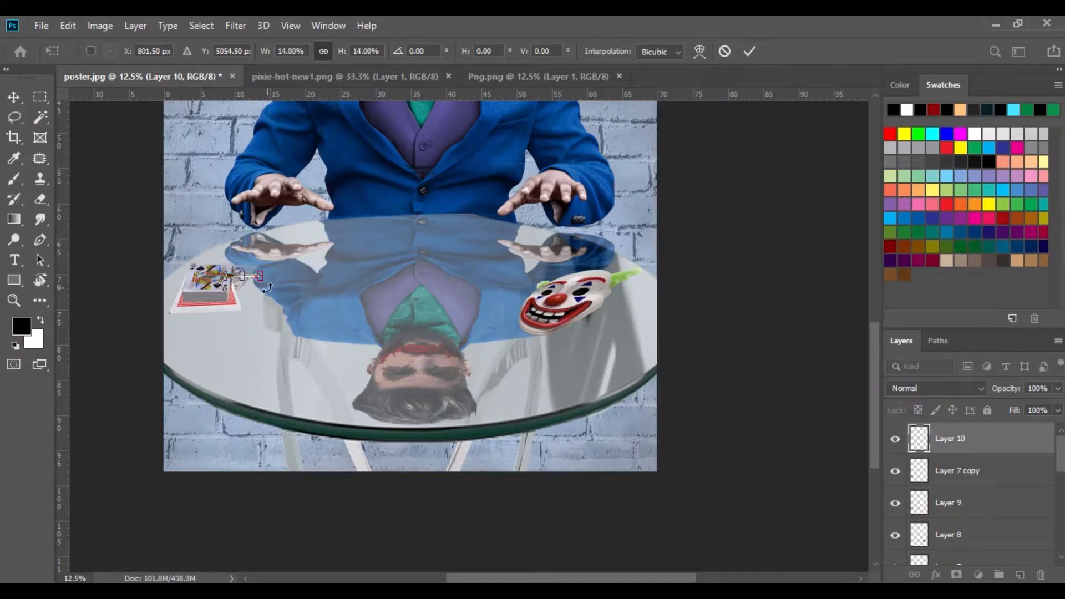
{"action": "key", "text": "ctrl+plus"}
{"action": "key", "text": "ctrl+plus"}
{"action": "key", "text": "ctrl+plus"}
{"action": "key", "text": "ctrl+plus"}
{"action": "left_click_drag", "start_coordinate": [172, 288], "coordinate": [759, 500]}
{"action": "left_click_drag", "start_coordinate": [408, 331], "coordinate": [335, 306]}
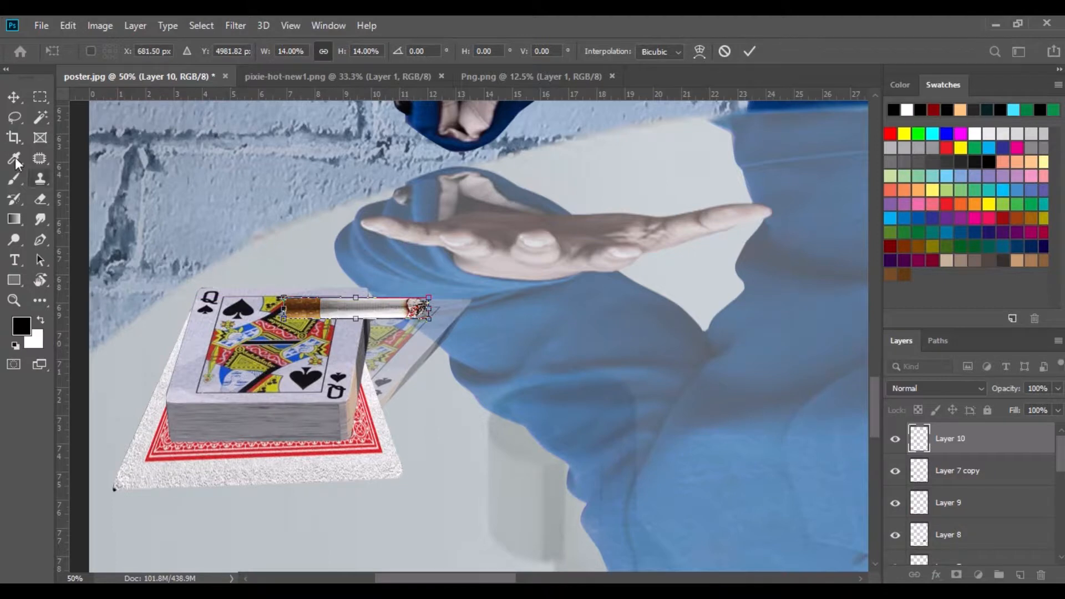
{"action": "left_click", "coordinate": [13, 97]}
Hide Layer 7, the skewed semi-transparent copy of the card deck.
{"action": "scroll", "coordinate": [987, 486], "scroll_direction": "down", "scroll_amount": 1}
{"action": "left_click", "coordinate": [894, 439]}
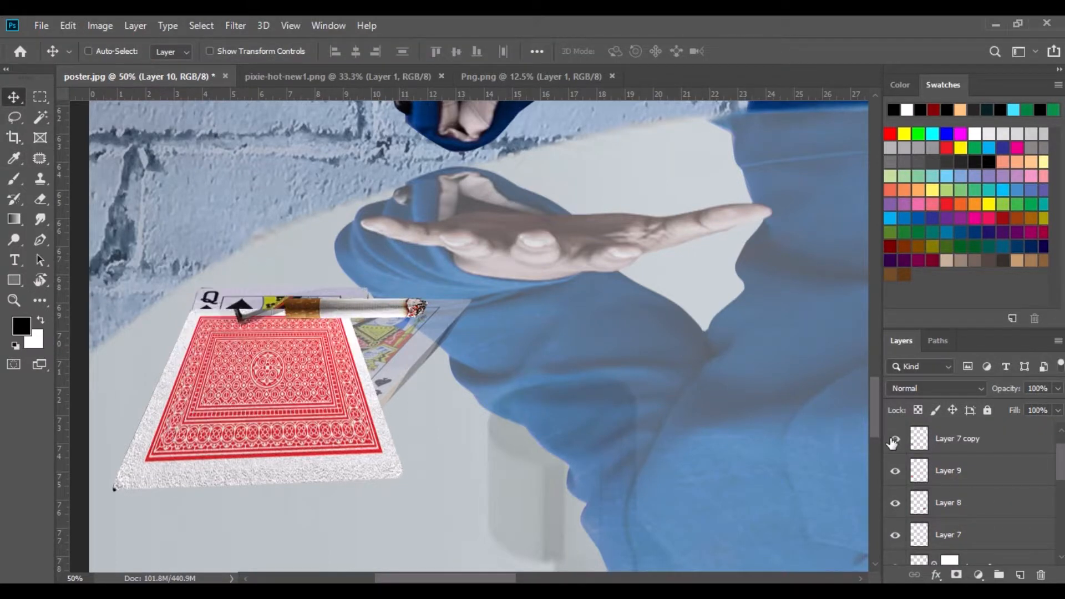
{"action": "left_click", "coordinate": [892, 441]}
{"action": "scroll", "coordinate": [895, 455], "scroll_direction": "up", "scroll_amount": 1}
{"action": "scroll", "coordinate": [911, 516], "scroll_direction": "down", "scroll_amount": 1}
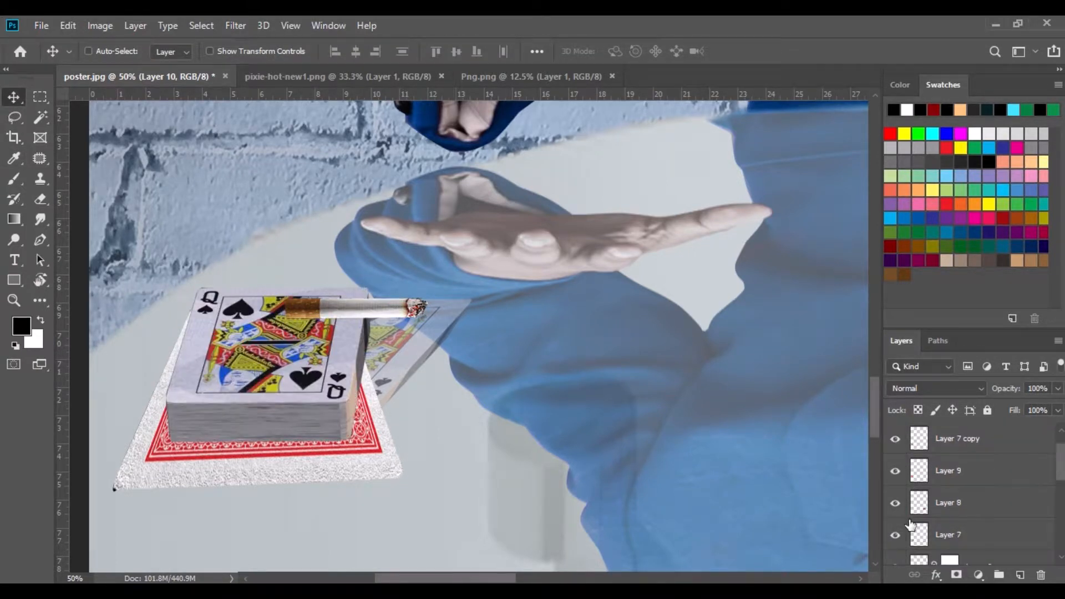
{"action": "left_click", "coordinate": [894, 537]}
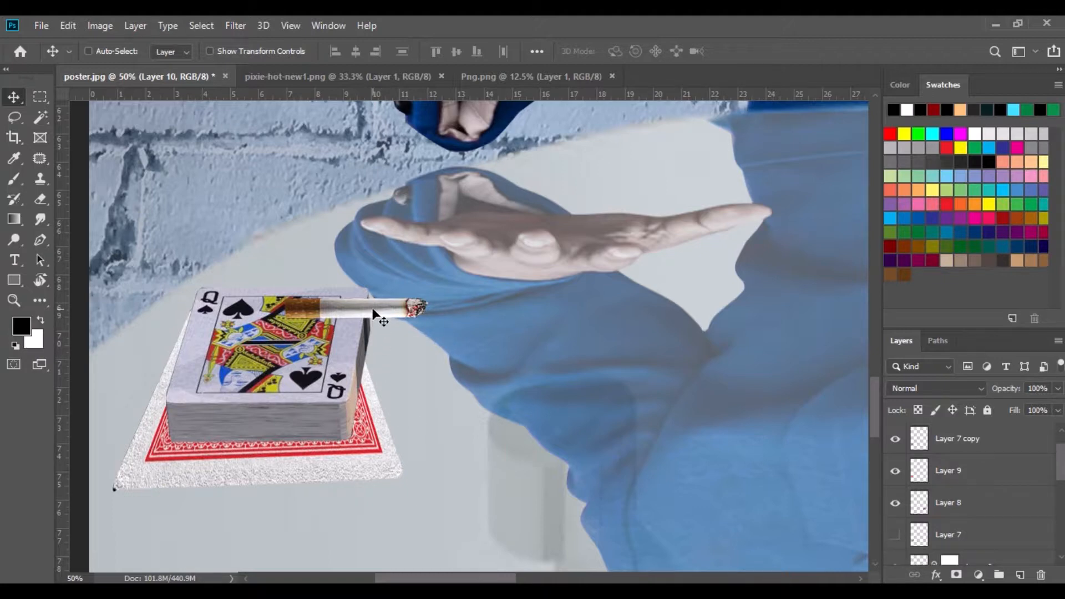
{"action": "scroll", "coordinate": [945, 441], "scroll_direction": "up", "scroll_amount": 1}
Duplicate the cigarette, stack the copy between Layer 9 and Layer 8, shift it below the original and set its opacity to 50%.
{"action": "mouse_move", "coordinate": [351, 311]}
{"action": "left_mouse_down"}
{"action": "mouse_move", "coordinate": [361, 314]}
{"action": "mouse_move", "coordinate": [352, 312]}
{"action": "left_mouse_up"}
{"action": "key", "text": "ctrl+j"}
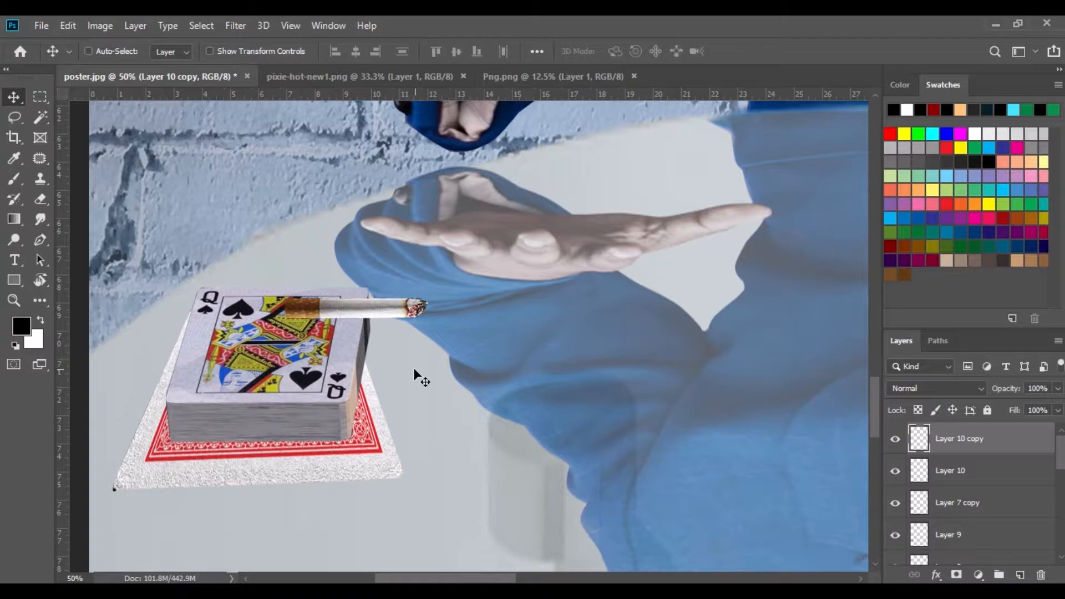
{"action": "left_click_drag", "start_coordinate": [382, 310], "coordinate": [399, 332]}
{"action": "left_click_drag", "start_coordinate": [965, 440], "coordinate": [963, 502]}
{"action": "left_click_drag", "start_coordinate": [401, 328], "coordinate": [388, 339]}
{"action": "type", "text": "50"}
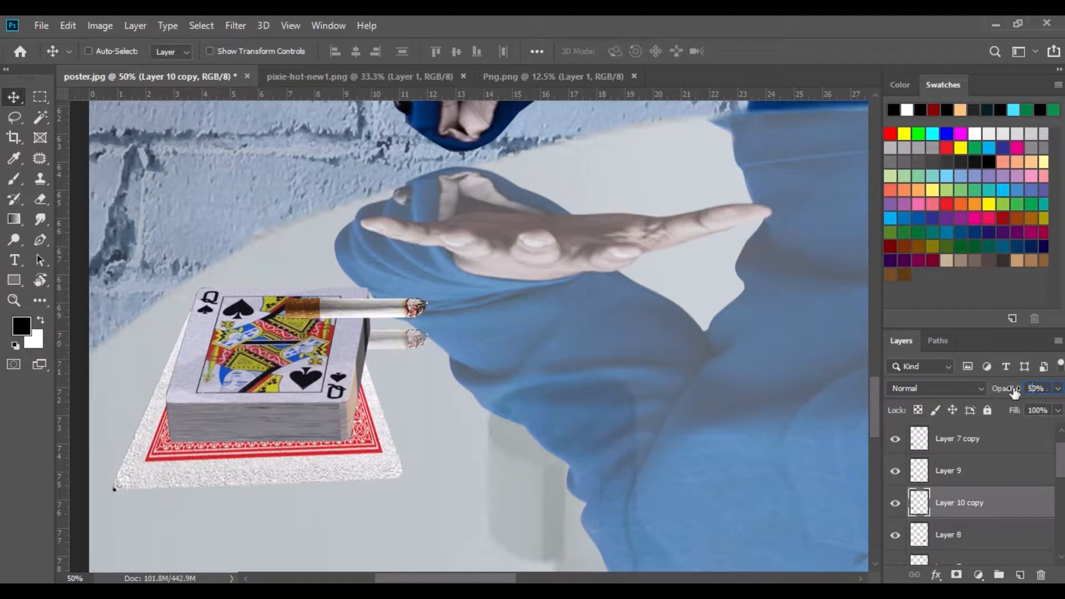
Close pixie-hot-new1.png and Png.png, keeping only poster.jpg open.
{"action": "left_click", "coordinate": [374, 73]}
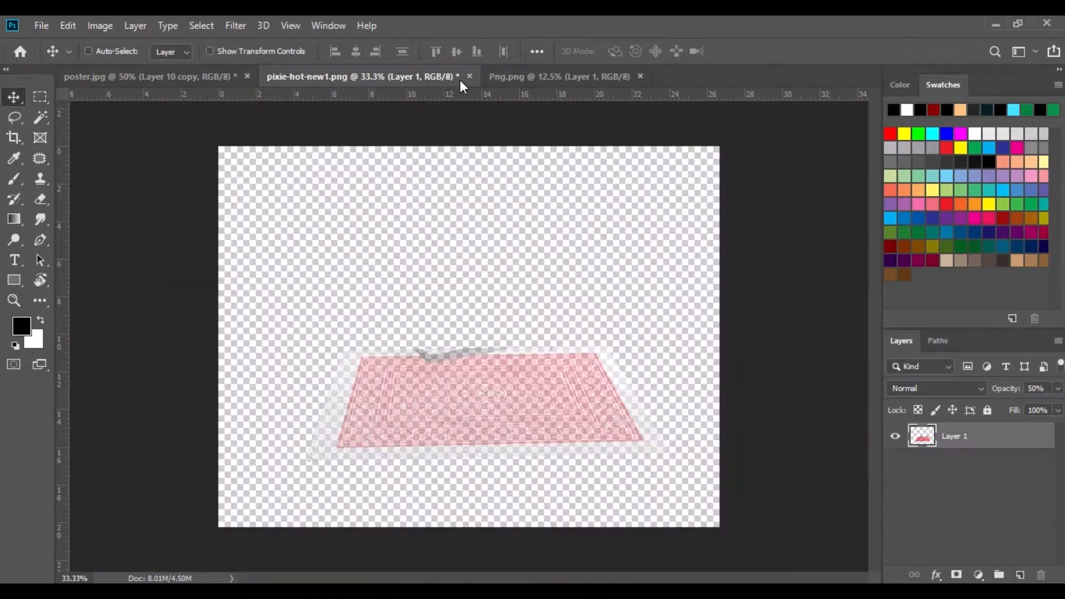
{"action": "left_click", "coordinate": [470, 76]}
{"action": "left_click", "coordinate": [528, 243]}
{"action": "left_click", "coordinate": [405, 78]}
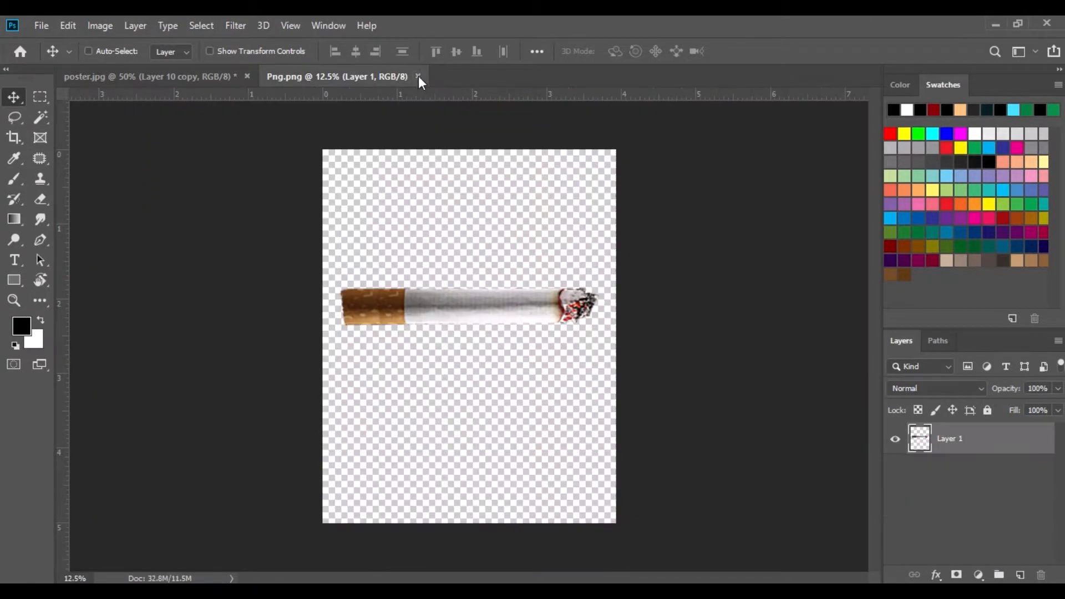
{"action": "left_click", "coordinate": [417, 81]}
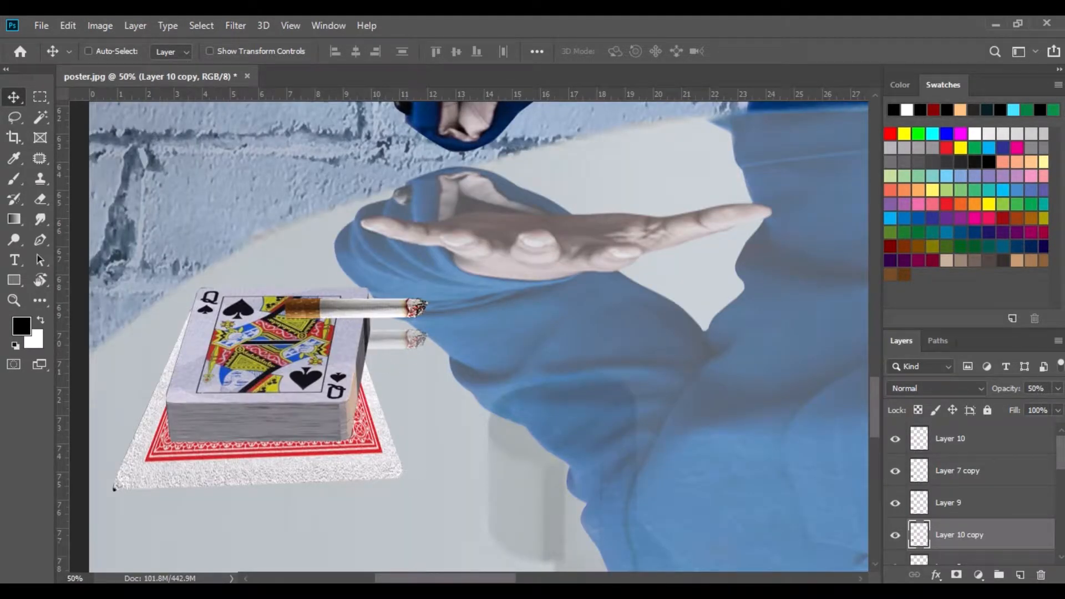
Open Cigarette-1.jpg and lasso a freehand selection around the smoke rising from the cigarette's burning end.
{"action": "left_click", "coordinate": [424, 591]}
{"action": "left_click", "coordinate": [442, 449]}
{"action": "left_click_drag", "start_coordinate": [428, 194], "coordinate": [477, 75]}
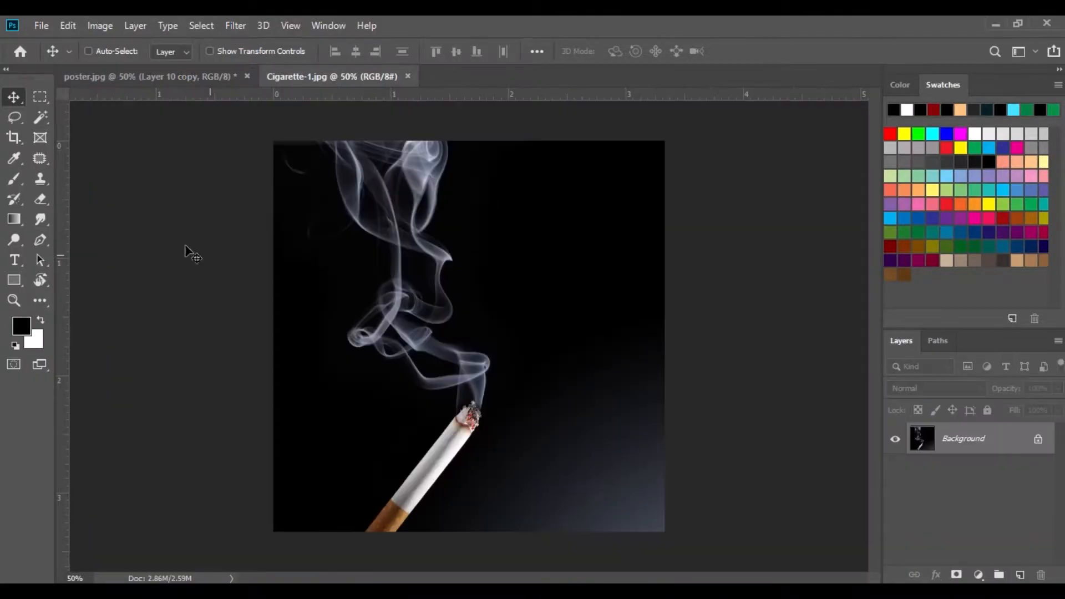
{"action": "left_click", "coordinate": [14, 118]}
{"action": "left_click_drag", "start_coordinate": [277, 214], "coordinate": [402, 400]}
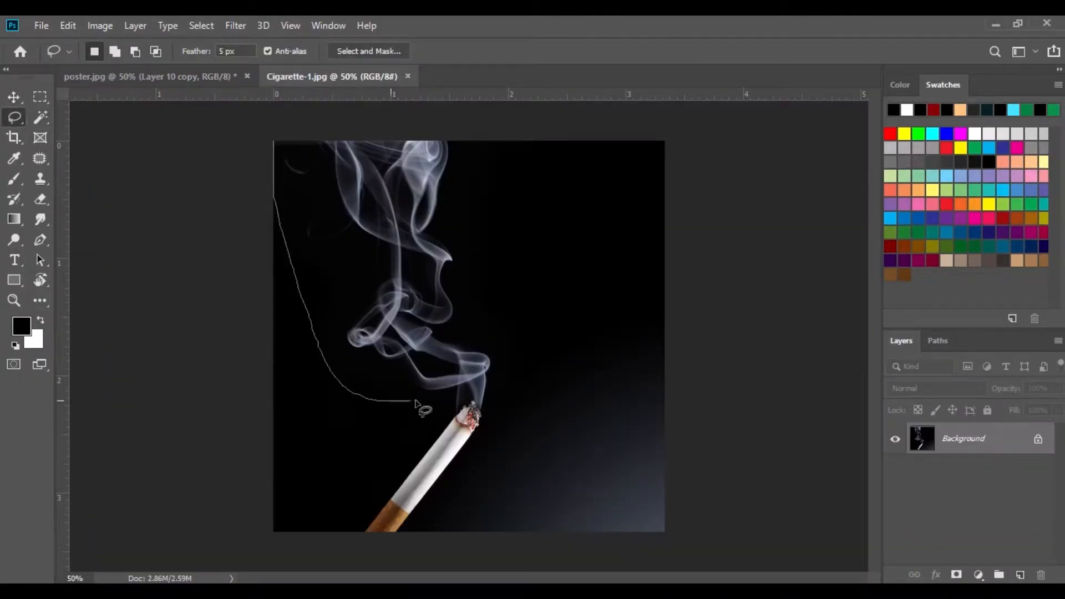
{"action": "left_click_drag", "start_coordinate": [481, 420], "coordinate": [502, 136]}
Move the selected smoke into poster.jpg, place it over the cigarette's burning tip, and set its blend mode to Screen.
{"action": "key", "text": "v"}
{"action": "mouse_move", "coordinate": [346, 235]}
{"action": "left_mouse_down"}
{"action": "mouse_move", "coordinate": [199, 78]}
{"action": "mouse_move", "coordinate": [336, 182]}
{"action": "mouse_move", "coordinate": [361, 230]}
{"action": "left_mouse_up"}
{"action": "left_click_drag", "start_coordinate": [431, 277], "coordinate": [362, 170]}
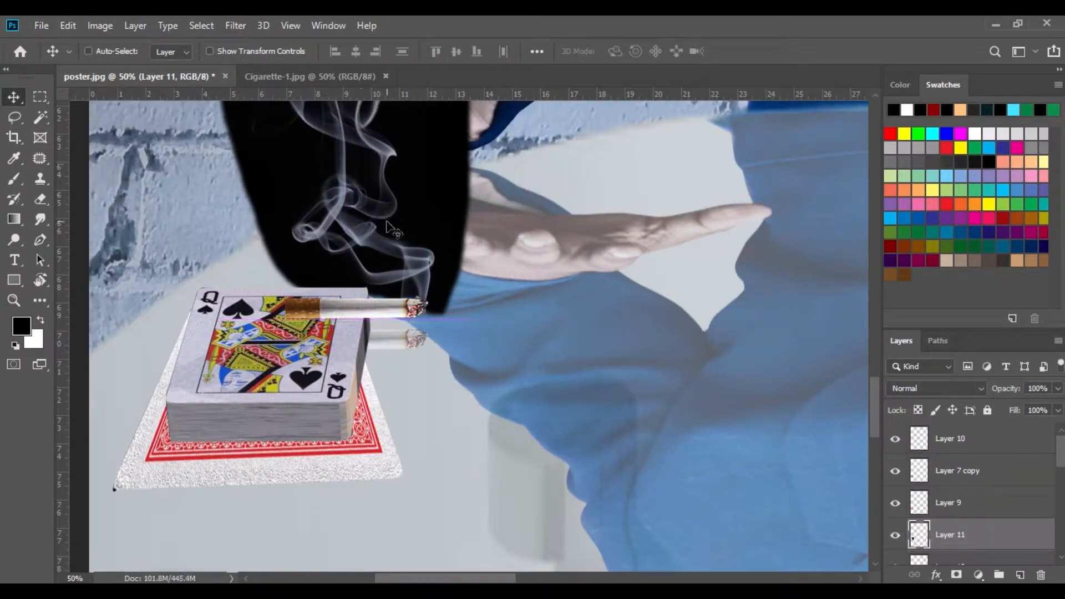
{"action": "left_click", "coordinate": [965, 390]}
{"action": "left_click", "coordinate": [909, 325]}
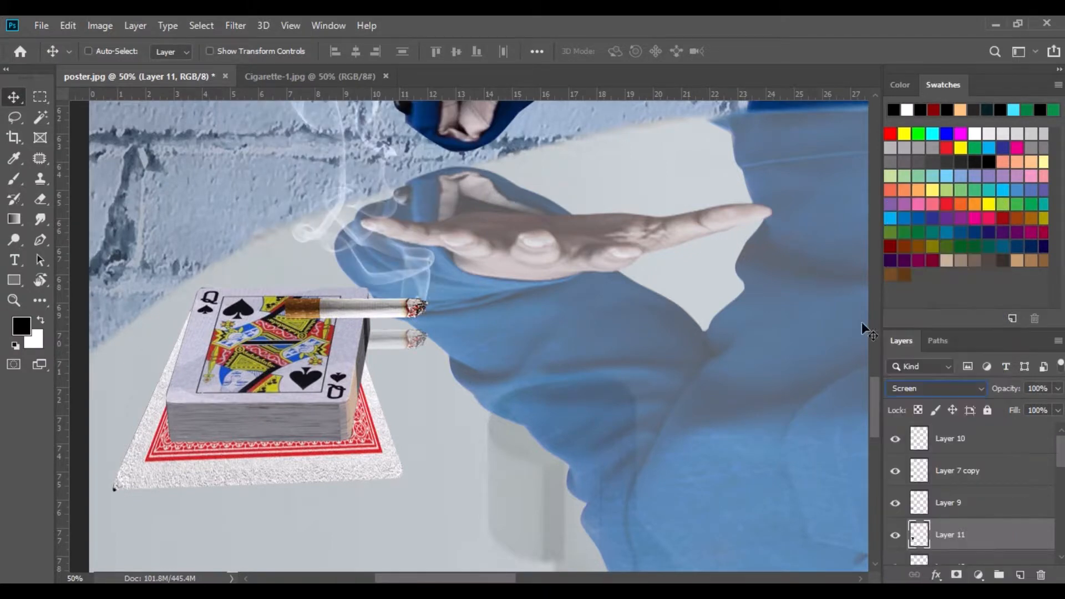
{"action": "left_click_drag", "start_coordinate": [382, 266], "coordinate": [384, 265]}
{"action": "left_click_drag", "start_coordinate": [398, 193], "coordinate": [451, 366]}
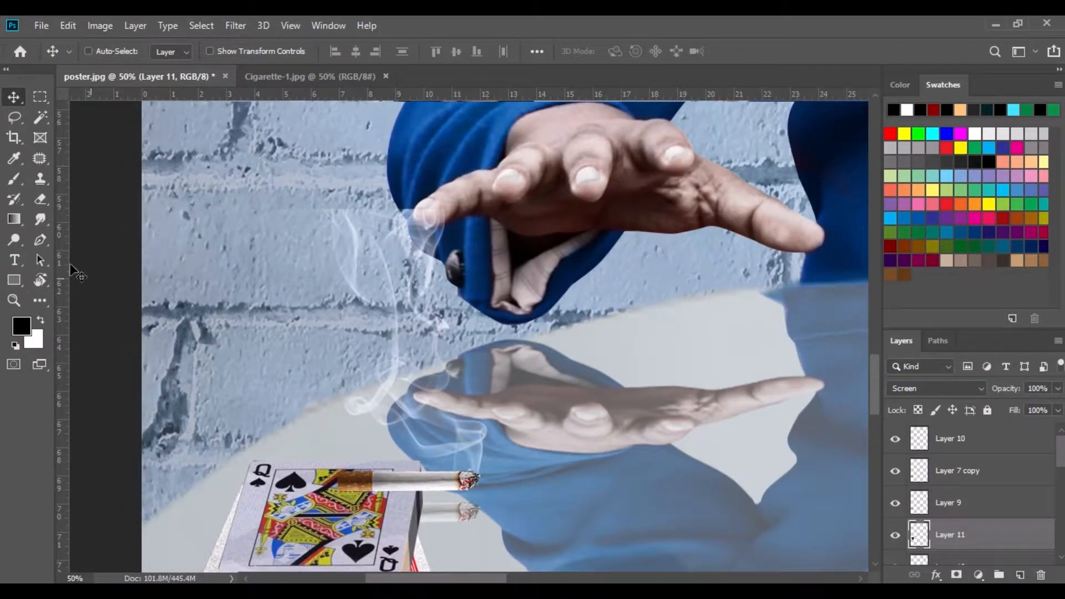
Erase the hard upper edge of the smoke and the part overlapping the hand and sleeve with a soft 102 px Eraser.
{"action": "left_click", "coordinate": [44, 201]}
{"action": "right_click", "coordinate": [426, 232]}
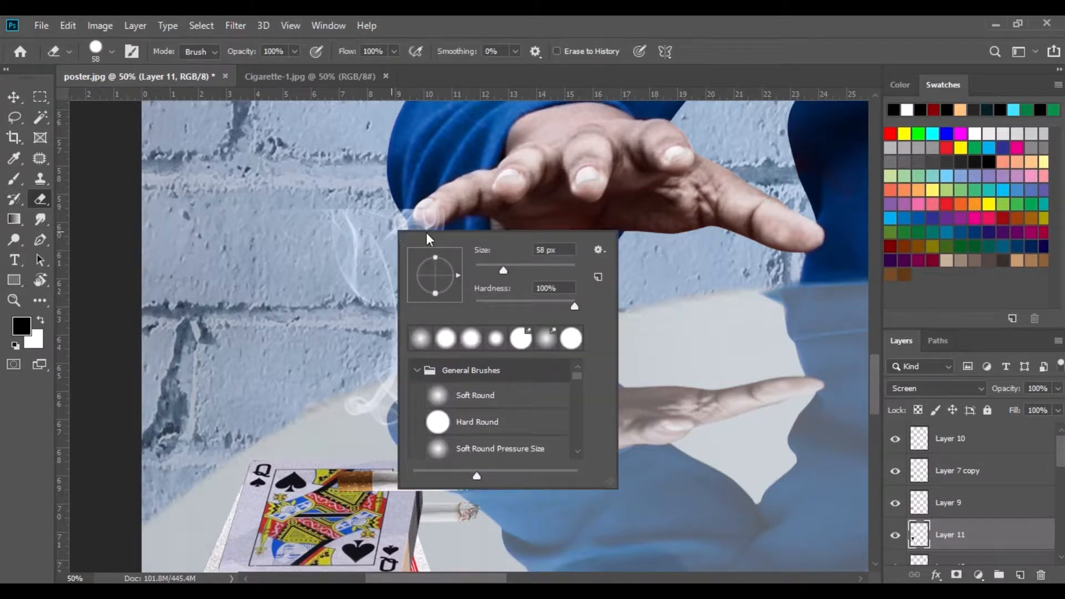
{"action": "left_click_drag", "start_coordinate": [522, 305], "coordinate": [454, 305]}
{"action": "left_click_drag", "start_coordinate": [497, 267], "coordinate": [525, 271]}
{"action": "left_click", "coordinate": [448, 181]}
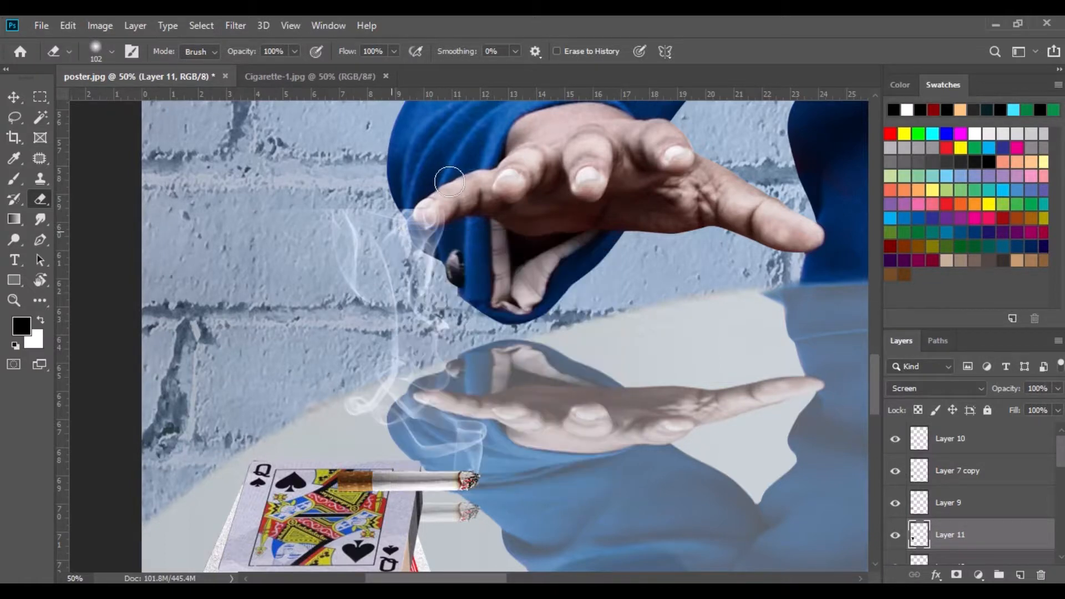
{"action": "mouse_move", "coordinate": [386, 204]}
{"action": "left_mouse_down"}
{"action": "mouse_move", "coordinate": [420, 202]}
{"action": "mouse_move", "coordinate": [455, 265]}
{"action": "mouse_move", "coordinate": [380, 186]}
{"action": "left_mouse_up"}
{"action": "mouse_move", "coordinate": [413, 228]}
{"action": "left_mouse_down"}
{"action": "mouse_move", "coordinate": [454, 243]}
{"action": "mouse_move", "coordinate": [441, 244]}
{"action": "left_mouse_up"}
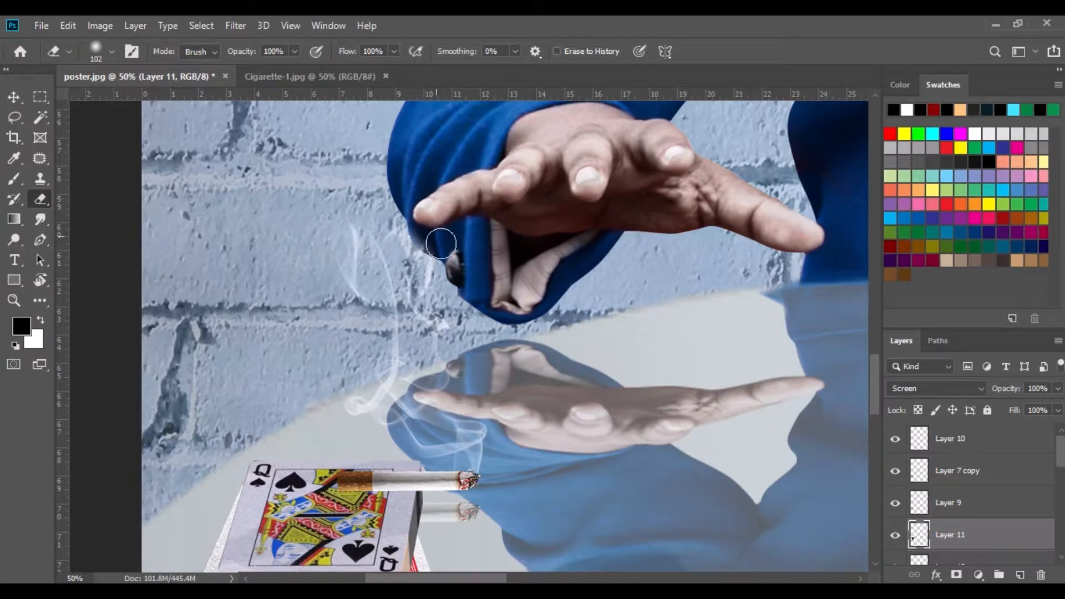
Close Cigarette-1.jpg, keeping poster.jpg open.
{"action": "left_click", "coordinate": [15, 98]}
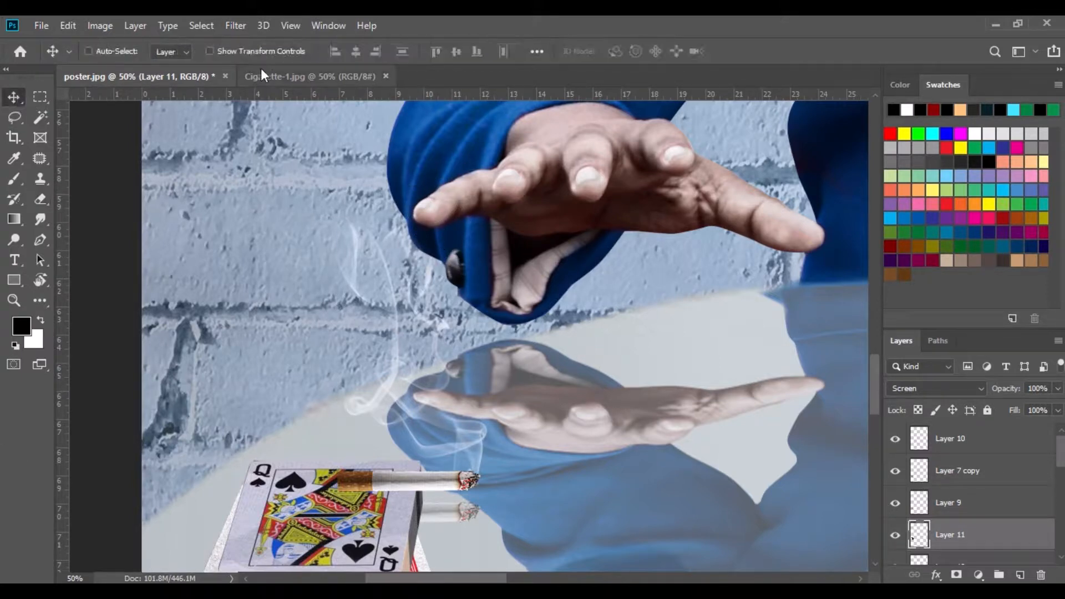
{"action": "left_click", "coordinate": [365, 73]}
{"action": "left_click", "coordinate": [386, 75]}
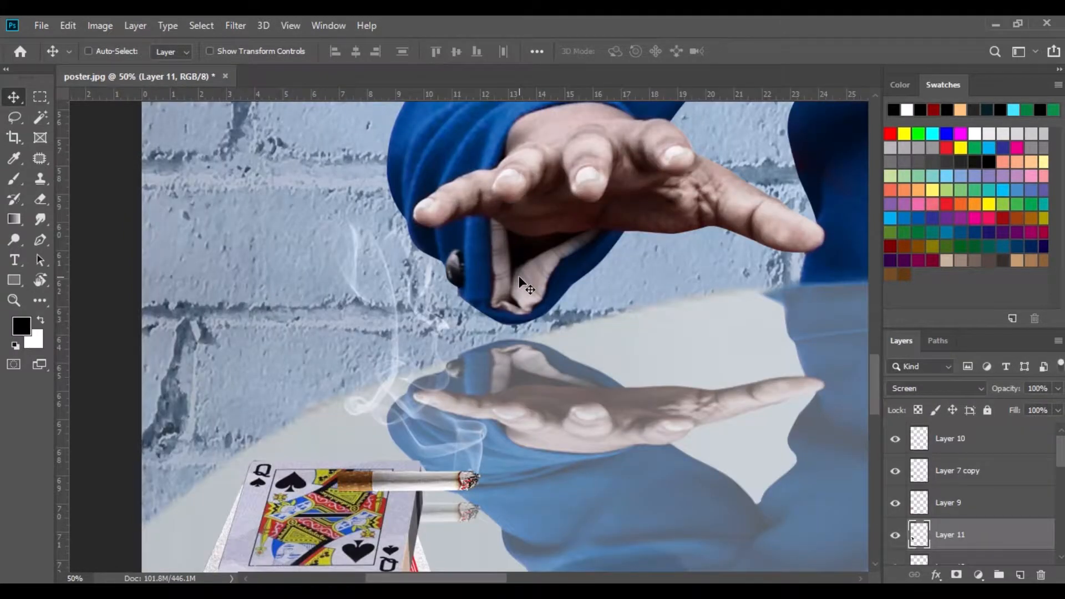
Load the outline of the cigarette on Layer 10 as a selection and add an empty layer above it for brushing.
{"action": "key", "text": "ctrl+minus"}
{"action": "key", "text": "ctrl+minus"}
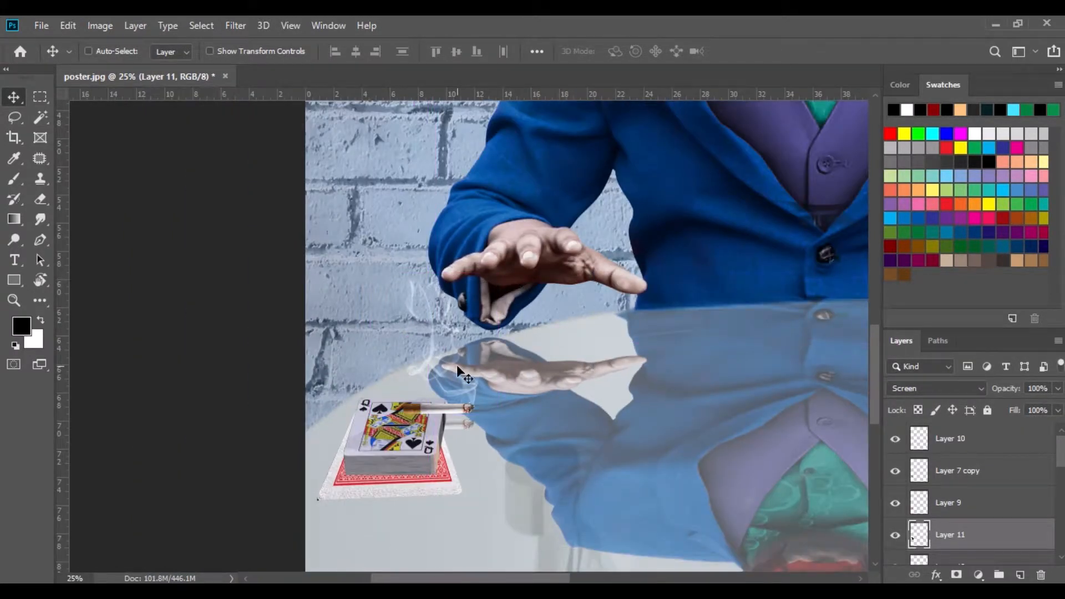
{"action": "left_click_drag", "start_coordinate": [919, 511], "coordinate": [920, 521]}
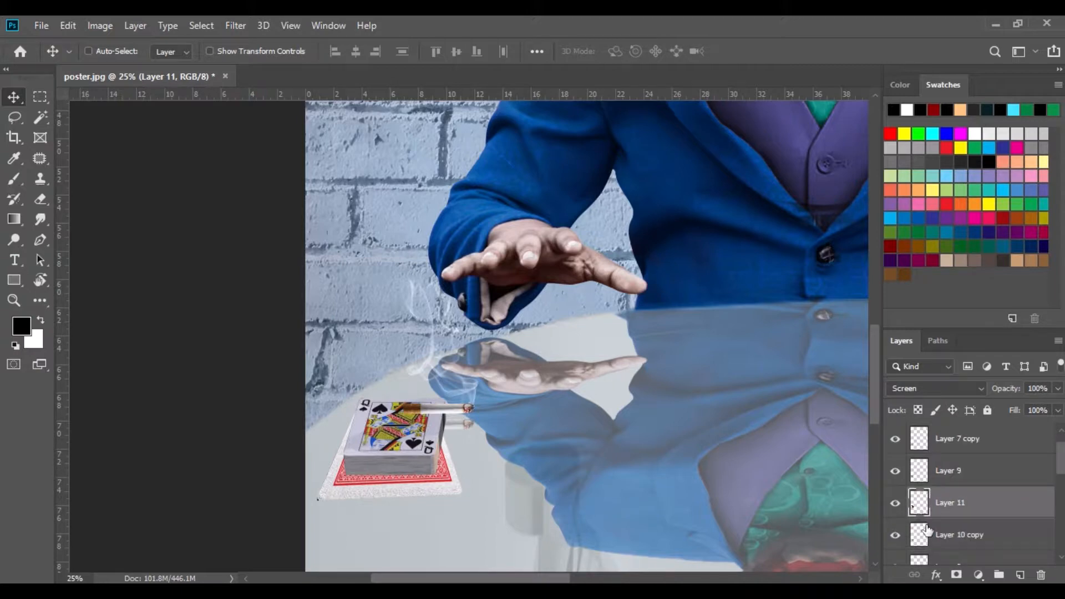
{"action": "scroll", "coordinate": [894, 540], "scroll_direction": "down", "scroll_amount": 1}
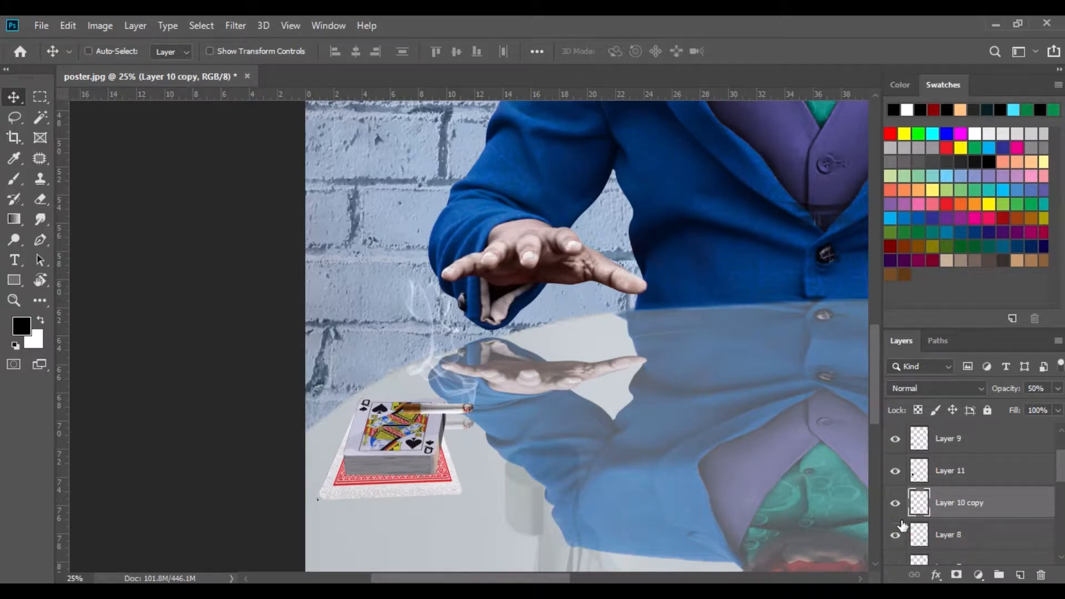
{"action": "scroll", "coordinate": [903, 450], "scroll_direction": "up", "scroll_amount": 2}
{"action": "left_click", "coordinate": [895, 439]}
{"action": "left_click", "coordinate": [958, 444]}
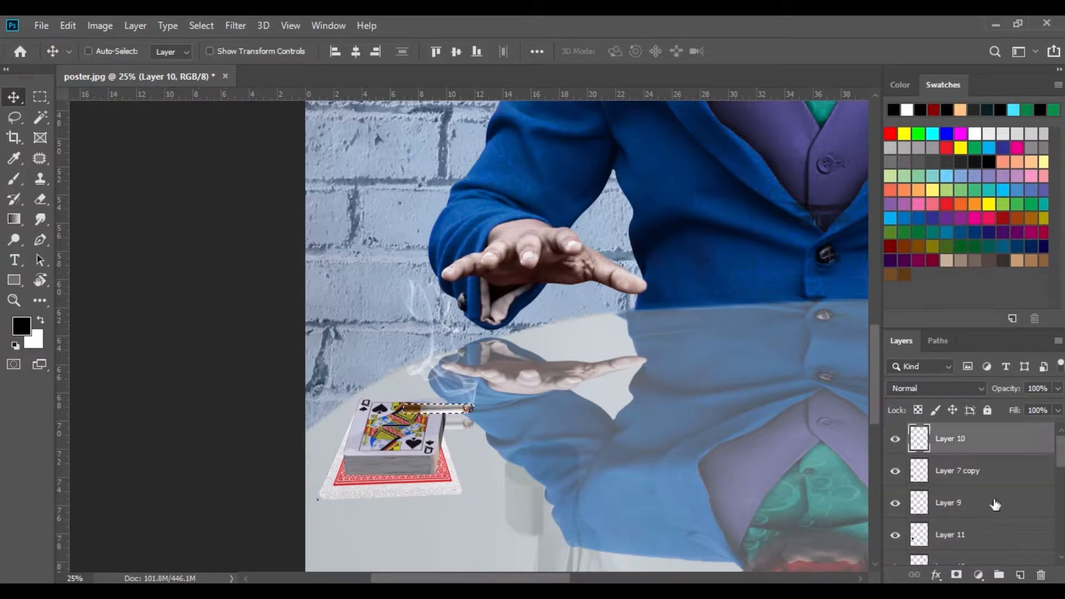
{"action": "left_click", "coordinate": [1020, 576]}
{"action": "left_click", "coordinate": [14, 179]}
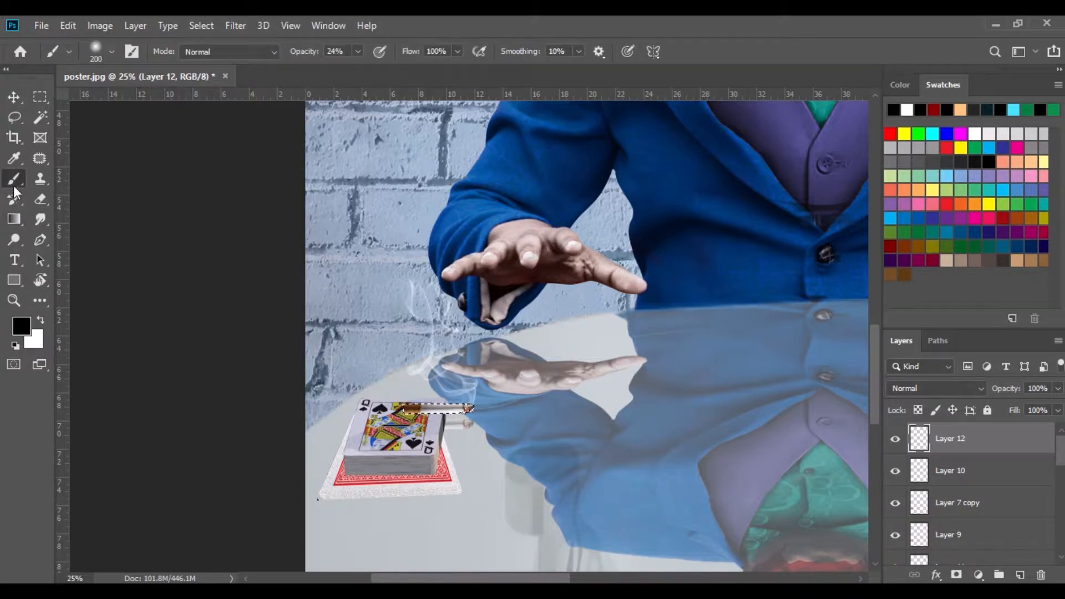
Shade the selected cigarette with a soft black 200 px brush at 24% opacity, and deselect.
{"action": "key", "text": "ctrl+plus"}
{"action": "key", "text": "ctrl+plus"}
{"action": "key", "text": "ctrl+plus"}
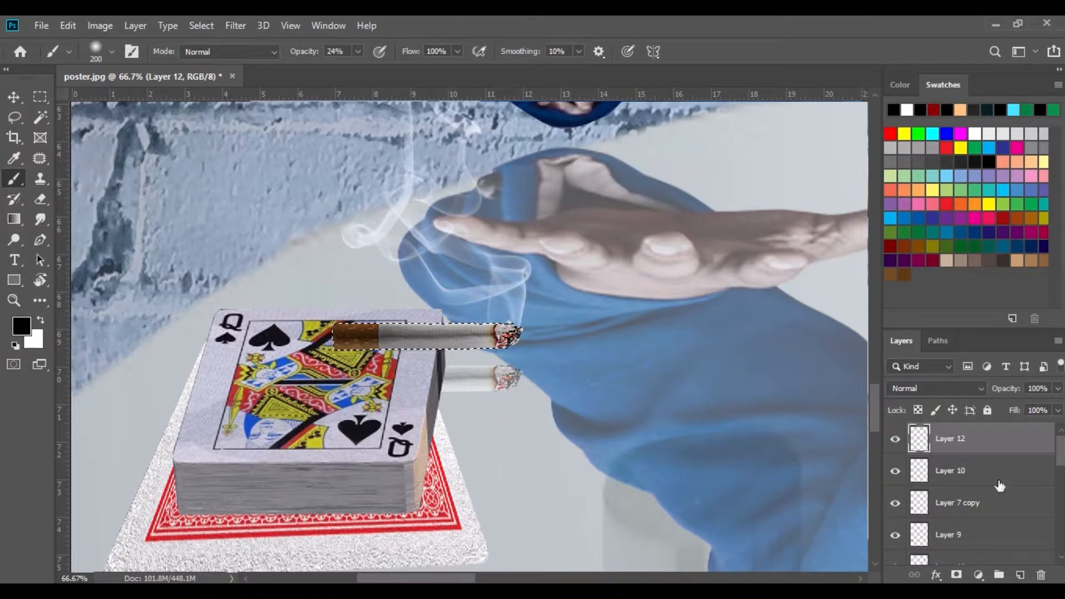
{"action": "scroll", "coordinate": [931, 454], "scroll_direction": "down", "scroll_amount": 2}
{"action": "left_click", "coordinate": [201, 26]}
{"action": "left_click", "coordinate": [220, 57]}
Add an empty layer above Layer 7 copy and load the card deck's outline as a selection.
{"action": "scroll", "coordinate": [934, 537], "scroll_direction": "down", "scroll_amount": 2}
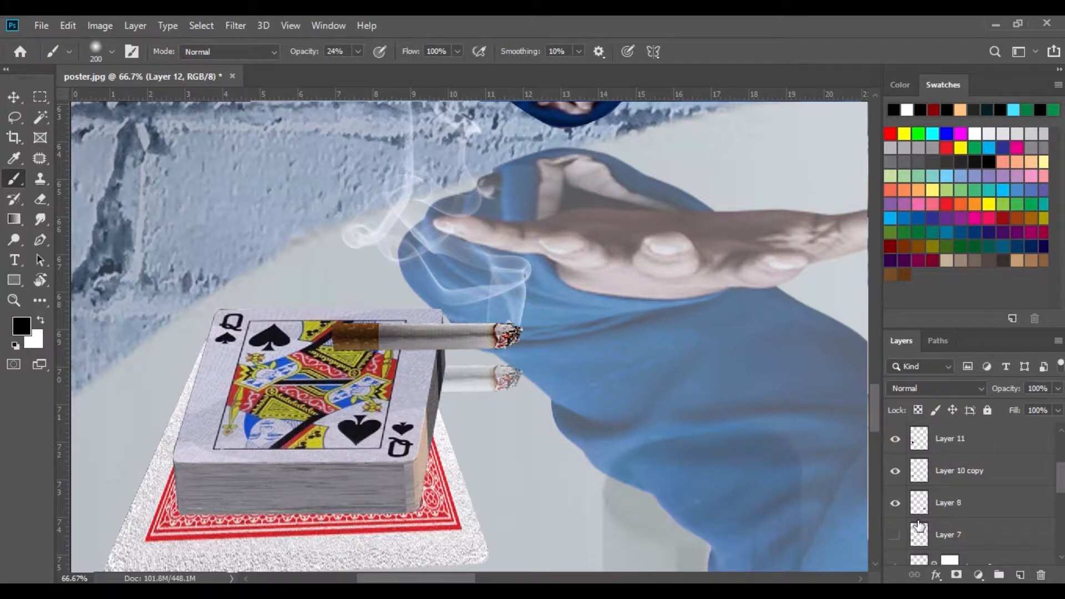
{"action": "left_click", "coordinate": [895, 473]}
{"action": "left_click", "coordinate": [895, 471]}
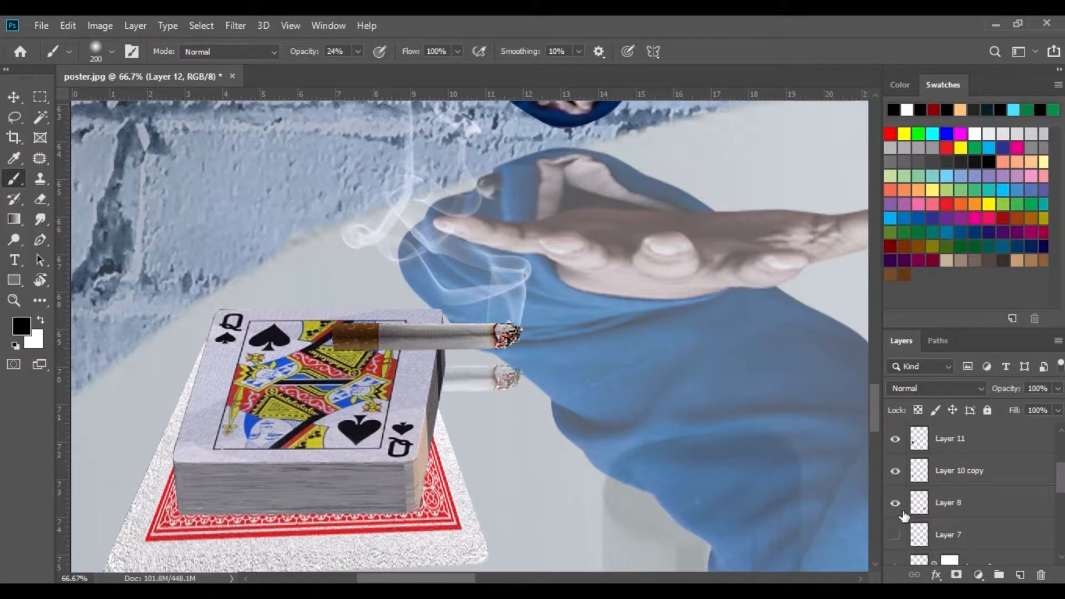
{"action": "scroll", "coordinate": [896, 461], "scroll_direction": "up", "scroll_amount": 2}
{"action": "left_click", "coordinate": [895, 476]}
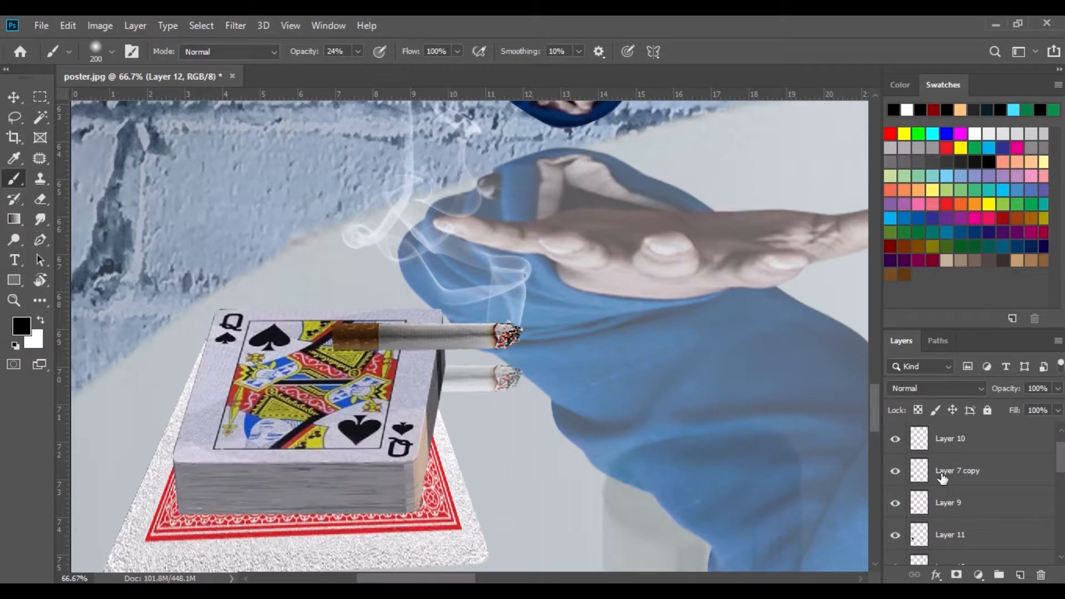
{"action": "left_click", "coordinate": [946, 475]}
{"action": "left_click", "coordinate": [1020, 575]}
{"action": "left_click", "coordinate": [919, 504], "text": "ctrl"}
Paint a soft black shadow on the card deck beneath the cigarette with a smaller brush, and deselect.
{"action": "key", "text": "bracketleft"}
{"action": "key", "text": "bracketleft"}
{"action": "key", "text": "bracketleft"}
{"action": "key", "text": "bracketleft"}
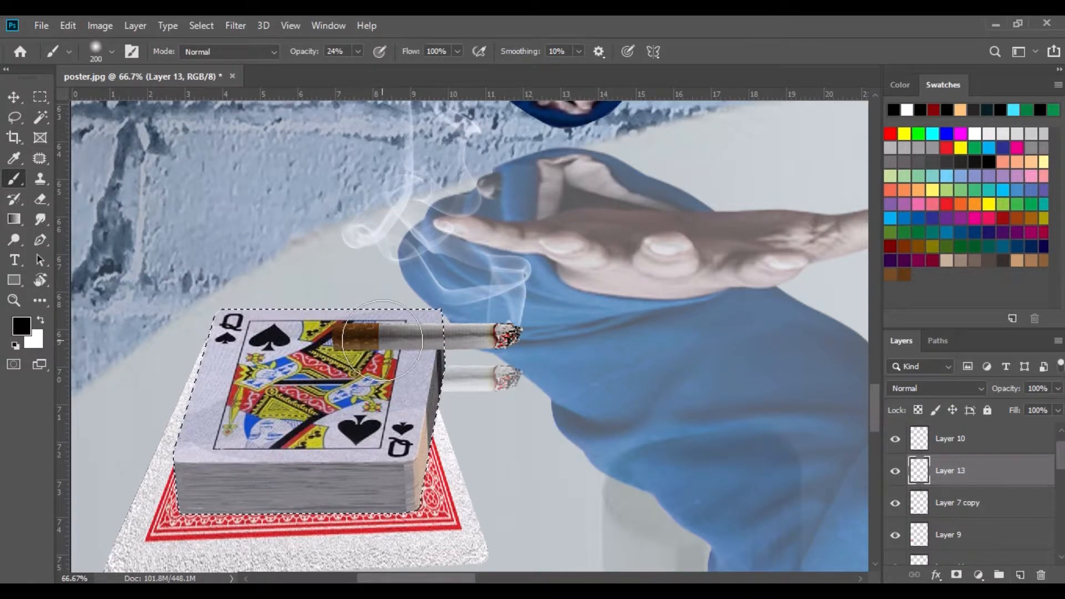
{"action": "mouse_move", "coordinate": [391, 340]}
{"action": "left_mouse_down"}
{"action": "mouse_move", "coordinate": [452, 362]}
{"action": "mouse_move", "coordinate": [388, 339]}
{"action": "mouse_move", "coordinate": [336, 339]}
{"action": "left_mouse_up"}
{"action": "left_click", "coordinate": [19, 102]}
{"action": "left_click", "coordinate": [203, 27]}
{"action": "left_click", "coordinate": [218, 55]}
{"action": "key", "text": "ctrl+minus"}
{"action": "key", "text": "ctrl+minus"}
{"action": "key", "text": "ctrl+minus"}
{"action": "key", "text": "ctrl+minus"}
{"action": "key", "text": "ctrl+minus"}
{"action": "key", "text": "ctrl+minus"}
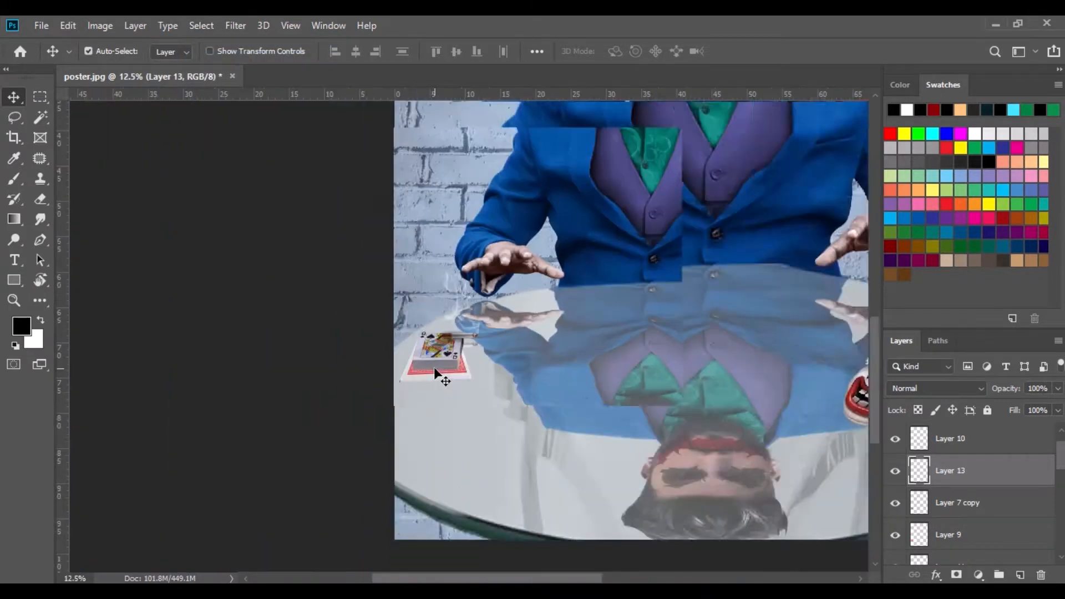
Apply the Camera Raw Filter to Layer 4 with Contrast +8, Highlights -28, Shadows +13, Blacks -20 and Clarity +12.
{"action": "scroll", "coordinate": [1001, 518], "scroll_direction": "down", "scroll_amount": 10}
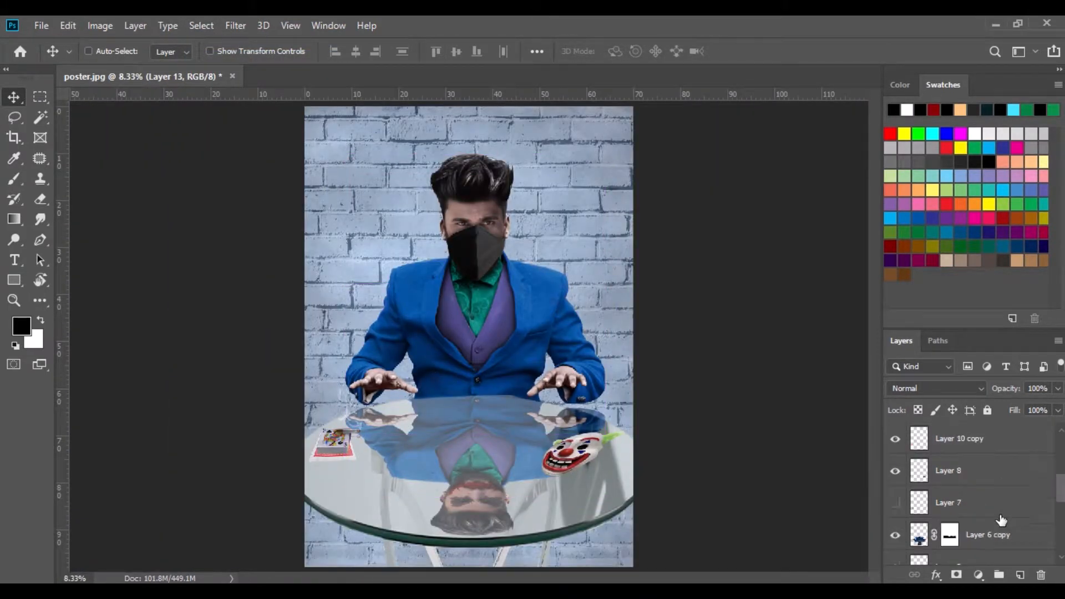
{"action": "left_click", "coordinate": [941, 474]}
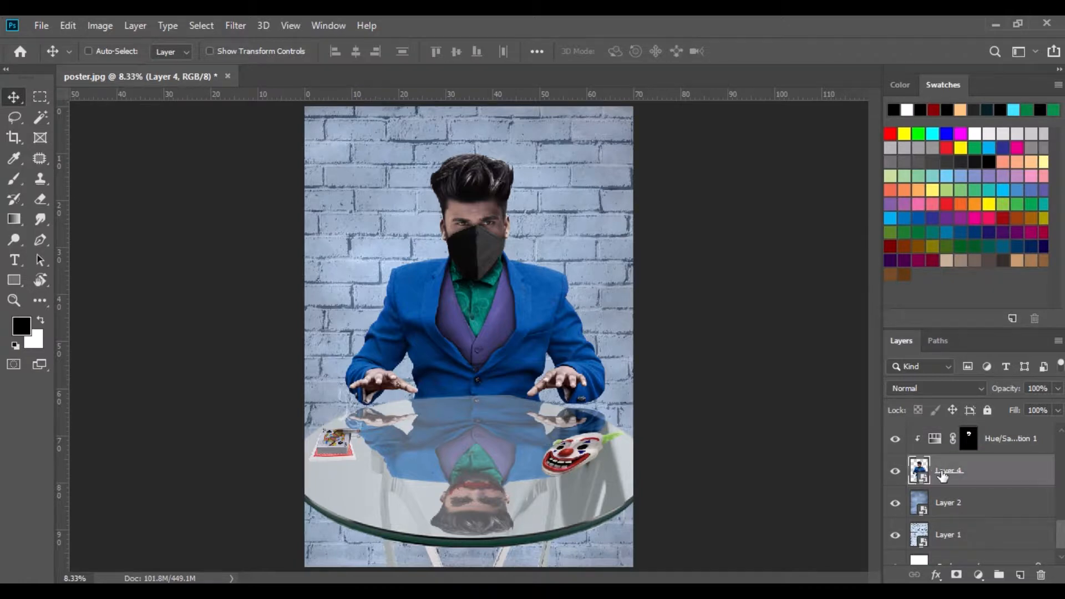
{"action": "left_click", "coordinate": [235, 26]}
{"action": "left_click", "coordinate": [260, 114]}
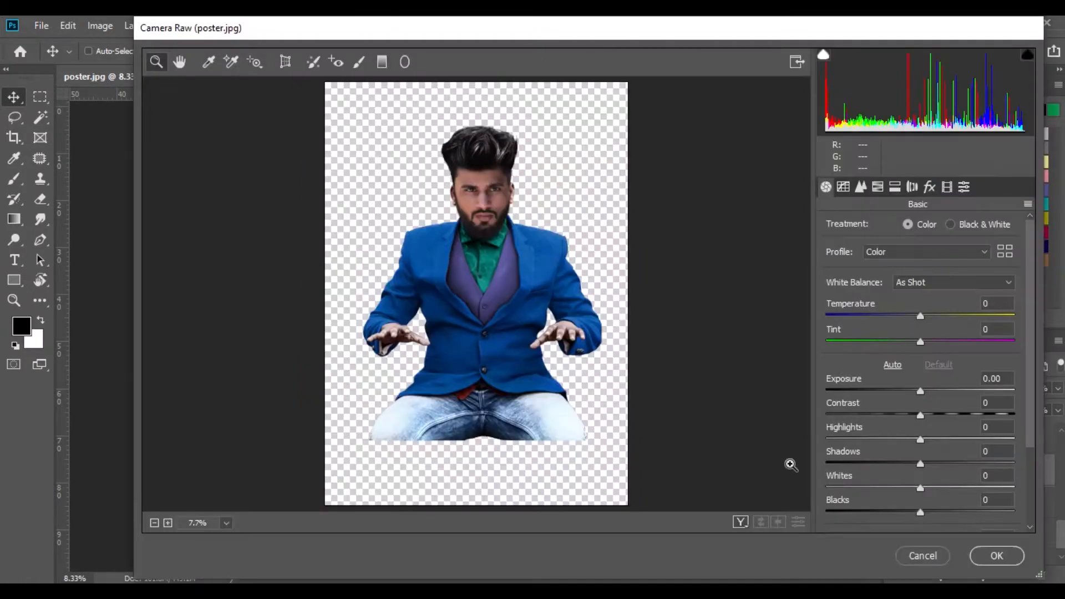
{"action": "left_click_drag", "start_coordinate": [934, 466], "coordinate": [935, 465]}
{"action": "left_click_drag", "start_coordinate": [920, 439], "coordinate": [931, 416]}
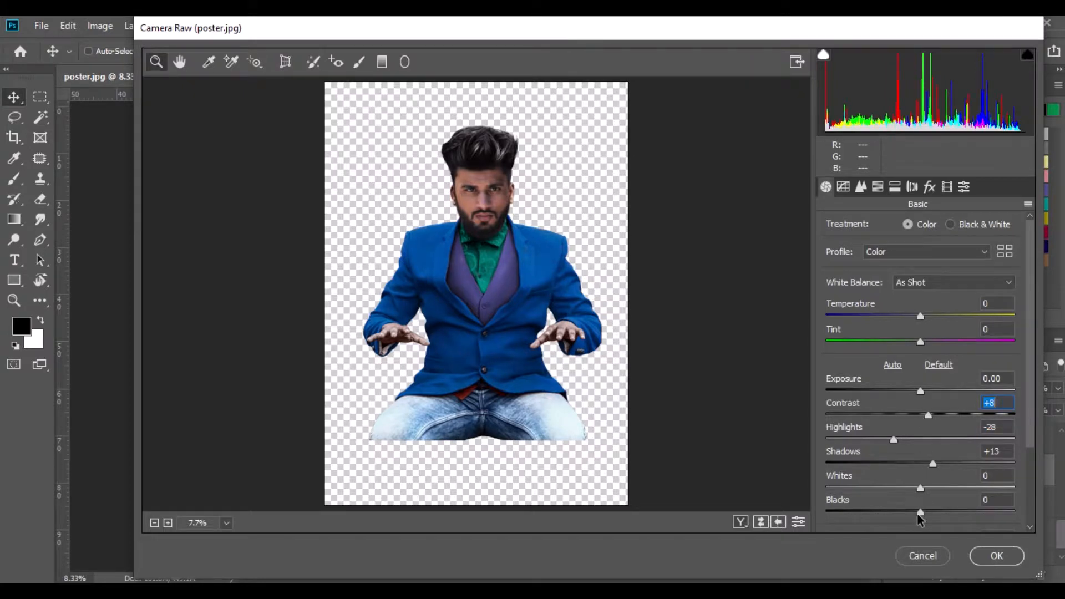
{"action": "left_click_drag", "start_coordinate": [918, 513], "coordinate": [901, 513]}
{"action": "scroll", "coordinate": [933, 480], "scroll_direction": "down", "scroll_amount": 2}
{"action": "left_click_drag", "start_coordinate": [921, 475], "coordinate": [933, 474]}
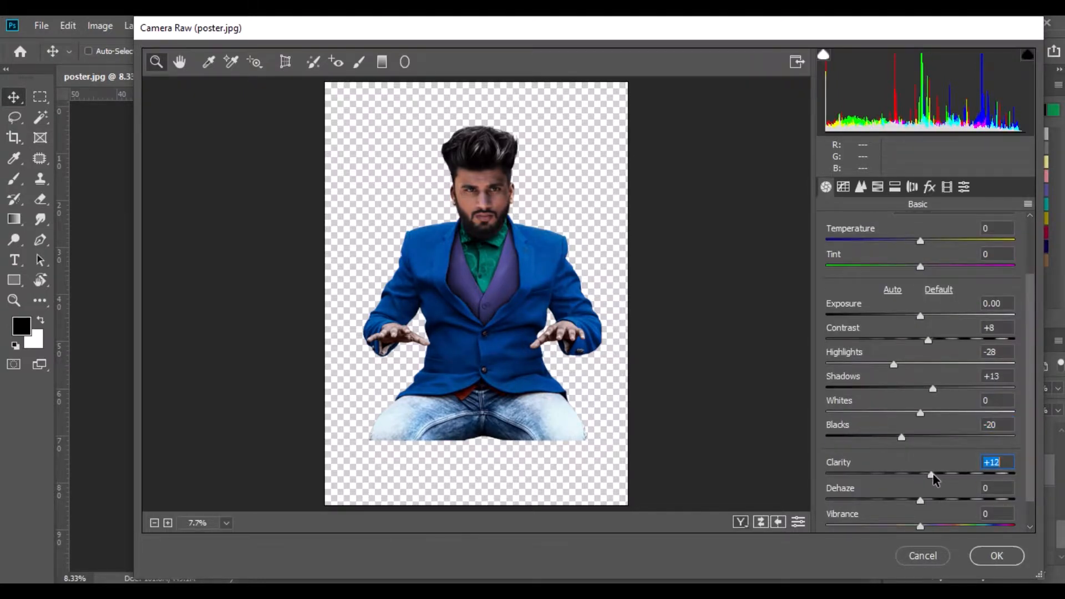
{"action": "left_click", "coordinate": [992, 554]}
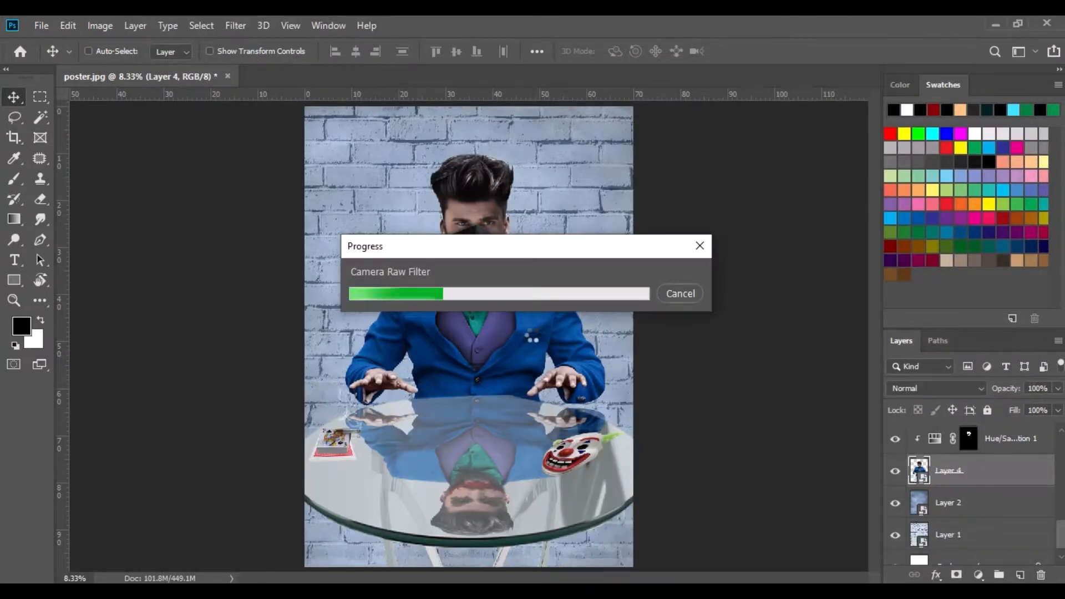
Open Layer 6 copy in the Camera Raw Filter and set Contrast +10, Highlights -35, Shadows +25, Whites +9, Blacks -18 and Clarity +23.
{"action": "scroll", "coordinate": [961, 494], "scroll_direction": "up", "scroll_amount": 4}
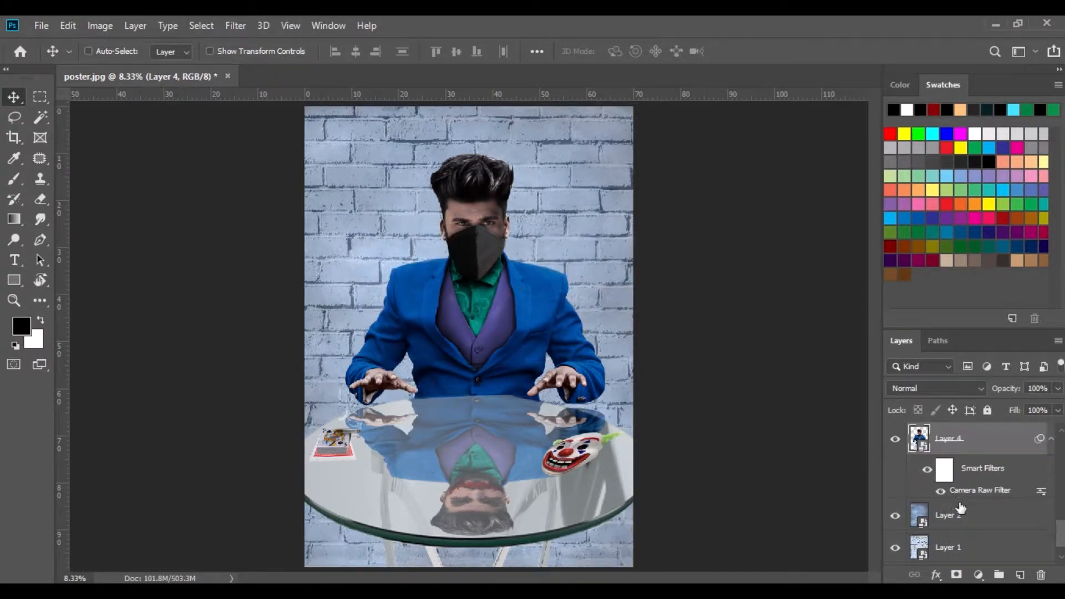
{"action": "left_click", "coordinate": [920, 445]}
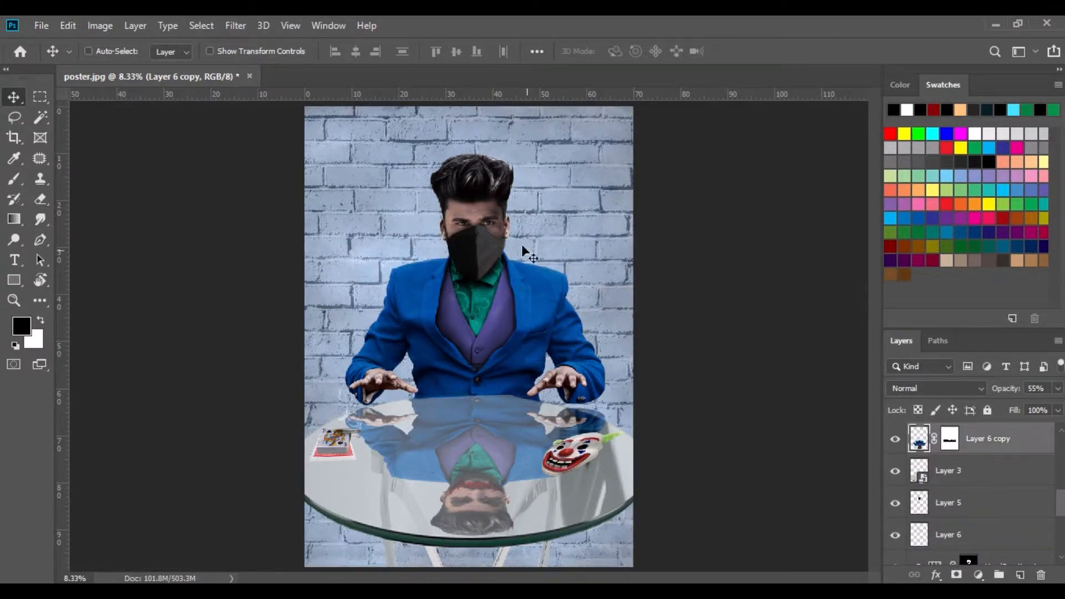
{"action": "left_click", "coordinate": [235, 25]}
{"action": "left_click", "coordinate": [249, 123]}
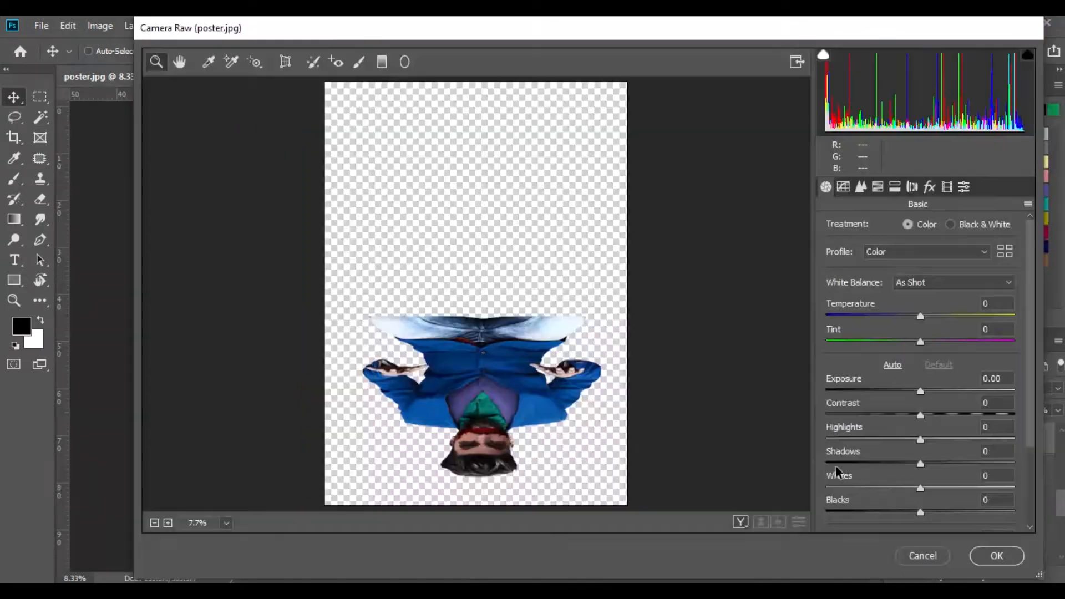
{"action": "left_click_drag", "start_coordinate": [920, 463], "coordinate": [935, 466]}
{"action": "left_click_drag", "start_coordinate": [920, 439], "coordinate": [904, 475]}
{"action": "scroll", "coordinate": [921, 469], "scroll_direction": "down", "scroll_amount": 1}
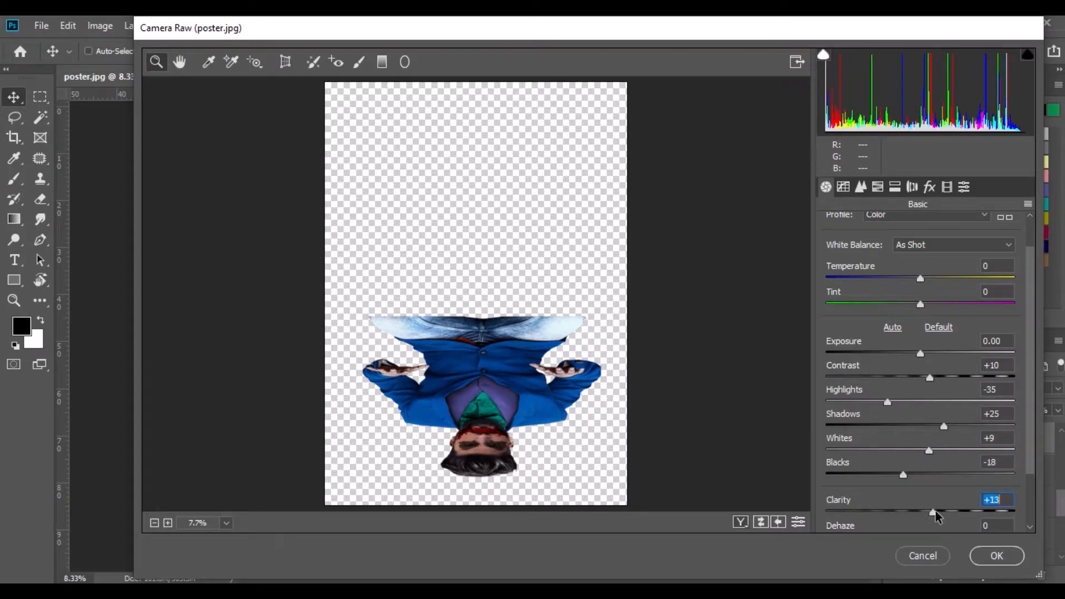
Set Exposure to +0.35 and Vibrance to -12 for the reflection, and apply the Camera Raw Filter.
{"action": "scroll", "coordinate": [925, 499], "scroll_direction": "up", "scroll_amount": 1}
{"action": "left_click_drag", "start_coordinate": [920, 391], "coordinate": [926, 391]}
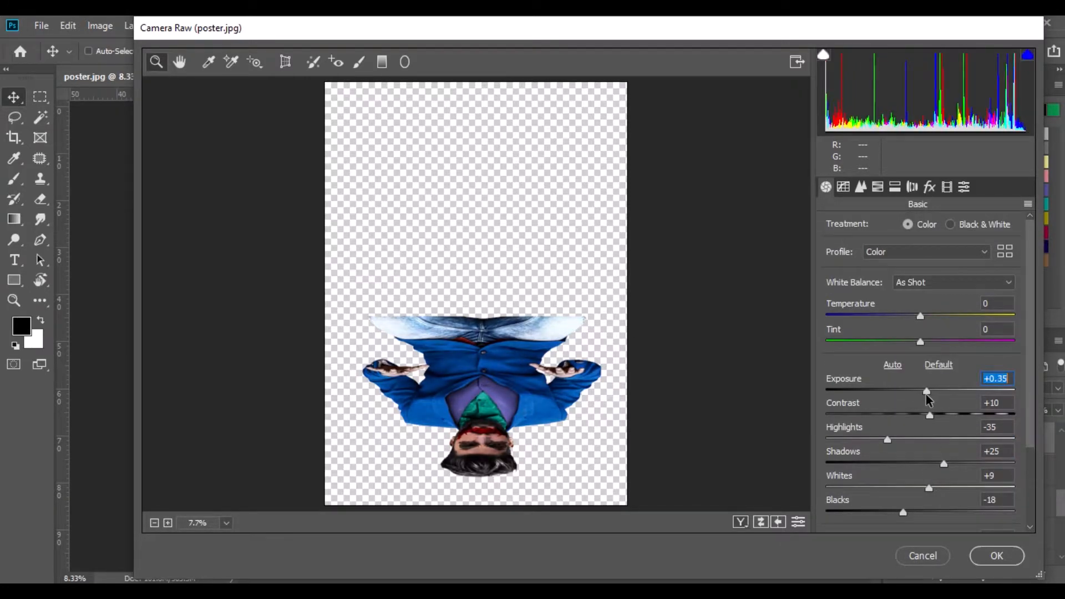
{"action": "scroll", "coordinate": [925, 427], "scroll_direction": "down", "scroll_amount": 2}
{"action": "left_click_drag", "start_coordinate": [922, 524], "coordinate": [906, 525]}
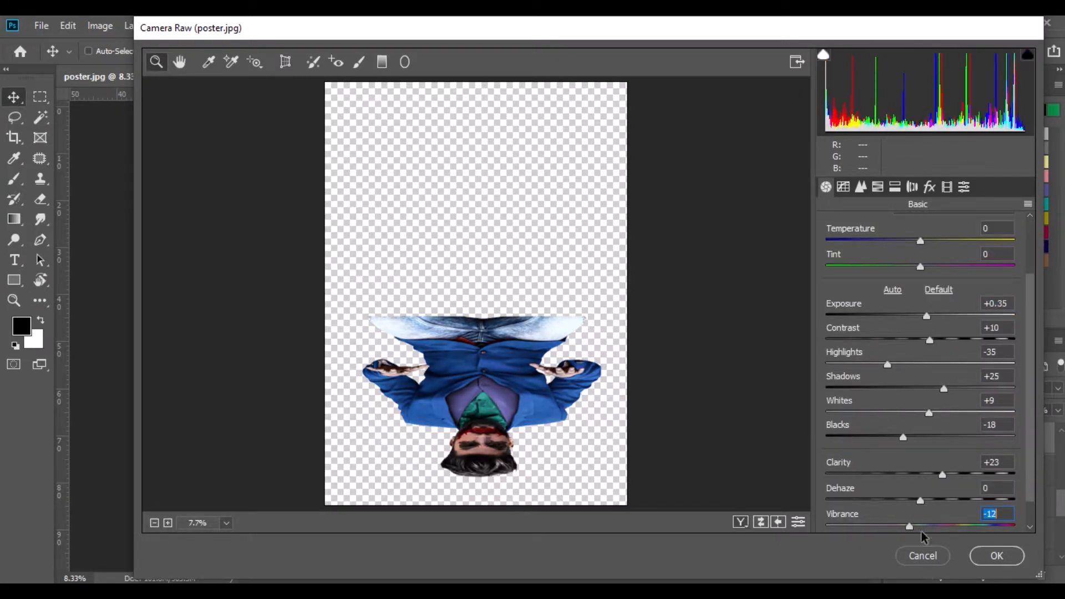
{"action": "left_click", "coordinate": [993, 555]}
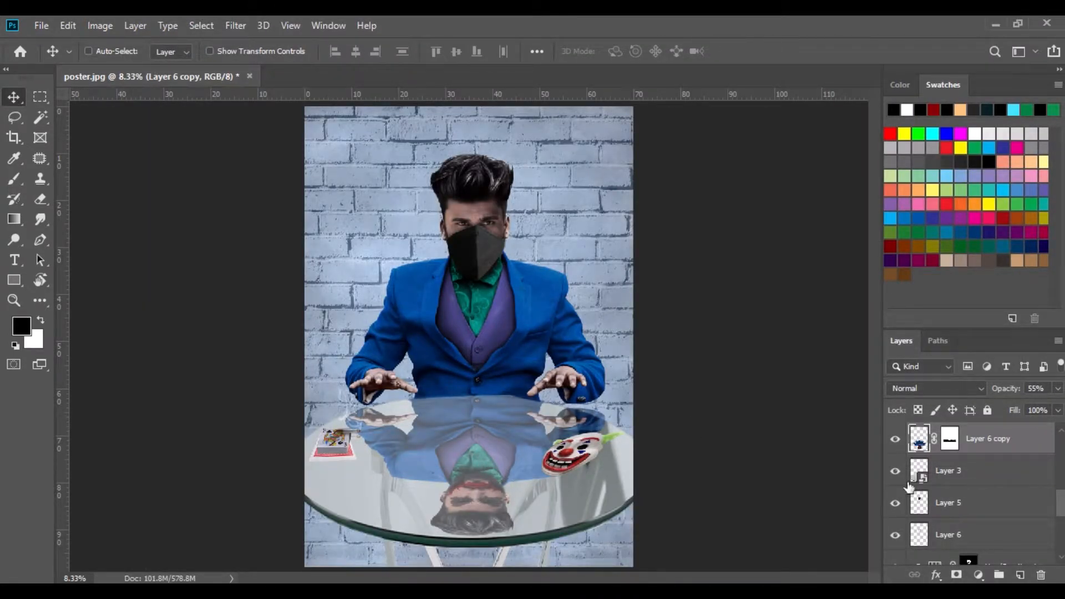
Apply the Camera Raw Filter to Layer 1 with Contrast +18, Highlights -18, Shadows +25, Blacks -17 and Clarity +21.
{"action": "scroll", "coordinate": [979, 527], "scroll_direction": "down", "scroll_amount": 6}
{"action": "left_click", "coordinate": [949, 521]}
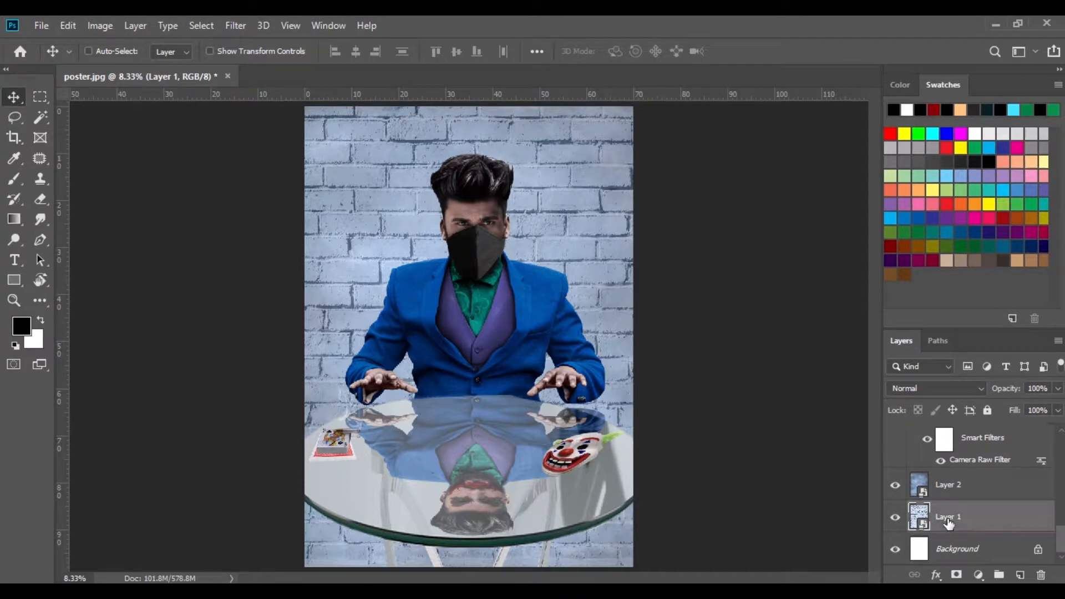
{"action": "left_click", "coordinate": [233, 26]}
{"action": "left_click", "coordinate": [272, 116]}
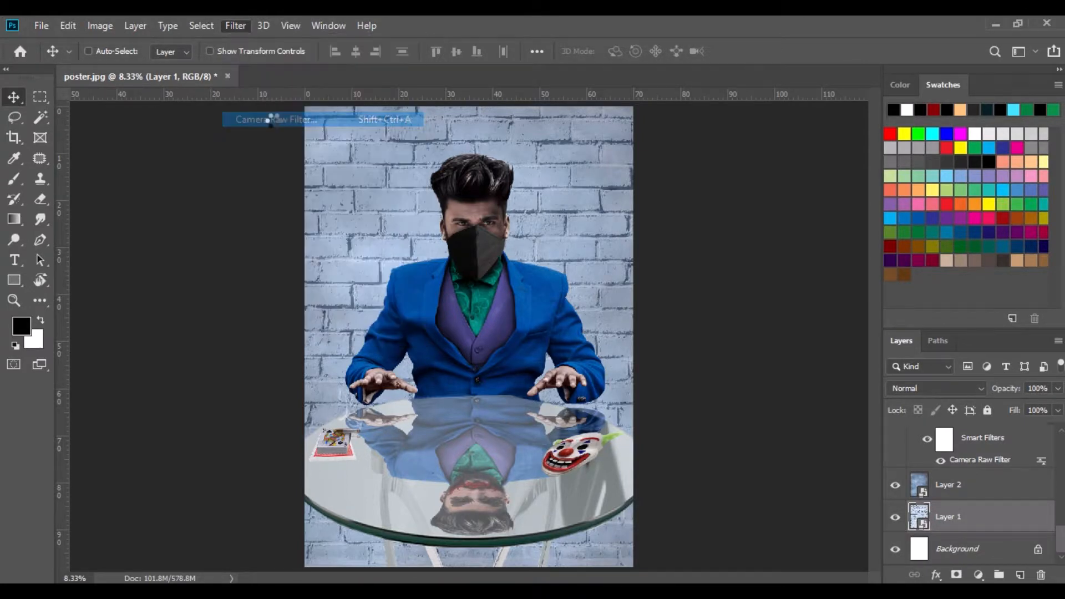
{"action": "left_click_drag", "start_coordinate": [943, 464], "coordinate": [944, 464]}
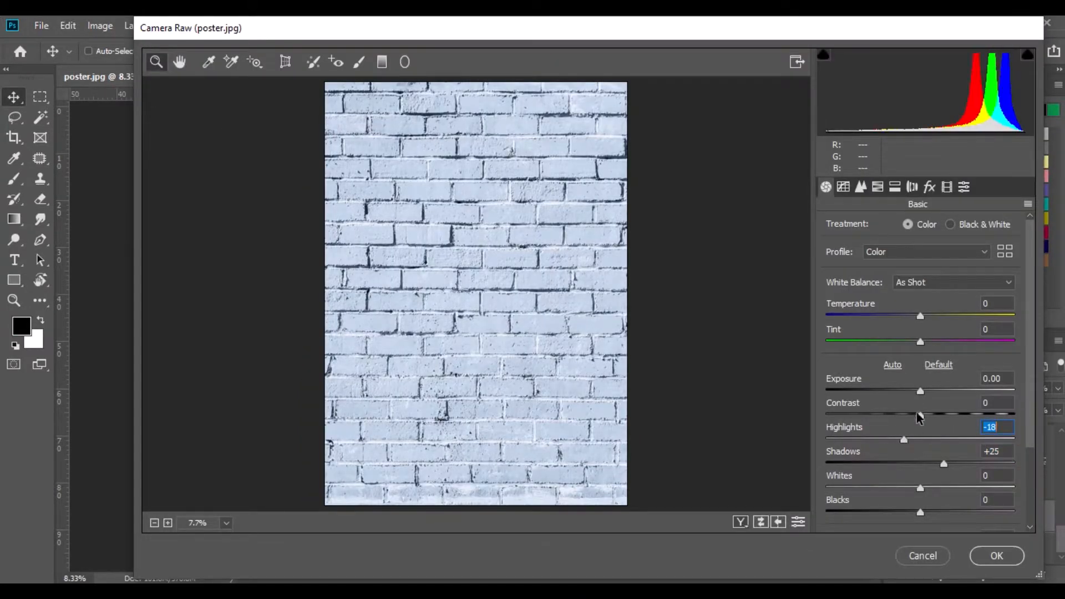
{"action": "left_click_drag", "start_coordinate": [937, 423], "coordinate": [938, 423]}
{"action": "scroll", "coordinate": [934, 470], "scroll_direction": "down", "scroll_amount": 2}
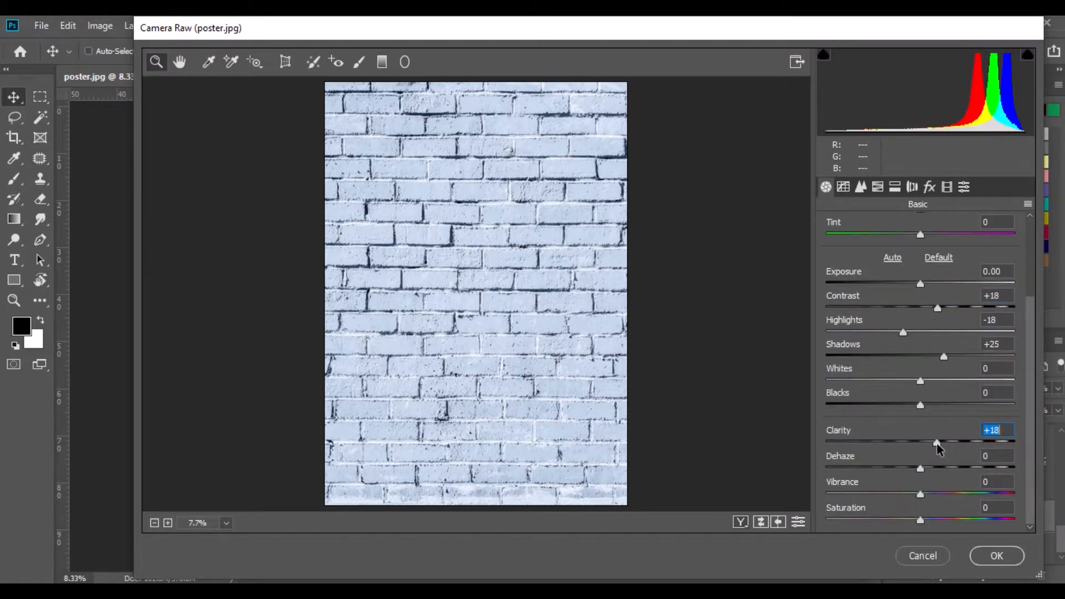
{"action": "left_click_drag", "start_coordinate": [918, 402], "coordinate": [904, 405]}
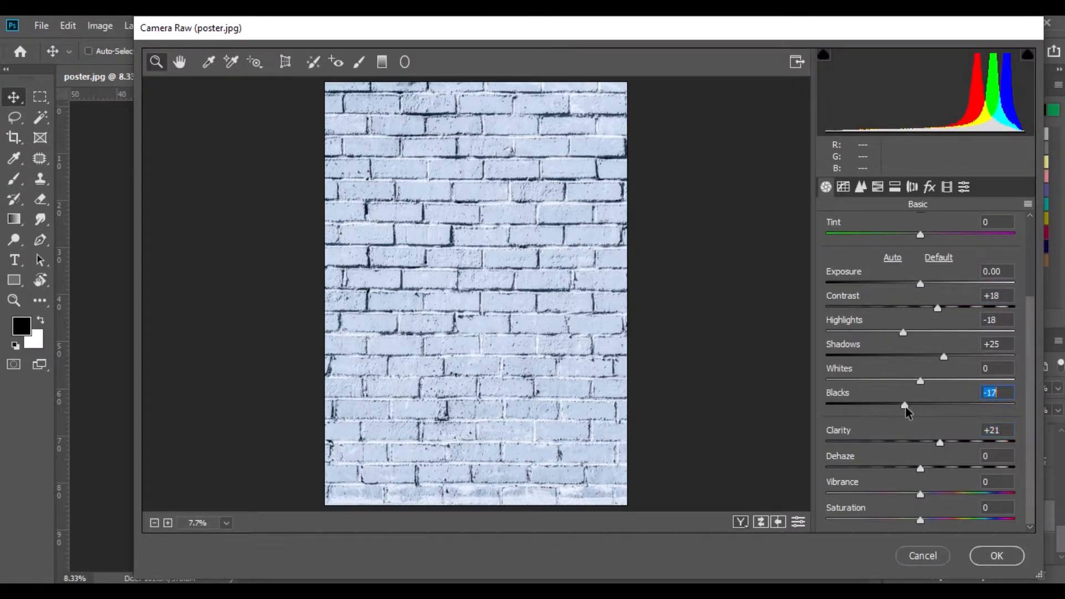
{"action": "left_click", "coordinate": [981, 553]}
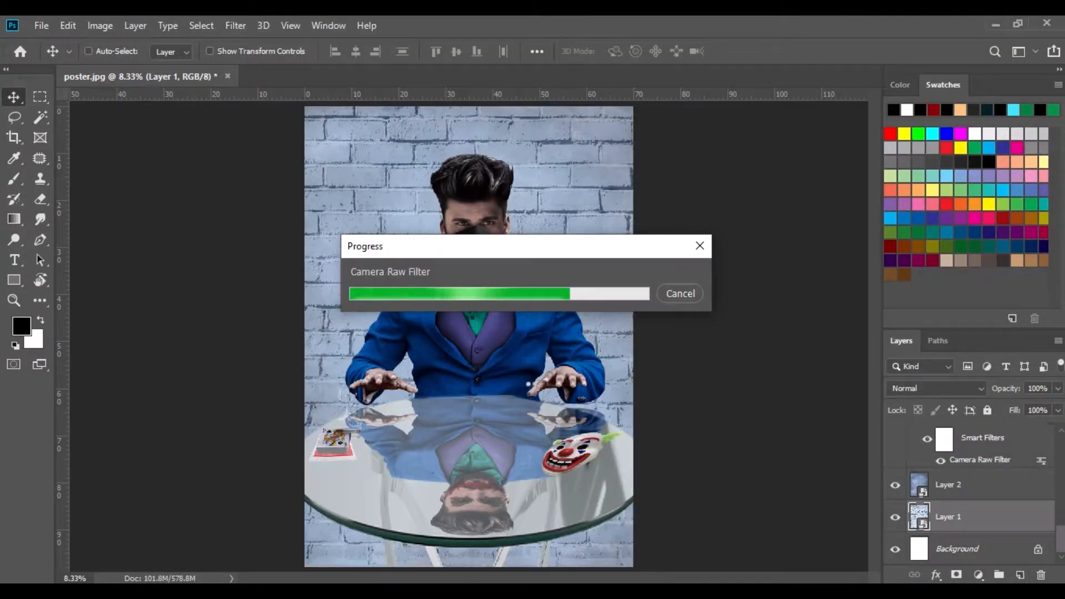
Transform Layer 2 so it covers only the lower part of the poster, starting at the man's chest.
{"action": "left_click", "coordinate": [943, 486]}
{"action": "left_click", "coordinate": [67, 26]}
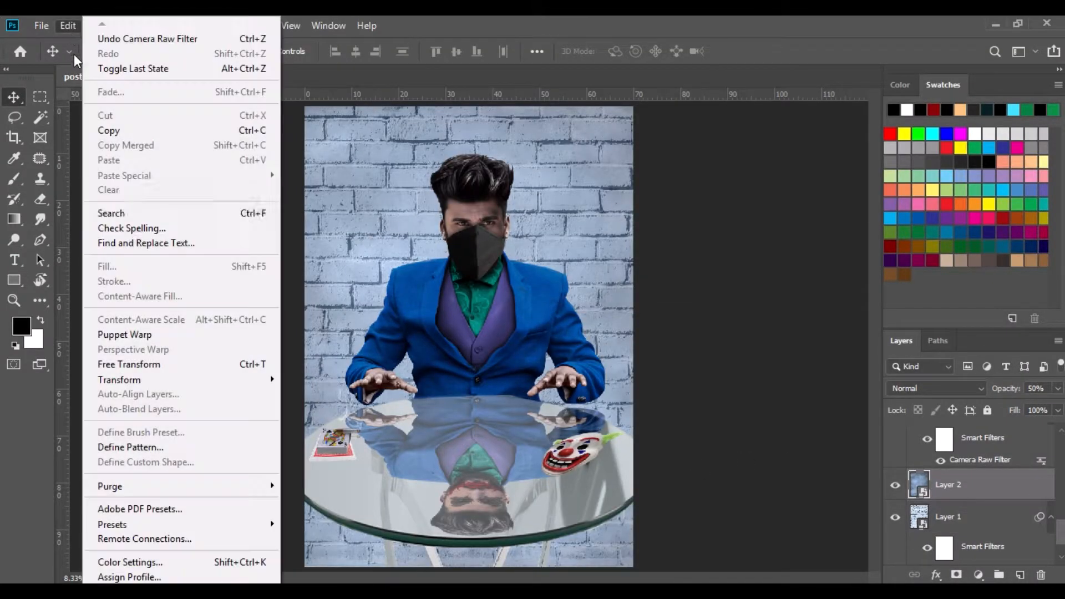
{"action": "left_click", "coordinate": [111, 364]}
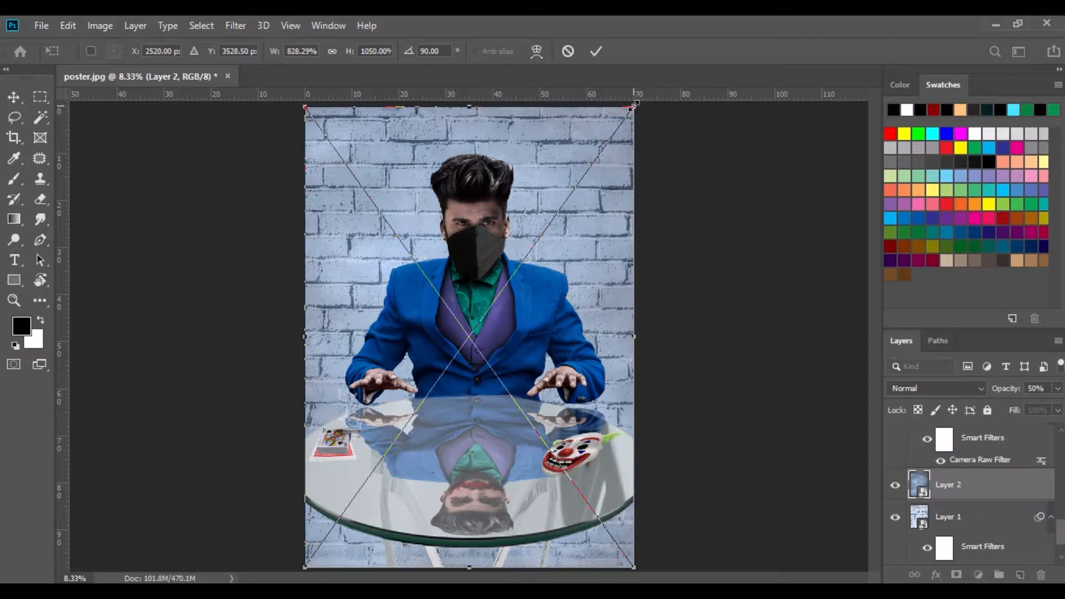
{"action": "left_click_drag", "start_coordinate": [634, 104], "coordinate": [735, 181]}
{"action": "left_click_drag", "start_coordinate": [469, 108], "coordinate": [485, 302]}
{"action": "key", "text": "Return"}
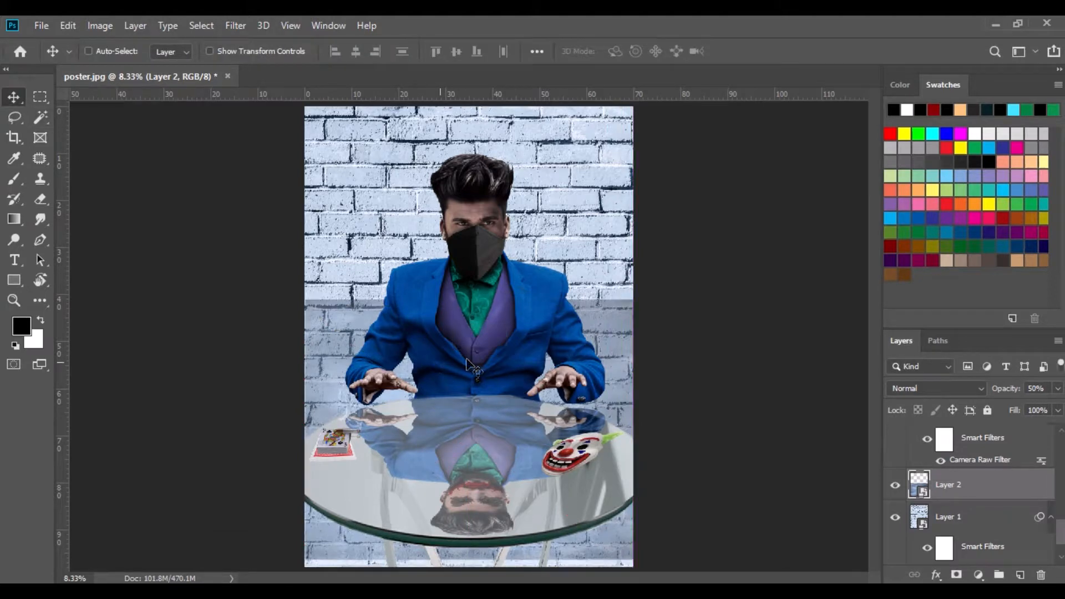
{"action": "left_click_drag", "start_coordinate": [636, 382], "coordinate": [743, 377]}
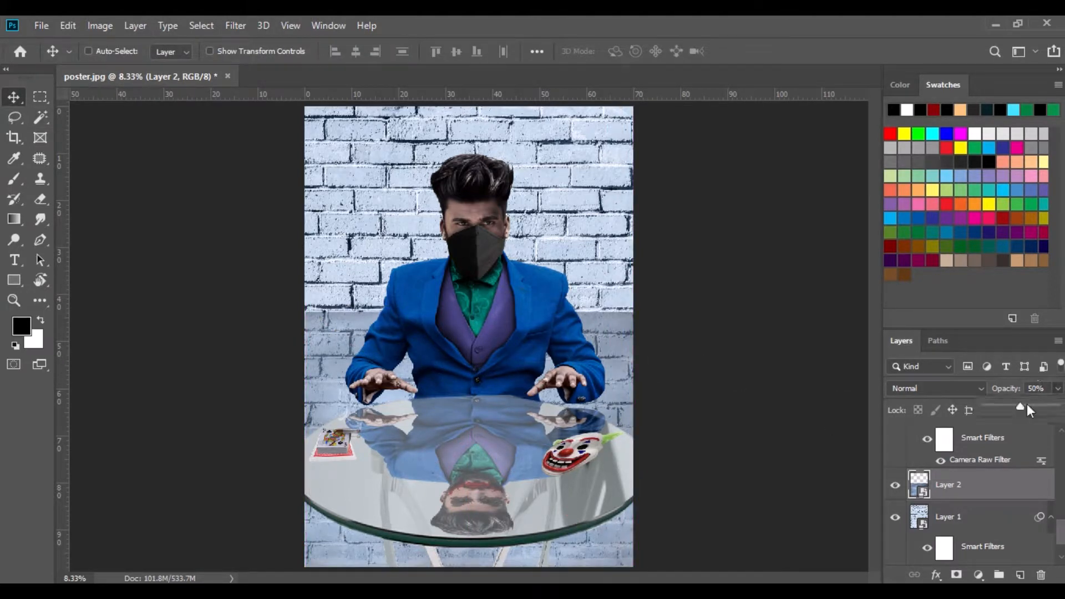
Raise Layer 2's opacity to 100% and stretch its upper edge up to the man's shoulders.
{"action": "left_click_drag", "start_coordinate": [1027, 405], "coordinate": [1056, 407]}
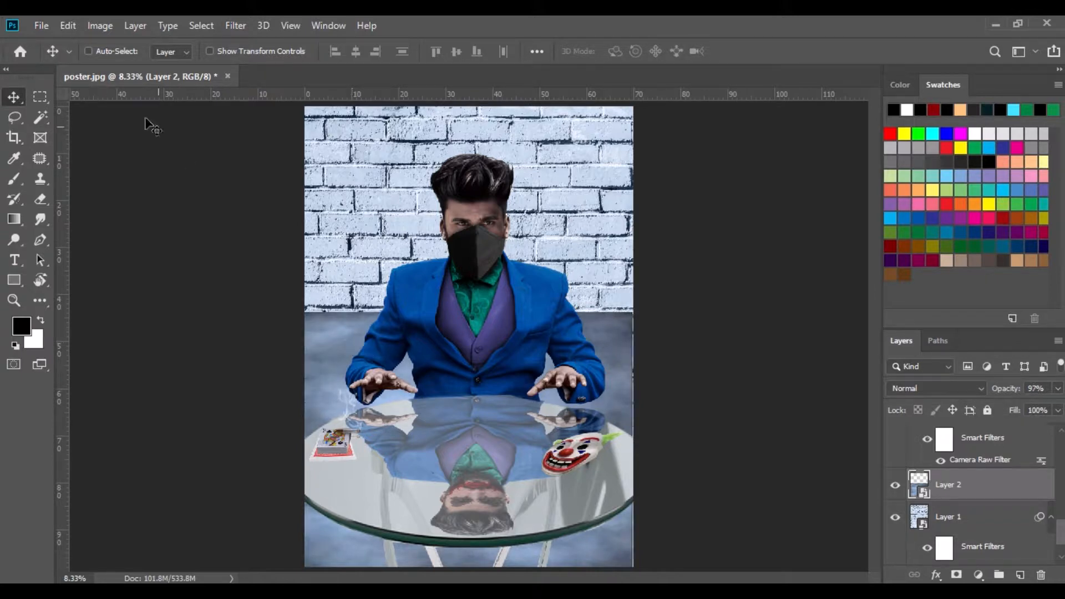
{"action": "left_click", "coordinate": [69, 25]}
{"action": "left_click", "coordinate": [149, 360]}
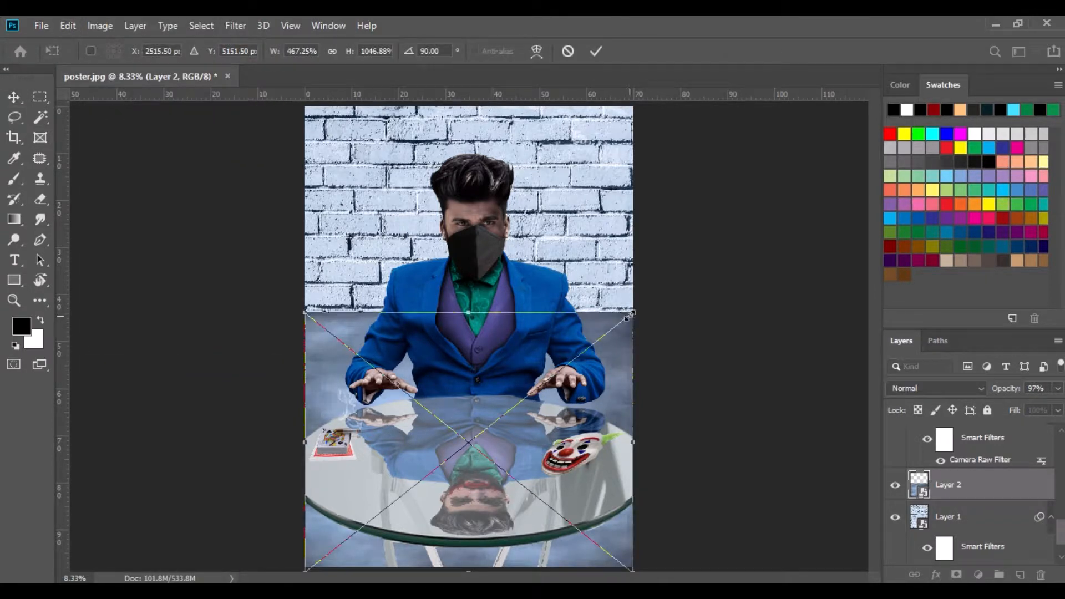
{"action": "left_click_drag", "start_coordinate": [633, 309], "coordinate": [657, 262]}
{"action": "left_click_drag", "start_coordinate": [470, 265], "coordinate": [470, 255]}
{"action": "key", "text": "Return"}
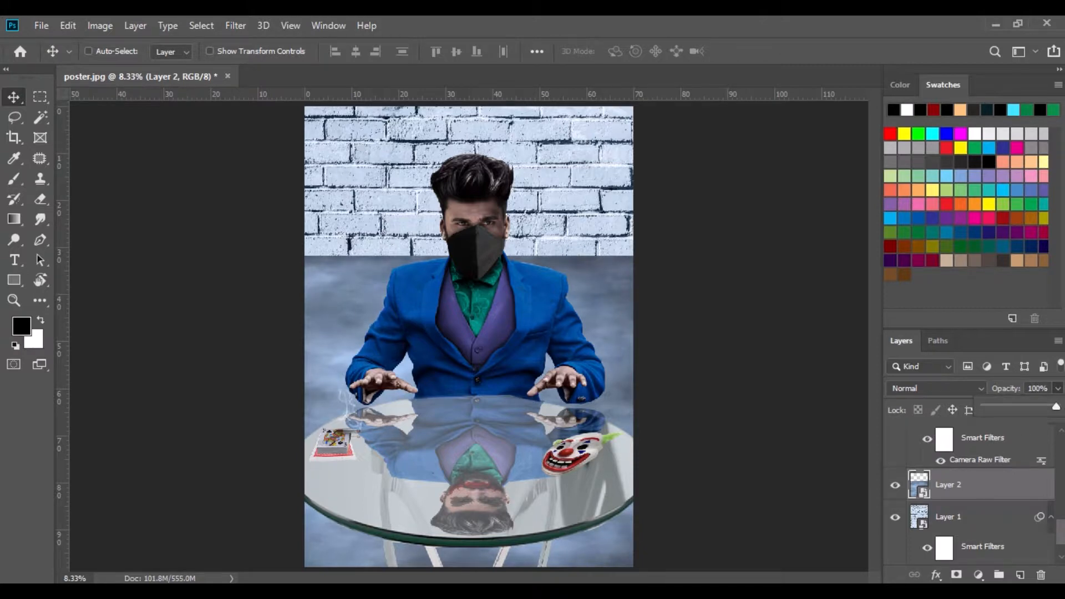
Add a mask to Layer 2 and fade its edges into the brick wall with linear black-to-transparent gradients.
{"action": "left_click", "coordinate": [957, 576]}
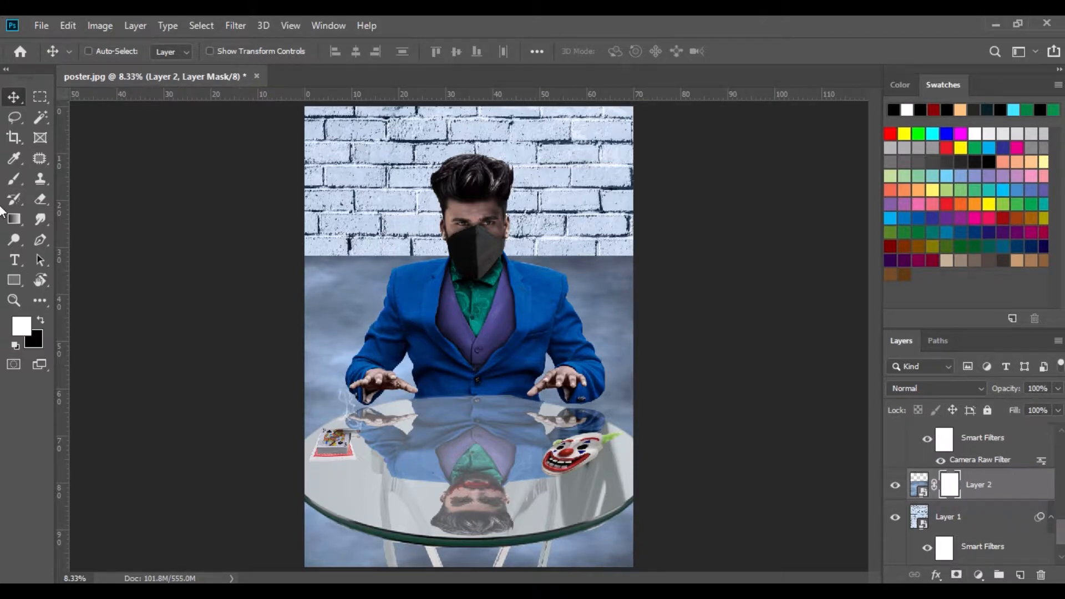
{"action": "left_click", "coordinate": [14, 219]}
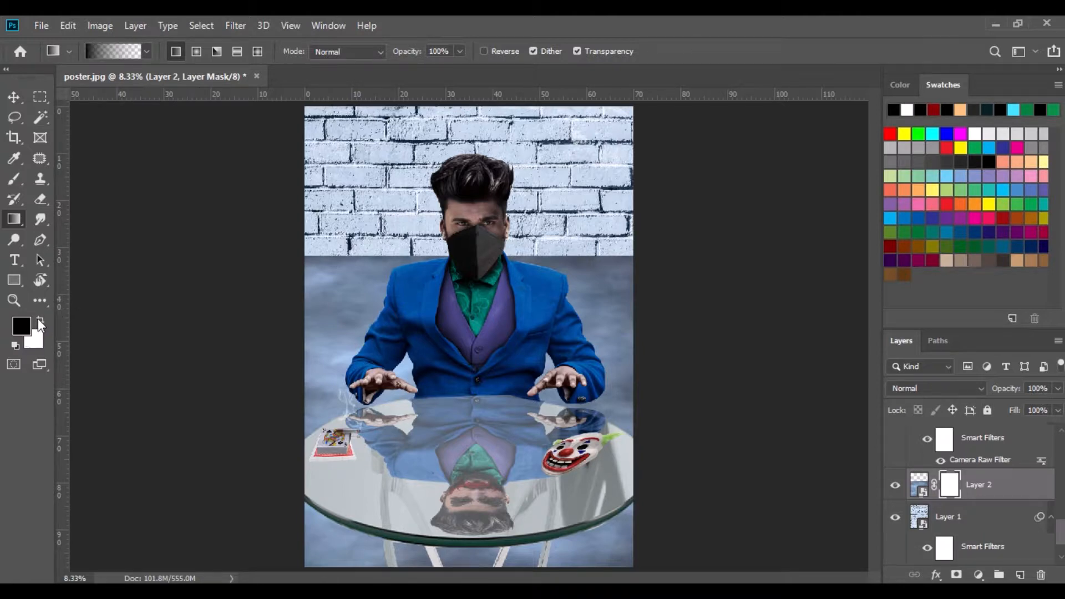
{"action": "left_click_drag", "start_coordinate": [496, 192], "coordinate": [500, 319]}
{"action": "left_click_drag", "start_coordinate": [487, 225], "coordinate": [484, 328]}
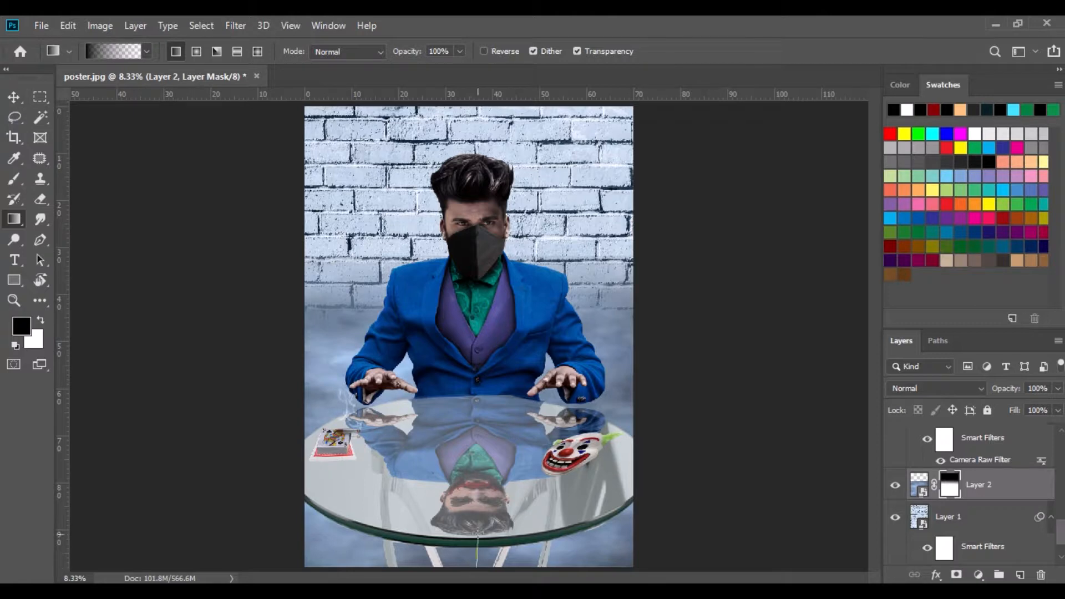
{"action": "left_click_drag", "start_coordinate": [477, 531], "coordinate": [478, 532]}
Move Layer 2 slightly up, set its opacity to 86% and stretch its lower edge downward.
{"action": "key", "text": "v"}
{"action": "mouse_move", "coordinate": [550, 359]}
{"action": "left_mouse_down"}
{"action": "mouse_move", "coordinate": [552, 304]}
{"action": "mouse_move", "coordinate": [550, 342]}
{"action": "left_mouse_up"}
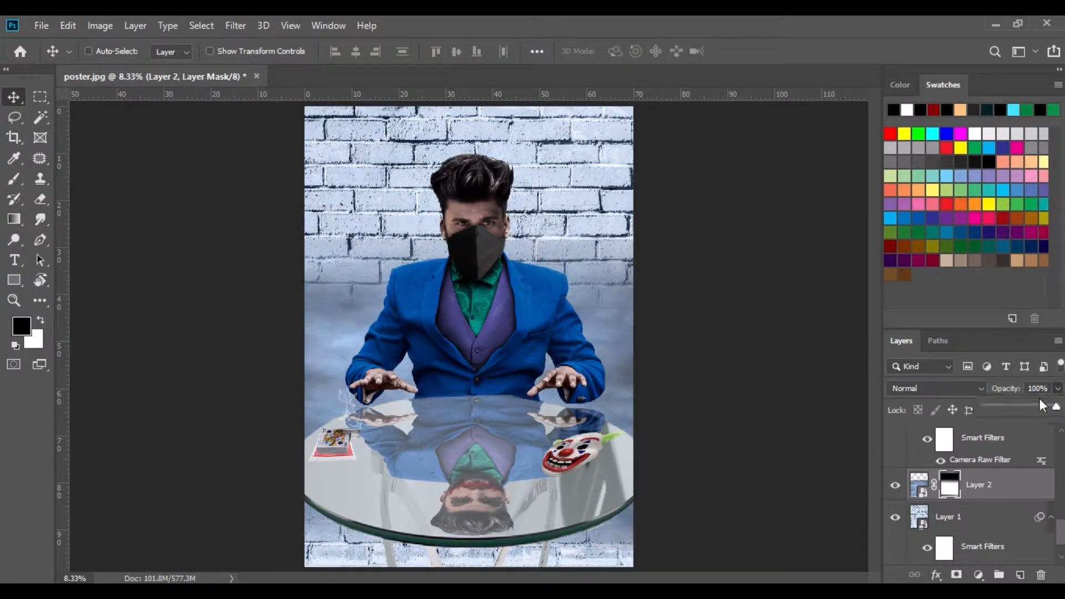
{"action": "left_click_drag", "start_coordinate": [1042, 406], "coordinate": [1046, 406]}
{"action": "left_click", "coordinate": [68, 25]}
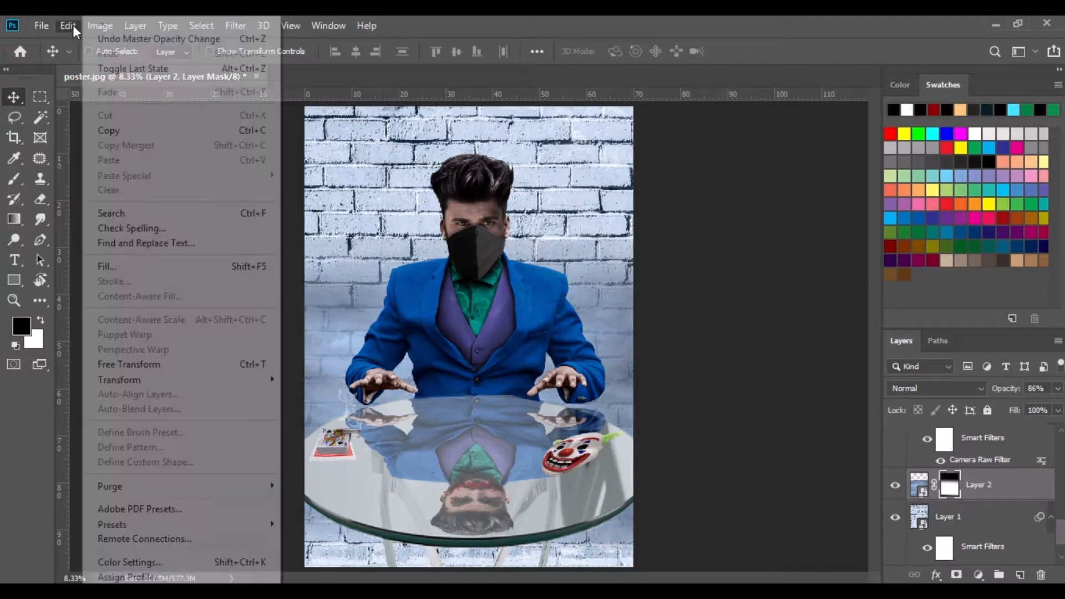
{"action": "left_click", "coordinate": [138, 364]}
{"action": "left_click_drag", "start_coordinate": [476, 564], "coordinate": [476, 569]}
{"action": "left_click", "coordinate": [13, 98]}
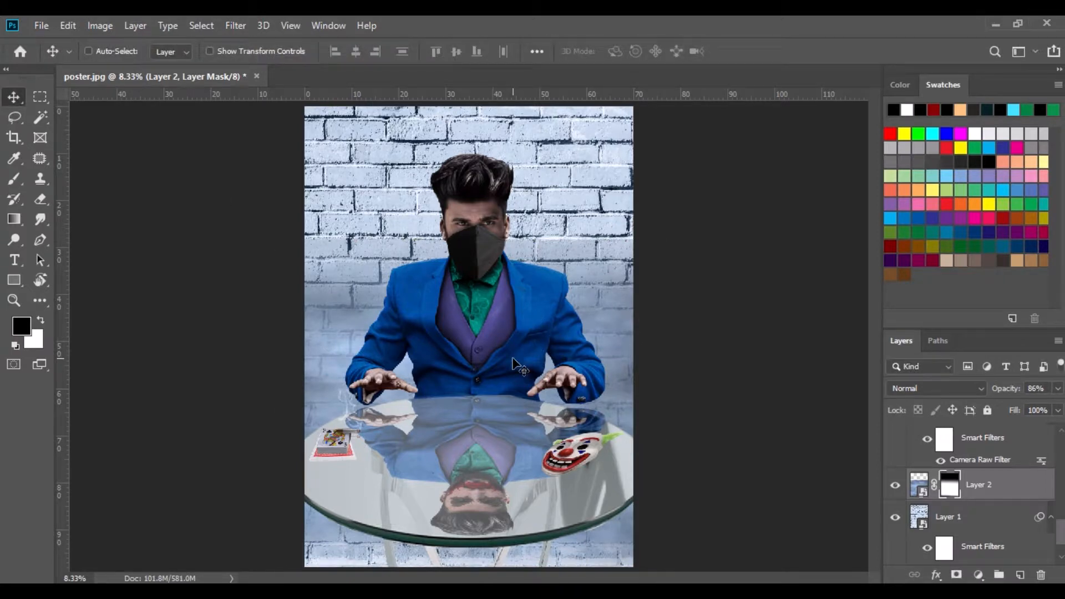
Load the man's outline from Layer 4 as a selection and create a new layer above the Hue/Saturation 1 adjustment.
{"action": "scroll", "coordinate": [927, 500], "scroll_direction": "up", "scroll_amount": 2}
{"action": "left_click", "coordinate": [918, 473], "text": "ctrl"}
{"action": "scroll", "coordinate": [943, 488], "scroll_direction": "up", "scroll_amount": 2}
{"action": "left_click", "coordinate": [993, 473]}
{"action": "left_click", "coordinate": [1020, 575]}
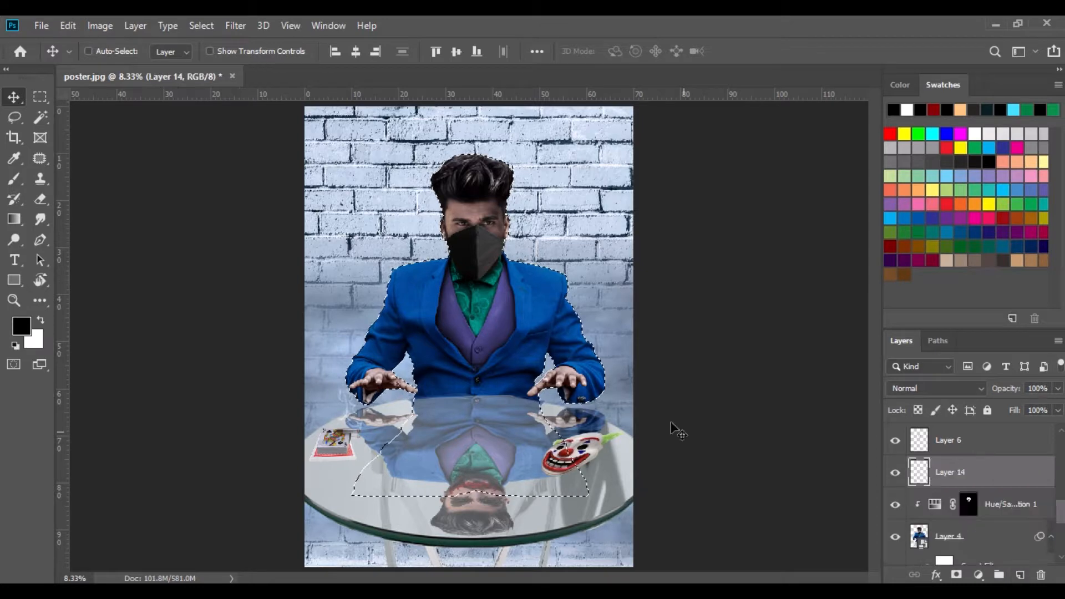
Sample the blue-grey wall colour for the Brush and set the new layer's blend mode to Screen.
{"action": "left_click", "coordinate": [14, 179]}
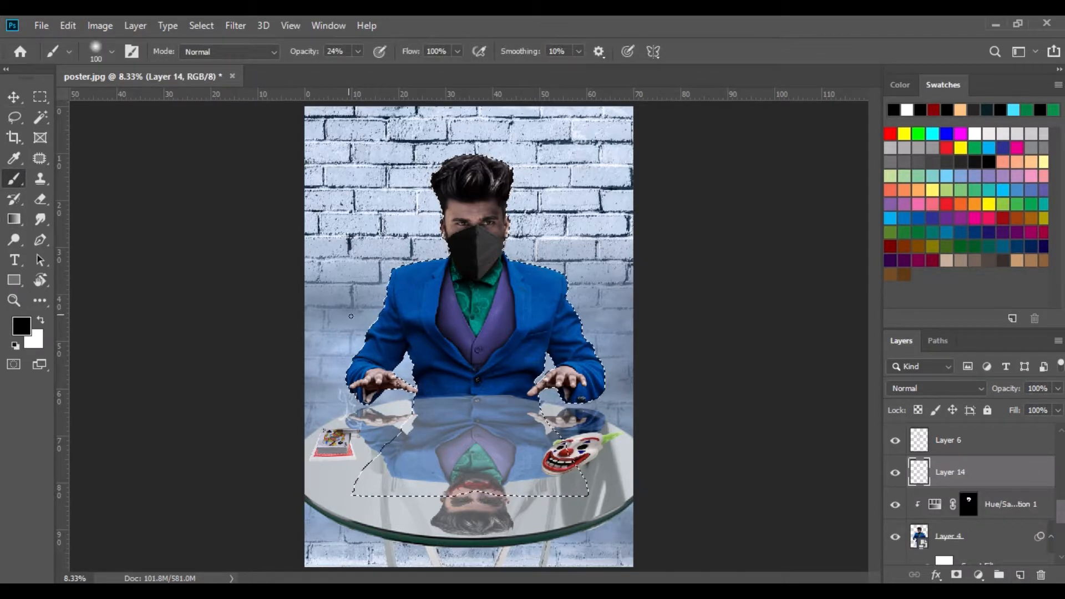
{"action": "left_click", "coordinate": [14, 158]}
{"action": "left_click", "coordinate": [344, 311]}
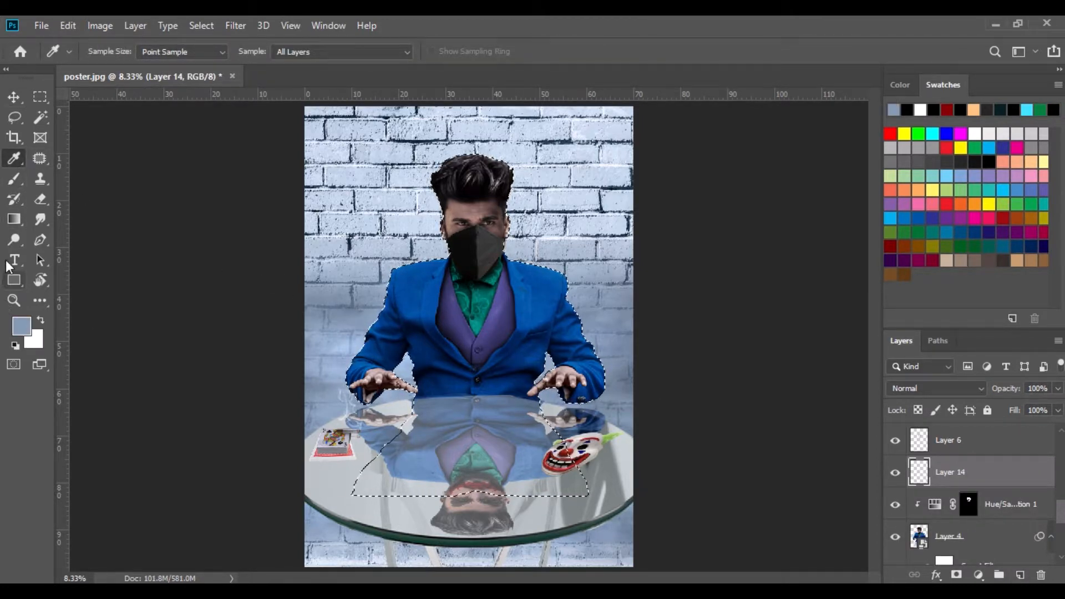
{"action": "left_click", "coordinate": [14, 179]}
{"action": "key", "text": "ctrl+plus"}
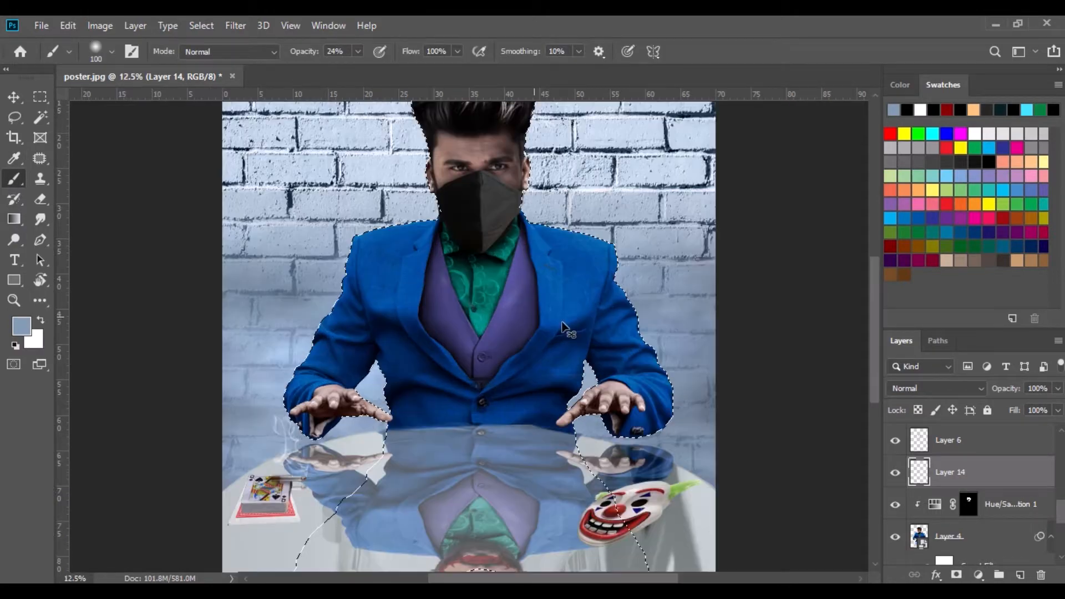
{"action": "key", "text": "ctrl+plus"}
{"action": "left_click", "coordinate": [935, 388]}
{"action": "left_click", "coordinate": [931, 380]}
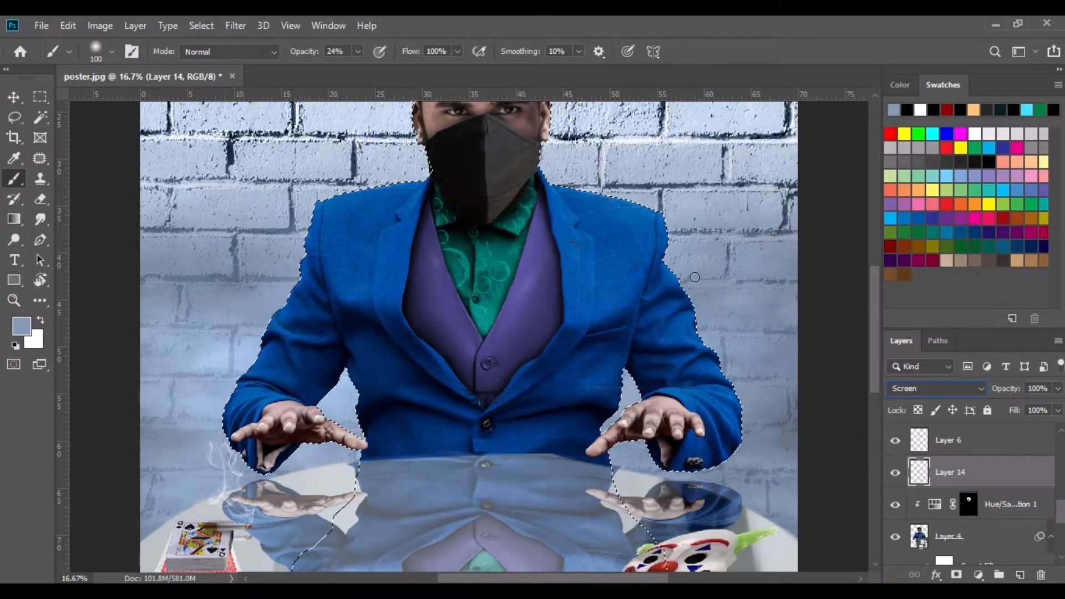
Paint soft blue-grey light along the jacket's shoulder and sleeve on the clown mask's side with a 400 px soft round brush at 24% opacity.
{"action": "key", "text": "ctrl+plus"}
{"action": "key", "text": "ctrl+plus"}
{"action": "left_click_drag", "start_coordinate": [710, 238], "coordinate": [428, 419]}
{"action": "key", "text": "bracketright"}
{"action": "key", "text": "bracketright"}
{"action": "key", "text": "bracketright"}
{"action": "key", "text": "bracketright"}
{"action": "key", "text": "bracketright"}
{"action": "key", "text": "bracketright"}
{"action": "key", "text": "bracketright"}
{"action": "right_click", "coordinate": [568, 227]}
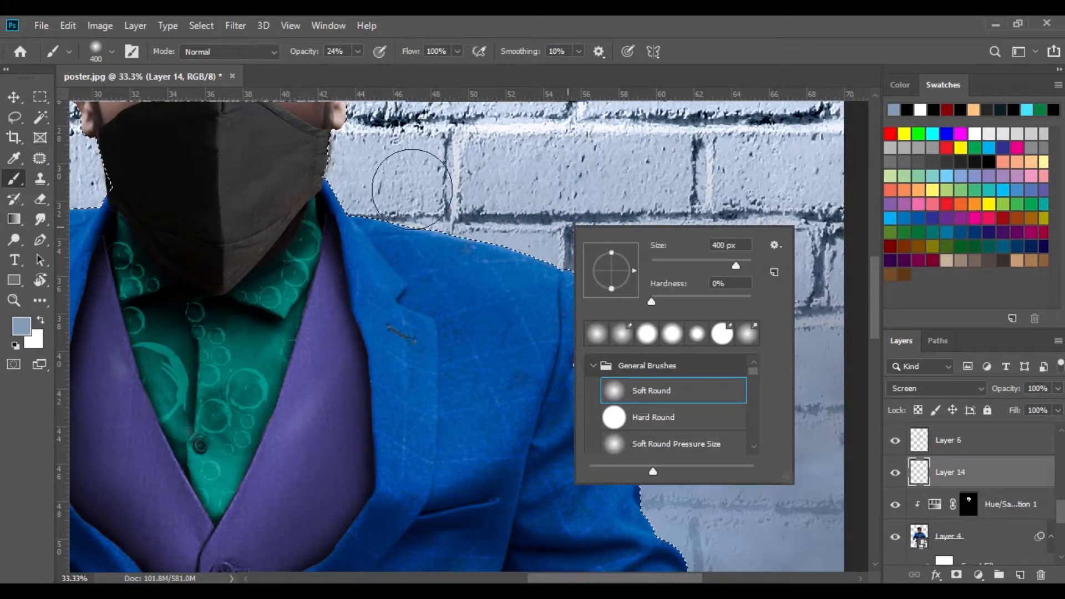
{"action": "left_click_drag", "start_coordinate": [413, 190], "coordinate": [540, 238]}
{"action": "left_click_drag", "start_coordinate": [642, 430], "coordinate": [621, 391]}
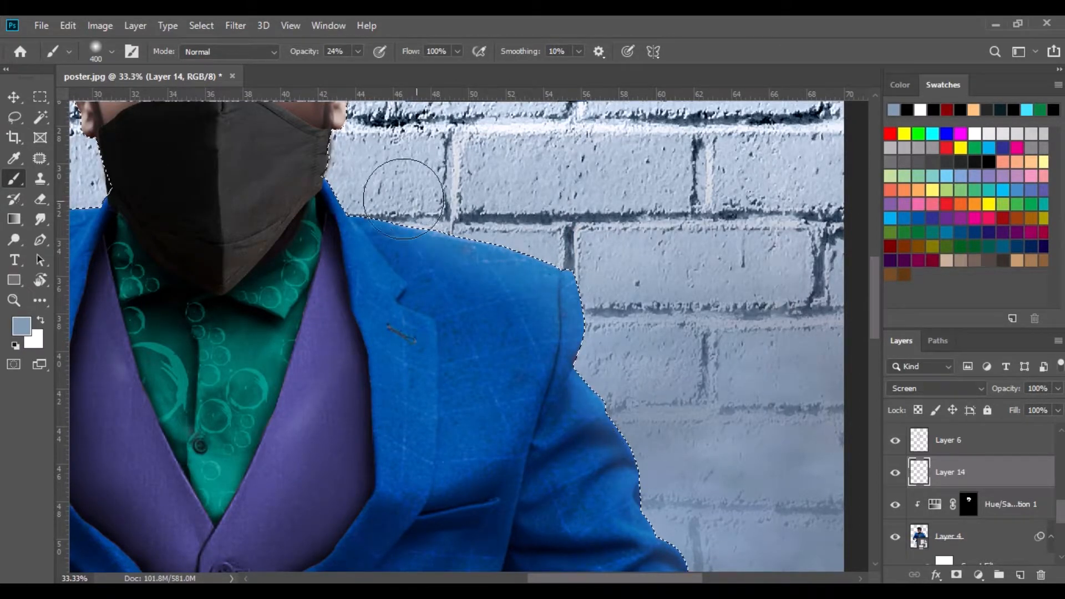
{"action": "left_click_drag", "start_coordinate": [612, 322], "coordinate": [690, 535]}
{"action": "left_click_drag", "start_coordinate": [708, 499], "coordinate": [625, 258]}
{"action": "left_click_drag", "start_coordinate": [654, 368], "coordinate": [545, 537]}
Paint the same soft light along the opposite sleeve, on the card deck's side.
{"action": "left_click_drag", "start_coordinate": [233, 121], "coordinate": [552, 478]}
{"action": "mouse_move", "coordinate": [271, 319]}
{"action": "left_mouse_down"}
{"action": "mouse_move", "coordinate": [471, 331]}
{"action": "mouse_move", "coordinate": [221, 516]}
{"action": "left_mouse_up"}
{"action": "mouse_move", "coordinate": [249, 507]}
{"action": "left_mouse_down"}
{"action": "mouse_move", "coordinate": [362, 297]}
{"action": "mouse_move", "coordinate": [274, 479]}
{"action": "left_mouse_up"}
{"action": "left_click_drag", "start_coordinate": [273, 457], "coordinate": [404, 212]}
Reduce the brush to 200 px and paint light along the inner sleeves, hands and the sides of the neck.
{"action": "key", "text": "["}
{"action": "key", "text": "["}
{"action": "key", "text": "["}
{"action": "key", "text": "["}
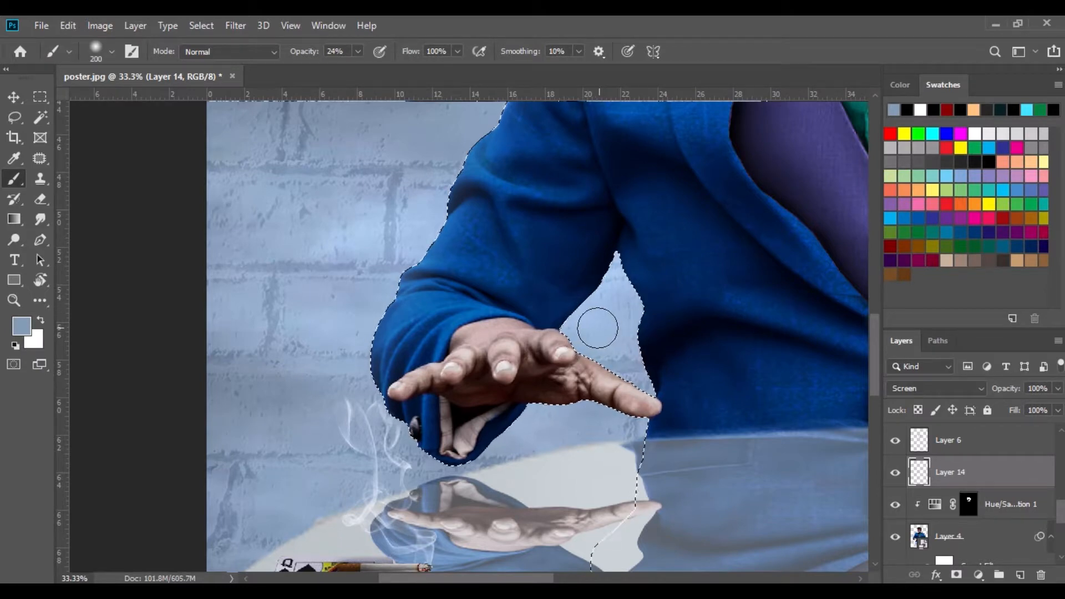
{"action": "left_click_drag", "start_coordinate": [619, 415], "coordinate": [603, 421]}
{"action": "mouse_move", "coordinate": [657, 493]}
{"action": "left_mouse_down"}
{"action": "mouse_move", "coordinate": [297, 228]}
{"action": "mouse_move", "coordinate": [98, 382]}
{"action": "left_mouse_up"}
{"action": "left_click_drag", "start_coordinate": [608, 314], "coordinate": [683, 335]}
{"action": "left_click_drag", "start_coordinate": [632, 199], "coordinate": [586, 253]}
{"action": "mouse_move", "coordinate": [546, 119]}
{"action": "left_mouse_down"}
{"action": "mouse_move", "coordinate": [582, 245]}
{"action": "mouse_move", "coordinate": [581, 442]}
{"action": "left_mouse_up"}
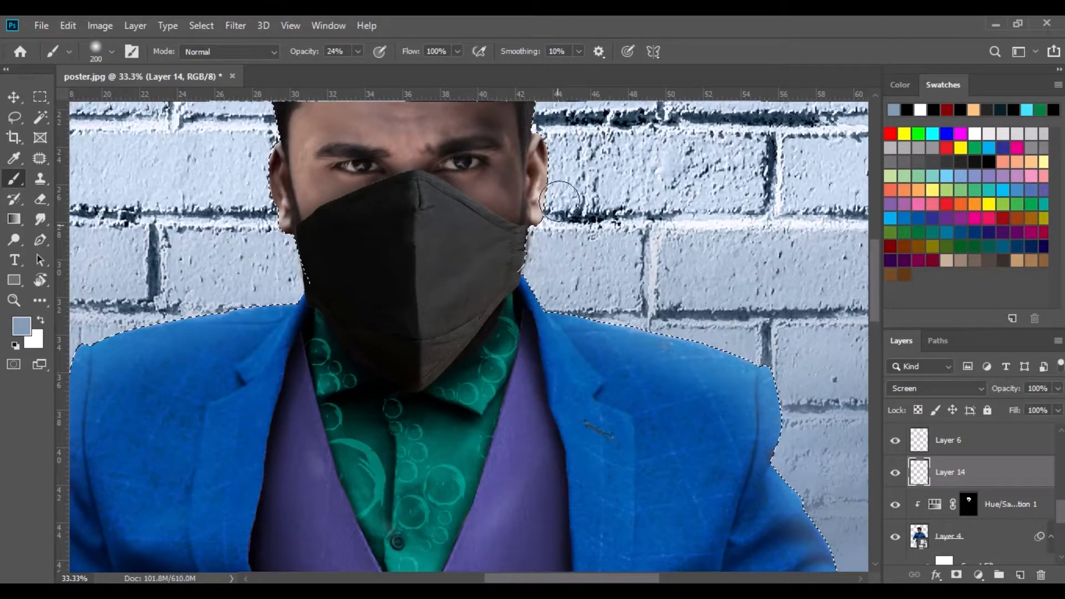
{"action": "left_click_drag", "start_coordinate": [542, 273], "coordinate": [664, 299]}
Clear the selection around the man.
{"action": "key", "text": "ctrl+minus"}
{"action": "key", "text": "ctrl+minus"}
{"action": "key", "text": "ctrl+minus"}
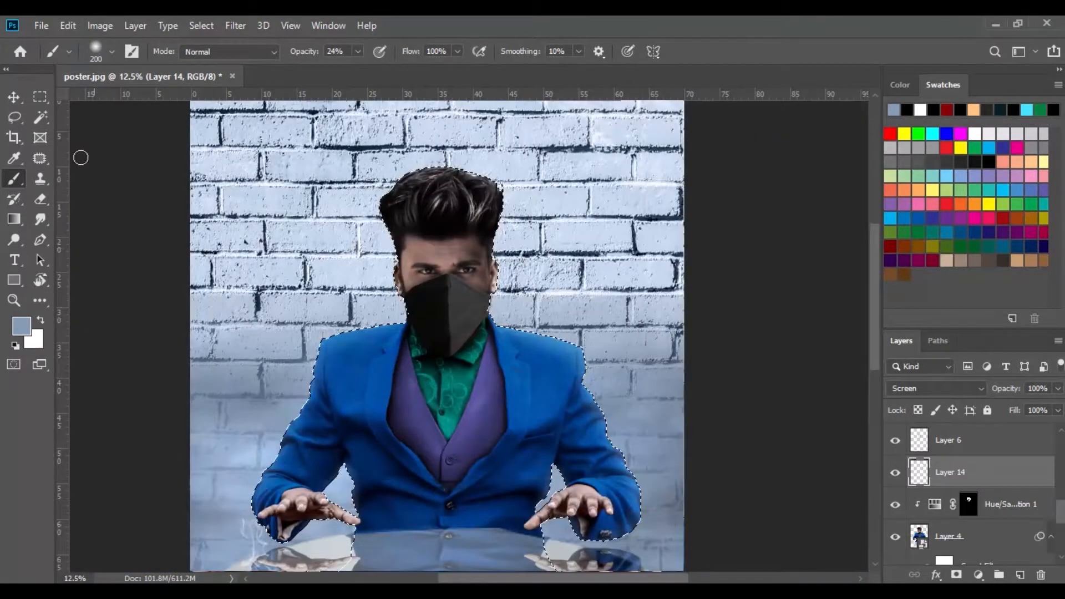
{"action": "key", "text": "v"}
{"action": "left_click", "coordinate": [199, 26]}
{"action": "left_click", "coordinate": [213, 58]}
{"action": "key", "text": "ctrl+minus"}
{"action": "key", "text": "ctrl+minus"}
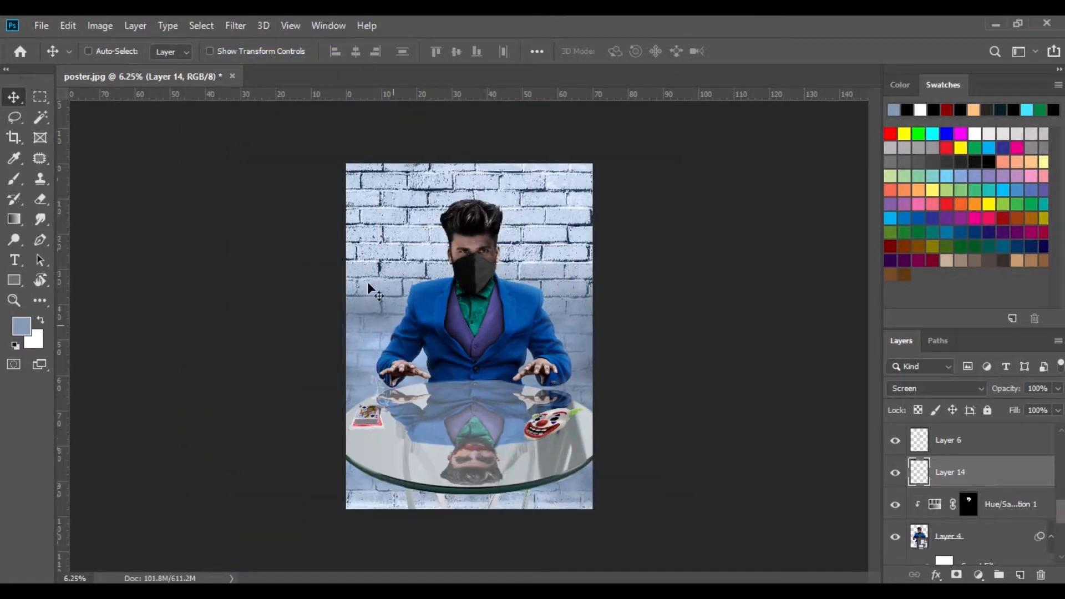
Open rachadura.png, bring its crack image into the poster and place it between Layer 2 and Layer 1.
{"action": "key", "text": "alt+Tab"}
{"action": "left_click", "coordinate": [500, 483]}
{"action": "left_click_drag", "start_coordinate": [514, 335], "coordinate": [455, 311]}
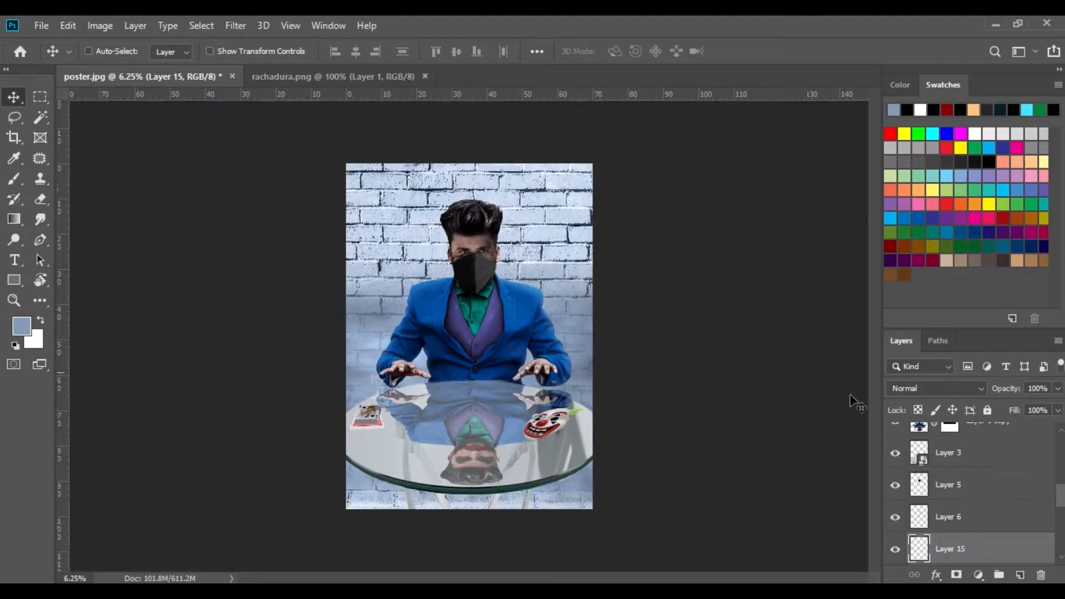
{"action": "left_click_drag", "start_coordinate": [946, 431], "coordinate": [961, 506]}
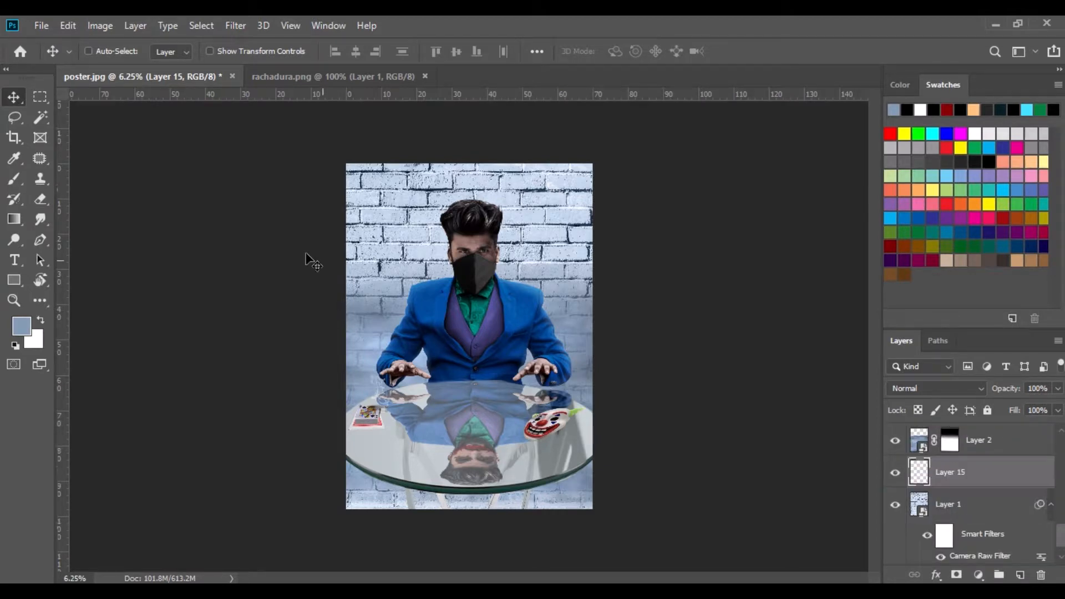
Enlarge the crack image so it spreads across the brick wall behind the man's head.
{"action": "left_click", "coordinate": [68, 25]}
{"action": "left_click", "coordinate": [105, 365]}
{"action": "left_click_drag", "start_coordinate": [471, 272], "coordinate": [588, 238]}
{"action": "left_click", "coordinate": [15, 98]}
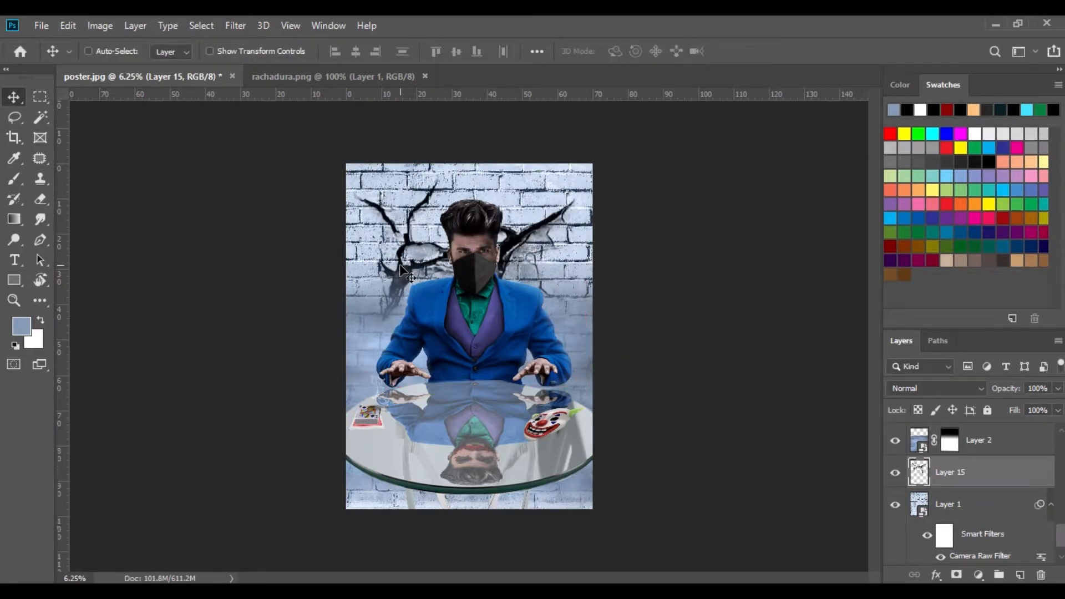
Set the crack layer's opacity to 62% and close rachadura.png.
{"action": "mouse_move", "coordinate": [1035, 403]}
{"action": "left_mouse_down"}
{"action": "mouse_move", "coordinate": [1011, 405]}
{"action": "mouse_move", "coordinate": [1029, 408]}
{"action": "left_mouse_up"}
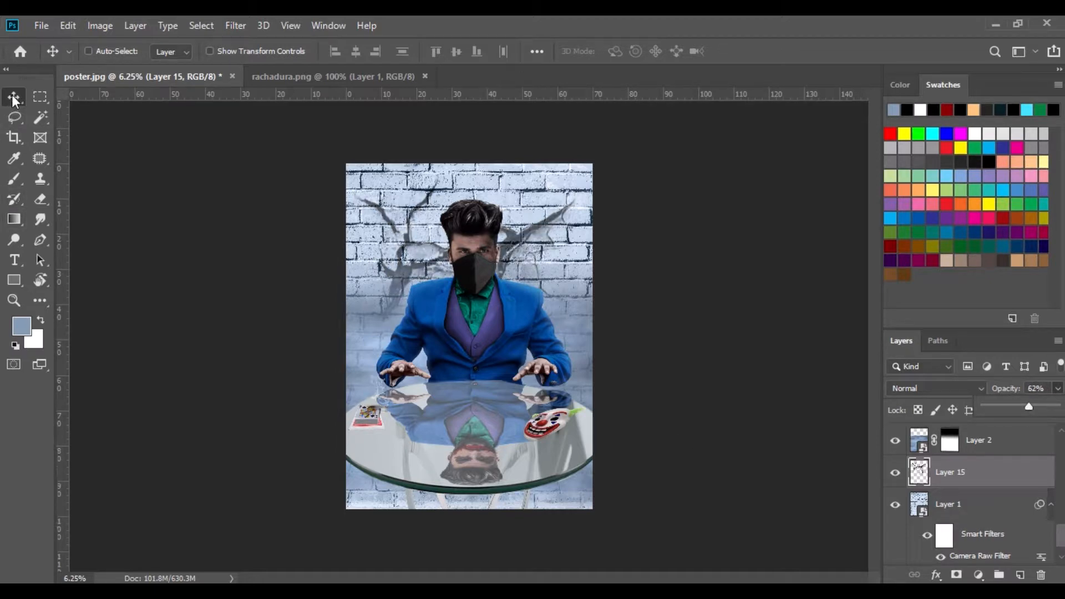
{"action": "left_click", "coordinate": [388, 76]}
{"action": "left_click", "coordinate": [425, 76]}
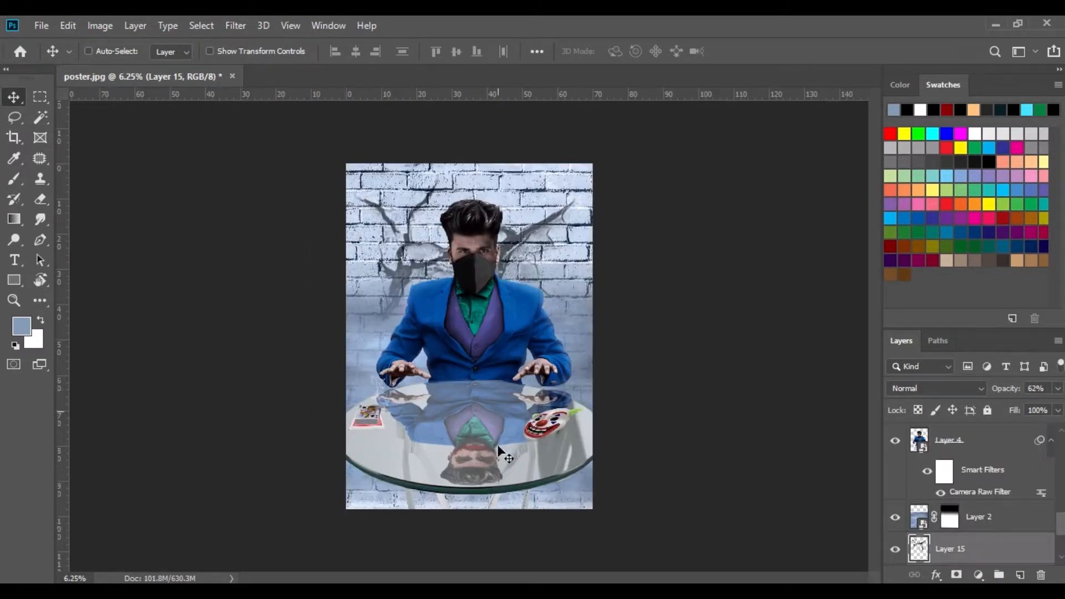
Open Joker head Makeup peel.png, bring its wrinkle lines into the poster and place that layer directly below Layer 14.
{"action": "left_click", "coordinate": [455, 515]}
{"action": "left_click_drag", "start_coordinate": [931, 267], "coordinate": [366, 76]}
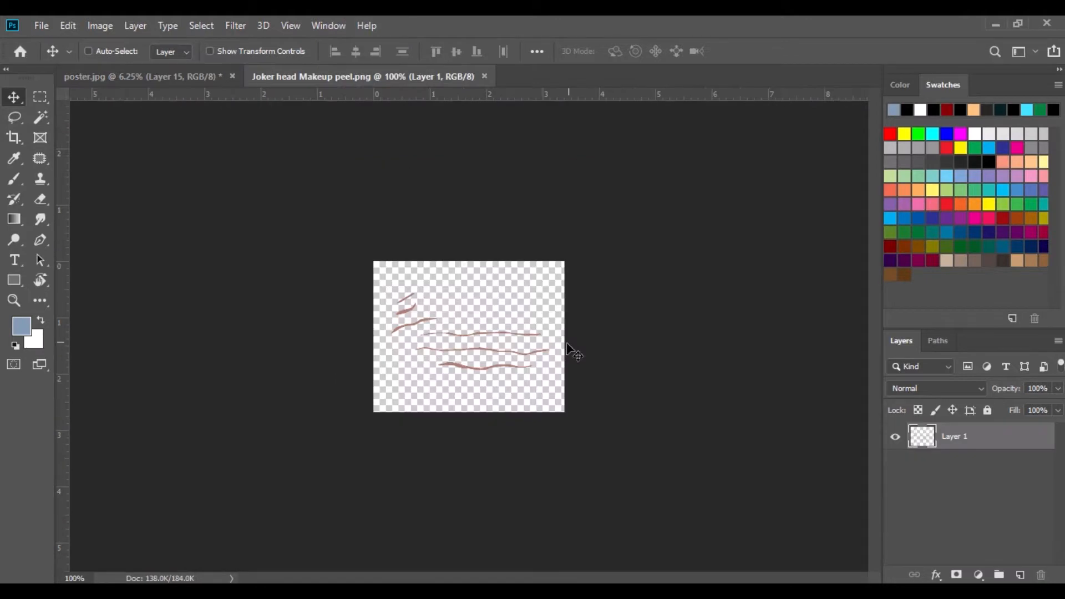
{"action": "mouse_move", "coordinate": [490, 364]}
{"action": "left_mouse_down"}
{"action": "mouse_move", "coordinate": [225, 78]}
{"action": "mouse_move", "coordinate": [330, 176]}
{"action": "mouse_move", "coordinate": [474, 239]}
{"action": "left_mouse_up"}
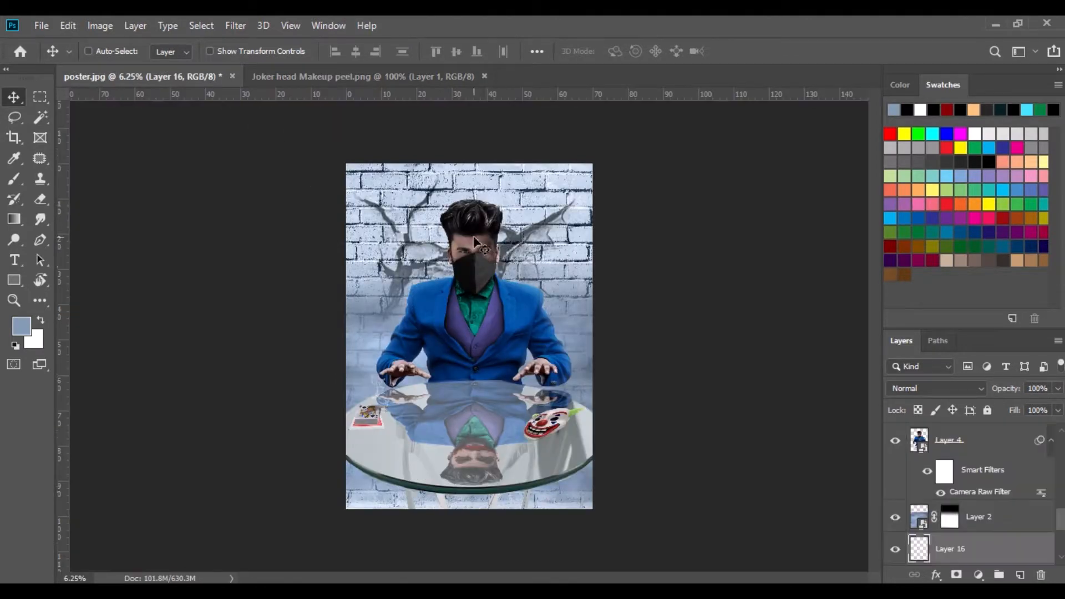
{"action": "left_click_drag", "start_coordinate": [971, 555], "coordinate": [954, 511]}
Enlarge the wrinkle lines across the man's forehead, reducing their height and rotating them slightly to match his head.
{"action": "key", "text": "ctrl+plus"}
{"action": "key", "text": "ctrl+plus"}
{"action": "key", "text": "ctrl+plus"}
{"action": "key", "text": "ctrl+plus"}
{"action": "key", "text": "ctrl+plus"}
{"action": "key", "text": "ctrl+plus"}
{"action": "left_click_drag", "start_coordinate": [516, 211], "coordinate": [517, 552]}
{"action": "left_click_drag", "start_coordinate": [495, 371], "coordinate": [497, 487]}
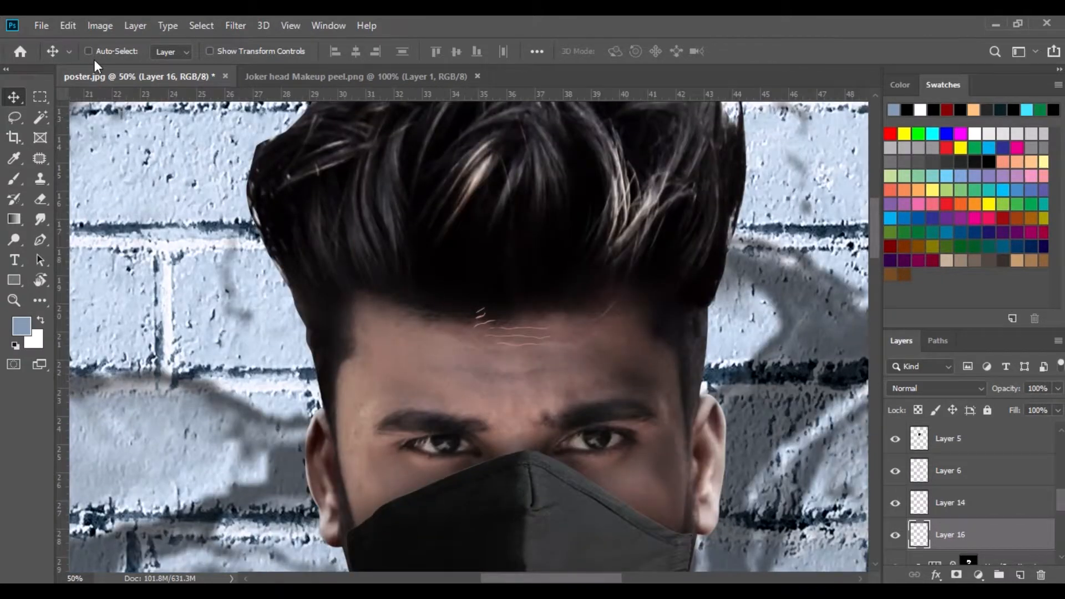
{"action": "left_click", "coordinate": [68, 26]}
{"action": "left_click", "coordinate": [134, 370]}
{"action": "left_click_drag", "start_coordinate": [553, 347], "coordinate": [641, 391]}
{"action": "left_click_drag", "start_coordinate": [537, 370], "coordinate": [531, 378]}
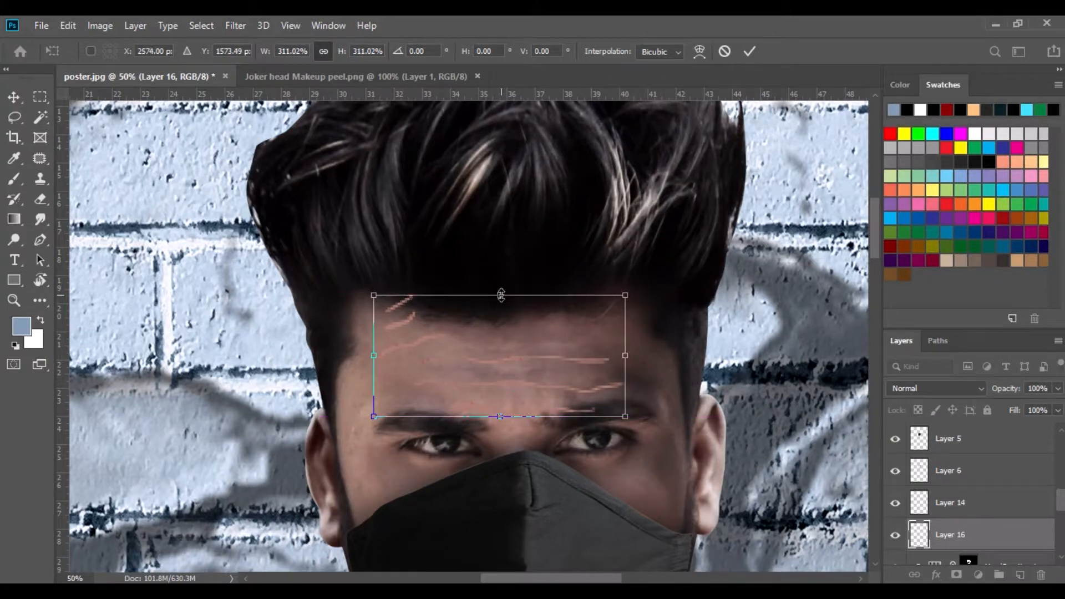
{"action": "left_click_drag", "start_coordinate": [500, 296], "coordinate": [501, 315]}
{"action": "left_click_drag", "start_coordinate": [501, 416], "coordinate": [501, 400]}
{"action": "left_click_drag", "start_coordinate": [625, 355], "coordinate": [642, 351]}
{"action": "left_click_drag", "start_coordinate": [654, 312], "coordinate": [652, 306]}
Warp the wrinkle lines so they curve down along the brow and rise toward the forehead's right side.
{"action": "right_click", "coordinate": [502, 384]}
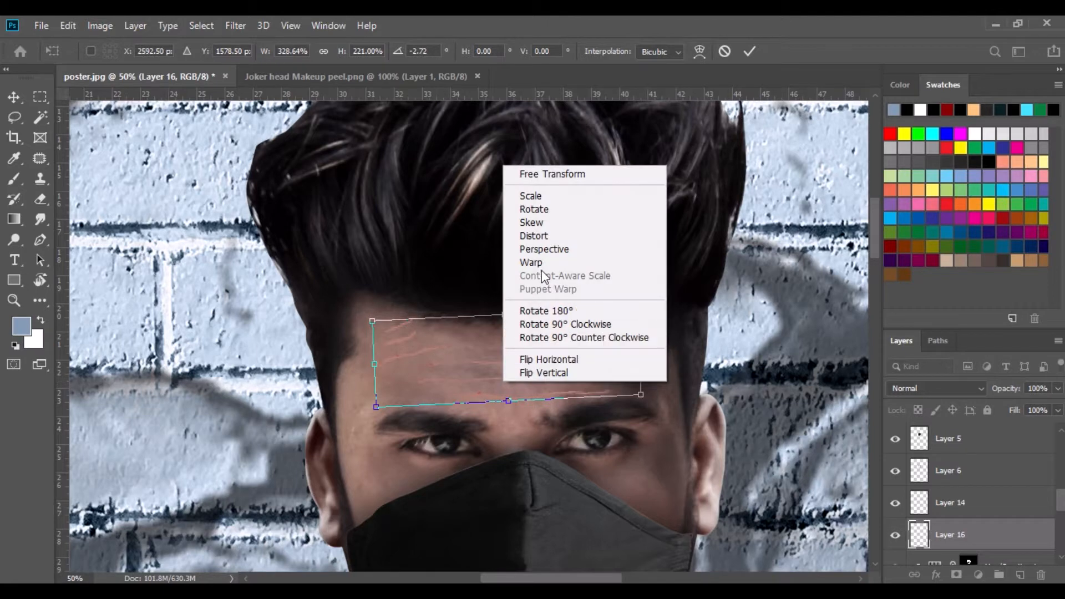
{"action": "left_click", "coordinate": [541, 268]}
{"action": "left_click_drag", "start_coordinate": [511, 417], "coordinate": [510, 407]}
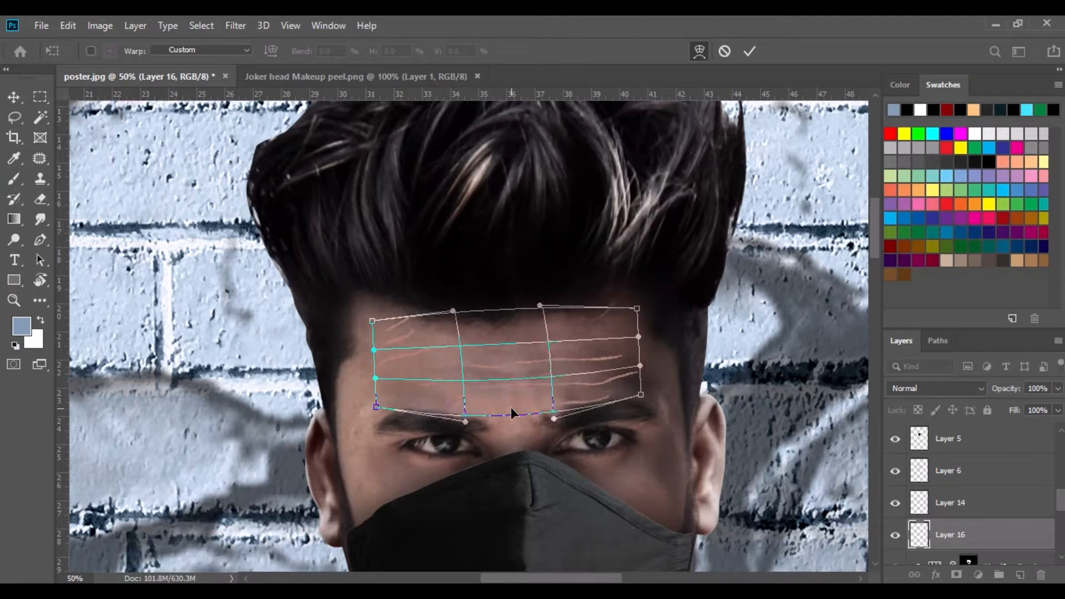
{"action": "left_click_drag", "start_coordinate": [641, 394], "coordinate": [644, 381]}
{"action": "left_click_drag", "start_coordinate": [636, 309], "coordinate": [638, 283]}
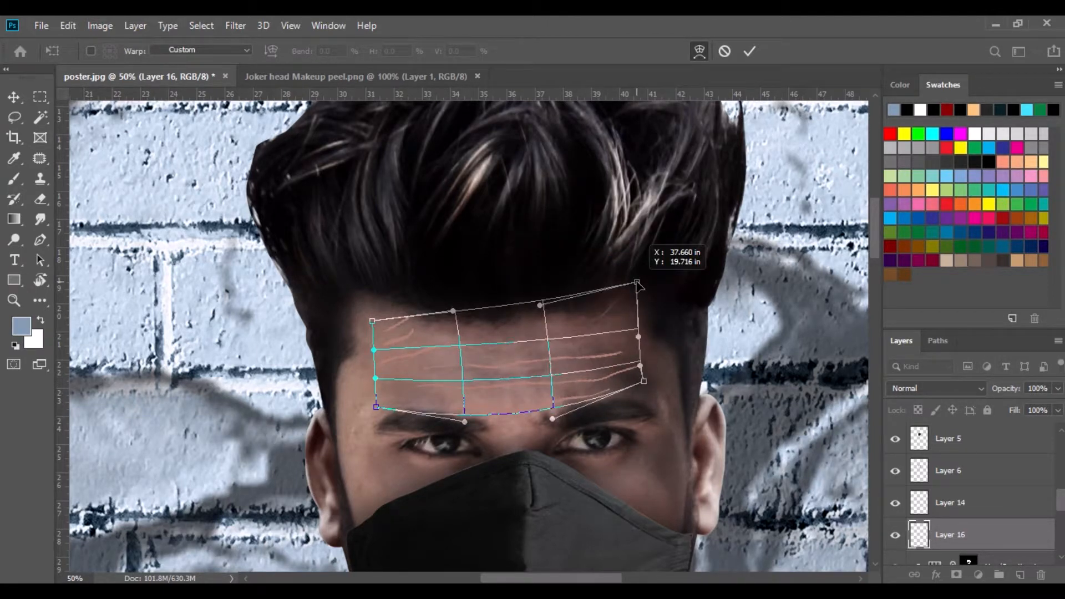
{"action": "key", "text": "Return"}
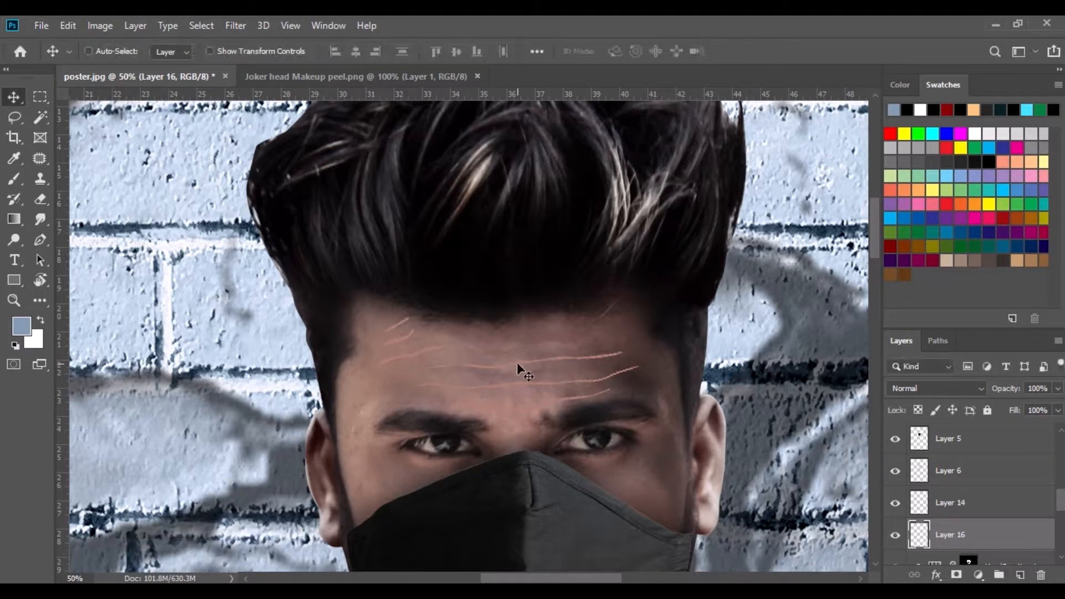
{"action": "left_click", "coordinate": [516, 362]}
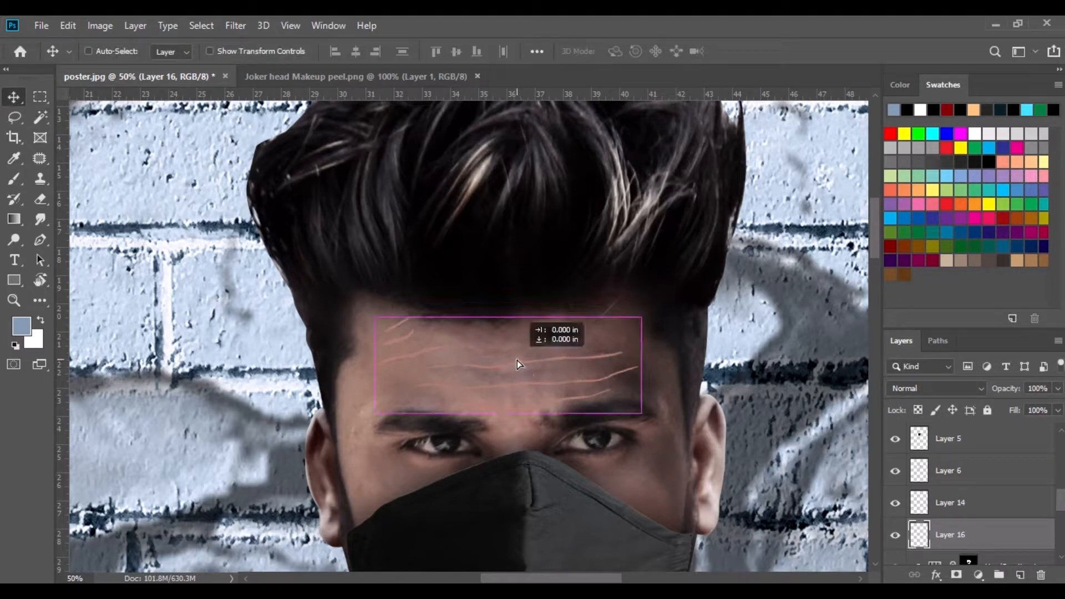
Blend the wrinkle layer in Multiply mode at 40% opacity and close Joker head Makeup peel.png.
{"action": "left_click", "coordinate": [977, 391]}
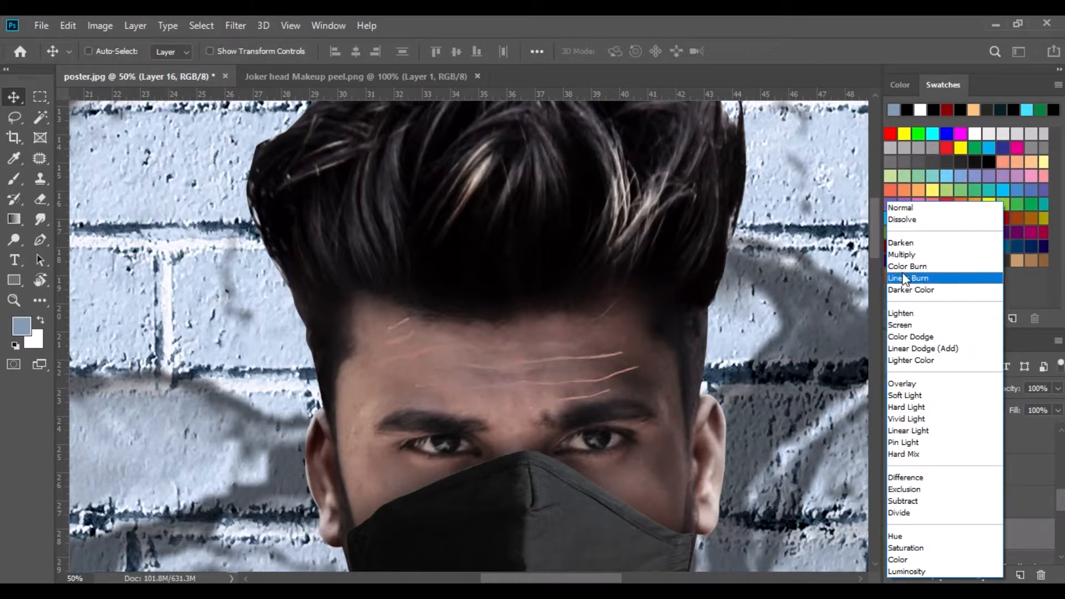
{"action": "left_click", "coordinate": [902, 255]}
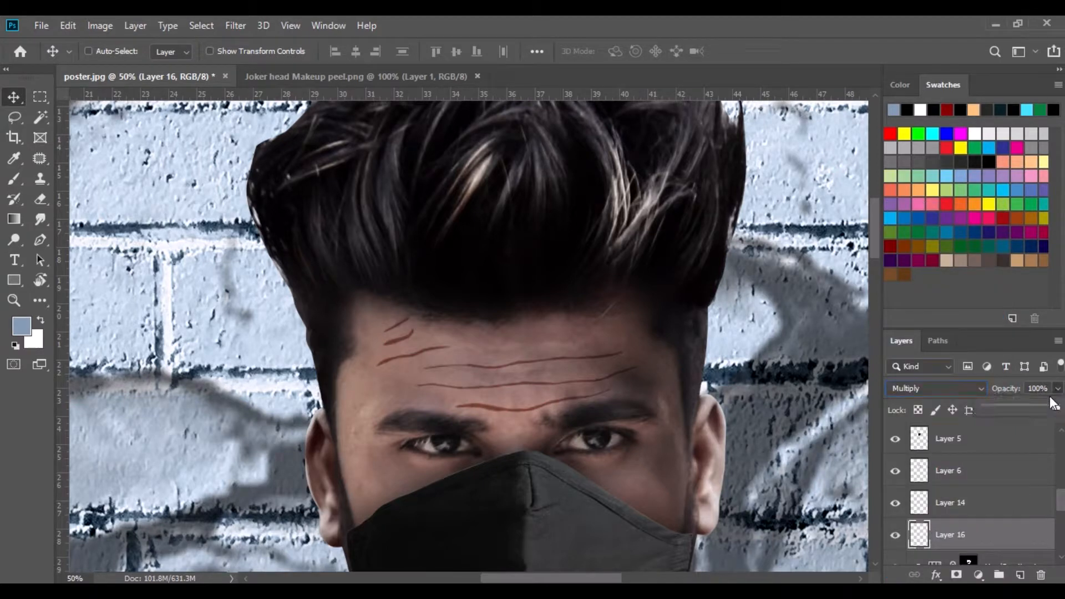
{"action": "left_click_drag", "start_coordinate": [1024, 409], "coordinate": [1013, 405]}
{"action": "left_click", "coordinate": [333, 77]}
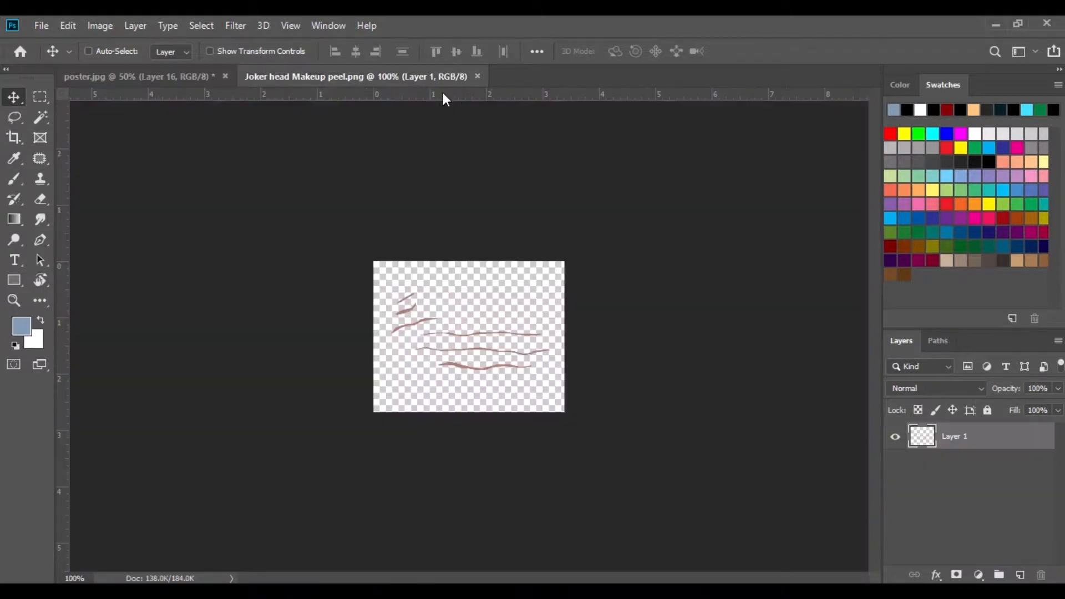
{"action": "left_click", "coordinate": [477, 77]}
Open date_mobile.png, bring its JOKER title into the poster and place that layer between Layer 2 and Layer 15.
{"action": "key", "text": "ctrl+minus"}
{"action": "key", "text": "ctrl+minus"}
{"action": "key", "text": "ctrl+minus"}
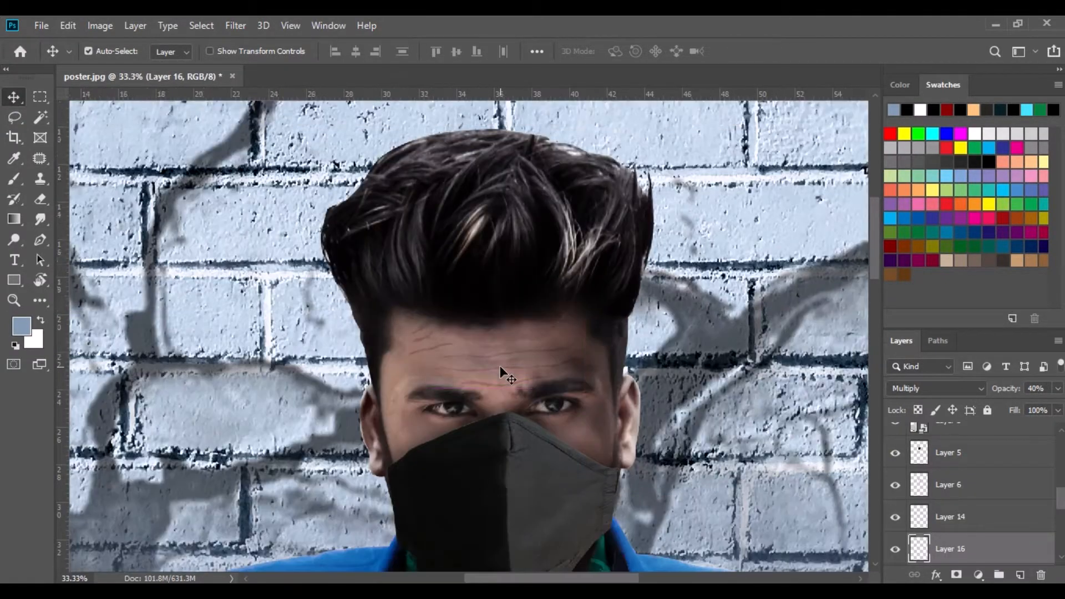
{"action": "scroll", "coordinate": [511, 423], "scroll_direction": "down", "scroll_amount": 5}
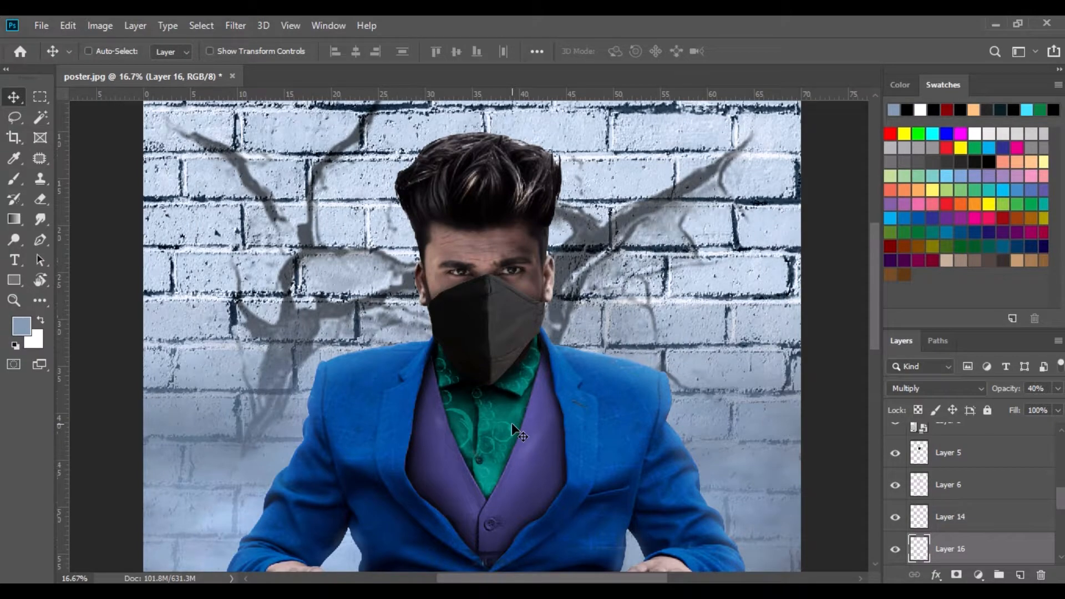
{"action": "key", "text": "ctrl+minus"}
{"action": "key", "text": "ctrl+minus"}
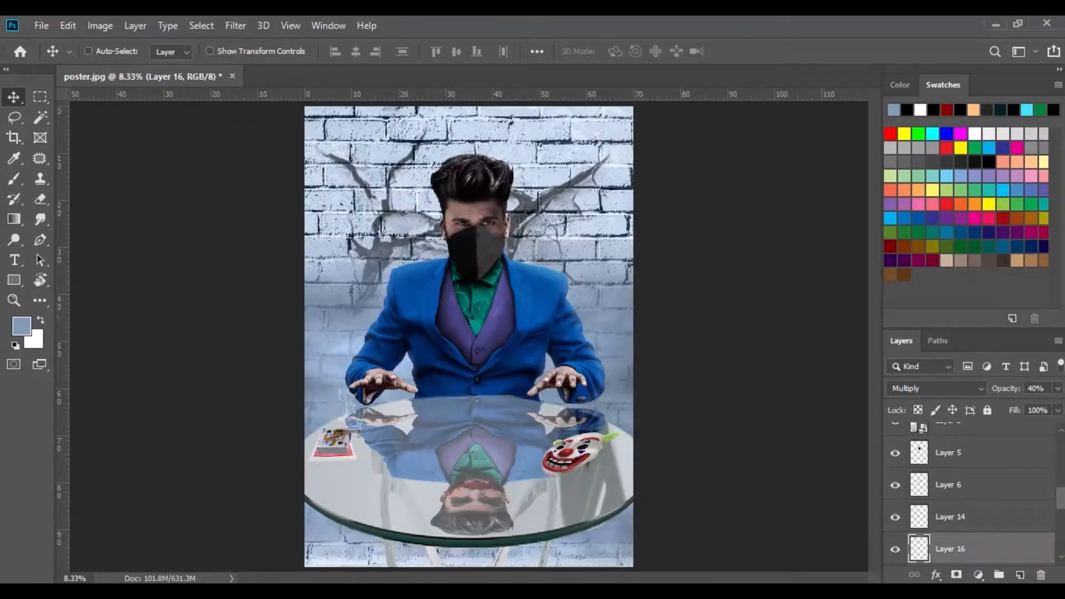
{"action": "key", "text": "alt+Tab"}
{"action": "left_click_drag", "start_coordinate": [597, 194], "coordinate": [455, 80]}
{"action": "left_click_drag", "start_coordinate": [470, 331], "coordinate": [456, 213]}
{"action": "scroll", "coordinate": [964, 529], "scroll_direction": "down", "scroll_amount": 4}
{"action": "left_click_drag", "start_coordinate": [960, 430], "coordinate": [963, 550]}
{"action": "scroll", "coordinate": [962, 541], "scroll_direction": "down", "scroll_amount": 2}
{"action": "left_click_drag", "start_coordinate": [960, 495], "coordinate": [959, 535]}
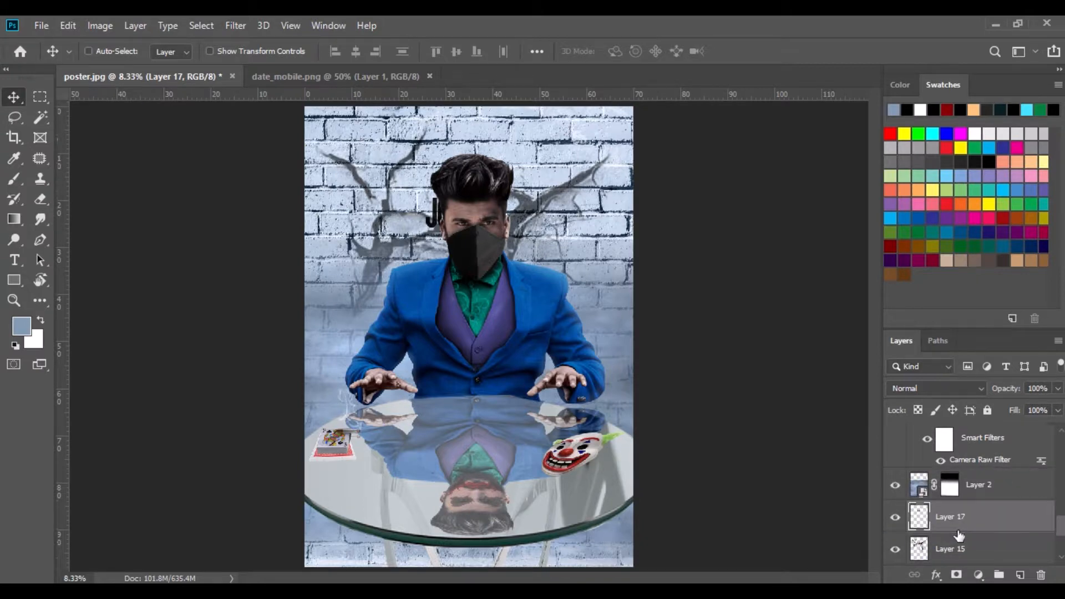
Enlarge the JOKER title across the wall behind the man's head and move its layer below Layer 15.
{"action": "left_click", "coordinate": [69, 27]}
{"action": "left_click", "coordinate": [144, 365]}
{"action": "left_click_drag", "start_coordinate": [485, 227], "coordinate": [595, 282]}
{"action": "left_click_drag", "start_coordinate": [532, 216], "coordinate": [546, 189]}
{"action": "left_click", "coordinate": [14, 97]}
{"action": "left_click_drag", "start_coordinate": [961, 534], "coordinate": [951, 565]}
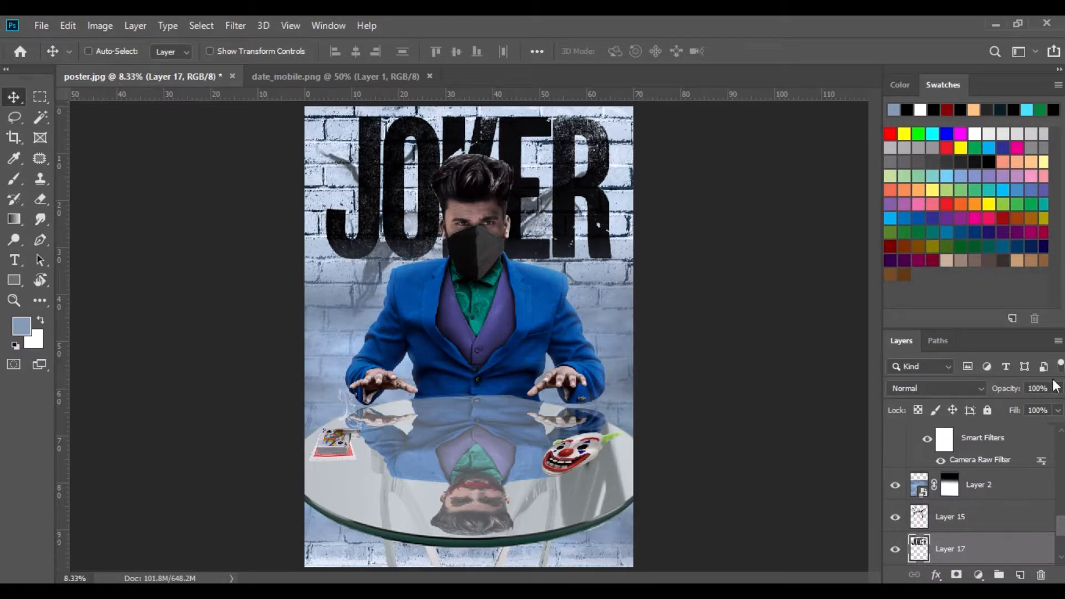
Set the JOKER title layer's opacity to 63% and shift the title slightly down on the wall.
{"action": "left_click_drag", "start_coordinate": [1030, 404], "coordinate": [1026, 404]}
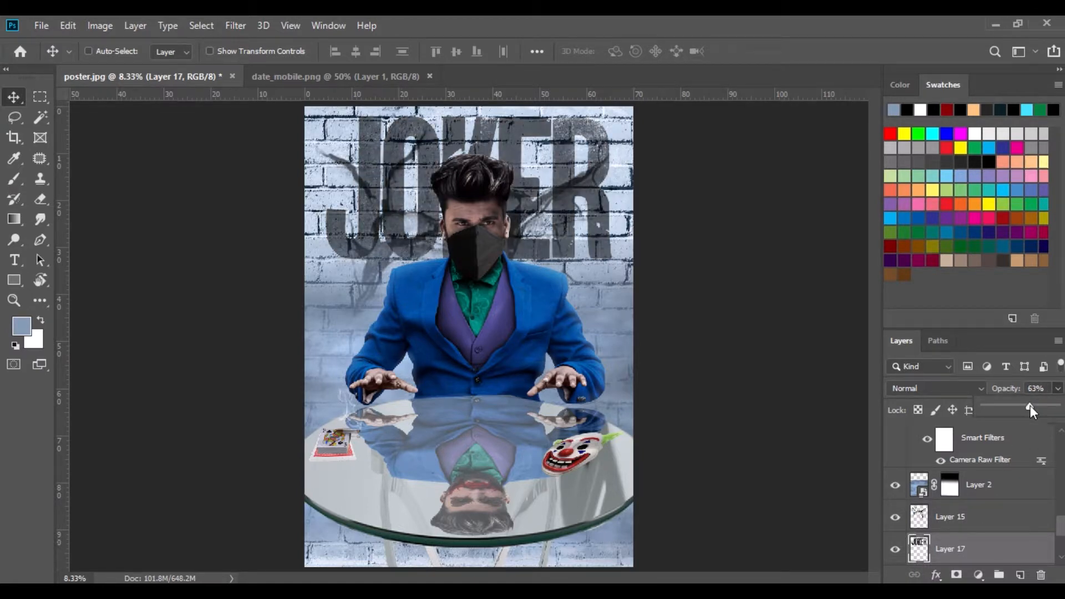
{"action": "left_click_drag", "start_coordinate": [531, 225], "coordinate": [529, 227]}
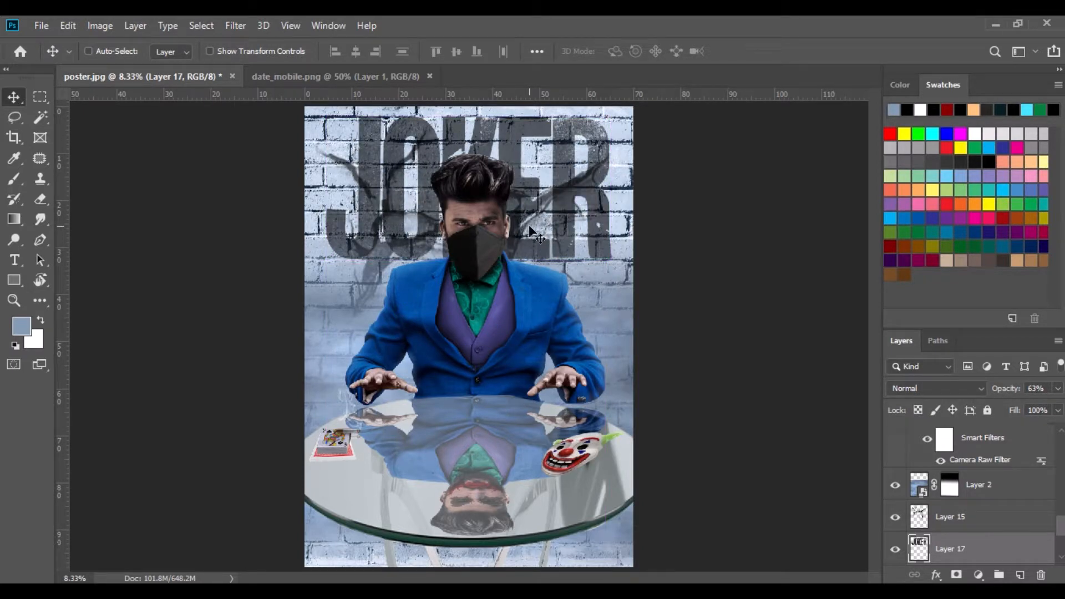
{"action": "key", "text": "ctrl+minus"}
{"action": "left_click_drag", "start_coordinate": [434, 230], "coordinate": [429, 243]}
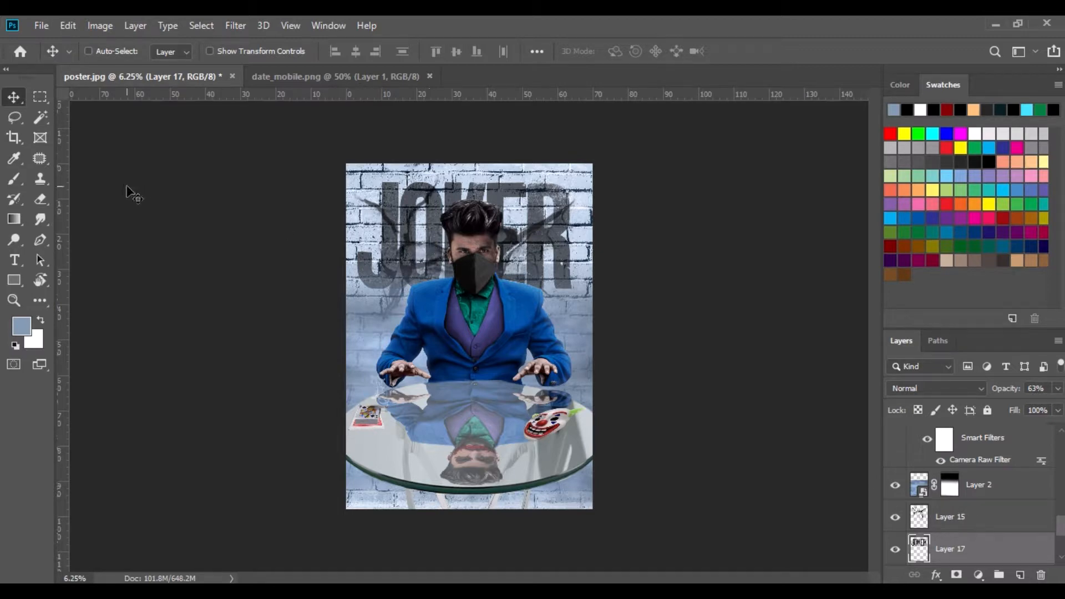
Duplicate the JOKER title layer, flip the copy vertically and move it down over the glass table.
{"action": "scroll", "coordinate": [964, 533], "scroll_direction": "down", "scroll_amount": 2}
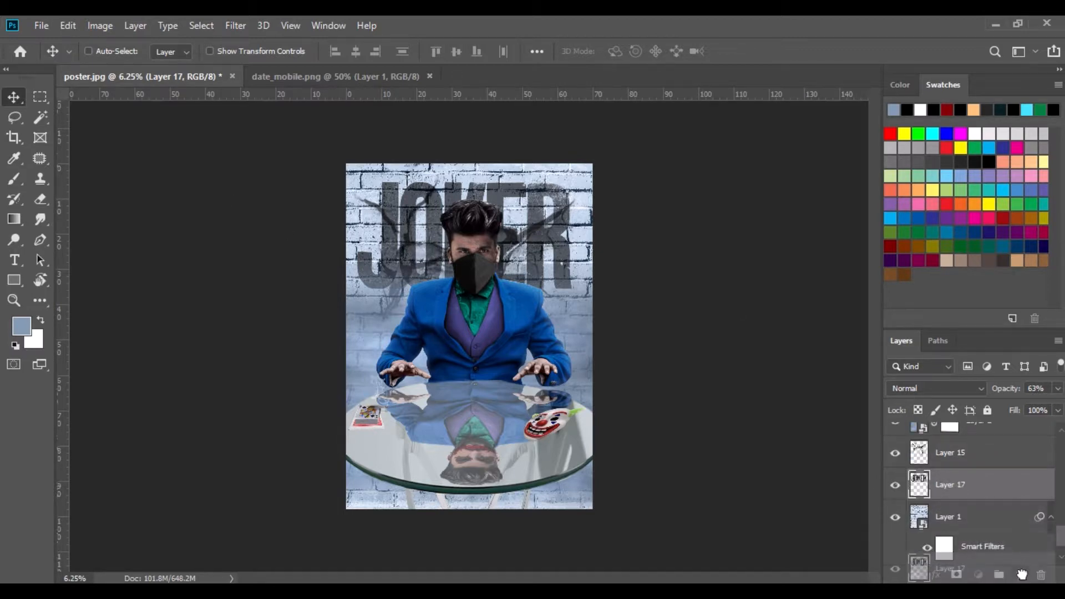
{"action": "key", "text": "ctrl+j"}
{"action": "left_click", "coordinate": [68, 25]}
{"action": "left_click", "coordinate": [111, 366]}
{"action": "right_click", "coordinate": [435, 231]}
{"action": "left_click", "coordinate": [490, 443]}
{"action": "left_click_drag", "start_coordinate": [487, 221], "coordinate": [486, 430]}
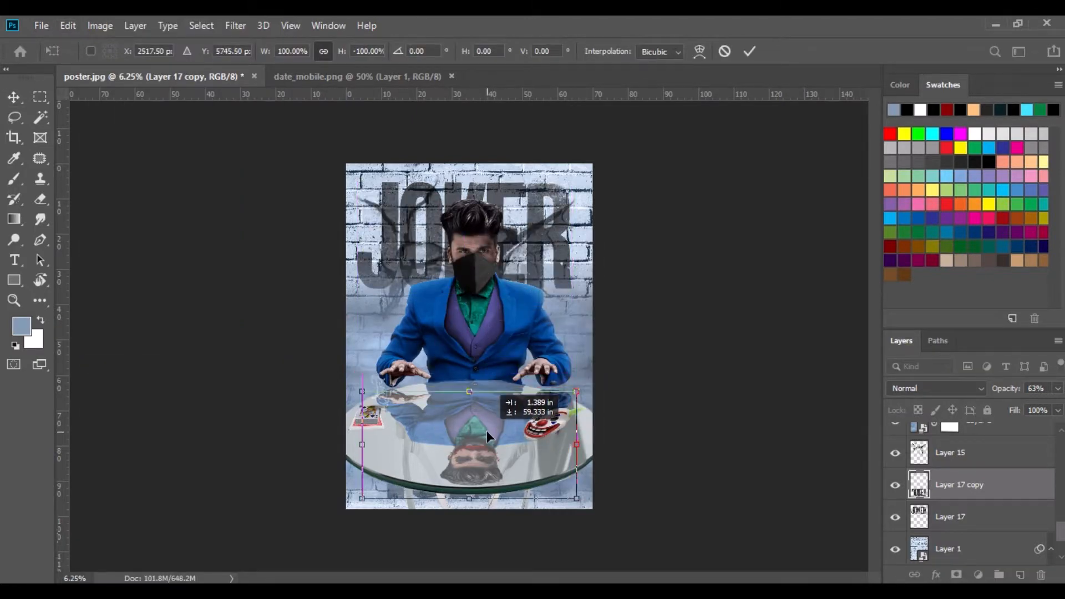
{"action": "scroll", "coordinate": [948, 504], "scroll_direction": "up", "scroll_amount": 5}
{"action": "key", "text": "Return"}
Place the flipped title layer between Layer 6 copy and Layer 3, and squash it to fit within the tabletop.
{"action": "left_click_drag", "start_coordinate": [964, 559], "coordinate": [962, 488]}
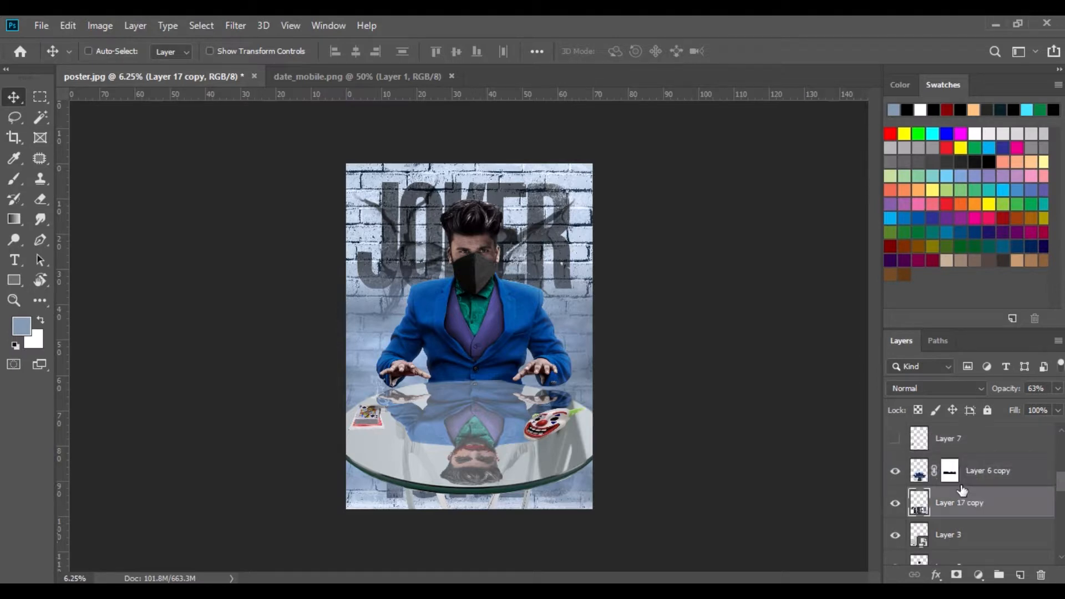
{"action": "left_click_drag", "start_coordinate": [504, 448], "coordinate": [503, 431]}
{"action": "left_click", "coordinate": [67, 26]}
{"action": "left_click", "coordinate": [128, 364]}
{"action": "left_click_drag", "start_coordinate": [465, 371], "coordinate": [466, 404]}
{"action": "left_click_drag", "start_coordinate": [465, 478], "coordinate": [466, 469]}
{"action": "left_click_drag", "start_coordinate": [570, 437], "coordinate": [579, 436]}
{"action": "left_click", "coordinate": [14, 98]}
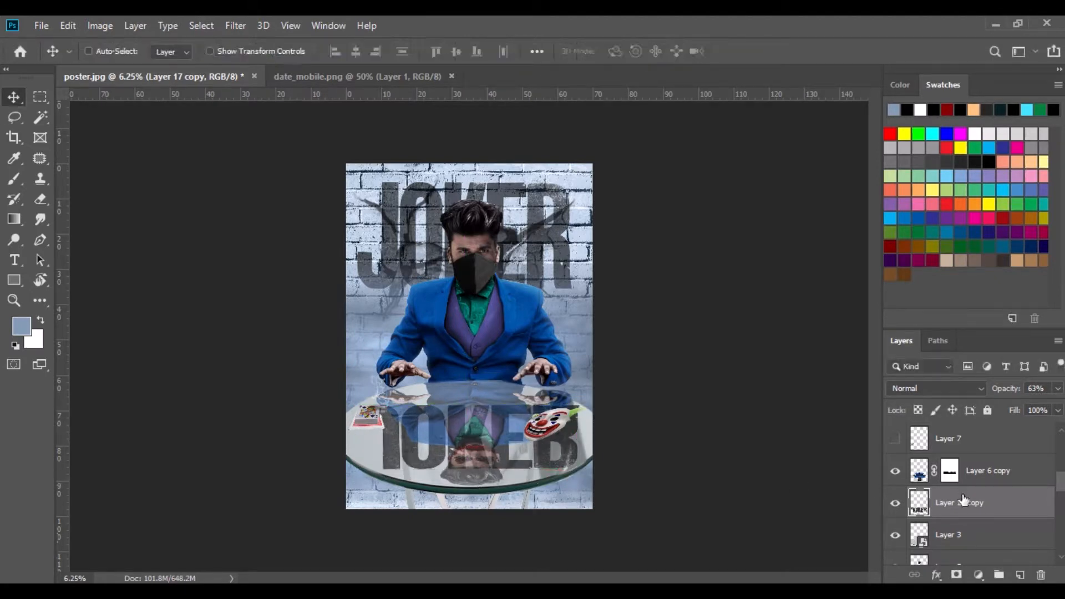
Set the flipped title layer's opacity to 30%.
{"action": "left_click", "coordinate": [896, 475]}
{"action": "left_click", "coordinate": [895, 474]}
{"action": "left_click", "coordinate": [1058, 388]}
{"action": "left_click_drag", "start_coordinate": [1030, 404], "coordinate": [1006, 404]}
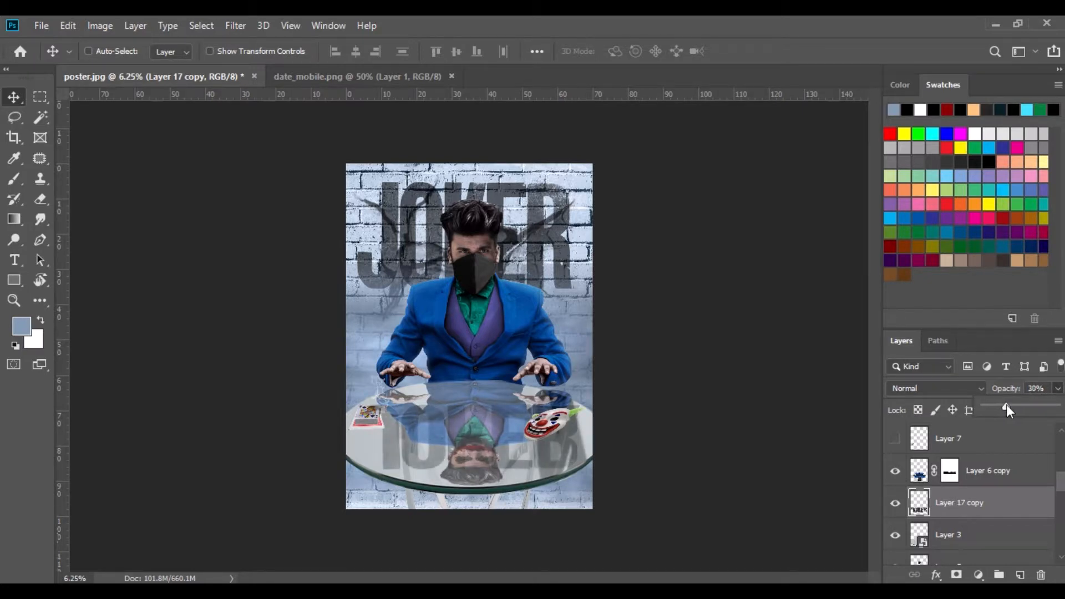
Add a layer mask to the flipped title layer and choose a hard round 200 px brush for painting black.
{"action": "left_click", "coordinate": [956, 575]}
{"action": "key", "text": "ctrl+plus"}
{"action": "key", "text": "ctrl+plus"}
{"action": "key", "text": "ctrl+plus"}
{"action": "key", "text": "ctrl+plus"}
{"action": "key", "text": "ctrl+plus"}
{"action": "key", "text": "ctrl+plus"}
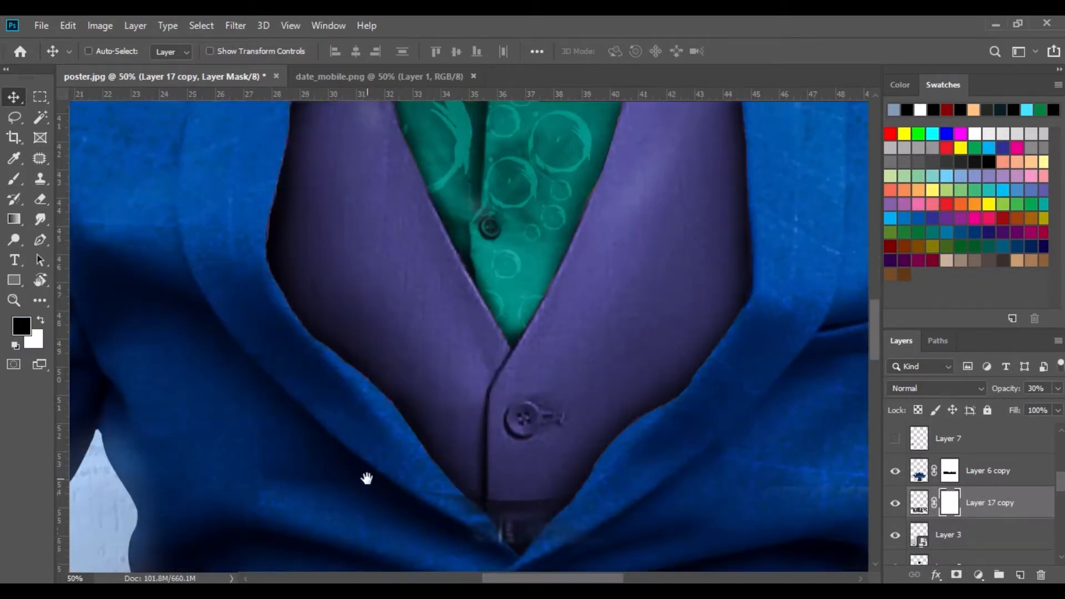
{"action": "left_click_drag", "start_coordinate": [368, 485], "coordinate": [544, 167]}
{"action": "left_click_drag", "start_coordinate": [377, 371], "coordinate": [591, 126]}
{"action": "left_click", "coordinate": [11, 179]}
{"action": "right_click", "coordinate": [463, 424]}
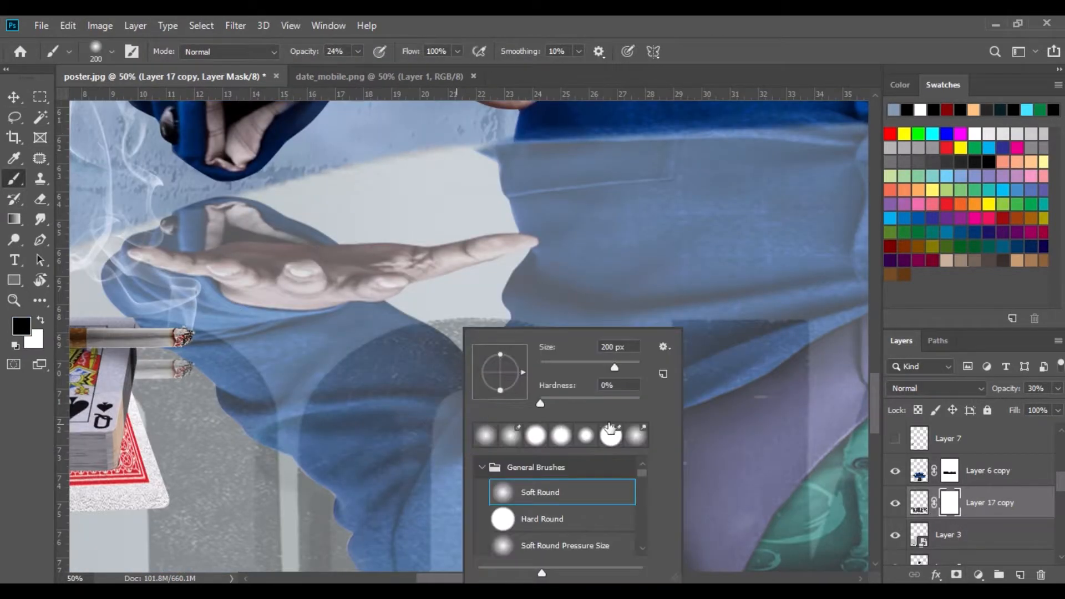
{"action": "key", "text": "Return"}
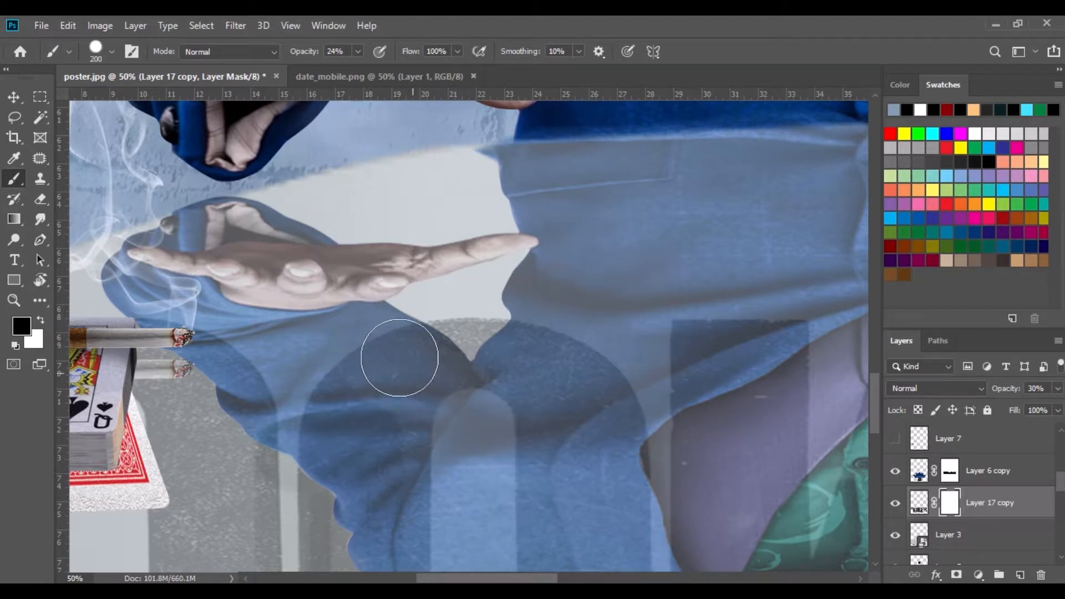
Load the outline of the man's reflection from Layer 6 copy as a selection and set the brush opacity to 100%.
{"action": "left_click_drag", "start_coordinate": [345, 390], "coordinate": [333, 430]}
{"action": "left_click", "coordinate": [909, 476], "text": "ctrl"}
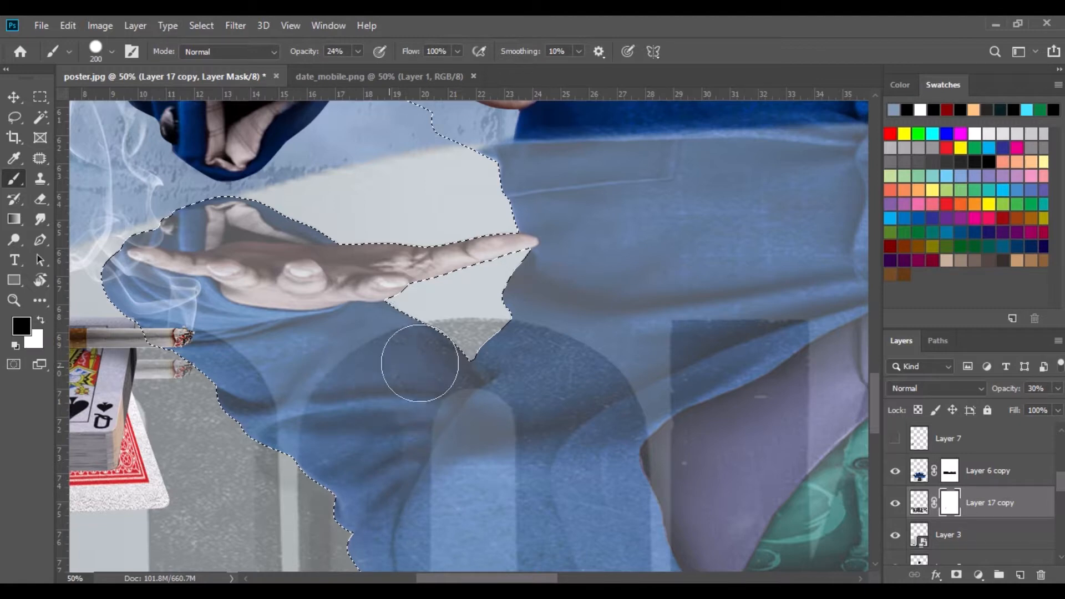
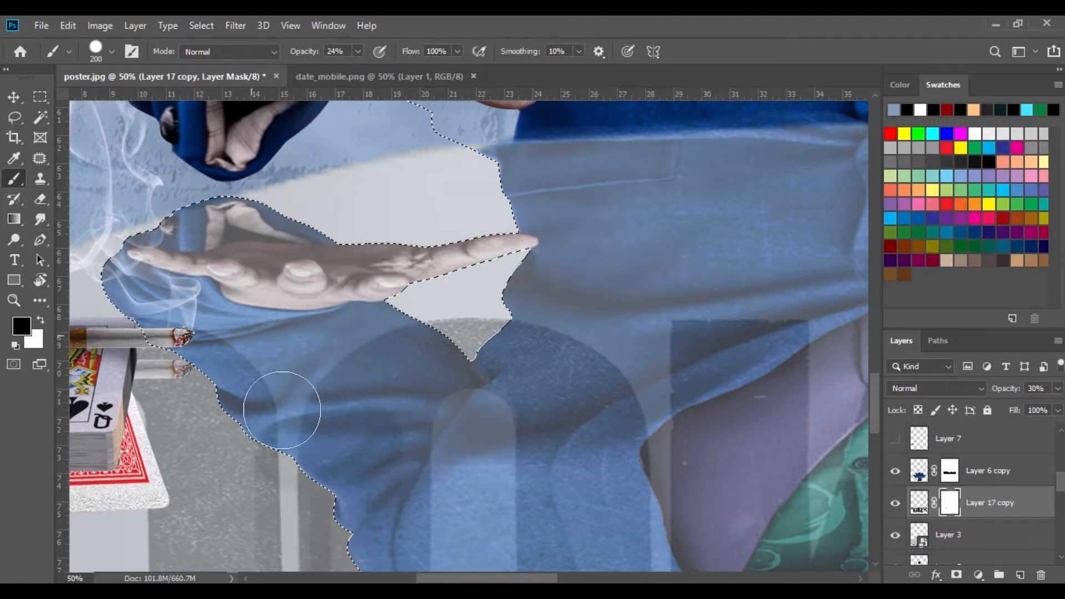
{"action": "left_click", "coordinate": [358, 51]}
{"action": "left_click_drag", "start_coordinate": [356, 68], "coordinate": [501, 90]}
Paint black on the mask to hide the flipped title over the reflected suit, vest and shirt.
{"action": "mouse_move", "coordinate": [309, 414]}
{"action": "left_mouse_down"}
{"action": "mouse_move", "coordinate": [163, 307]}
{"action": "mouse_move", "coordinate": [284, 323]}
{"action": "mouse_move", "coordinate": [394, 318]}
{"action": "mouse_move", "coordinate": [513, 413]}
{"action": "mouse_move", "coordinate": [765, 343]}
{"action": "mouse_move", "coordinate": [785, 395]}
{"action": "mouse_move", "coordinate": [558, 432]}
{"action": "left_mouse_up"}
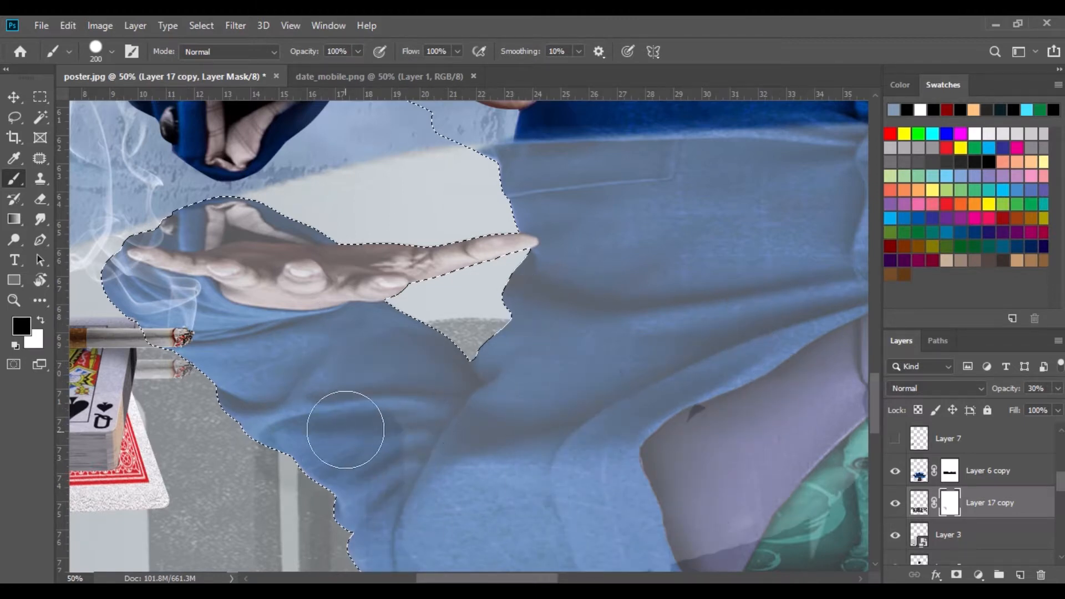
{"action": "left_click_drag", "start_coordinate": [403, 483], "coordinate": [313, 194]}
{"action": "mouse_move", "coordinate": [316, 294]}
{"action": "left_mouse_down"}
{"action": "mouse_move", "coordinate": [563, 311]}
{"action": "mouse_move", "coordinate": [716, 350]}
{"action": "mouse_move", "coordinate": [690, 578]}
{"action": "mouse_move", "coordinate": [797, 321]}
{"action": "mouse_move", "coordinate": [818, 134]}
{"action": "left_mouse_up"}
{"action": "left_click_drag", "start_coordinate": [720, 302], "coordinate": [356, 109]}
{"action": "mouse_move", "coordinate": [602, 396]}
{"action": "left_mouse_down"}
{"action": "mouse_move", "coordinate": [594, 162]}
{"action": "mouse_move", "coordinate": [231, 397]}
{"action": "mouse_move", "coordinate": [248, 133]}
{"action": "mouse_move", "coordinate": [172, 343]}
{"action": "left_mouse_up"}
{"action": "left_click_drag", "start_coordinate": [654, 326], "coordinate": [477, 165]}
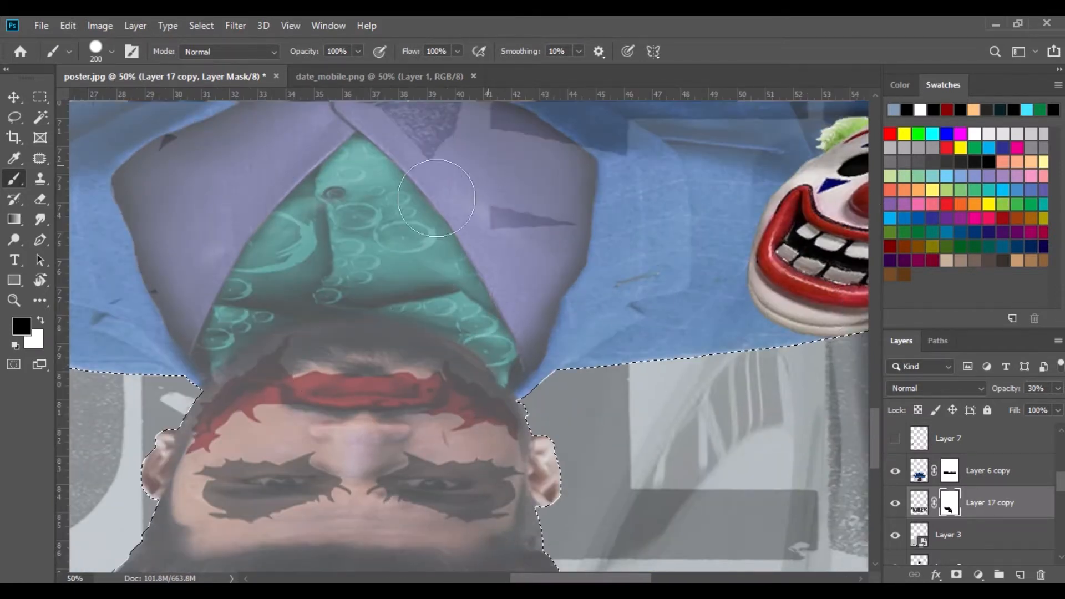
{"action": "left_click_drag", "start_coordinate": [762, 209], "coordinate": [469, 337]}
{"action": "left_click_drag", "start_coordinate": [339, 181], "coordinate": [118, 185]}
{"action": "left_click_drag", "start_coordinate": [471, 128], "coordinate": [367, 366]}
{"action": "left_click_drag", "start_coordinate": [266, 363], "coordinate": [688, 317]}
{"action": "left_click_drag", "start_coordinate": [301, 453], "coordinate": [622, 264]}
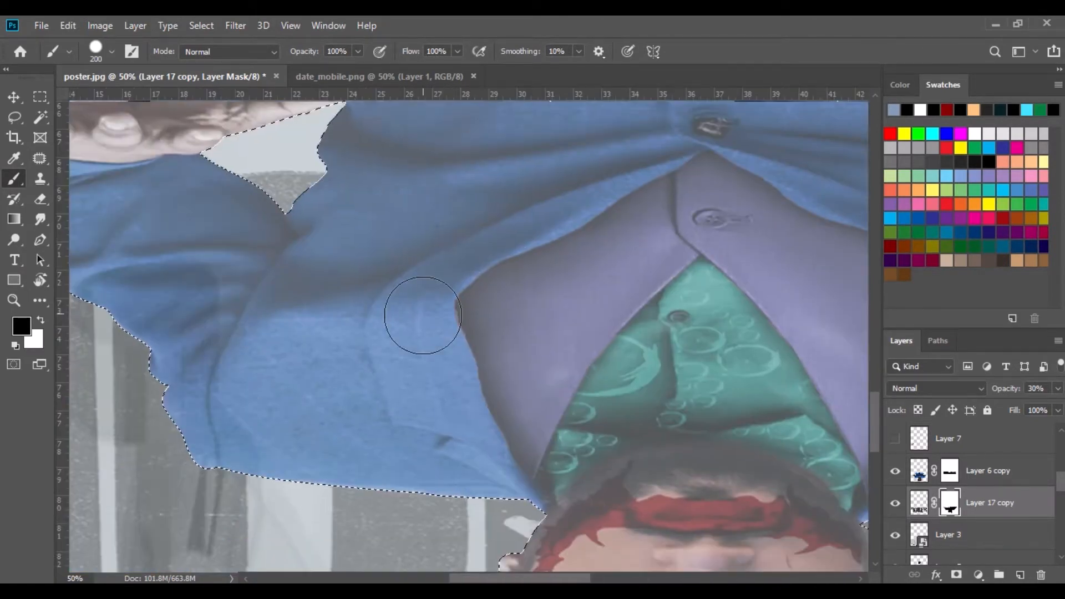
Clear the selection around the reflection and set the flipped title layer's opacity to 60%.
{"action": "key", "text": "ctrl+0"}
{"action": "key", "text": "v"}
{"action": "left_click", "coordinate": [200, 26]}
{"action": "left_click", "coordinate": [212, 61]}
{"action": "left_click", "coordinate": [972, 504]}
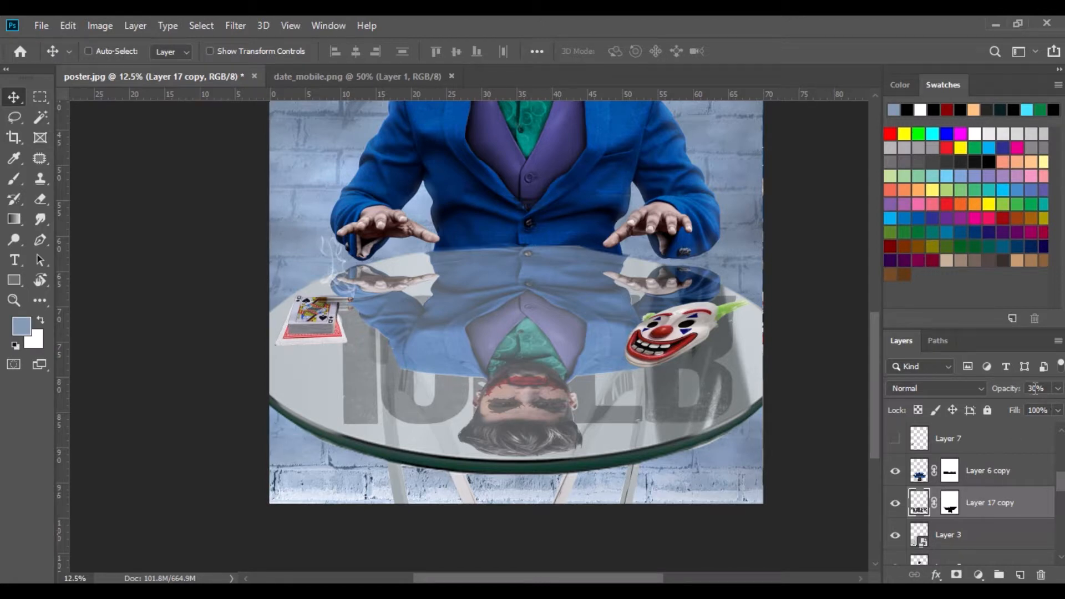
{"action": "key", "text": "Return"}
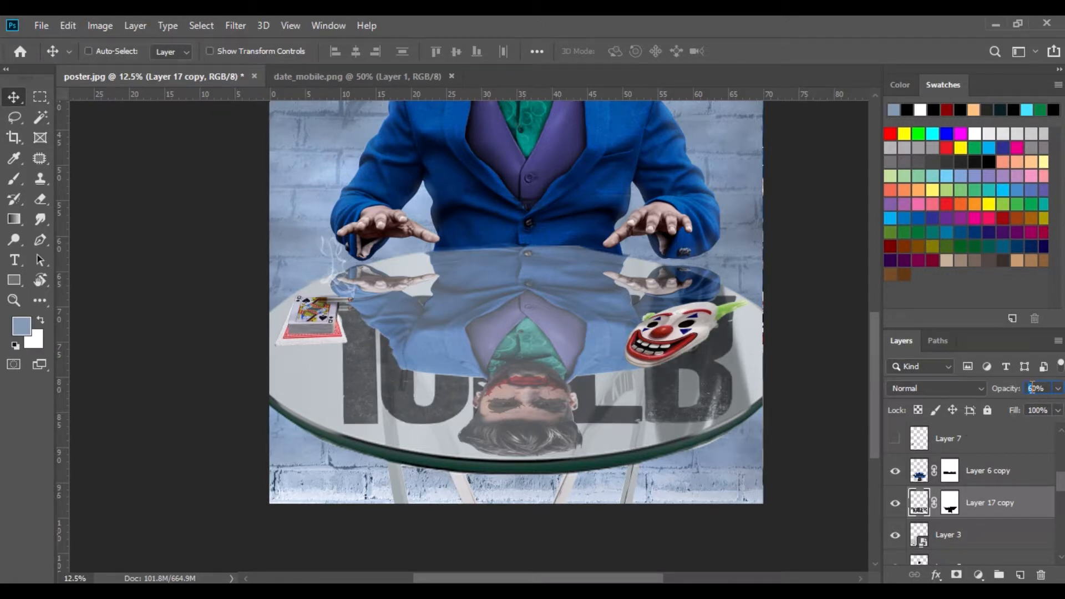
Lower the flipped title layer's opacity to 40%.
{"action": "type", "text": "50"}
{"action": "key", "text": "Return"}
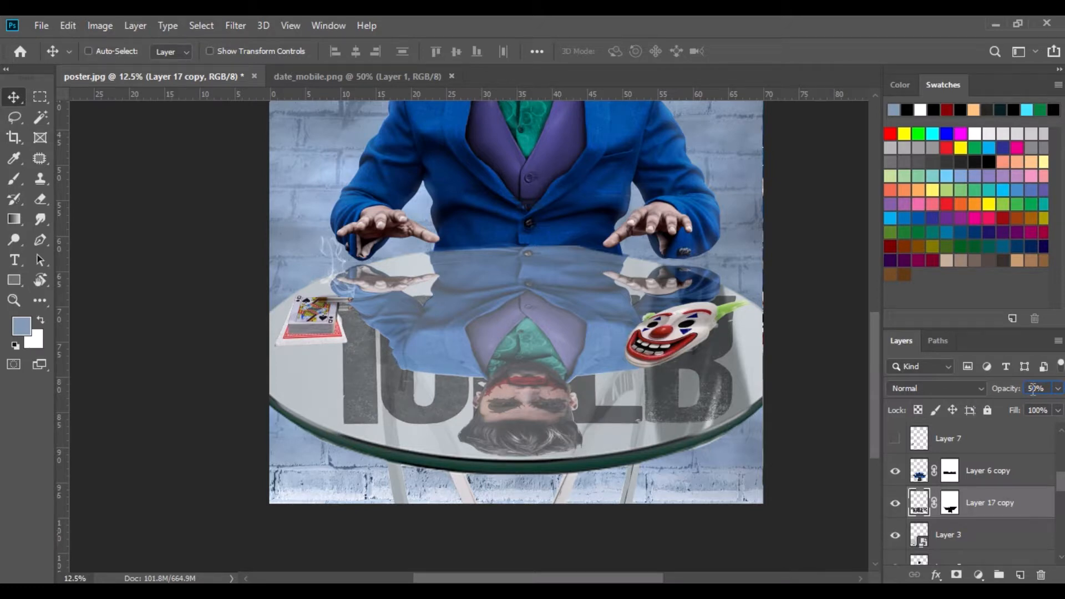
{"action": "left_click_drag", "start_coordinate": [1023, 395], "coordinate": [1016, 395]}
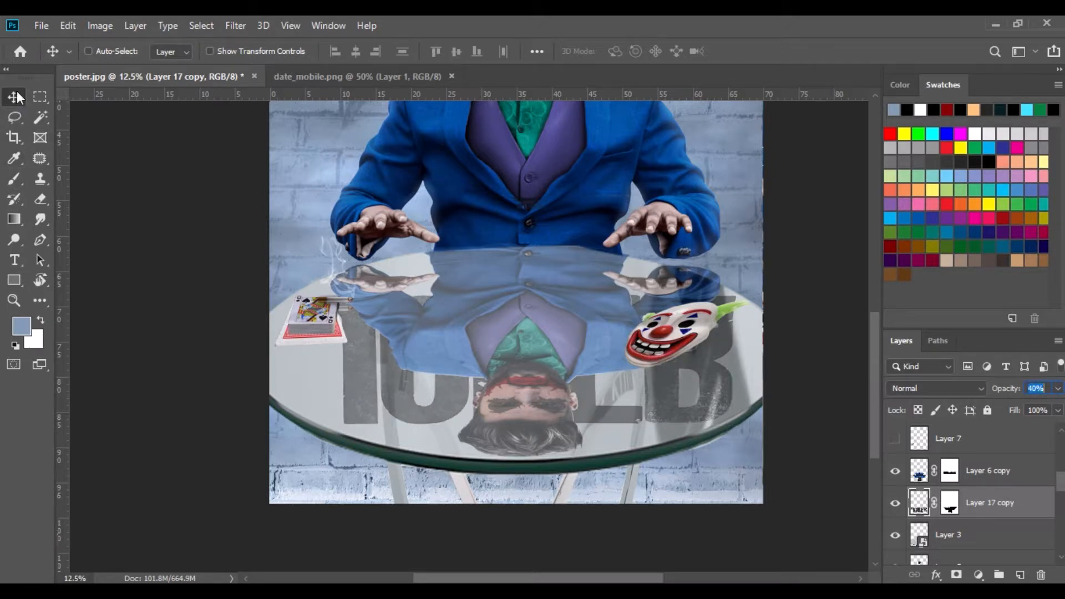
{"action": "key", "text": "ctrl+minus"}
{"action": "key", "text": "ctrl+minus"}
{"action": "key", "text": "Return"}
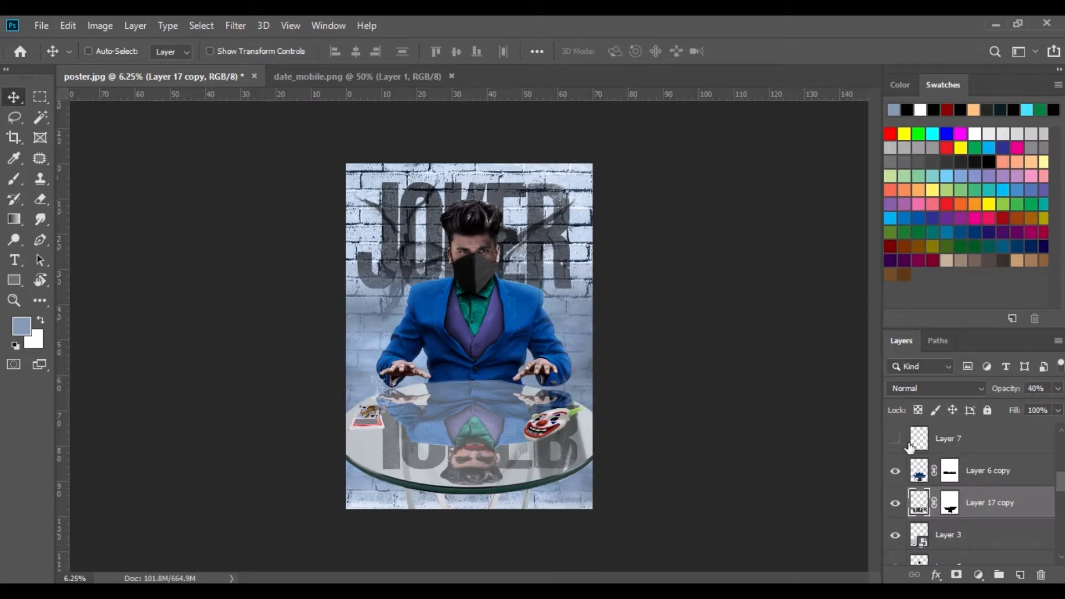
Merge all visible layers, then replace the leftover hidden Layer 7 with a duplicate of the merged Background layer.
{"action": "left_click", "coordinate": [990, 476]}
{"action": "scroll", "coordinate": [990, 477], "scroll_direction": "up", "scroll_amount": 5}
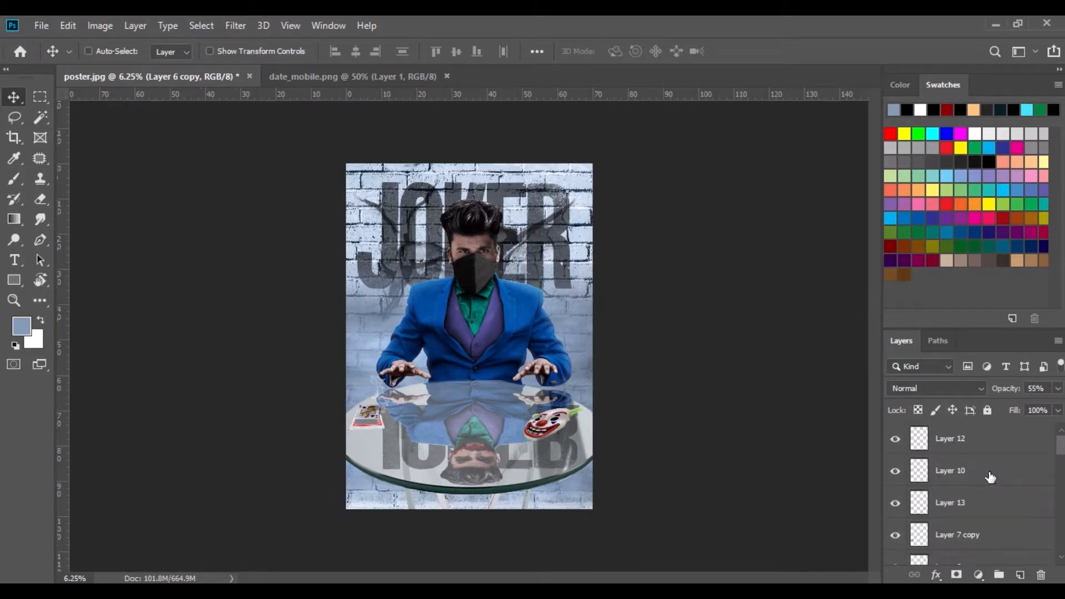
{"action": "right_click", "coordinate": [942, 442]}
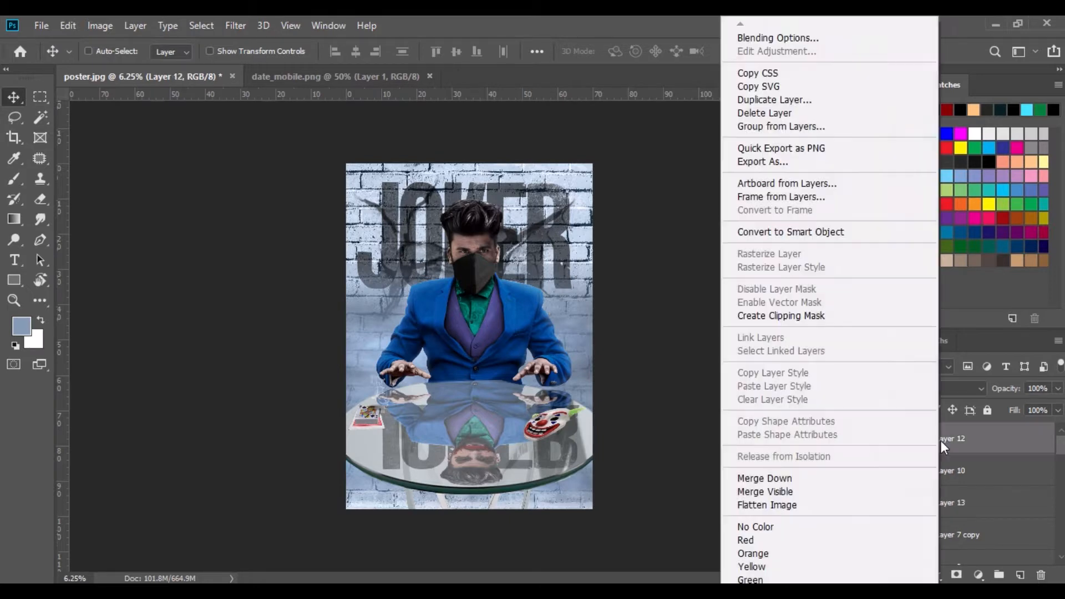
{"action": "left_click", "coordinate": [776, 492]}
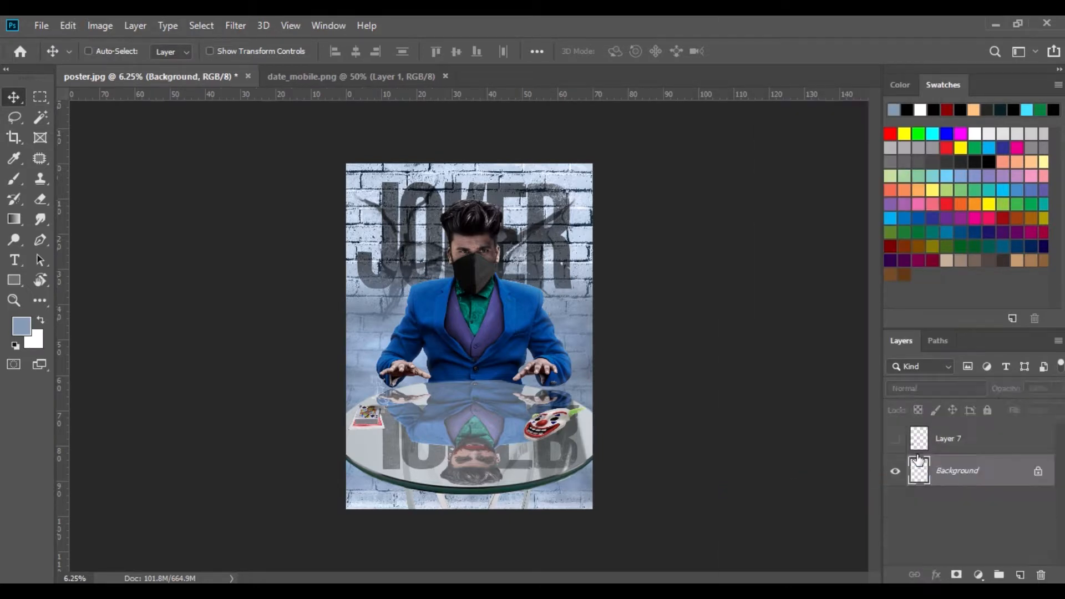
{"action": "left_click_drag", "start_coordinate": [949, 443], "coordinate": [1020, 575]}
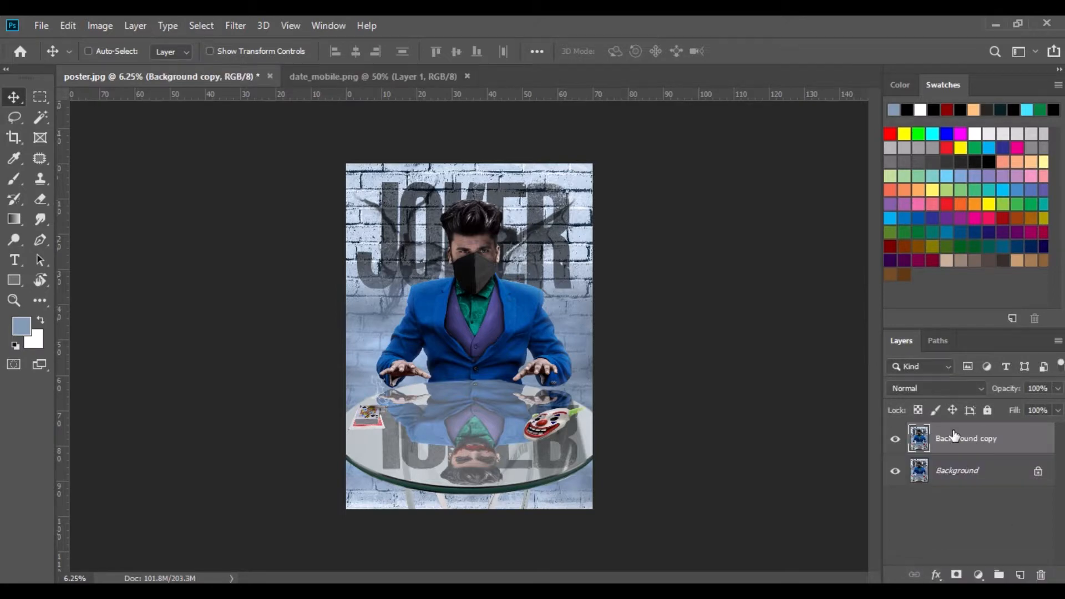
Start the Camera Raw filter on the Background copy layer with contrast +23 and exposure +0.05.
{"action": "left_click", "coordinate": [236, 26]}
{"action": "left_click", "coordinate": [260, 126]}
{"action": "left_click_drag", "start_coordinate": [924, 416], "coordinate": [915, 392]}
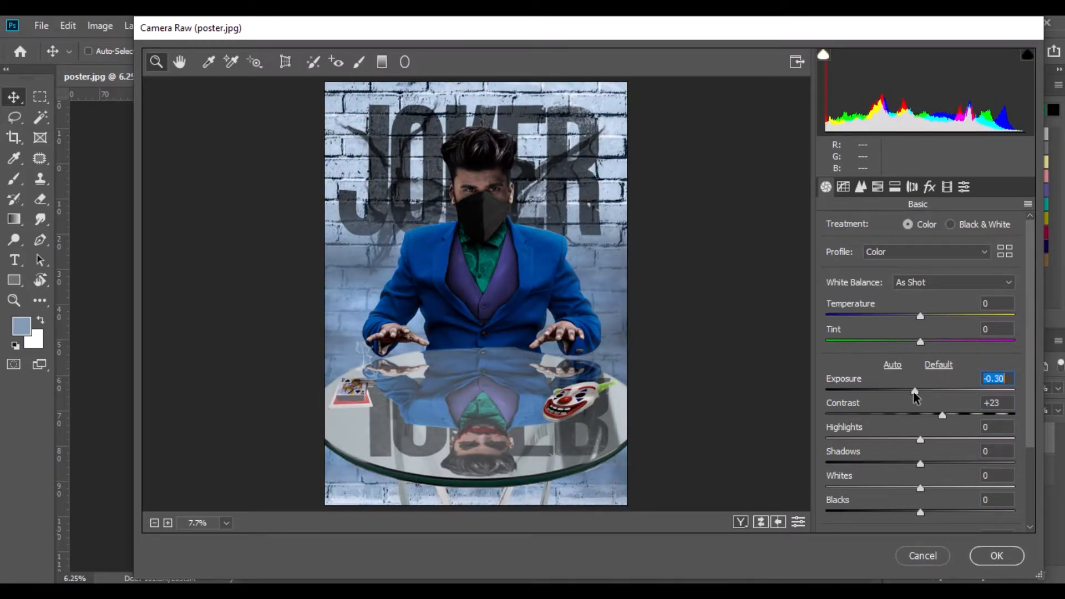
{"action": "left_click_drag", "start_coordinate": [913, 391], "coordinate": [920, 391]}
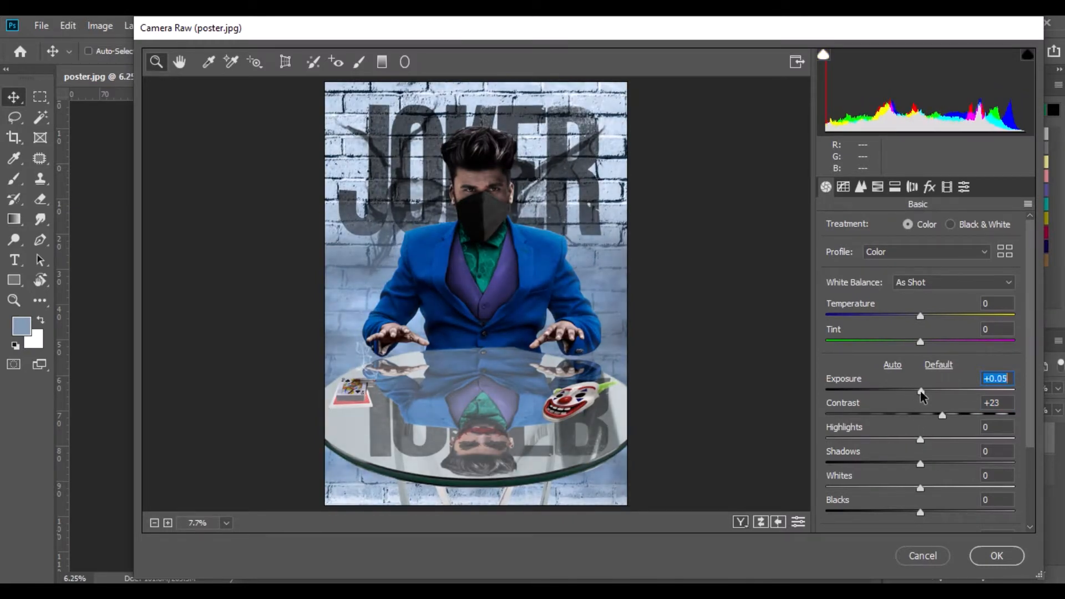
Set highlights to -73, shadows to +53, whites to +10, blacks to -36 and clarity to +19.
{"action": "left_click_drag", "start_coordinate": [920, 440], "coordinate": [851, 439]}
{"action": "left_click_drag", "start_coordinate": [920, 464], "coordinate": [970, 465]}
{"action": "left_click_drag", "start_coordinate": [920, 488], "coordinate": [886, 513]}
{"action": "scroll", "coordinate": [923, 483], "scroll_direction": "down", "scroll_amount": 2}
{"action": "left_click_drag", "start_coordinate": [928, 443], "coordinate": [936, 444]}
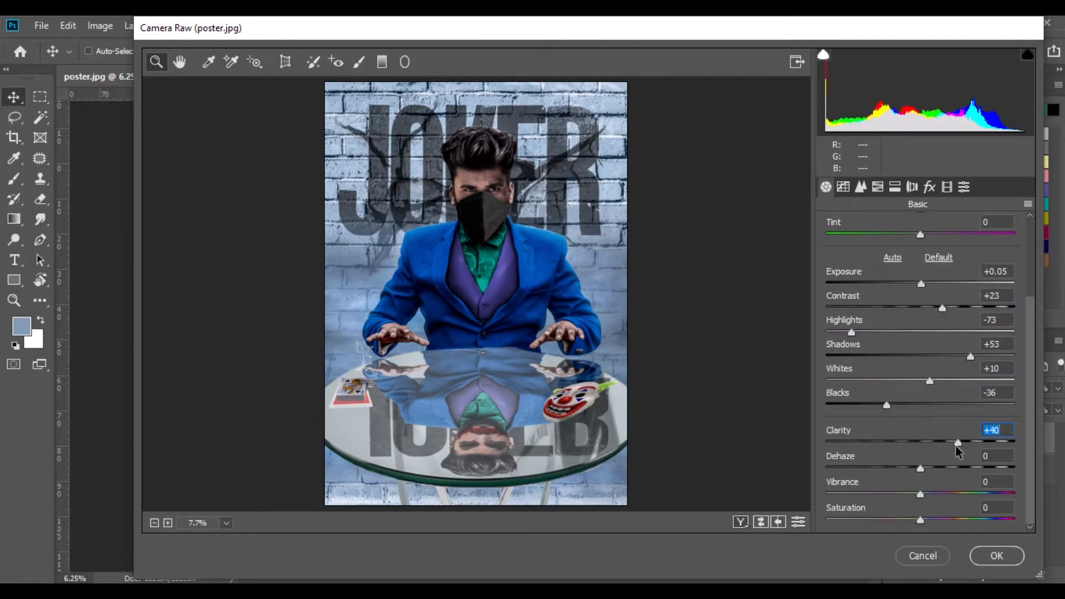
{"action": "scroll", "coordinate": [938, 403], "scroll_direction": "up", "scroll_amount": 2}
{"action": "scroll", "coordinate": [941, 478], "scroll_direction": "down", "scroll_amount": 2}
{"action": "left_click", "coordinate": [940, 443]}
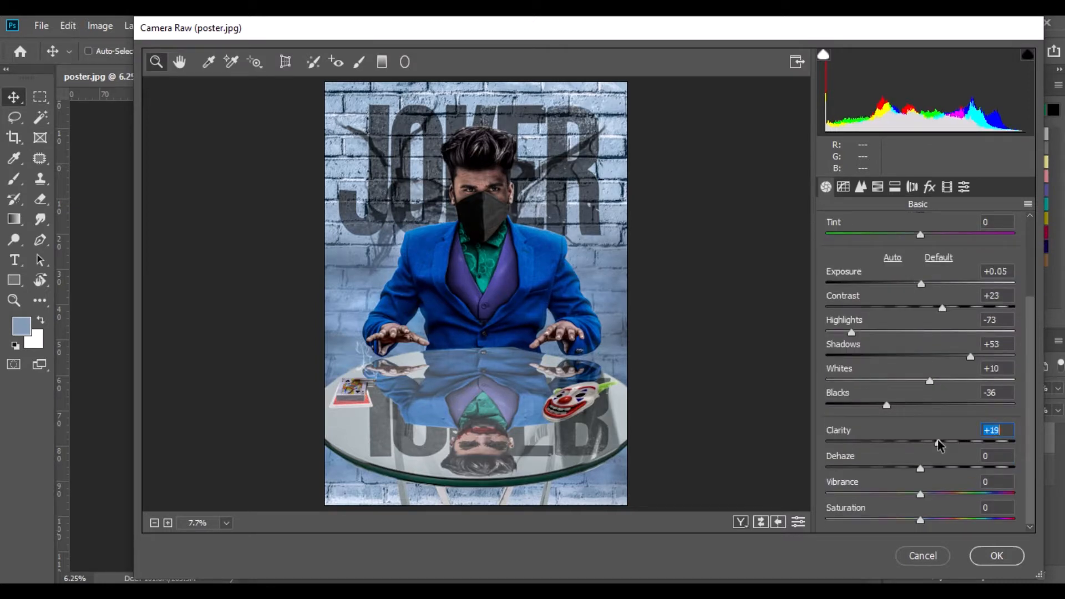
Lower the saturation of aquas to -23 and blues to -52, and apply the filter with a post-crop vignette of -27.
{"action": "left_click", "coordinate": [879, 189]}
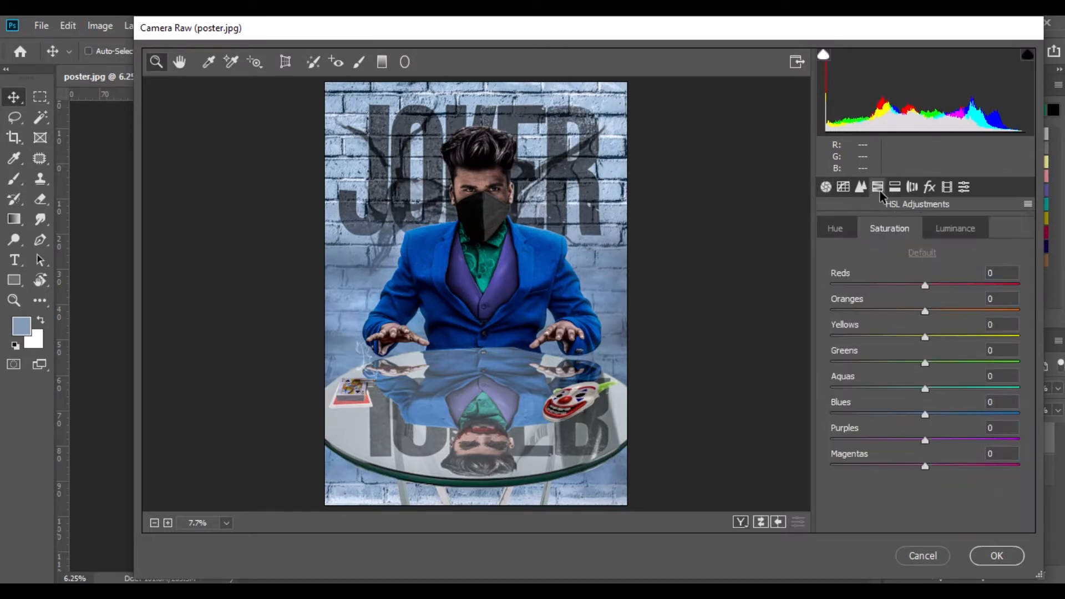
{"action": "left_click_drag", "start_coordinate": [924, 414], "coordinate": [877, 416]}
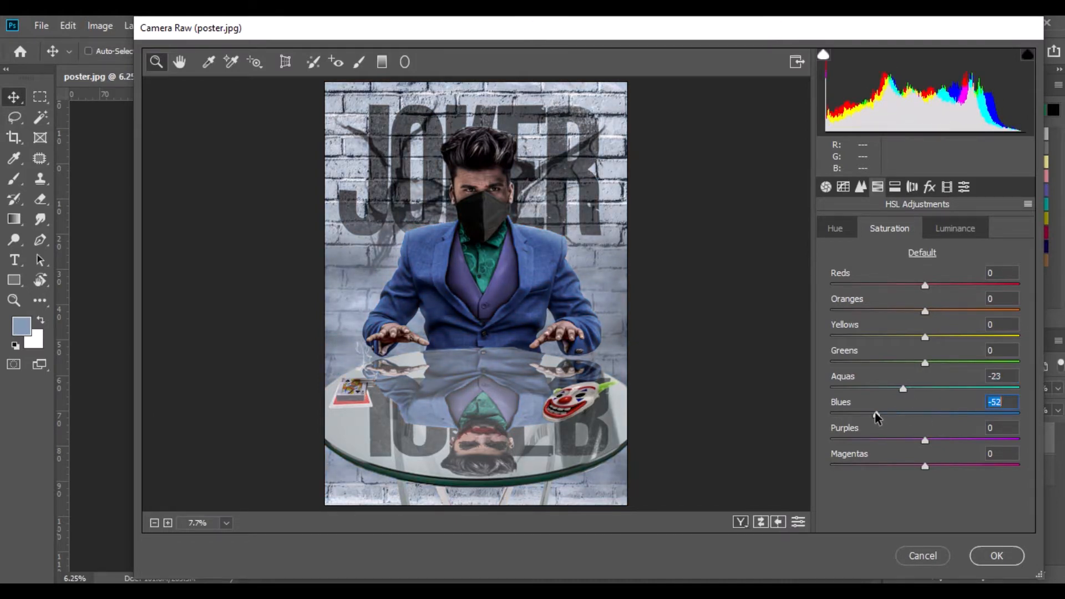
{"action": "left_click", "coordinate": [929, 189]}
{"action": "left_click_drag", "start_coordinate": [924, 391], "coordinate": [900, 391]}
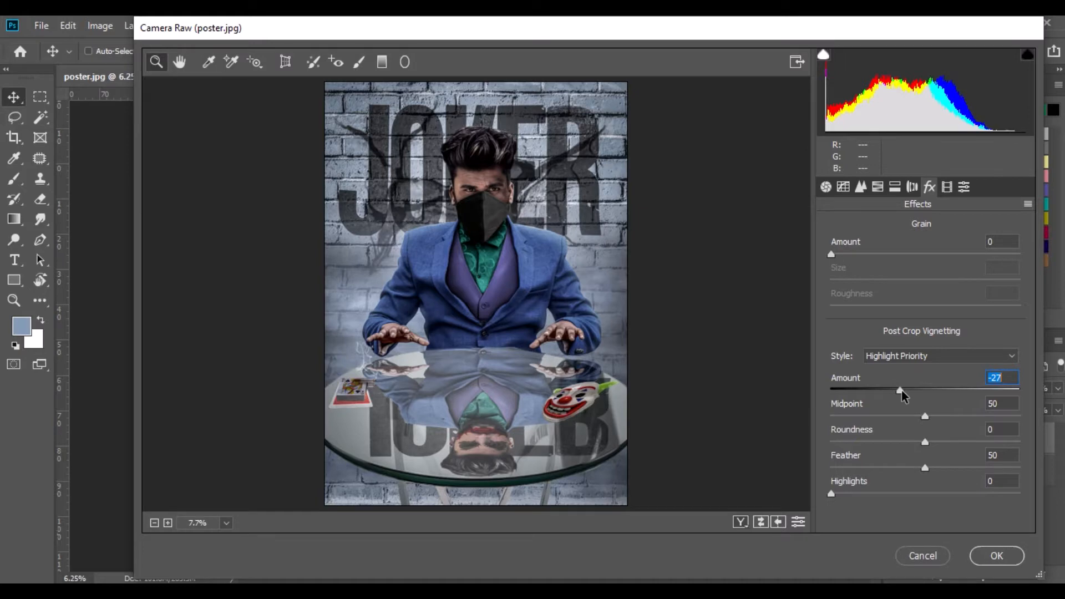
{"action": "left_click", "coordinate": [993, 556]}
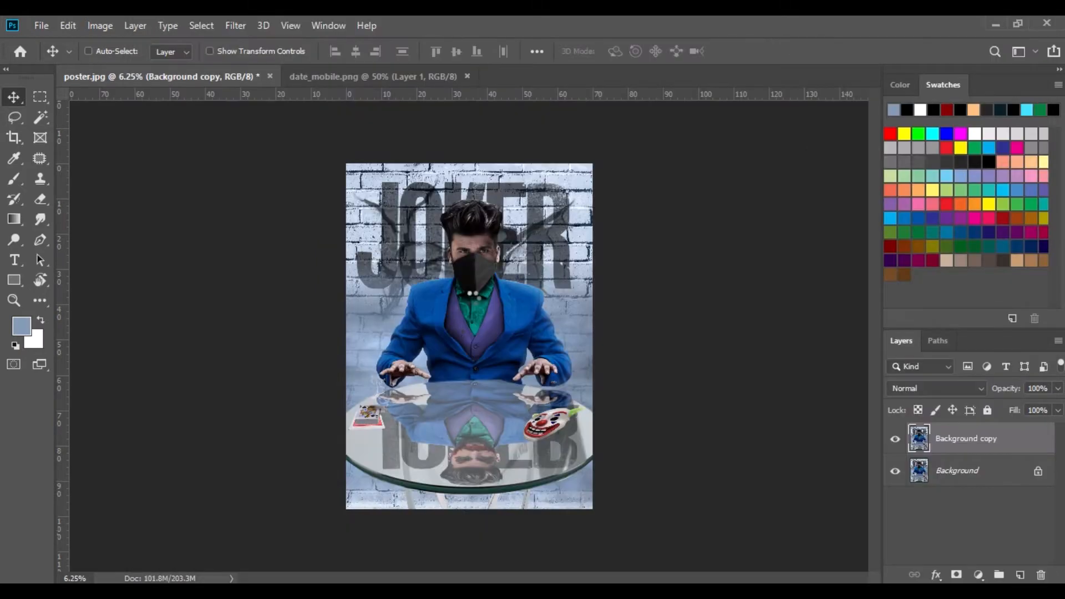
Duplicate the graded Background copy layer and add a new empty layer in Overlay blend mode above it.
{"action": "left_click_drag", "start_coordinate": [950, 444], "coordinate": [1019, 574]}
{"action": "left_click", "coordinate": [1019, 574]}
{"action": "left_click", "coordinate": [919, 388]}
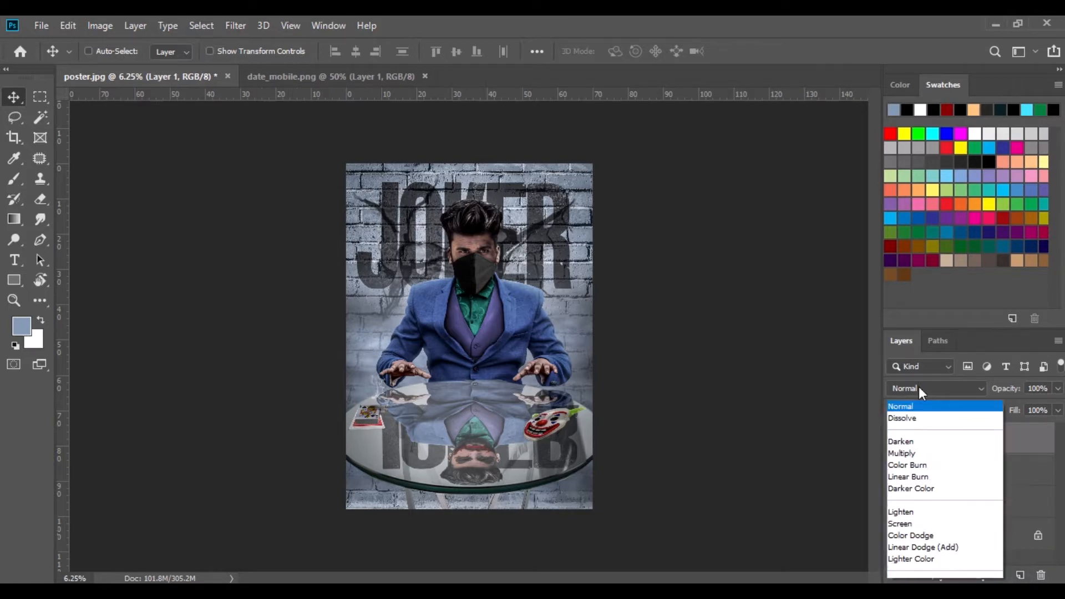
{"action": "left_click", "coordinate": [912, 380]}
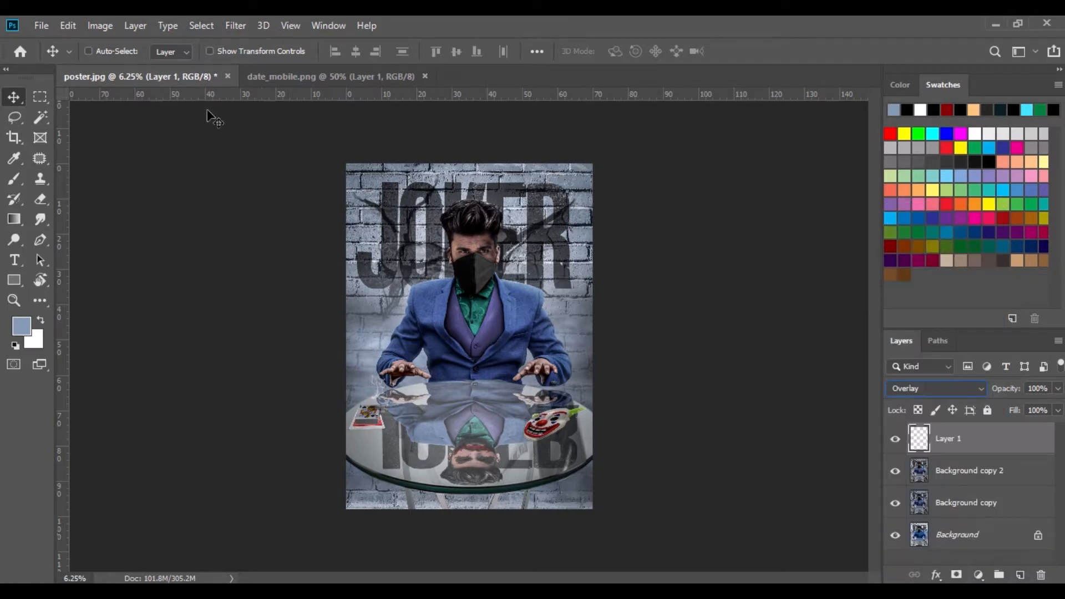
Fill the new Overlay layer with 50% gray.
{"action": "left_click", "coordinate": [67, 26]}
{"action": "left_click", "coordinate": [134, 267]}
{"action": "left_click", "coordinate": [524, 153]}
{"action": "left_click", "coordinate": [527, 288]}
{"action": "left_click", "coordinate": [629, 155]}
{"action": "key", "text": "v"}
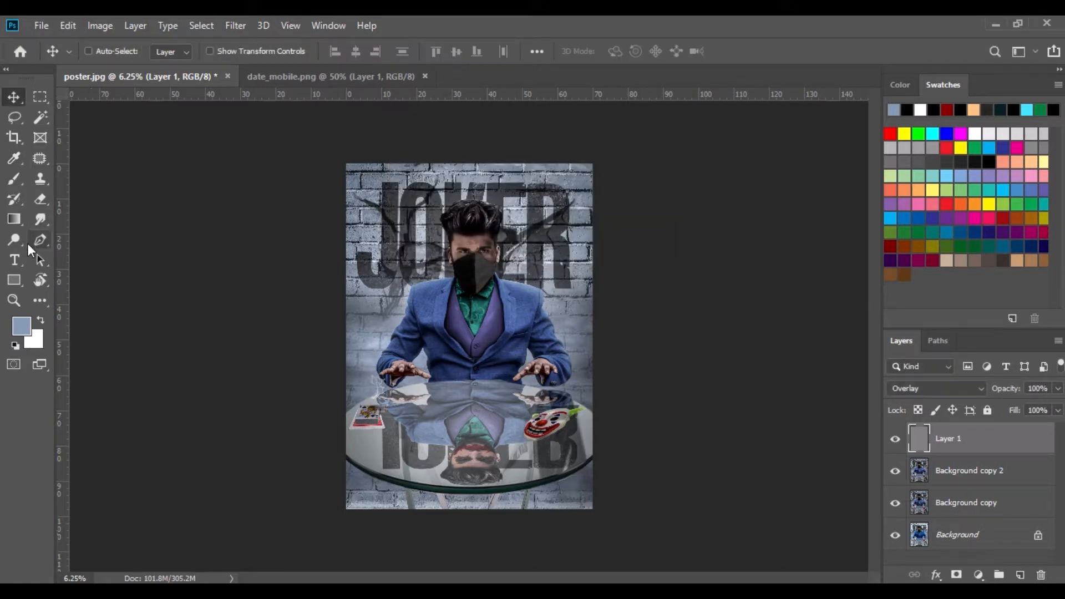
Darken the folds and shaded areas of the suit jacket and sleeves on the gray layer using a 250 px Burn tool.
{"action": "left_click_drag", "start_coordinate": [17, 248], "coordinate": [71, 252]}
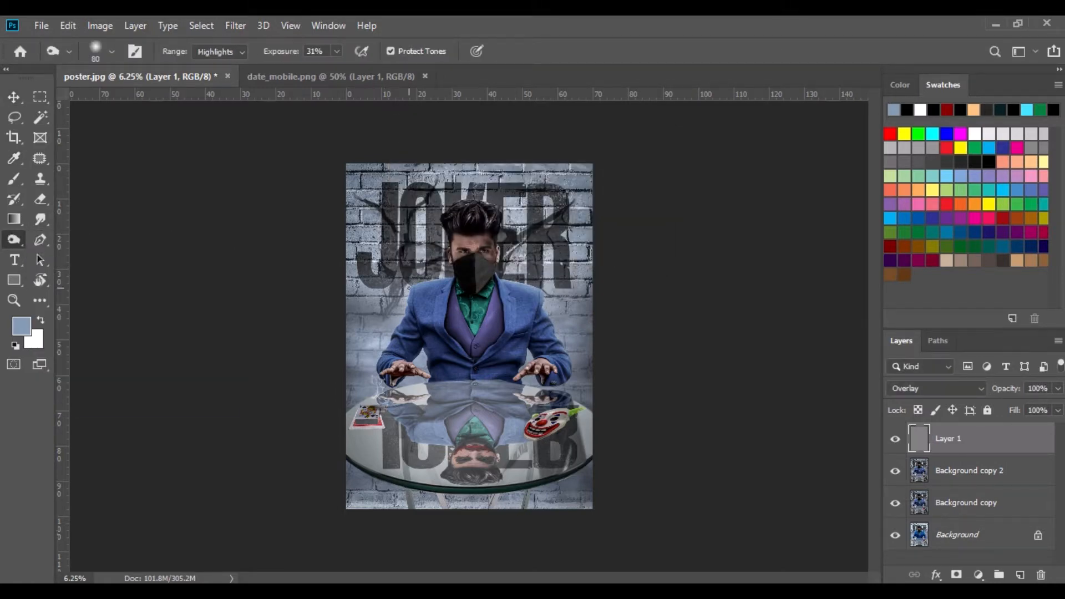
{"action": "key", "text": "ctrl+plus"}
{"action": "key", "text": "ctrl+plus"}
{"action": "key", "text": "ctrl+plus"}
{"action": "key", "text": "ctrl+plus"}
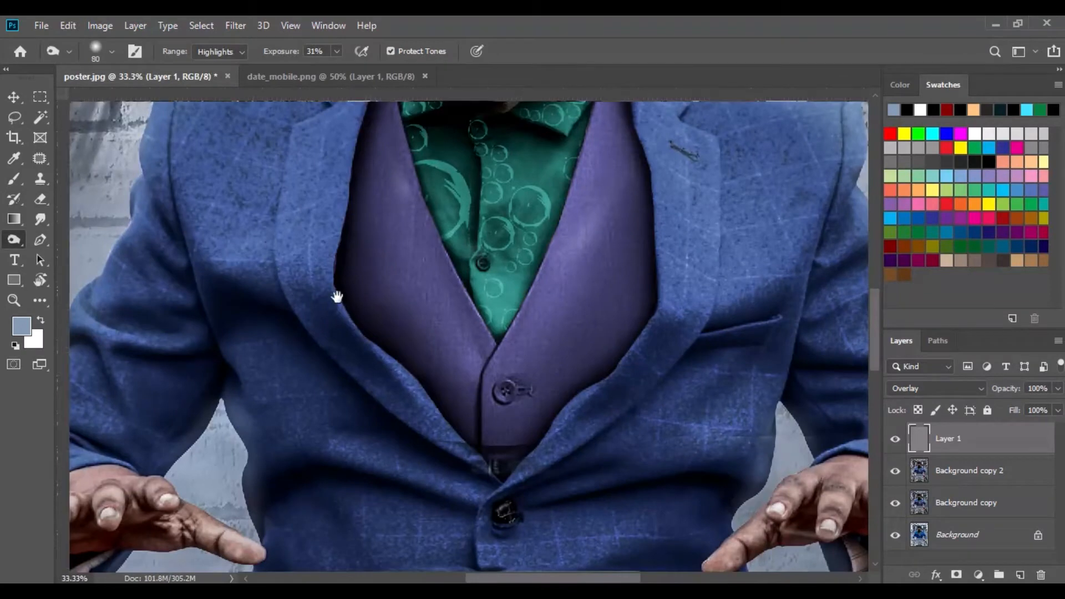
{"action": "left_click_drag", "start_coordinate": [331, 290], "coordinate": [403, 409]}
{"action": "key", "text": "bracketright"}
{"action": "key", "text": "bracketright"}
{"action": "left_click_drag", "start_coordinate": [250, 478], "coordinate": [317, 311]}
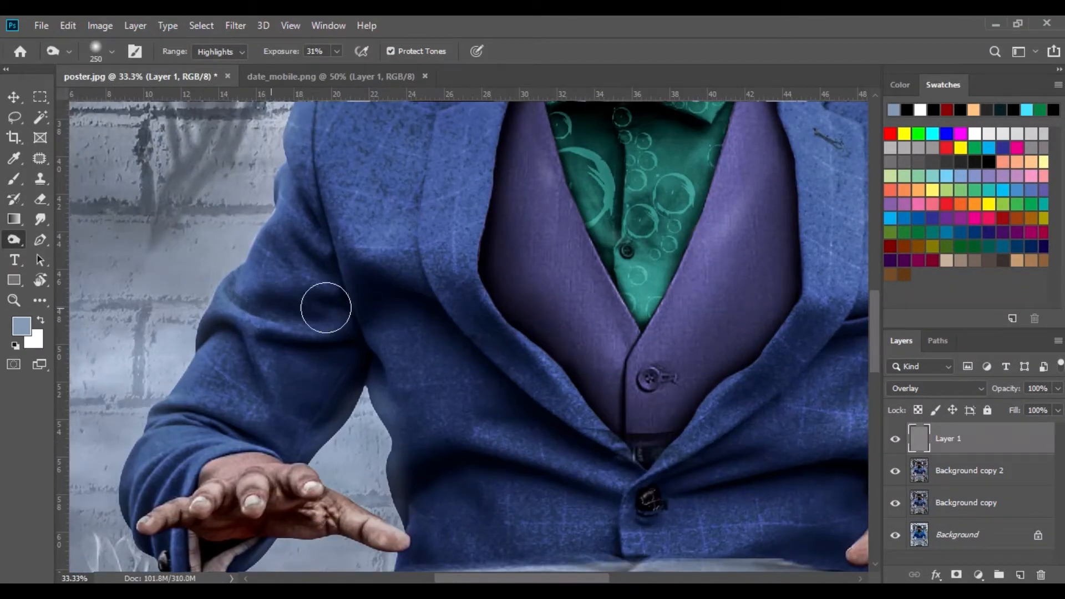
{"action": "left_click_drag", "start_coordinate": [289, 385], "coordinate": [325, 261]}
{"action": "left_click_drag", "start_coordinate": [642, 374], "coordinate": [319, 388]}
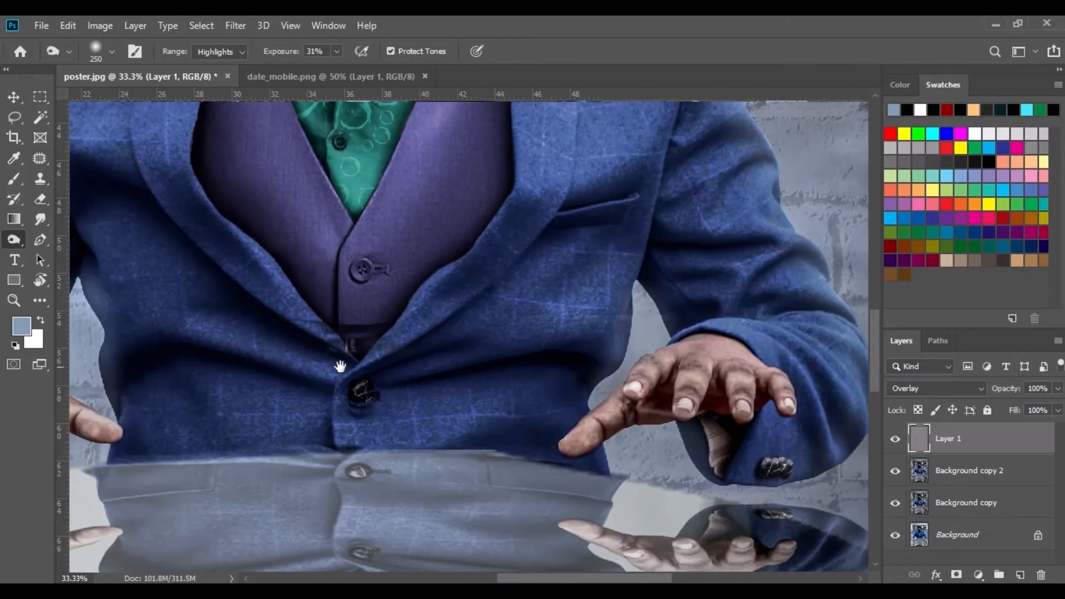
Raise the Burn tool's exposure to 66% and darken the shadows around the jacket, collar and face mask.
{"action": "left_click", "coordinate": [336, 51]}
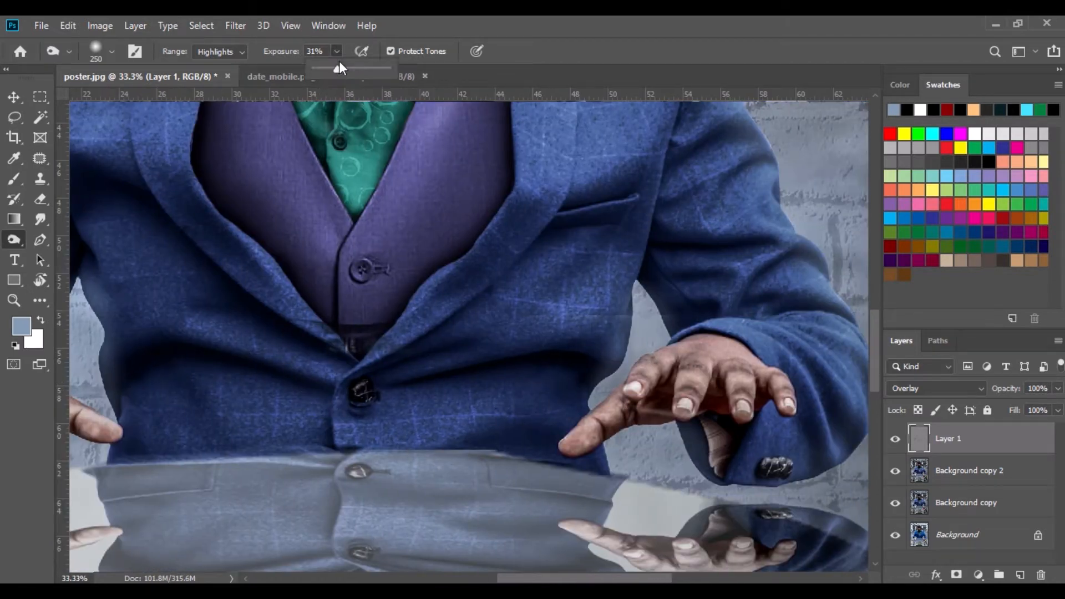
{"action": "mouse_move", "coordinate": [572, 169]}
{"action": "left_mouse_down"}
{"action": "mouse_move", "coordinate": [632, 200]}
{"action": "mouse_move", "coordinate": [688, 184]}
{"action": "mouse_move", "coordinate": [740, 215]}
{"action": "mouse_move", "coordinate": [798, 293]}
{"action": "mouse_move", "coordinate": [809, 286]}
{"action": "mouse_move", "coordinate": [763, 323]}
{"action": "mouse_move", "coordinate": [803, 458]}
{"action": "left_mouse_up"}
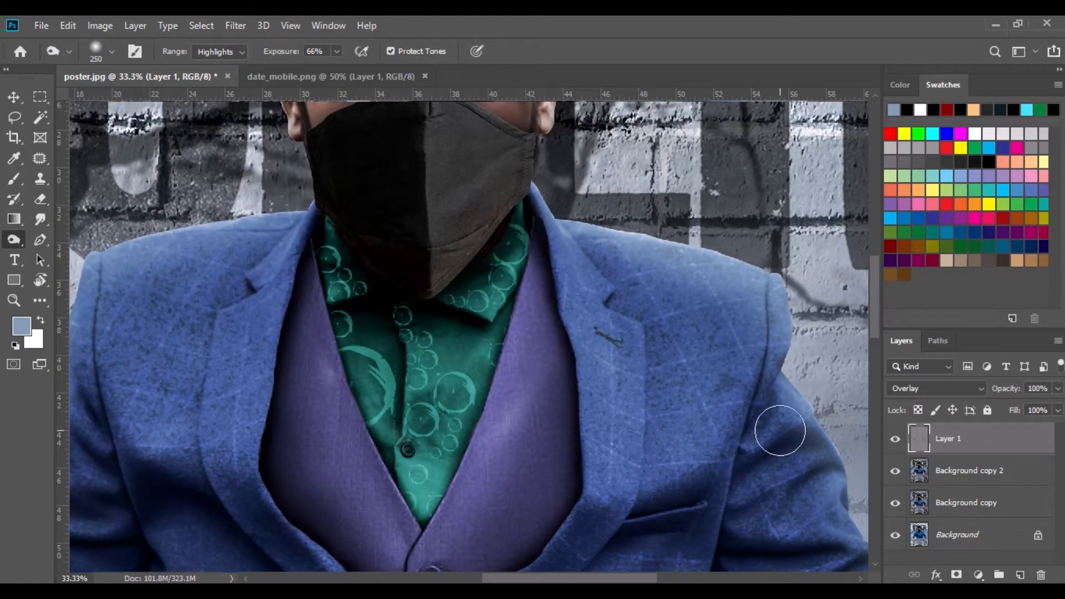
{"action": "left_click_drag", "start_coordinate": [252, 278], "coordinate": [516, 242]}
{"action": "mouse_move", "coordinate": [345, 390]}
{"action": "left_mouse_down"}
{"action": "mouse_move", "coordinate": [383, 502]}
{"action": "mouse_move", "coordinate": [339, 506]}
{"action": "left_mouse_up"}
{"action": "left_click_drag", "start_coordinate": [503, 251], "coordinate": [316, 449]}
{"action": "mouse_move", "coordinate": [534, 259]}
{"action": "left_mouse_down"}
{"action": "mouse_move", "coordinate": [499, 342]}
{"action": "mouse_move", "coordinate": [551, 475]}
{"action": "mouse_move", "coordinate": [495, 223]}
{"action": "left_mouse_up"}
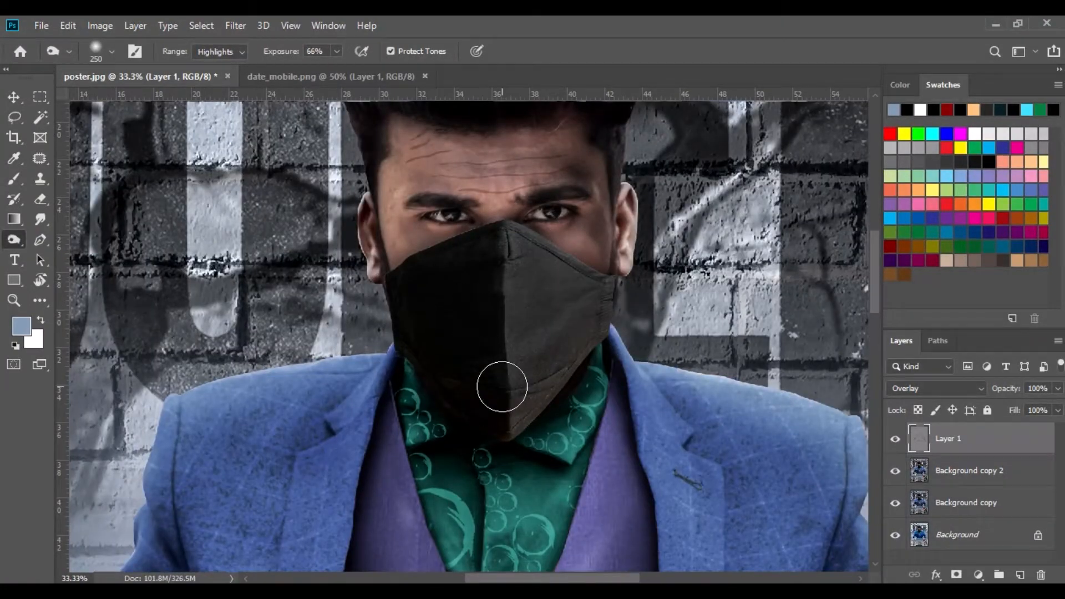
Lighten the man's face, mask and hair on the gray layer using the Dodge tool with a 385 px brush.
{"action": "right_click", "coordinate": [13, 240]}
{"action": "left_click", "coordinate": [66, 254]}
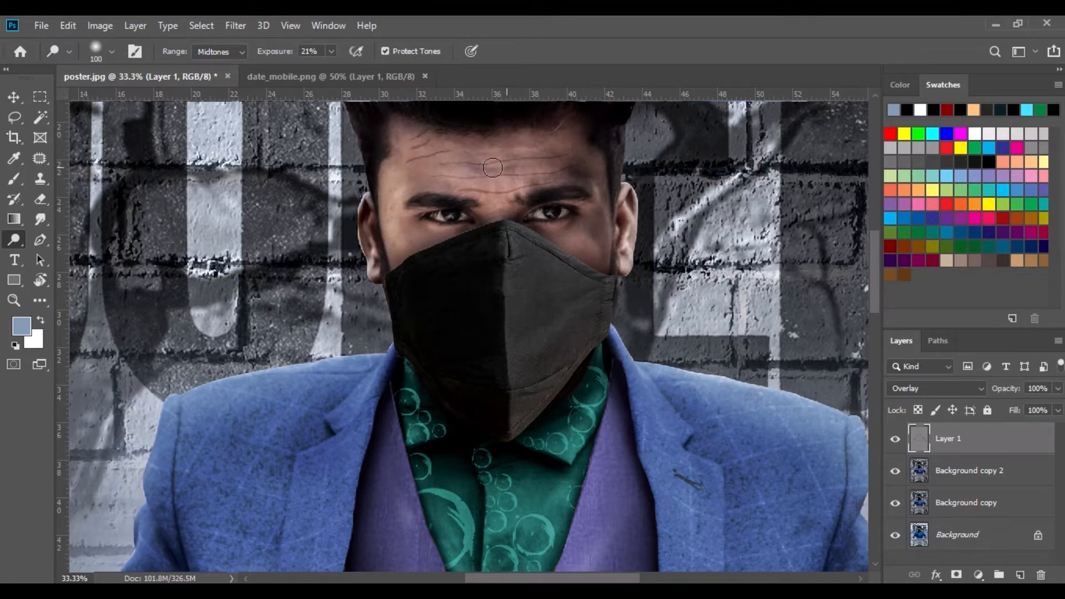
{"action": "scroll", "coordinate": [480, 180], "scroll_direction": "up", "scroll_amount": 1}
{"action": "right_click", "coordinate": [480, 195]}
{"action": "left_click_drag", "start_coordinate": [577, 232], "coordinate": [634, 238]}
{"action": "left_click", "coordinate": [403, 206]}
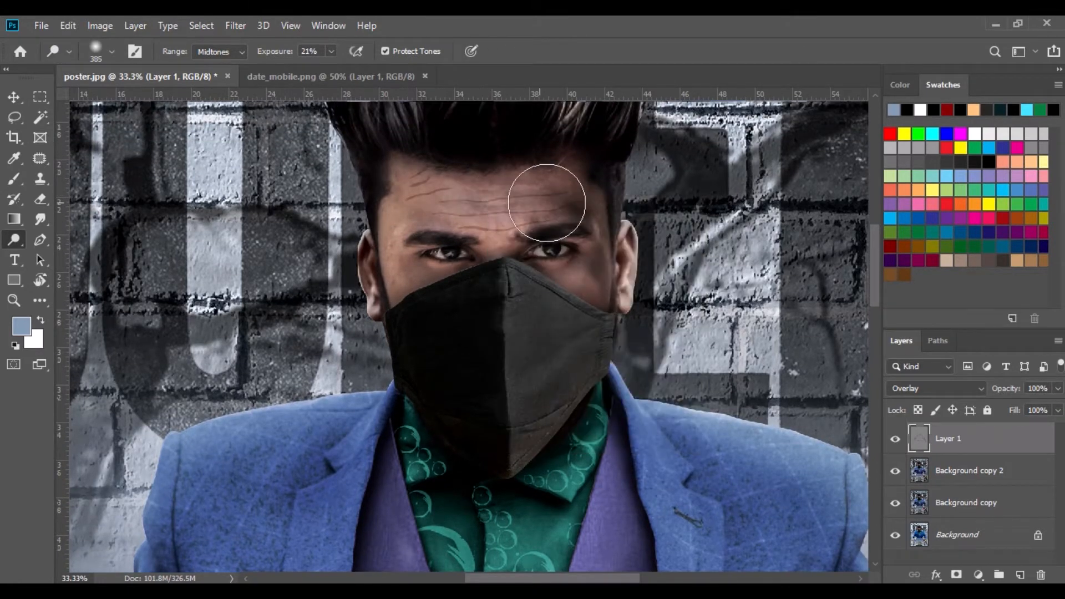
{"action": "key", "text": "ctrl+z"}
{"action": "scroll", "coordinate": [572, 193], "scroll_direction": "up", "scroll_amount": 3}
{"action": "mouse_move", "coordinate": [572, 192]}
{"action": "left_mouse_down"}
{"action": "mouse_move", "coordinate": [475, 164]}
{"action": "mouse_move", "coordinate": [455, 188]}
{"action": "mouse_move", "coordinate": [564, 192]}
{"action": "mouse_move", "coordinate": [382, 150]}
{"action": "left_mouse_up"}
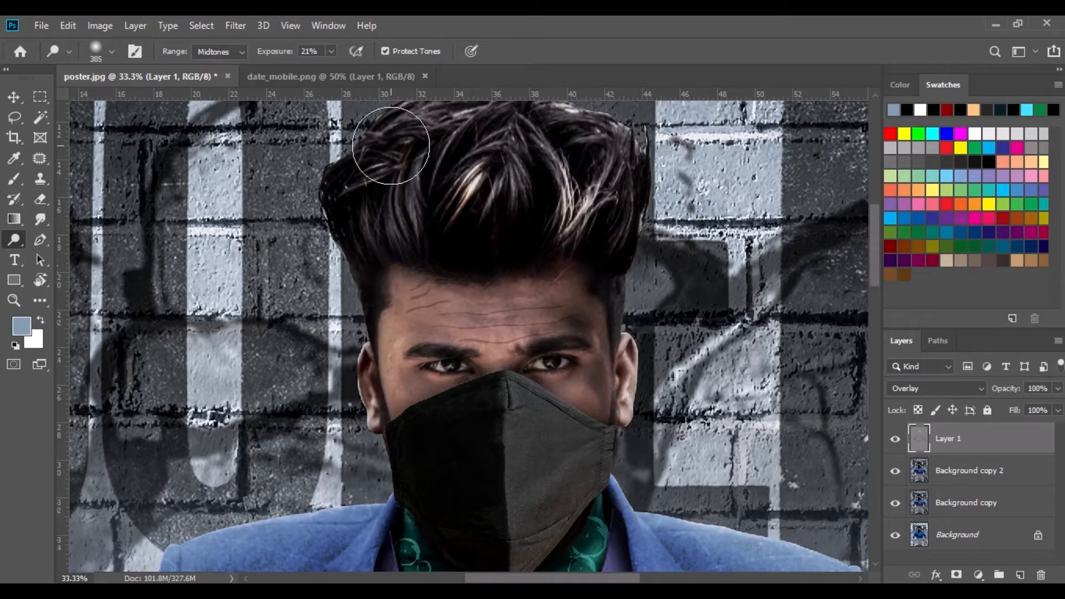
{"action": "scroll", "coordinate": [447, 201], "scroll_direction": "up", "scroll_amount": 2}
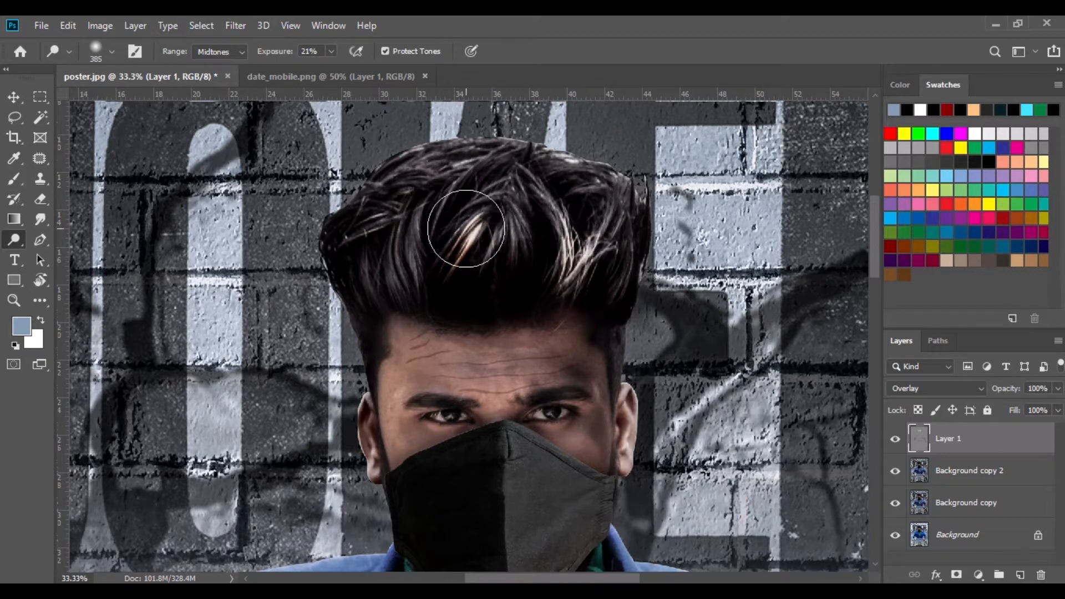
Dodge the highlights on the vest, jacket front, sleeve and hand down to the edge of the table.
{"action": "scroll", "coordinate": [494, 240], "scroll_direction": "down", "scroll_amount": 15}
{"action": "scroll", "coordinate": [518, 368], "scroll_direction": "right", "scroll_amount": 3}
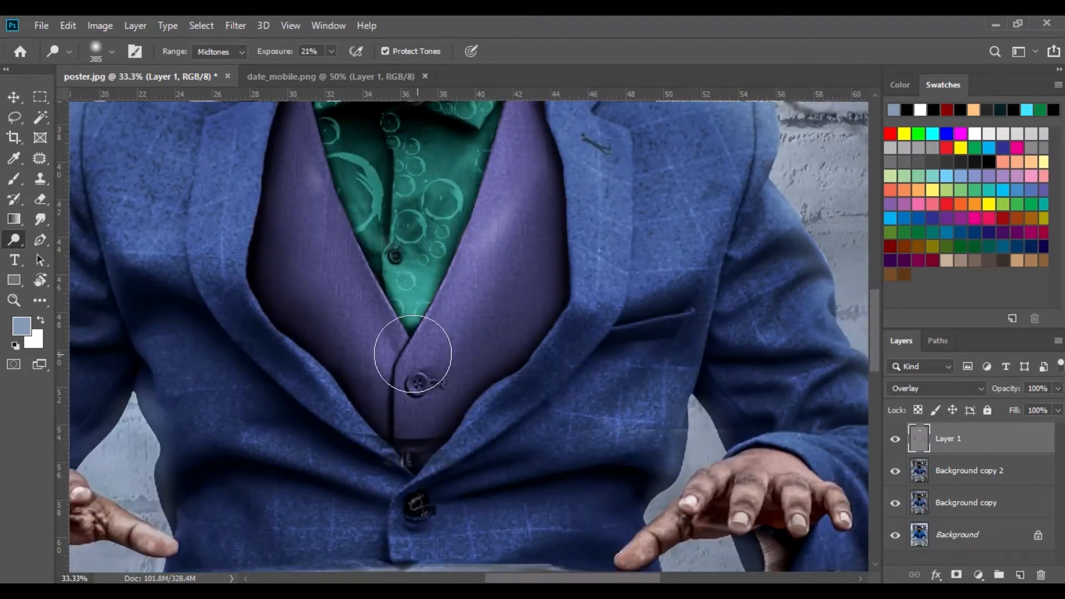
{"action": "scroll", "coordinate": [413, 353], "scroll_direction": "down", "scroll_amount": 7}
{"action": "scroll", "coordinate": [413, 353], "scroll_direction": "left", "scroll_amount": 1}
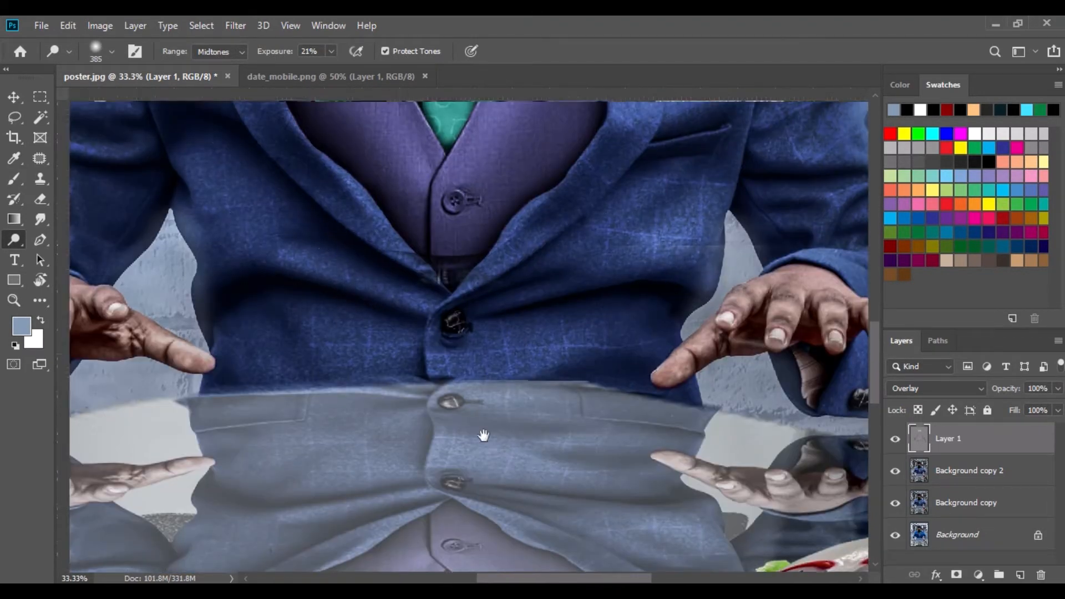
{"action": "left_click_drag", "start_coordinate": [218, 131], "coordinate": [479, 431]}
{"action": "left_click_drag", "start_coordinate": [440, 300], "coordinate": [543, 142]}
{"action": "left_click_drag", "start_coordinate": [788, 388], "coordinate": [271, 381]}
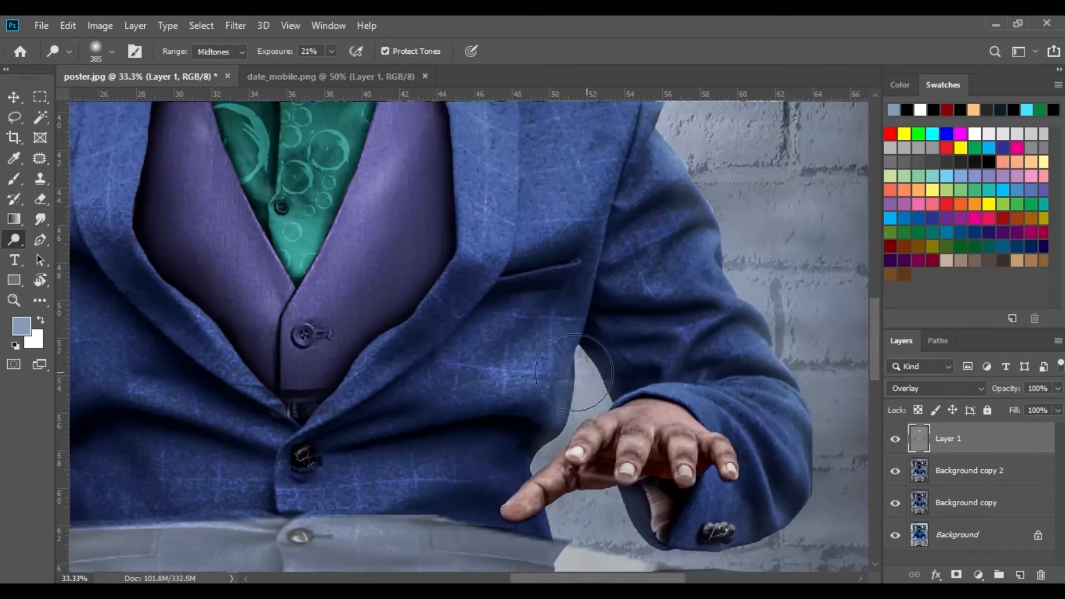
{"action": "left_click_drag", "start_coordinate": [531, 166], "coordinate": [488, 351]}
{"action": "left_click_drag", "start_coordinate": [516, 429], "coordinate": [474, 139]}
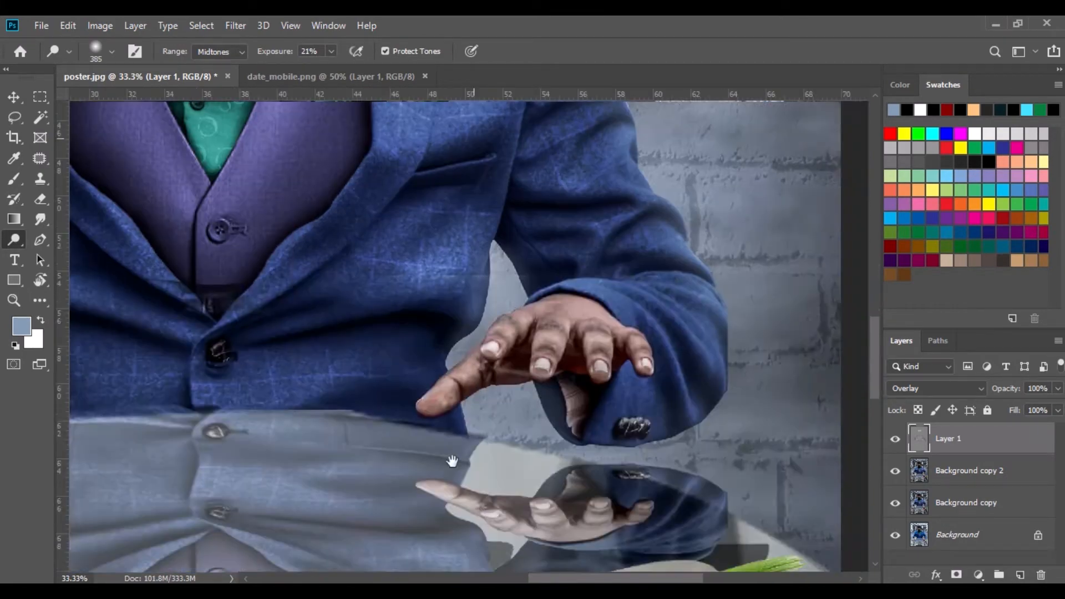
{"action": "left_click_drag", "start_coordinate": [452, 461], "coordinate": [518, 299]}
{"action": "left_click_drag", "start_coordinate": [518, 371], "coordinate": [644, 126]}
{"action": "key", "text": "ctrl+minus"}
{"action": "key", "text": "ctrl+minus"}
{"action": "key", "text": "ctrl+minus"}
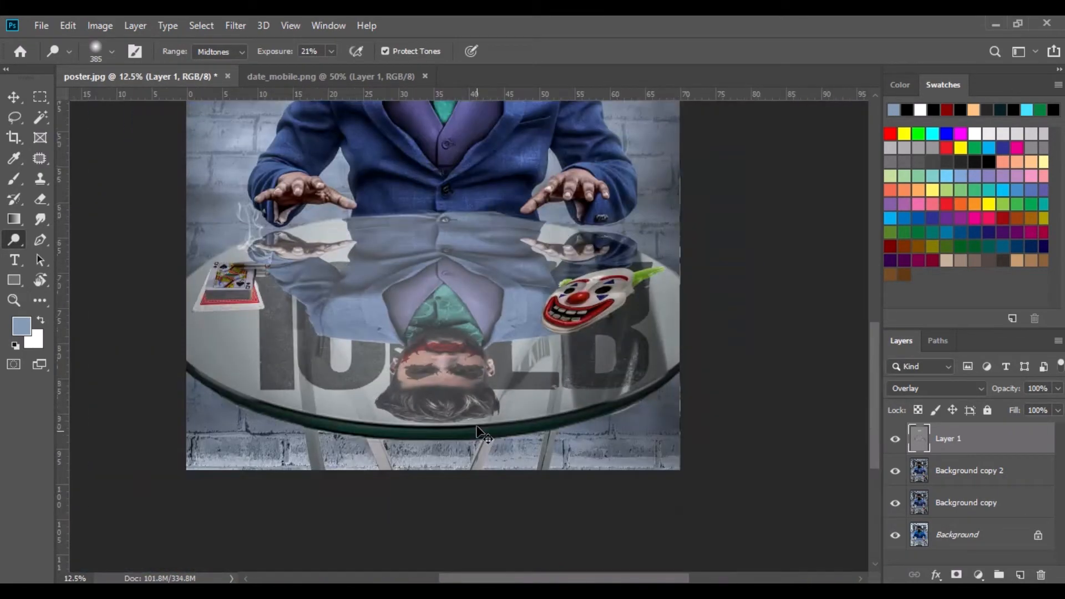
{"action": "key", "text": "ctrl+minus"}
{"action": "left_click", "coordinate": [21, 102]}
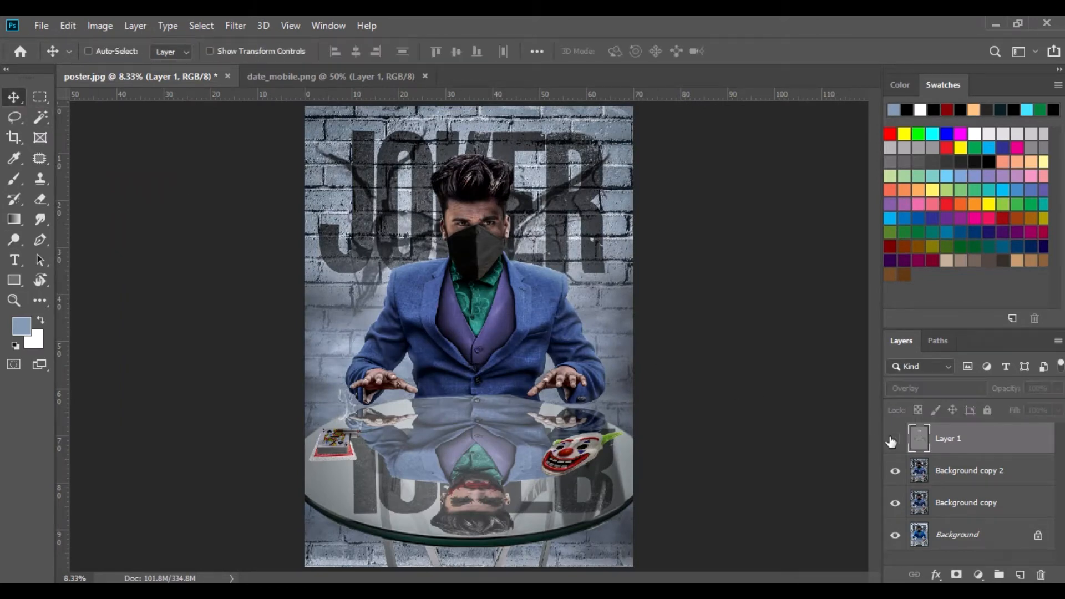
Merge all visible layers and select the skin of the man's face above the mask with the Magic Wand.
{"action": "right_click", "coordinate": [961, 440]}
{"action": "left_click", "coordinate": [787, 492]}
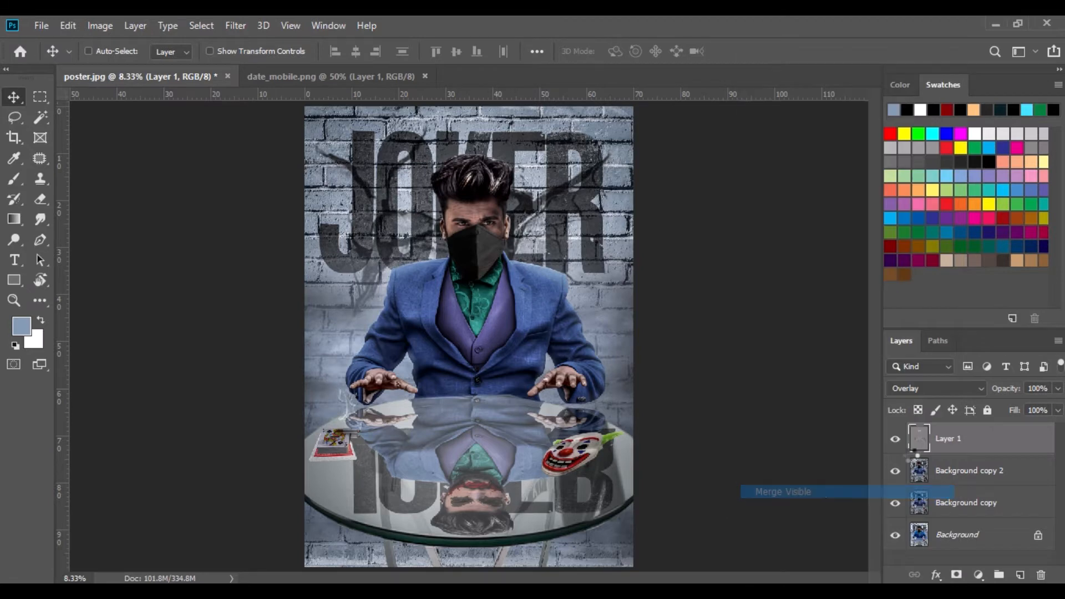
{"action": "left_click", "coordinate": [40, 117]}
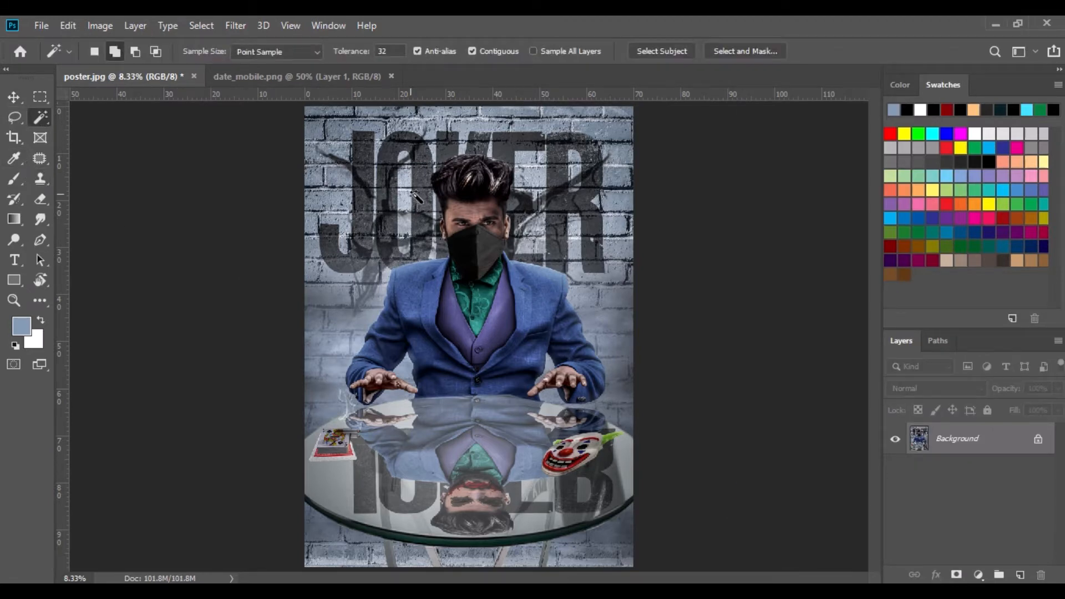
{"action": "scroll", "coordinate": [457, 208], "scroll_direction": "up", "scroll_amount": 4}
{"action": "left_click", "coordinate": [483, 238]}
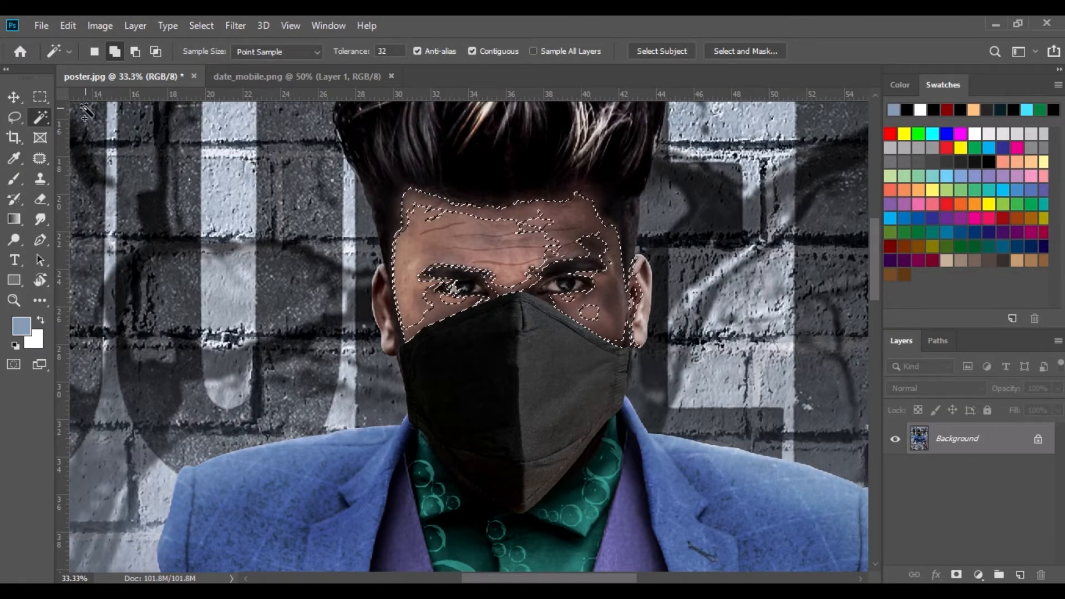
Feather the face selection with a radius of 2 pixels.
{"action": "left_click", "coordinate": [194, 26]}
{"action": "mouse_move", "coordinate": [257, 248]}
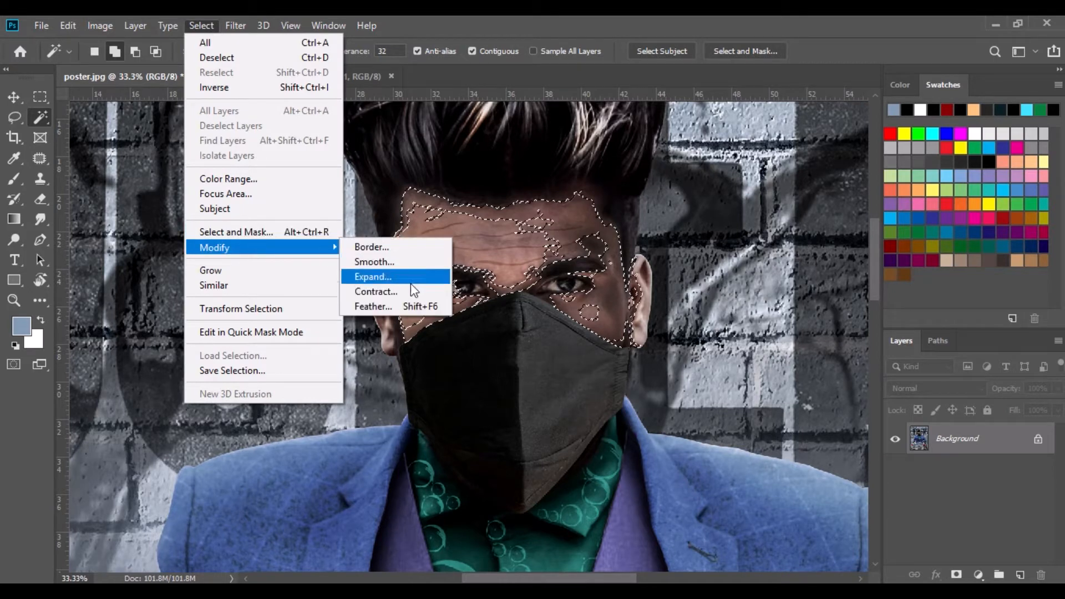
{"action": "left_click", "coordinate": [403, 304]}
{"action": "left_click_drag", "start_coordinate": [513, 167], "coordinate": [723, 188]}
{"action": "type", "text": "2"}
{"action": "key", "text": "Return"}
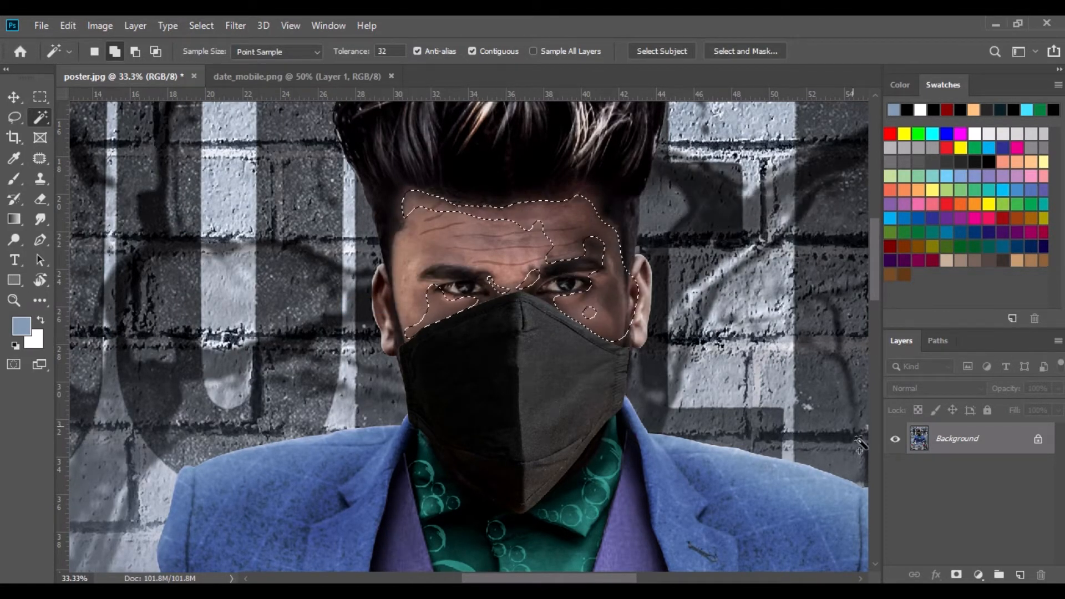
Brighten the selected face with a Levels adjustment layer at midtone 1.20, and compare the image with and without it.
{"action": "left_click", "coordinate": [979, 574]}
{"action": "left_click", "coordinate": [977, 364]}
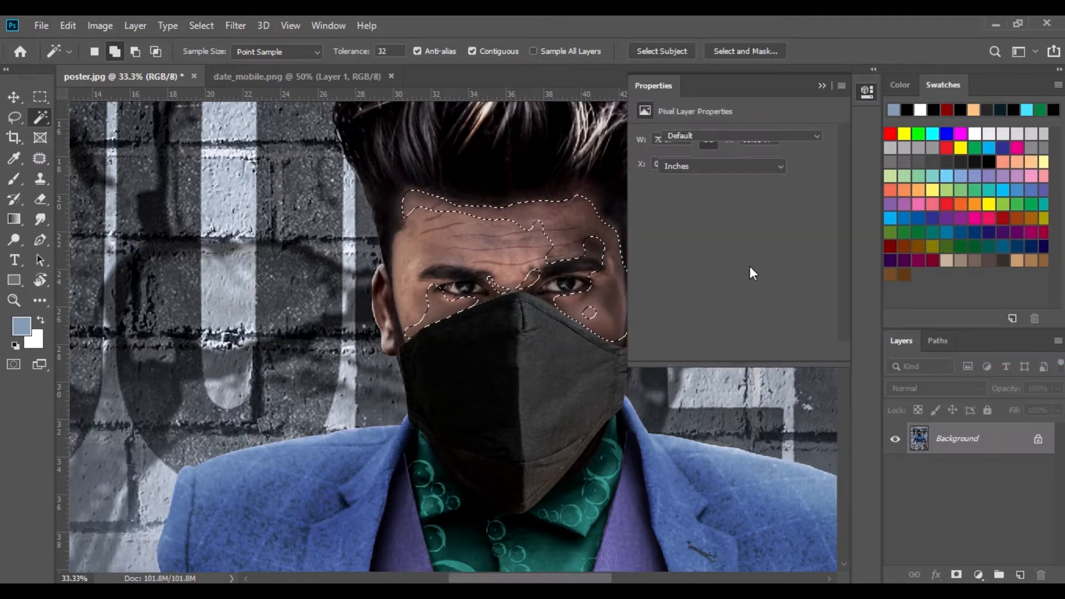
{"action": "mouse_move", "coordinate": [741, 249]}
{"action": "left_mouse_down"}
{"action": "mouse_move", "coordinate": [753, 249]}
{"action": "mouse_move", "coordinate": [734, 249]}
{"action": "left_mouse_up"}
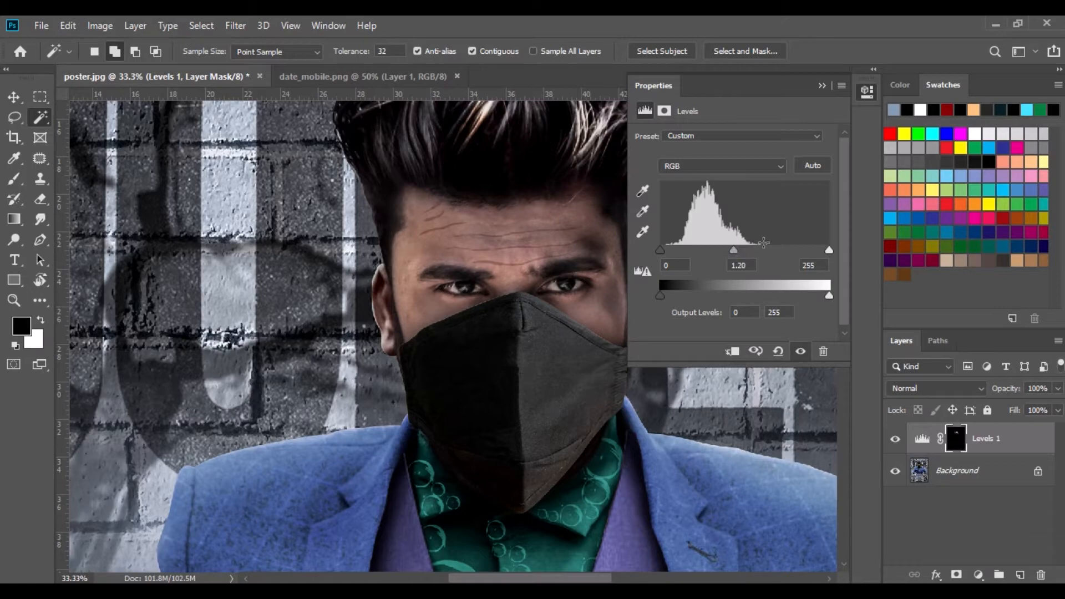
{"action": "left_click", "coordinate": [843, 85]}
{"action": "left_click", "coordinate": [889, 227]}
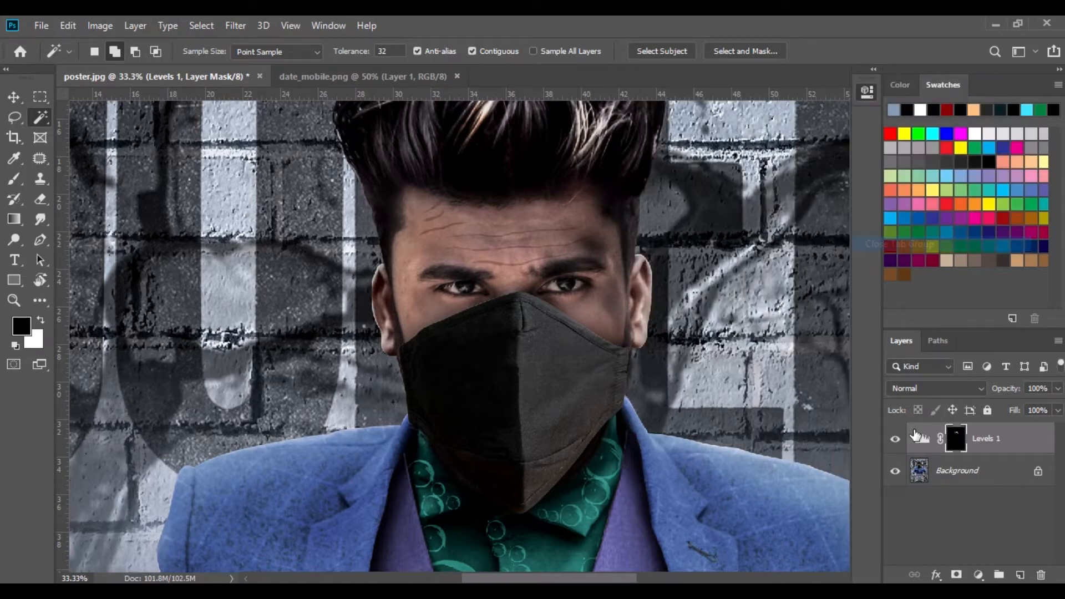
{"action": "left_click", "coordinate": [894, 441]}
{"action": "left_click", "coordinate": [895, 440]}
{"action": "key", "text": "ctrl+0"}
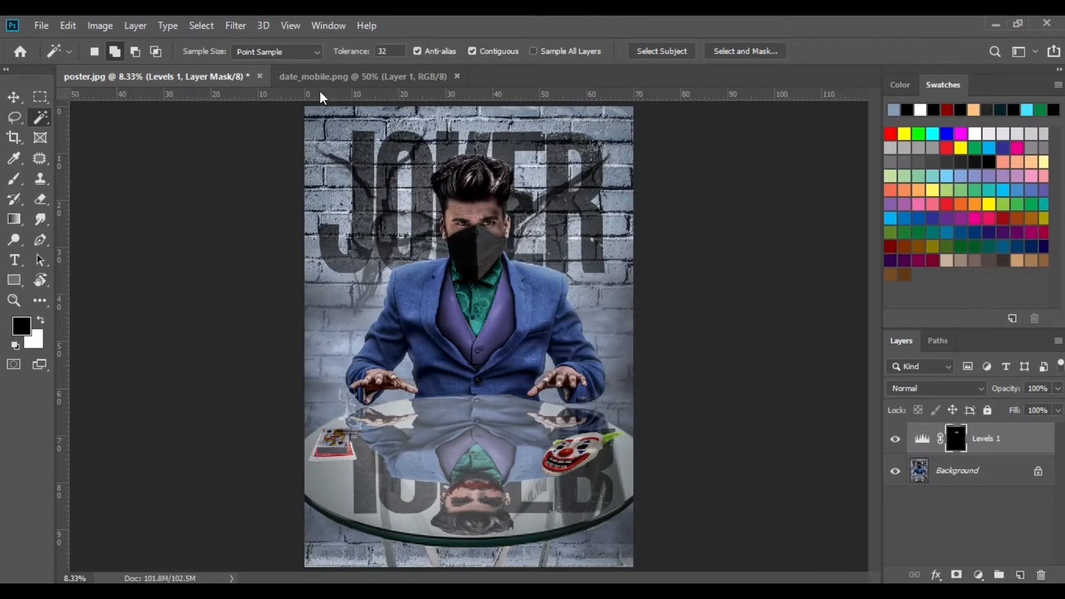
Close date_mobile.png and bring the iris from Eye-psd63727[1][1].png into the poster over the man's left-hand eye.
{"action": "left_click", "coordinate": [361, 76]}
{"action": "left_click", "coordinate": [457, 76]}
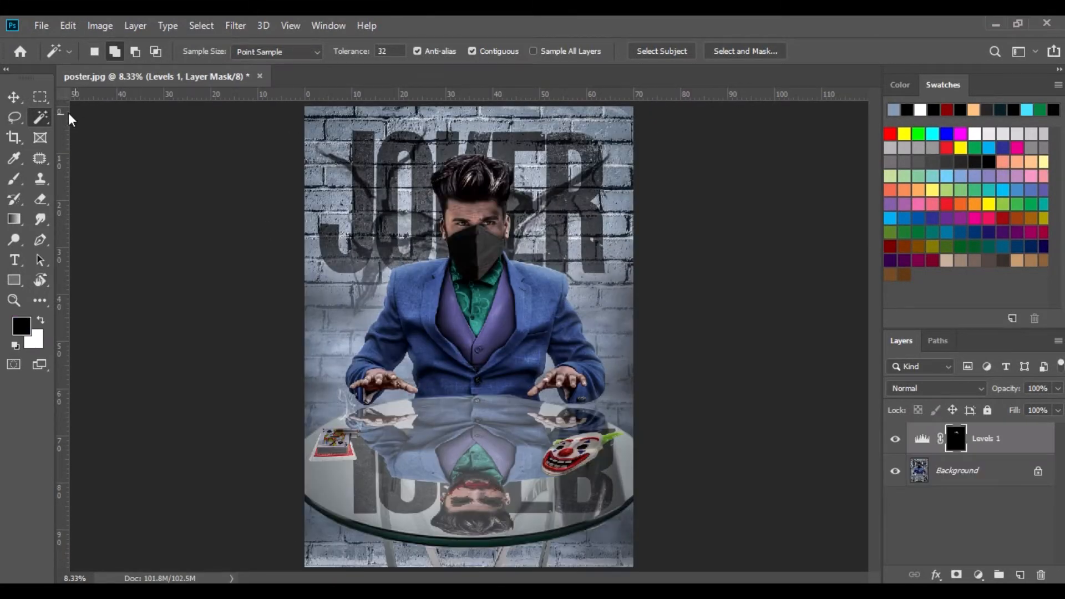
{"action": "key", "text": "v"}
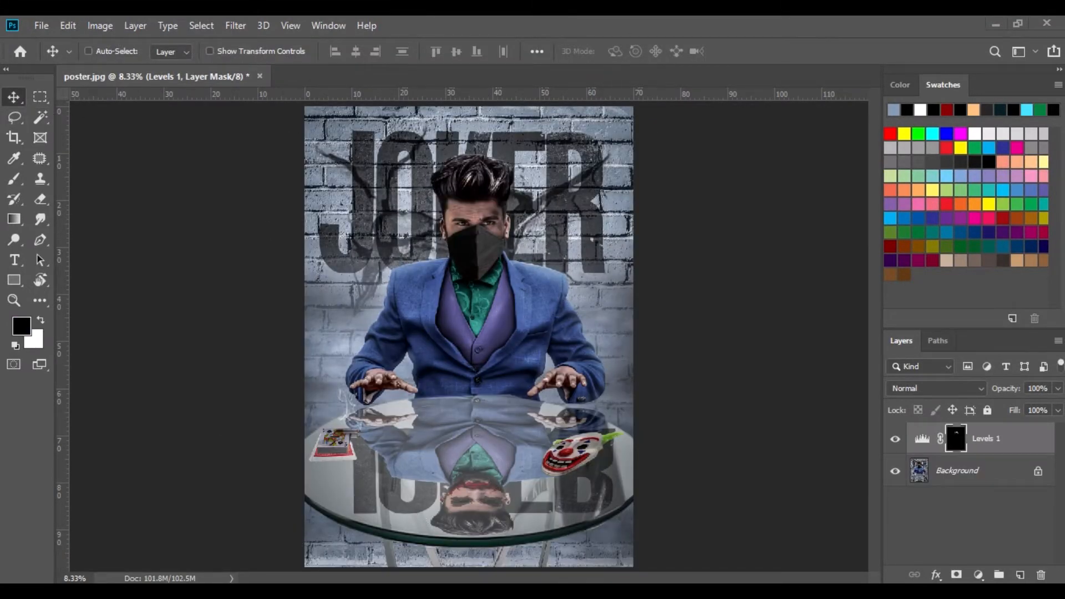
{"action": "key", "text": "alt+Tab"}
{"action": "left_click_drag", "start_coordinate": [681, 206], "coordinate": [443, 83]}
{"action": "left_click_drag", "start_coordinate": [454, 286], "coordinate": [457, 227]}
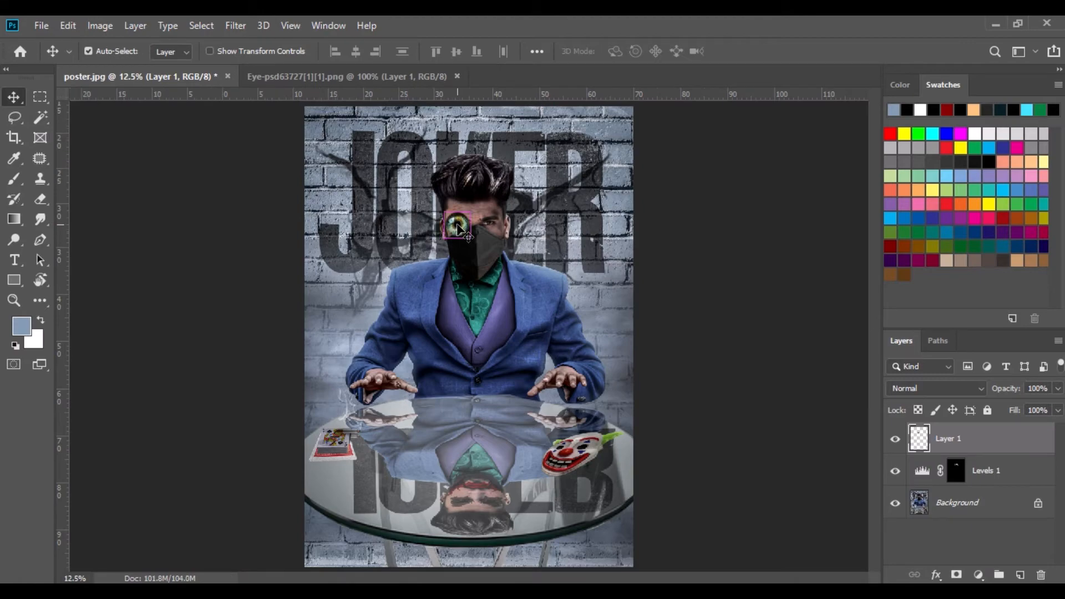
Scale the iris layer down with Free Transform and move it onto the pupil of the man's left-hand eye.
{"action": "key", "text": "ctrl+plus"}
{"action": "key", "text": "ctrl+plus"}
{"action": "key", "text": "ctrl+plus"}
{"action": "key", "text": "ctrl+plus"}
{"action": "left_click_drag", "start_coordinate": [433, 160], "coordinate": [452, 454]}
{"action": "left_click_drag", "start_coordinate": [464, 117], "coordinate": [472, 435]}
{"action": "left_click", "coordinate": [68, 26]}
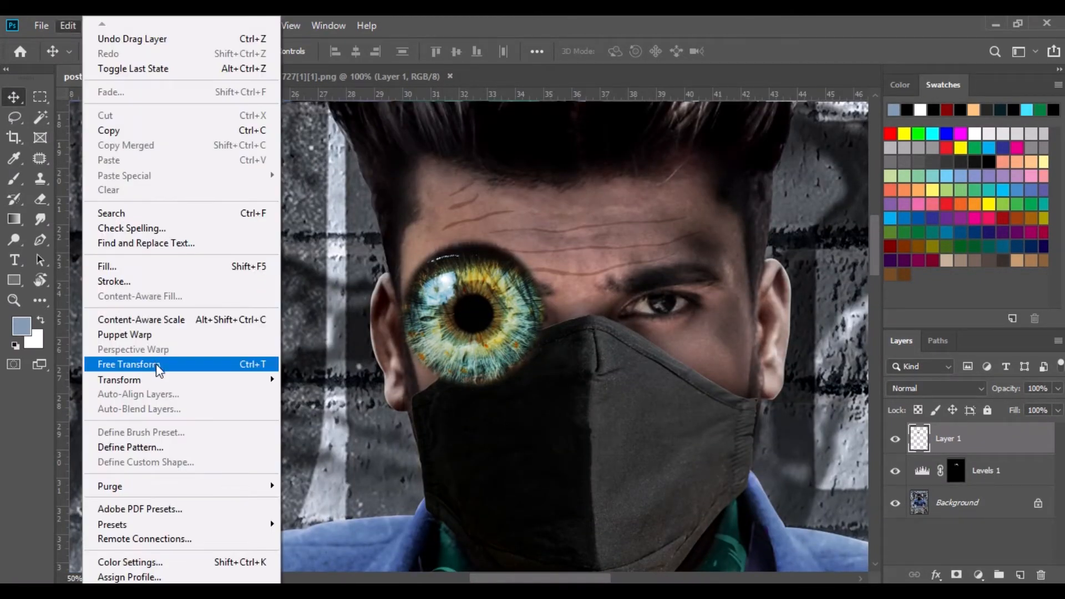
{"action": "left_click", "coordinate": [139, 364]}
{"action": "left_click_drag", "start_coordinate": [552, 231], "coordinate": [383, 409]}
{"action": "key", "text": "ctrl+plus"}
{"action": "key", "text": "ctrl+plus"}
{"action": "key", "text": "ctrl+plus"}
{"action": "left_click_drag", "start_coordinate": [401, 320], "coordinate": [531, 267]}
Fit the iris inside the eyelids at 18.00% width and 14.75% height and apply the transform.
{"action": "left_click_drag", "start_coordinate": [594, 191], "coordinate": [575, 209]}
{"action": "left_click_drag", "start_coordinate": [531, 267], "coordinate": [532, 292]}
{"action": "left_click_drag", "start_coordinate": [518, 233], "coordinate": [522, 251]}
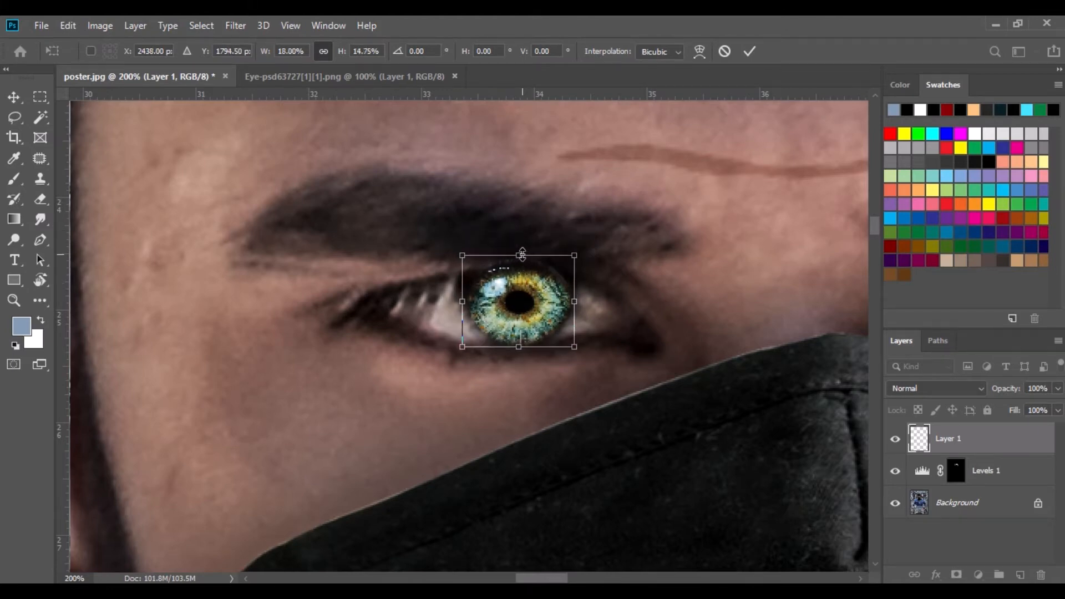
{"action": "key", "text": "Return"}
Duplicate the iris layer and move the copy over the man's other eye.
{"action": "left_click_drag", "start_coordinate": [461, 294], "coordinate": [176, 264]}
{"action": "left_click_drag", "start_coordinate": [955, 437], "coordinate": [1021, 573]}
{"action": "left_click_drag", "start_coordinate": [235, 270], "coordinate": [705, 269]}
{"action": "left_click_drag", "start_coordinate": [705, 270], "coordinate": [620, 275]}
{"action": "key", "text": "ctrl+r"}
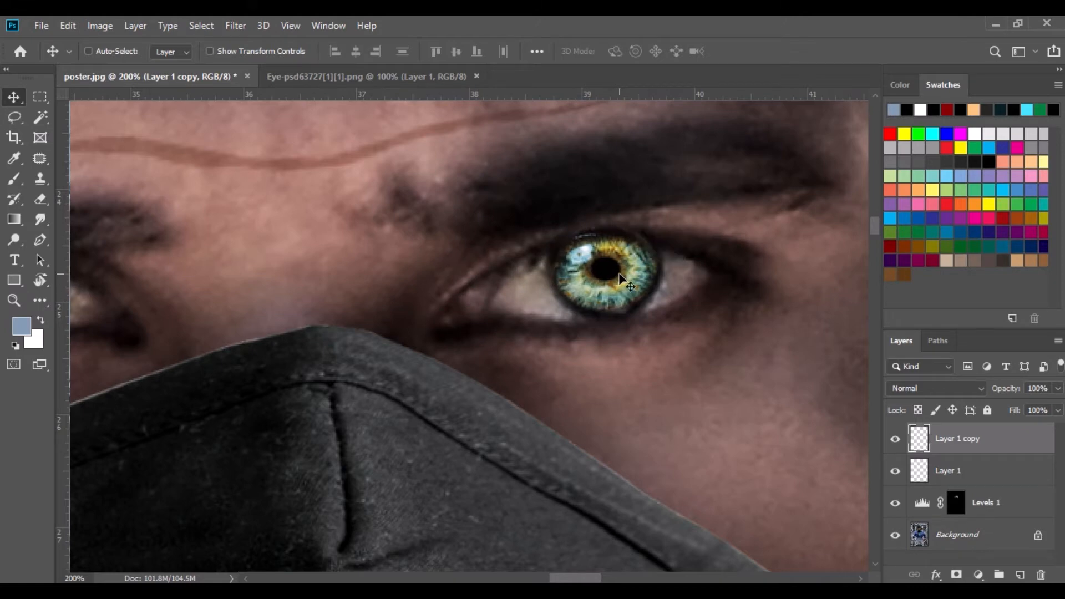
Set the copied iris layer's blend mode to Lighten and nudge it into line with the eye.
{"action": "left_click", "coordinate": [960, 390]}
{"action": "left_click", "coordinate": [915, 315]}
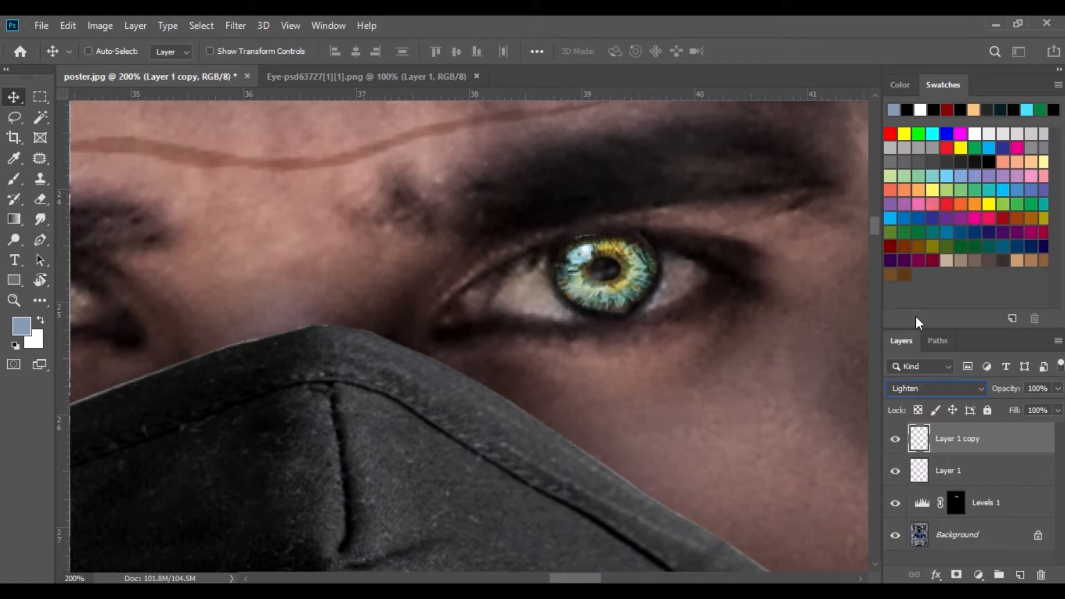
{"action": "left_click_drag", "start_coordinate": [635, 279], "coordinate": [634, 281]}
{"action": "key", "text": "Right"}
{"action": "key", "text": "Right"}
Set the original iris layer, Layer 1, to Lighten blend mode with 40% opacity.
{"action": "left_click_drag", "start_coordinate": [260, 288], "coordinate": [627, 288]}
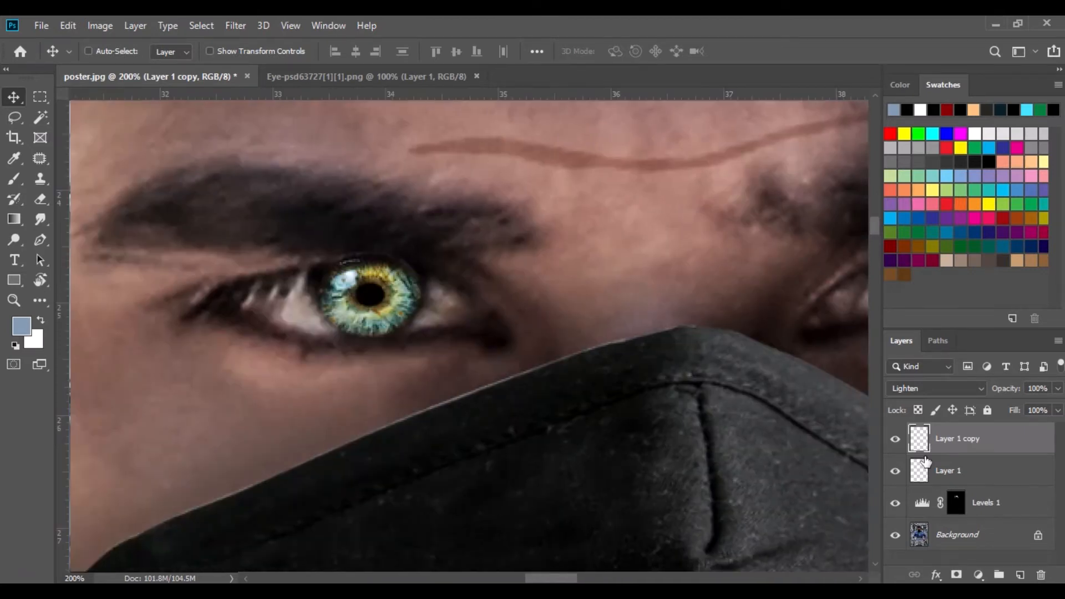
{"action": "left_click", "coordinate": [949, 471]}
{"action": "left_click", "coordinate": [960, 389]}
{"action": "left_click", "coordinate": [912, 315]}
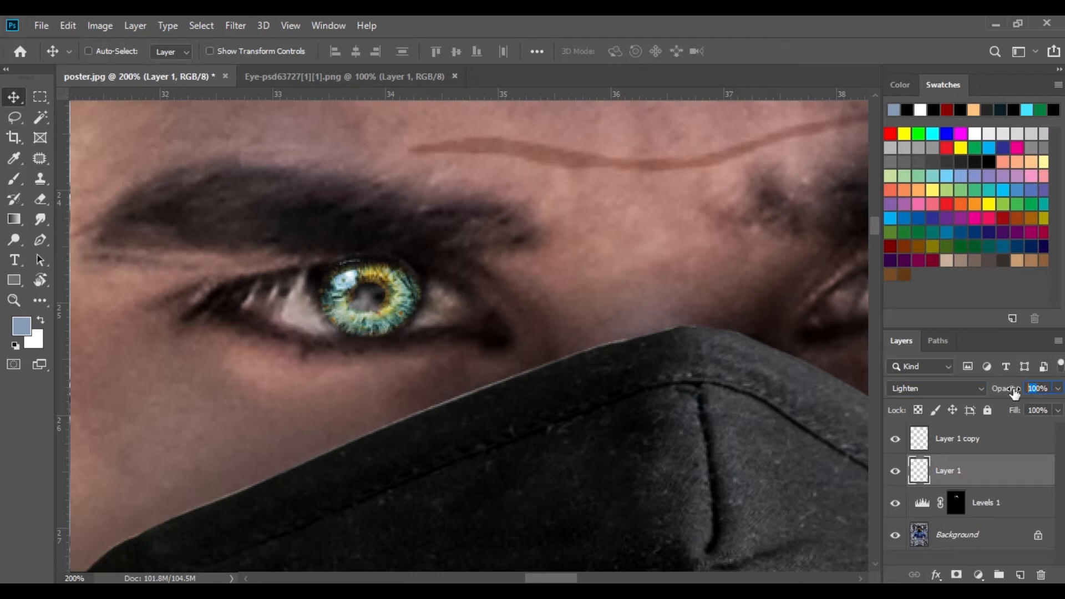
{"action": "type", "text": "40"}
Set the opacity of the Layer 1 copy iris to 40% and view both eyes together.
{"action": "left_click", "coordinate": [952, 439]}
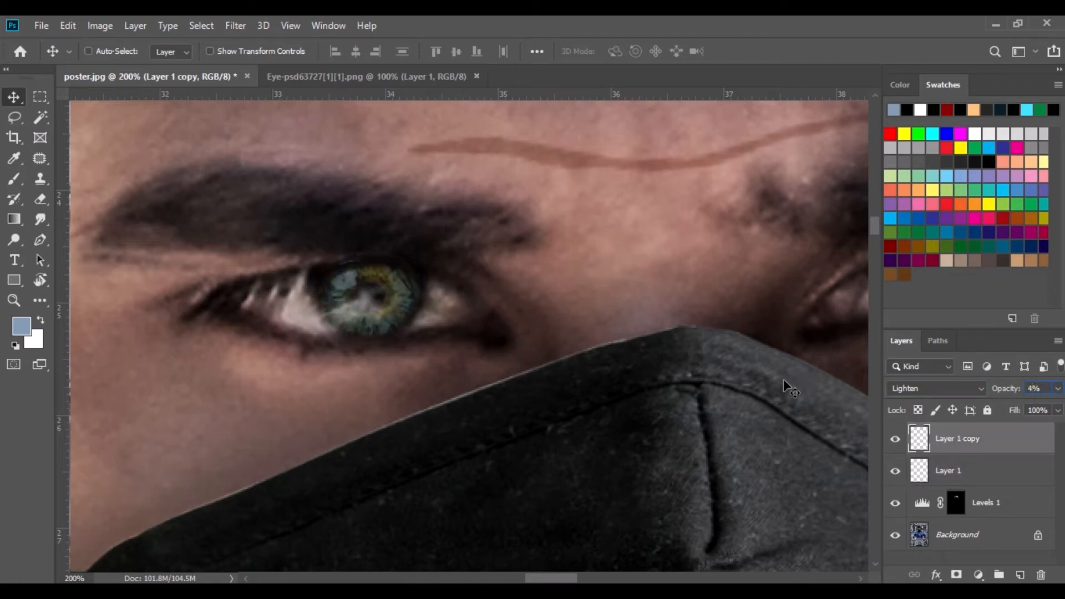
{"action": "type", "text": "40"}
{"action": "key", "text": "ctrl+minus"}
{"action": "key", "text": "ctrl+minus"}
{"action": "key", "text": "ctrl+minus"}
{"action": "key", "text": "ctrl+minus"}
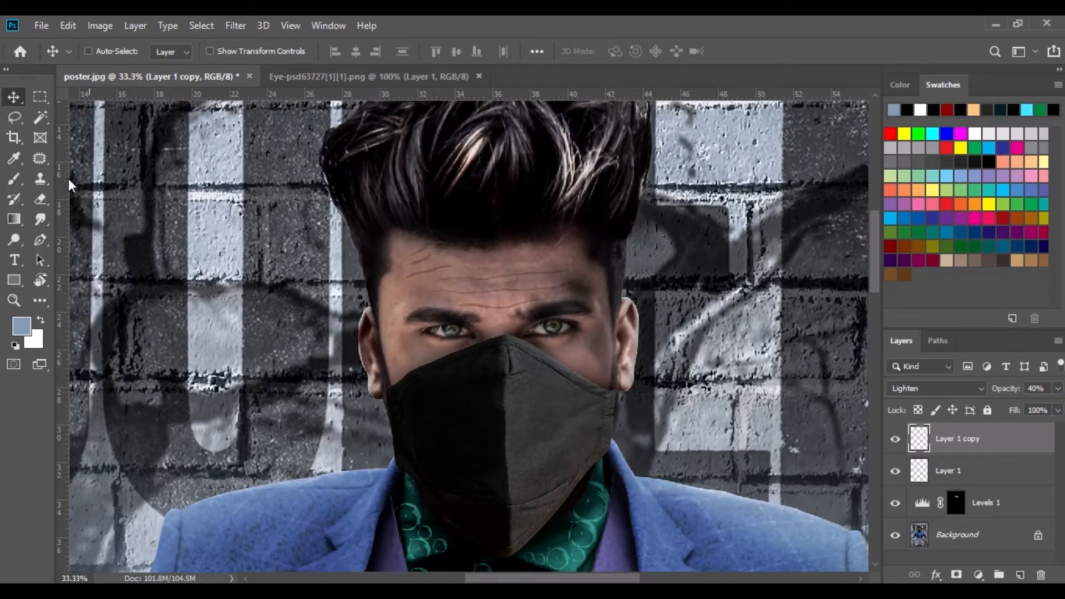
Close the eye image document and merge all visible layers of the poster.
{"action": "left_click", "coordinate": [368, 78]}
{"action": "left_click", "coordinate": [479, 77]}
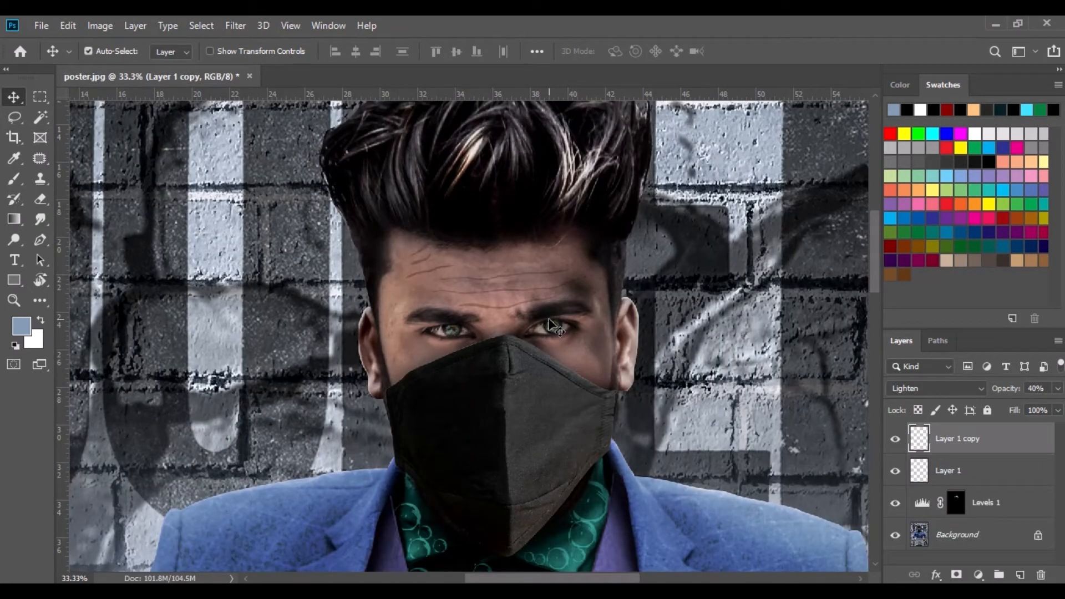
{"action": "key", "text": "ctrl+minus"}
{"action": "key", "text": "ctrl+minus"}
{"action": "right_click", "coordinate": [957, 440]}
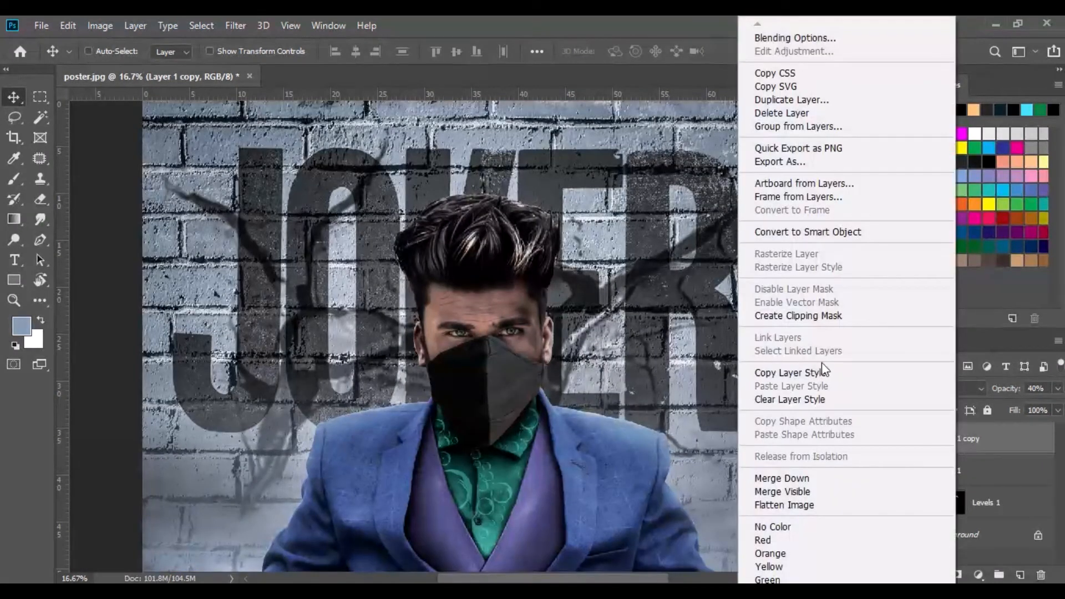
{"action": "left_click", "coordinate": [794, 491]}
Add a Color Lookup adjustment layer using the Orange and Teal 16 3DLUT file.
{"action": "left_click", "coordinate": [978, 574]}
{"action": "left_click", "coordinate": [970, 490]}
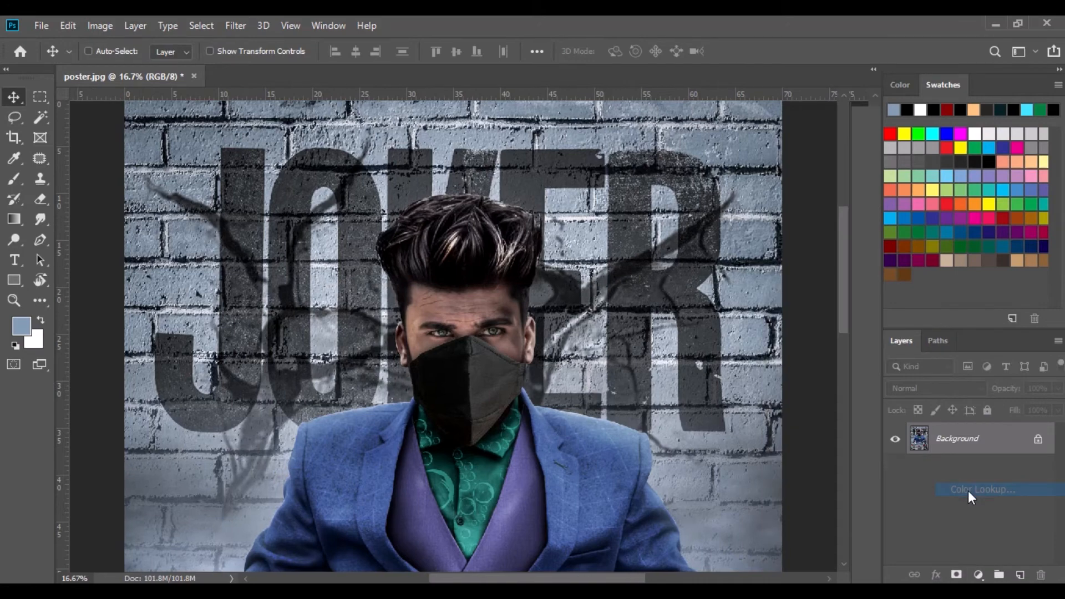
{"action": "left_click", "coordinate": [723, 140]}
{"action": "left_click", "coordinate": [765, 68]}
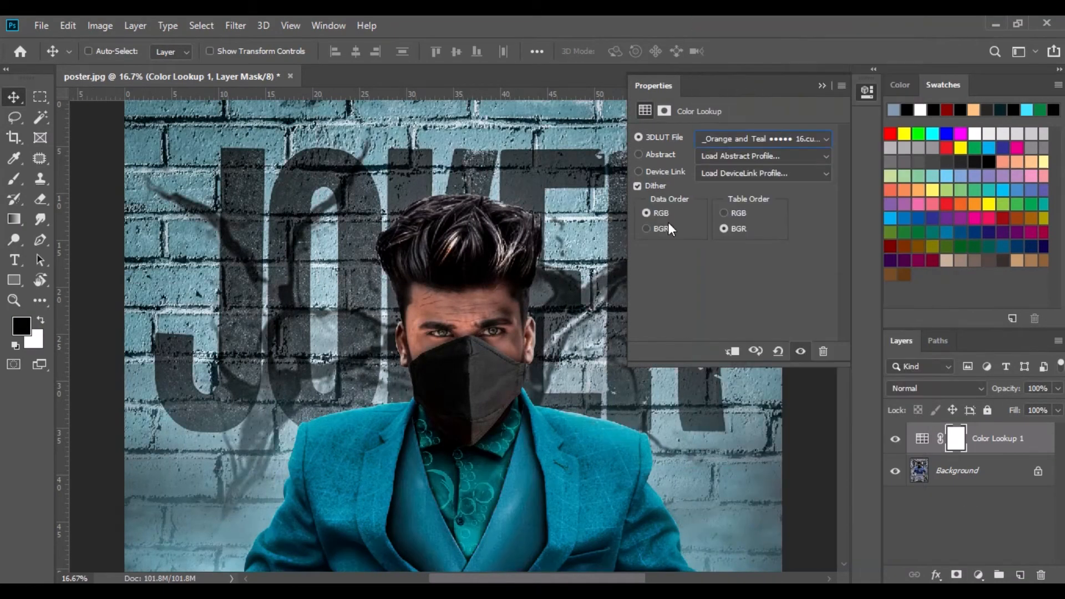
{"action": "left_click", "coordinate": [841, 86]}
{"action": "left_click", "coordinate": [864, 131]}
Reduce the Color Lookup layer's opacity to 60% and compare the poster with and without the grade.
{"action": "key", "text": "ctrl+minus"}
{"action": "key", "text": "ctrl+minus"}
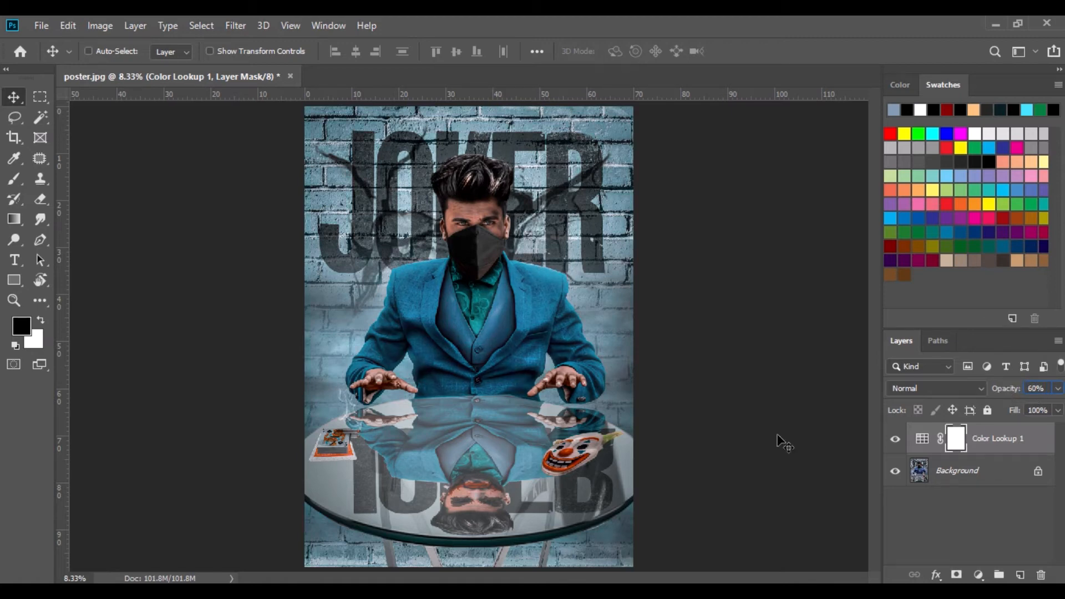
{"action": "left_click", "coordinate": [896, 439]}
{"action": "left_click", "coordinate": [895, 439]}
Add a Color Balance layer with midtones Cyan-Red -12, Magenta-Green -11 and Yellow-Blue -14, and merge the visible layers.
{"action": "left_click", "coordinate": [978, 575]}
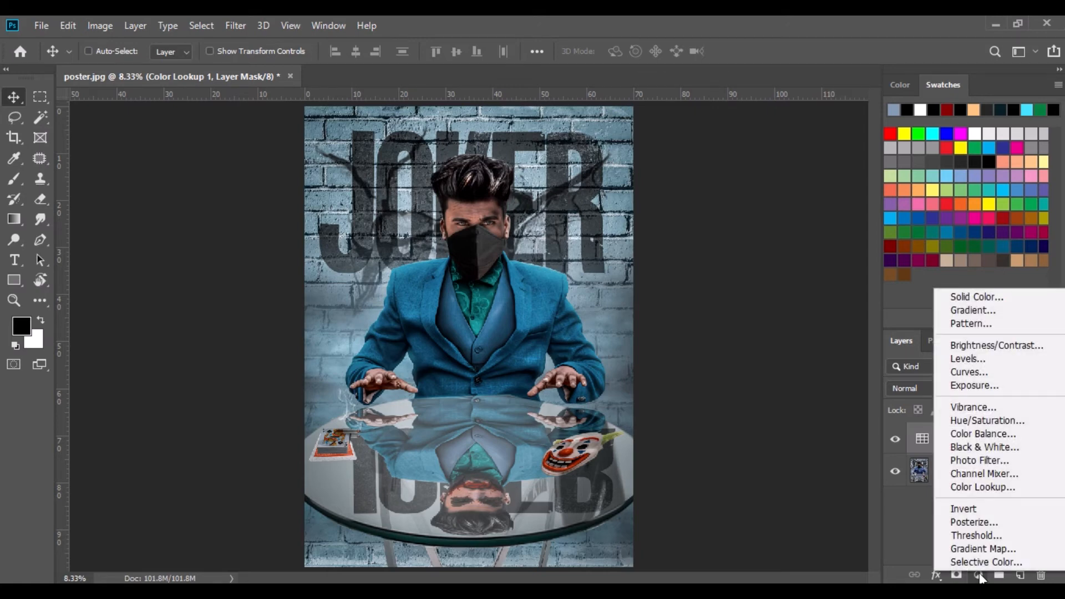
{"action": "left_click", "coordinate": [955, 434]}
{"action": "left_click_drag", "start_coordinate": [710, 174], "coordinate": [702, 221]}
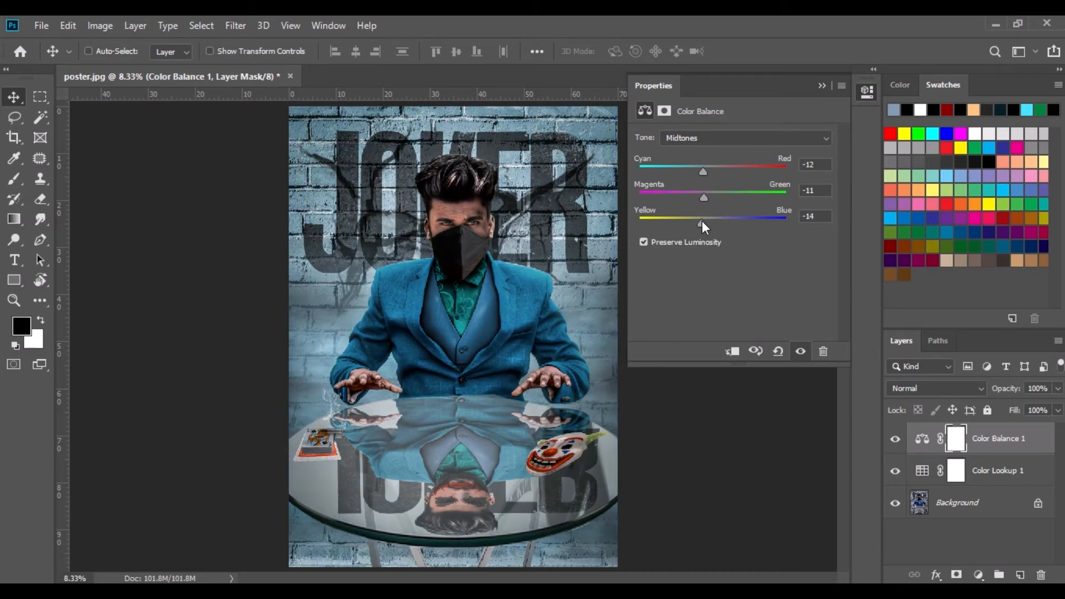
{"action": "left_click", "coordinate": [841, 86]}
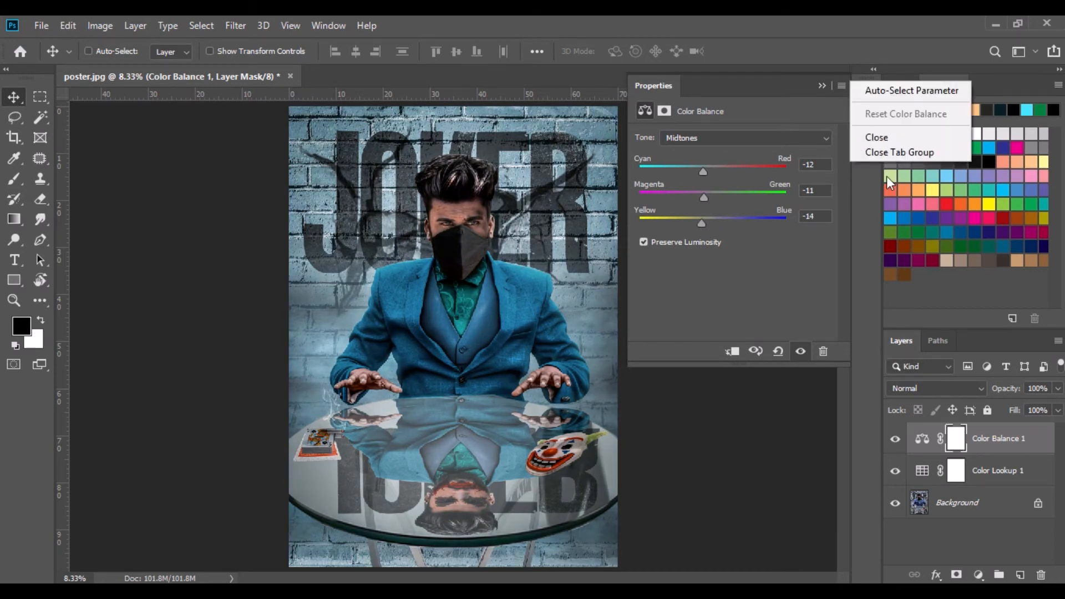
{"action": "left_click", "coordinate": [887, 152]}
{"action": "right_click", "coordinate": [996, 439]}
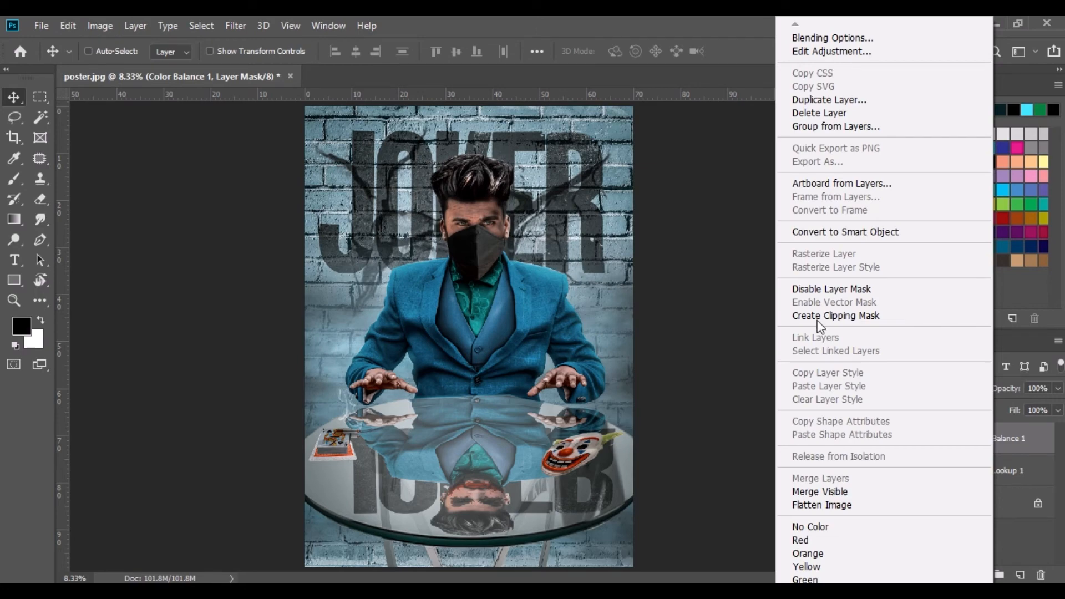
{"action": "left_click", "coordinate": [828, 489]}
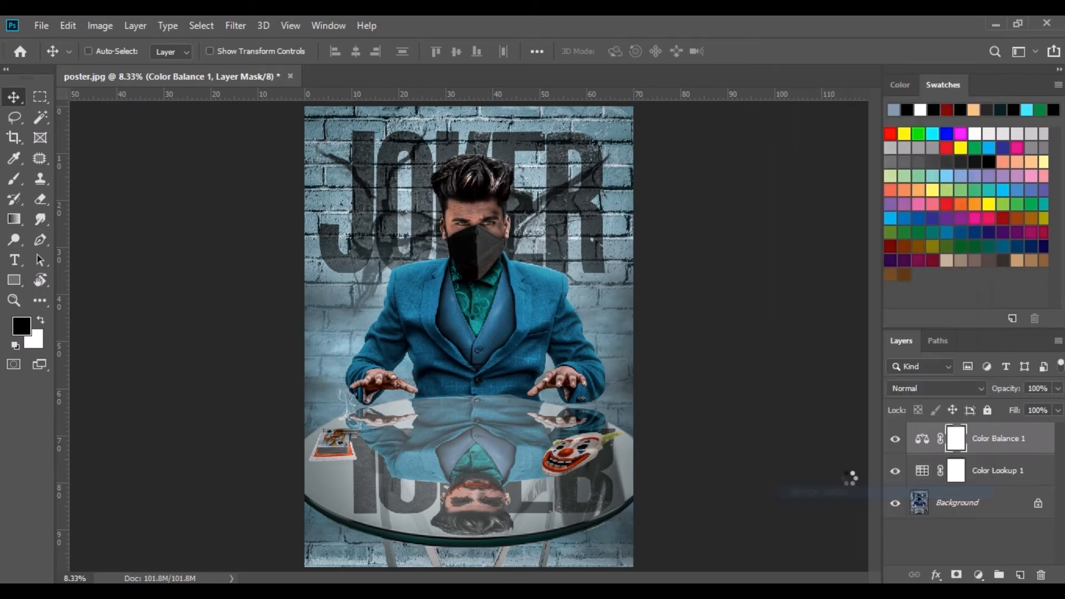